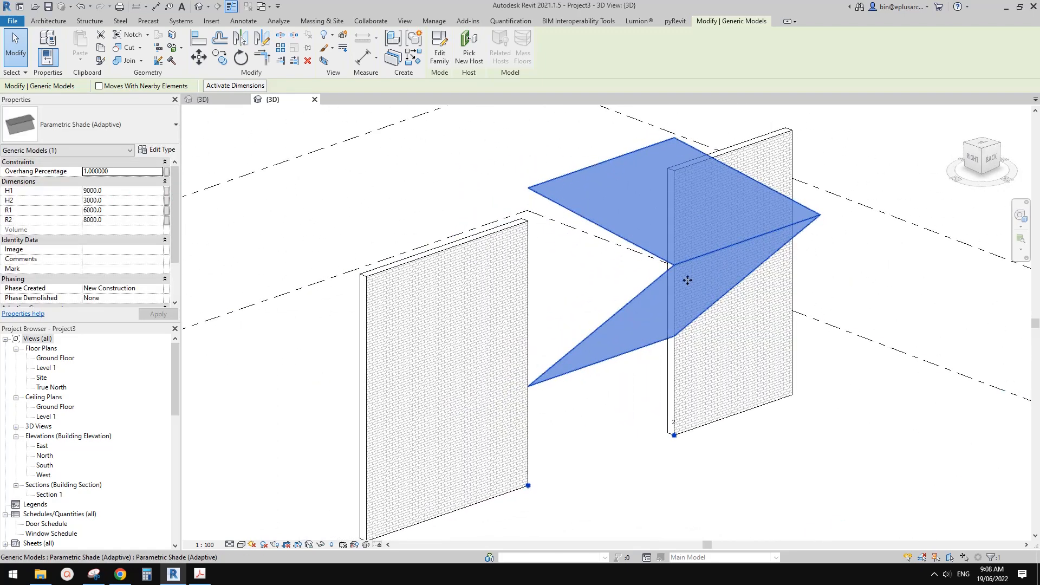
Set the shade's H2 to 4500 and H1 to 10000 and inspect how its shape responds.
{"action": "middle_click_drag", "start_coordinate": [665, 285], "coordinate": [669, 283], "text": "shift"}
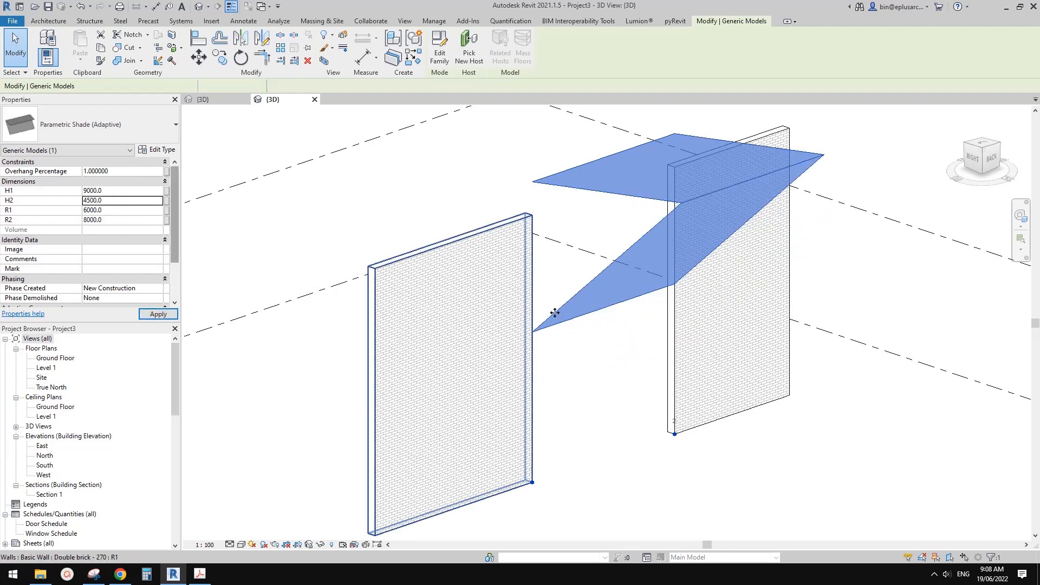
{"action": "middle_click_drag", "start_coordinate": [575, 308], "coordinate": [629, 307], "text": "shift"}
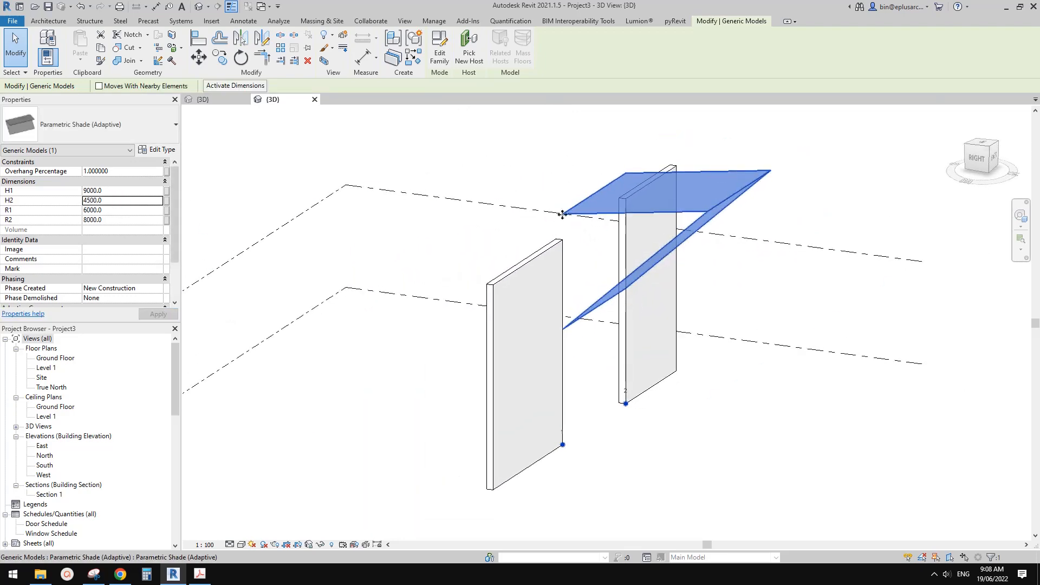
{"action": "scroll", "coordinate": [570, 224], "scroll_direction": "up", "scroll_amount": 2}
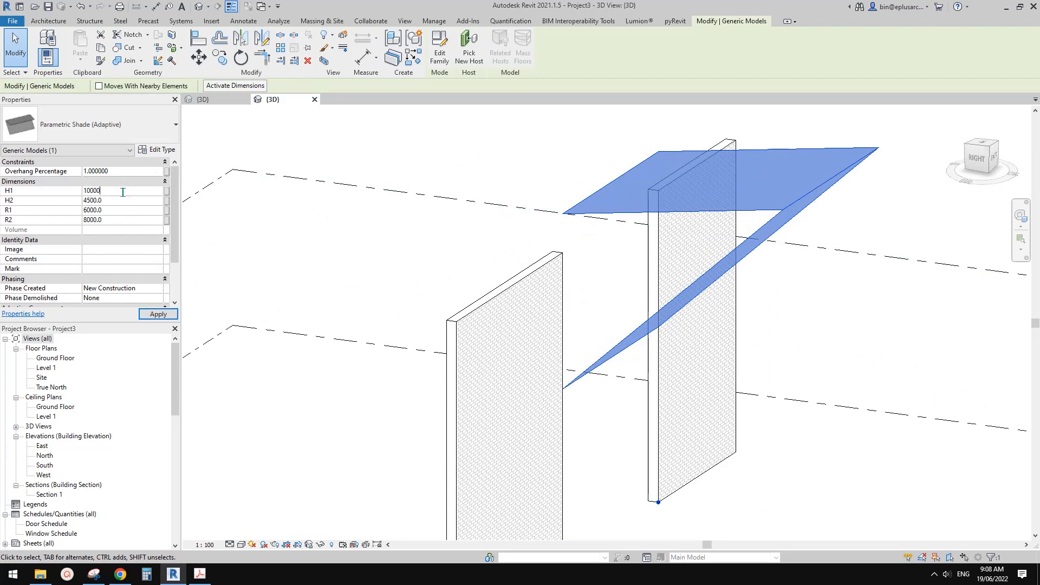
{"action": "middle_click_drag", "start_coordinate": [601, 211], "coordinate": [629, 283], "text": "shift"}
{"action": "scroll", "coordinate": [636, 276], "scroll_direction": "down", "scroll_amount": 1}
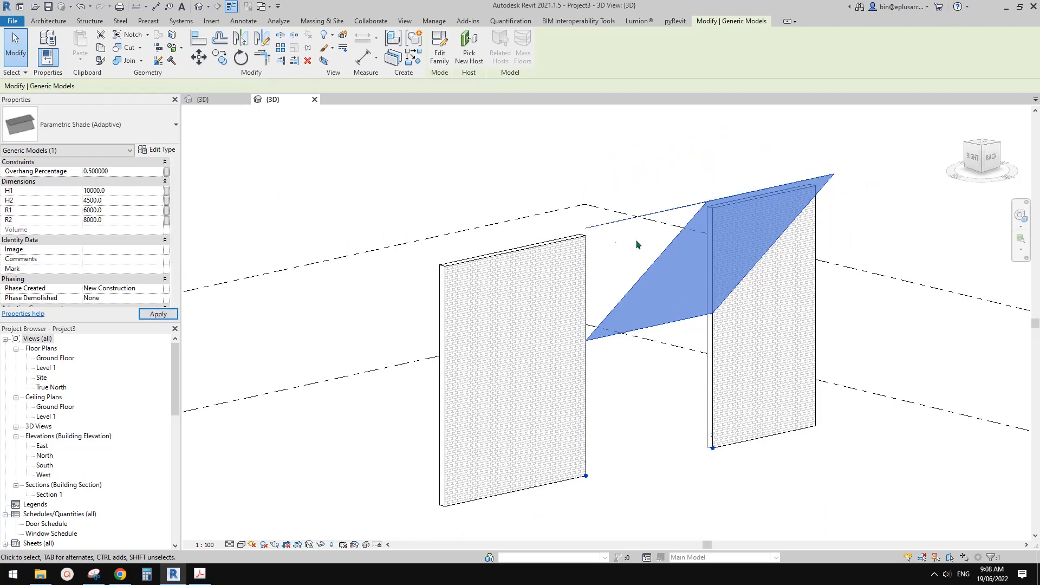
Test the shade with Overhang Percentage 0.5 and 0, examining its folded shape at each setting.
{"action": "middle_click_drag", "start_coordinate": [666, 239], "coordinate": [645, 239], "text": "shift"}
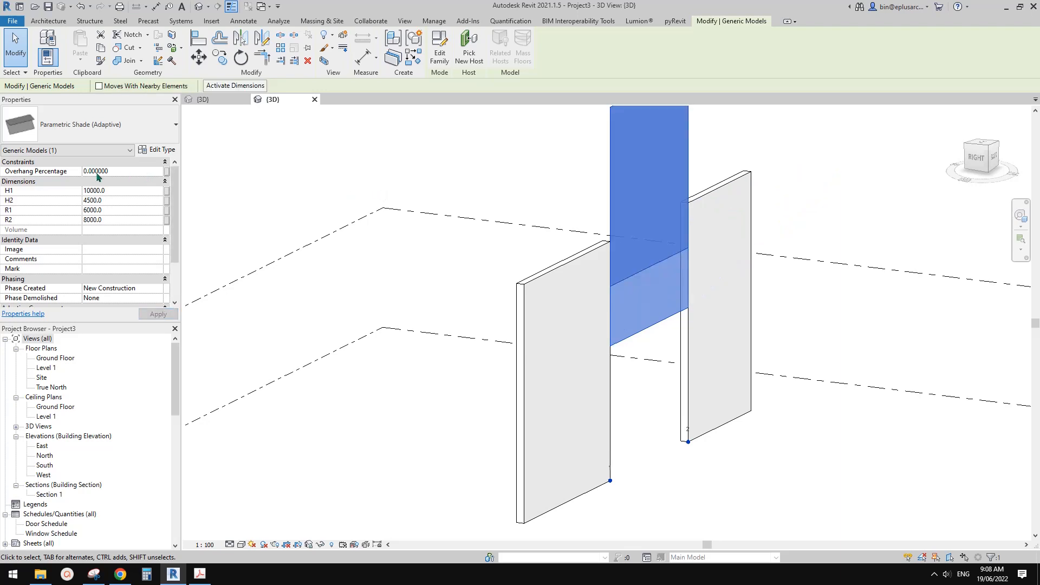
{"action": "middle_click_drag", "start_coordinate": [509, 224], "coordinate": [515, 294]}
{"action": "scroll", "coordinate": [515, 294], "scroll_direction": "down", "scroll_amount": 1}
{"action": "middle_click_drag", "start_coordinate": [590, 290], "coordinate": [638, 361], "text": "shift"}
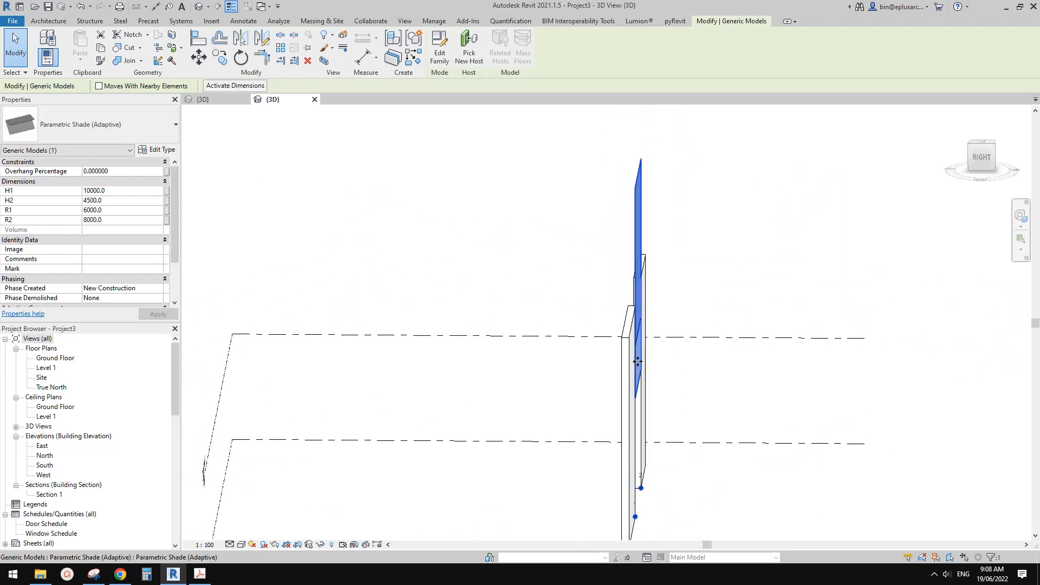
{"action": "middle_click_drag", "start_coordinate": [631, 171], "coordinate": [606, 274], "text": "shift"}
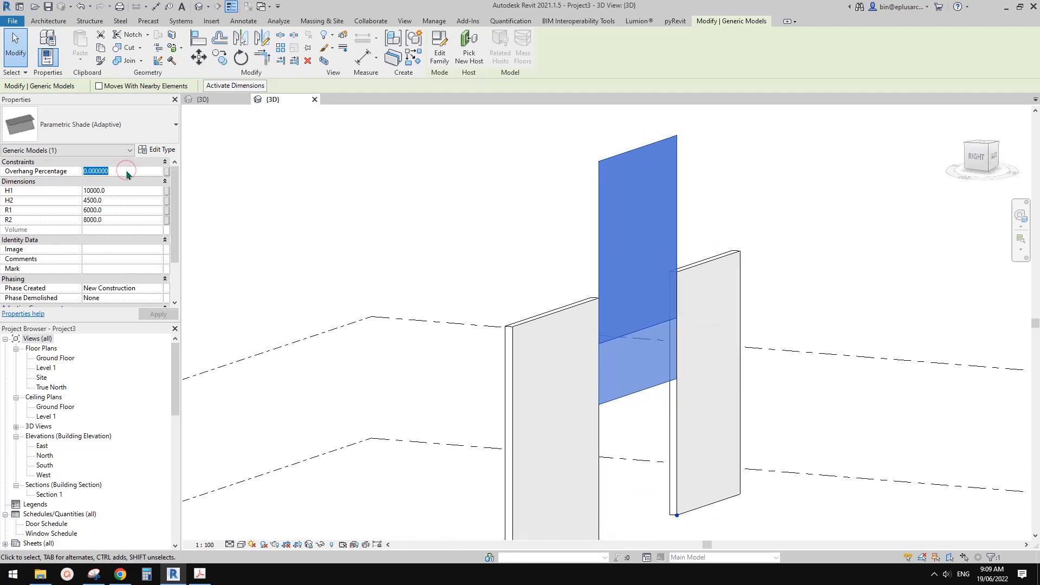
Set the shade's Overhang Percentage to 1 and inspect the full overhang.
{"action": "key", "text": "Return"}
{"action": "middle_click_drag", "start_coordinate": [701, 292], "coordinate": [677, 255], "text": "shift"}
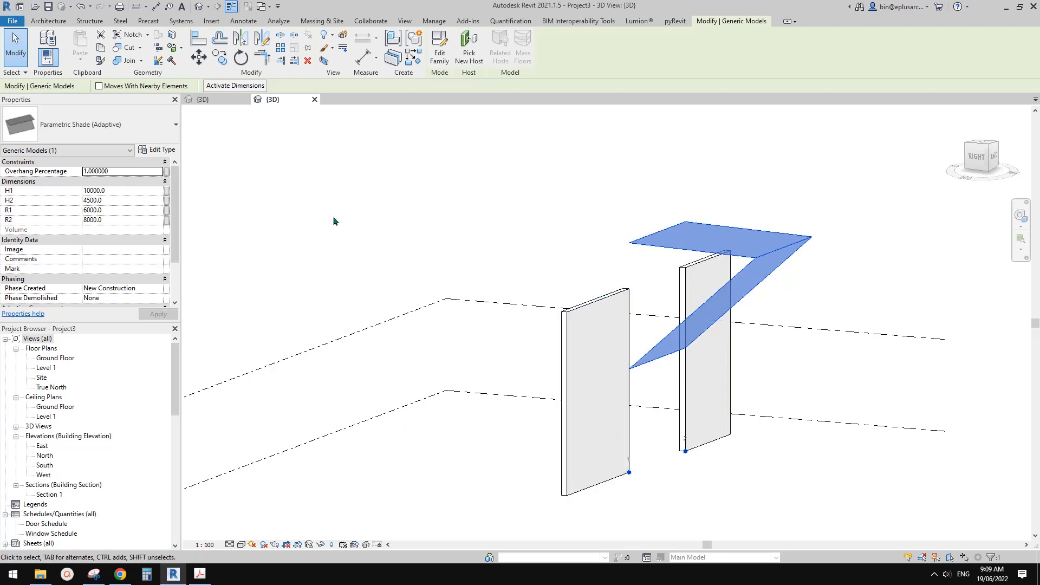
{"action": "middle_click_drag", "start_coordinate": [742, 260], "coordinate": [659, 289]}
Deselect the shade and close Project3 without saving its changes.
{"action": "left_click", "coordinate": [253, 143]}
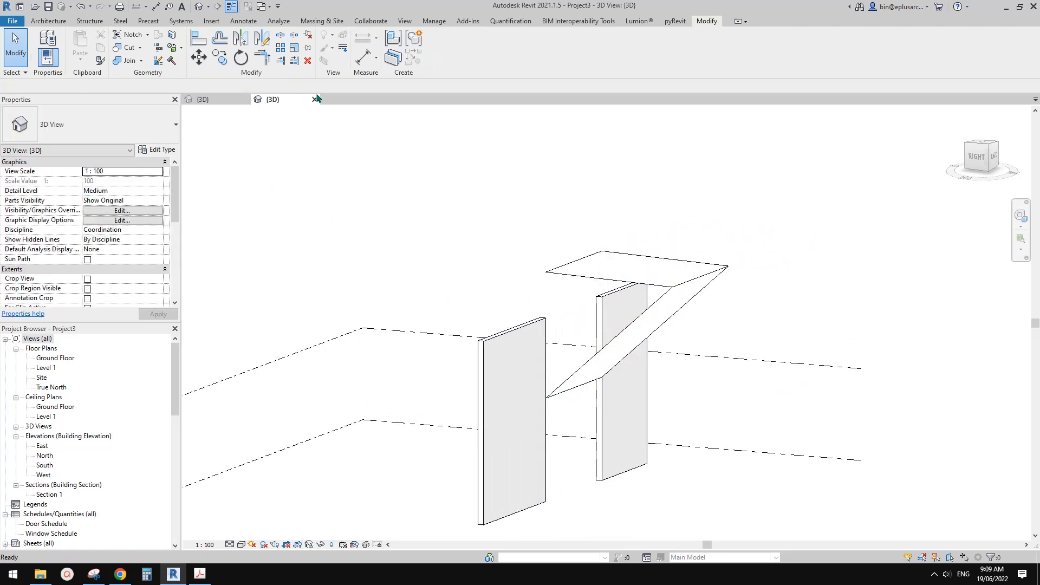
{"action": "left_click", "coordinate": [313, 99]}
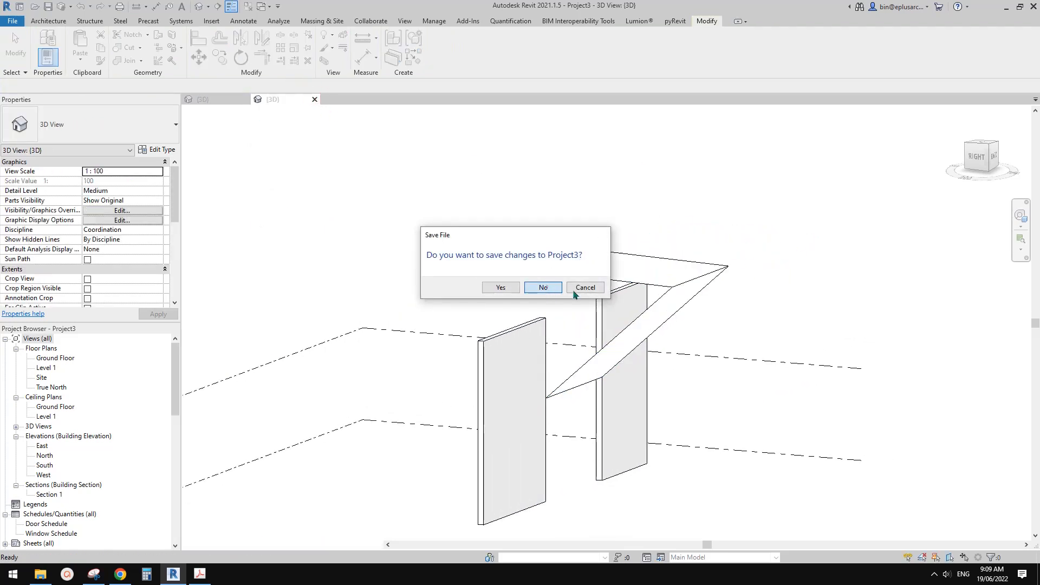
{"action": "left_click", "coordinate": [543, 286]}
Examine the Parametric Shade family's circles, points and forms, and review the parameters and Offset formula in its family types.
{"action": "scroll", "coordinate": [639, 275], "scroll_direction": "down", "scroll_amount": 2}
{"action": "middle_click_drag", "start_coordinate": [687, 344], "coordinate": [630, 328], "text": "shift"}
{"action": "middle_click_drag", "start_coordinate": [731, 366], "coordinate": [625, 357]}
{"action": "scroll", "coordinate": [642, 353], "scroll_direction": "up", "scroll_amount": 2}
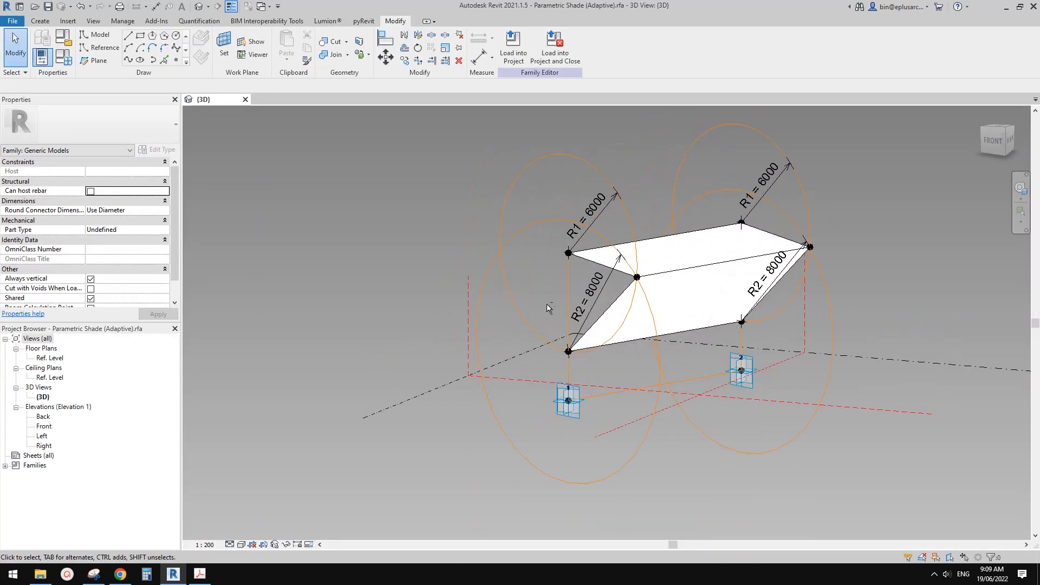
{"action": "middle_click_drag", "start_coordinate": [579, 296], "coordinate": [590, 298], "text": "shift"}
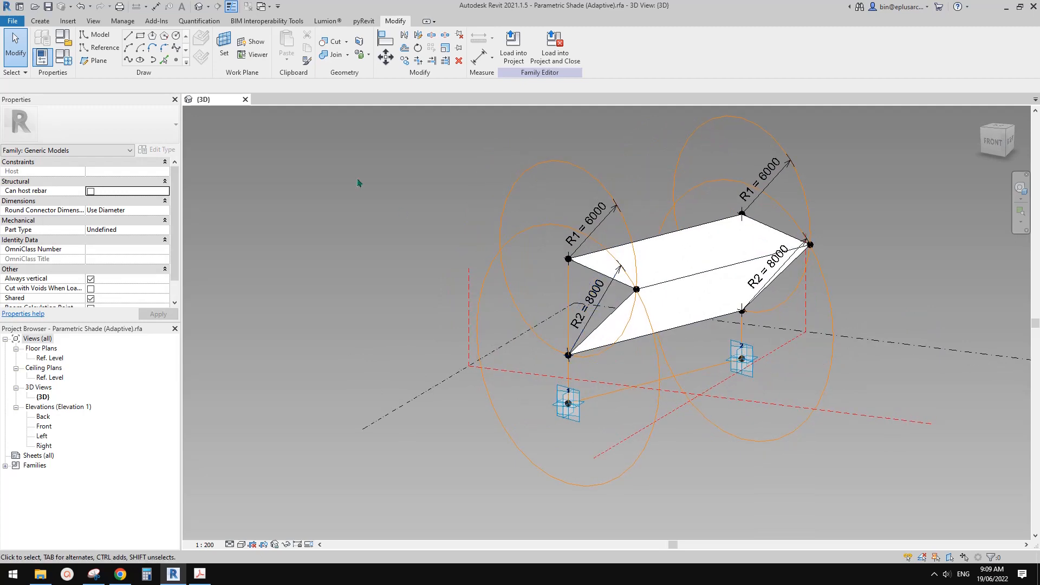
{"action": "left_click", "coordinate": [69, 63]}
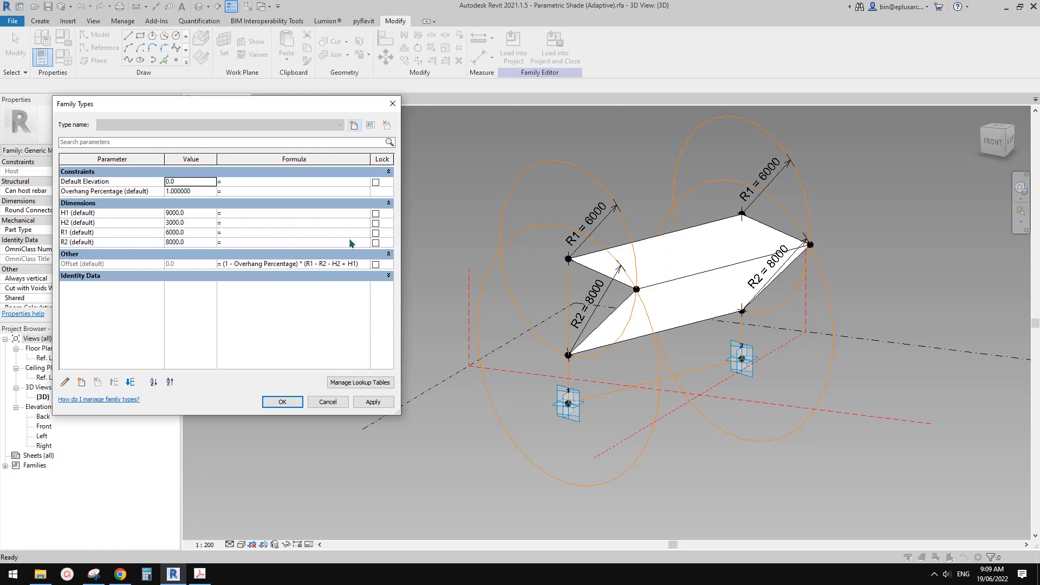
{"action": "left_click", "coordinate": [392, 104]}
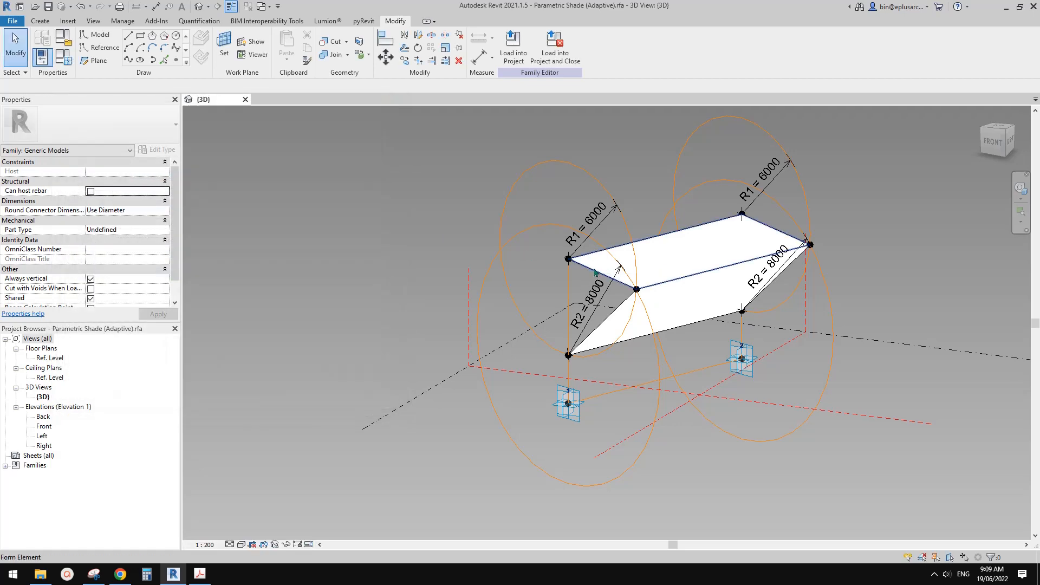
{"action": "middle_click_drag", "start_coordinate": [594, 272], "coordinate": [753, 377], "text": "shift"}
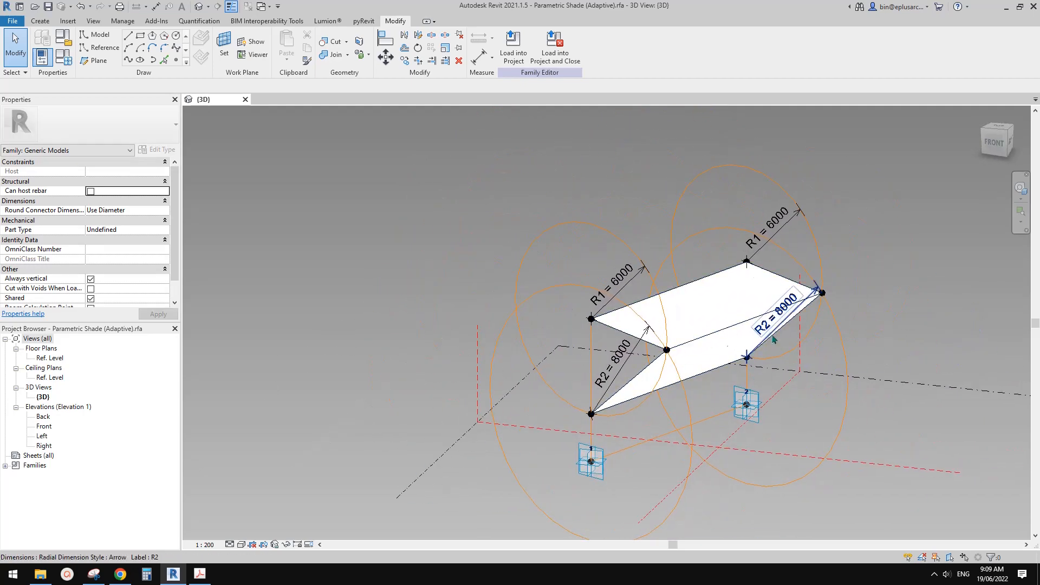
{"action": "middle_click_drag", "start_coordinate": [460, 235], "coordinate": [518, 229]}
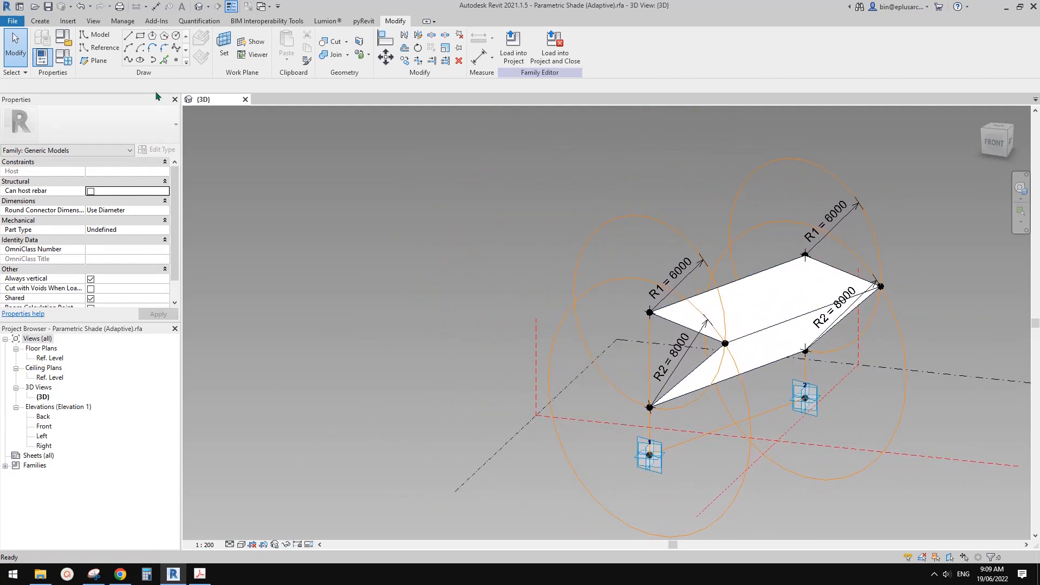
Create a new family from the Metric Generic Model Adaptive template.
{"action": "left_click", "coordinate": [13, 21]}
{"action": "mouse_move", "coordinate": [38, 62]}
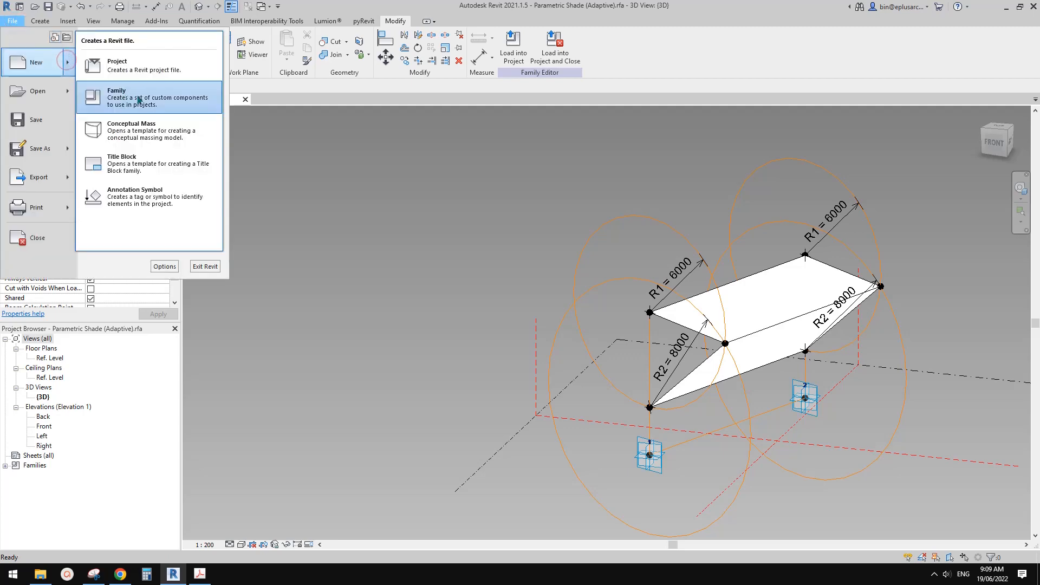
{"action": "left_click", "coordinate": [139, 100]}
{"action": "left_click", "coordinate": [718, 230]}
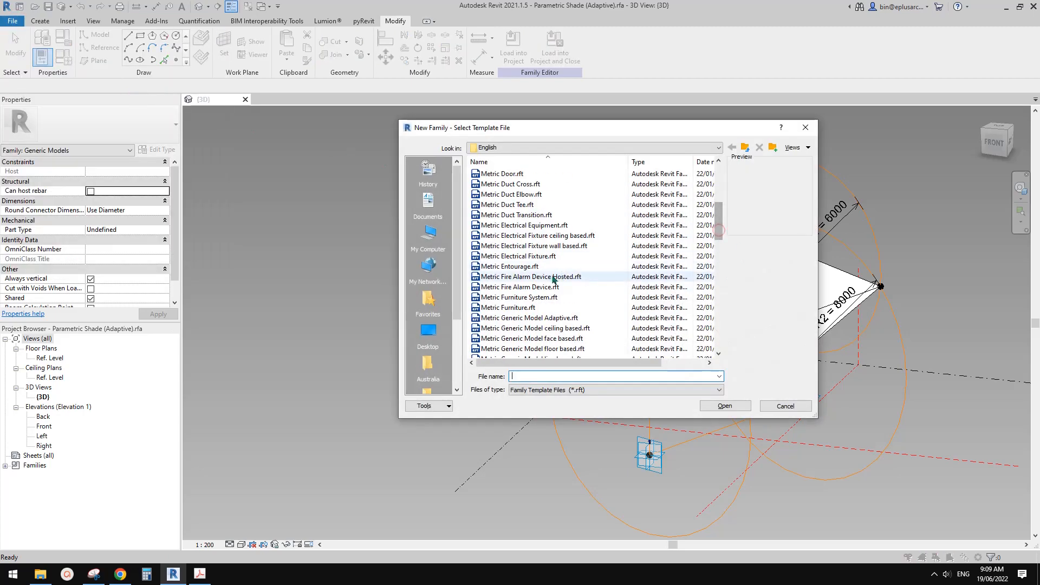
{"action": "double_click", "coordinate": [539, 318]}
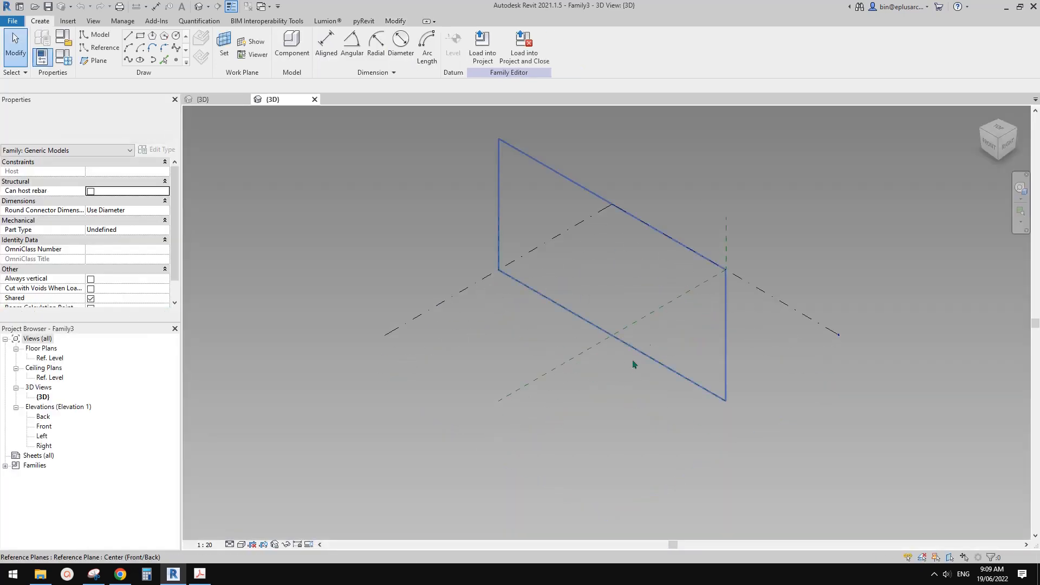
Place two reference points on the reference level near the origin and make both adaptive.
{"action": "scroll", "coordinate": [574, 320], "scroll_direction": "up", "scroll_amount": 2}
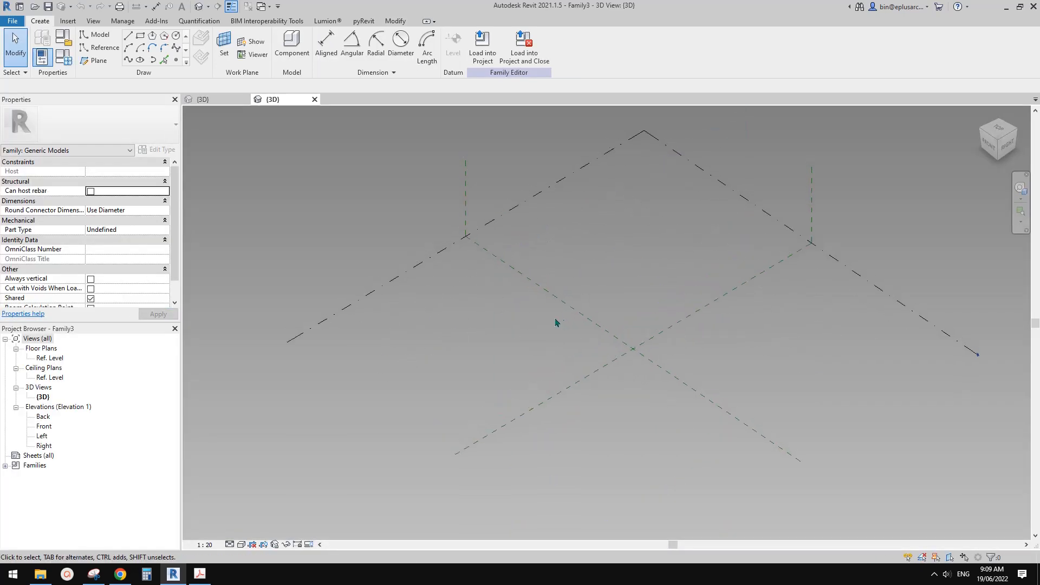
{"action": "left_click", "coordinate": [176, 59]}
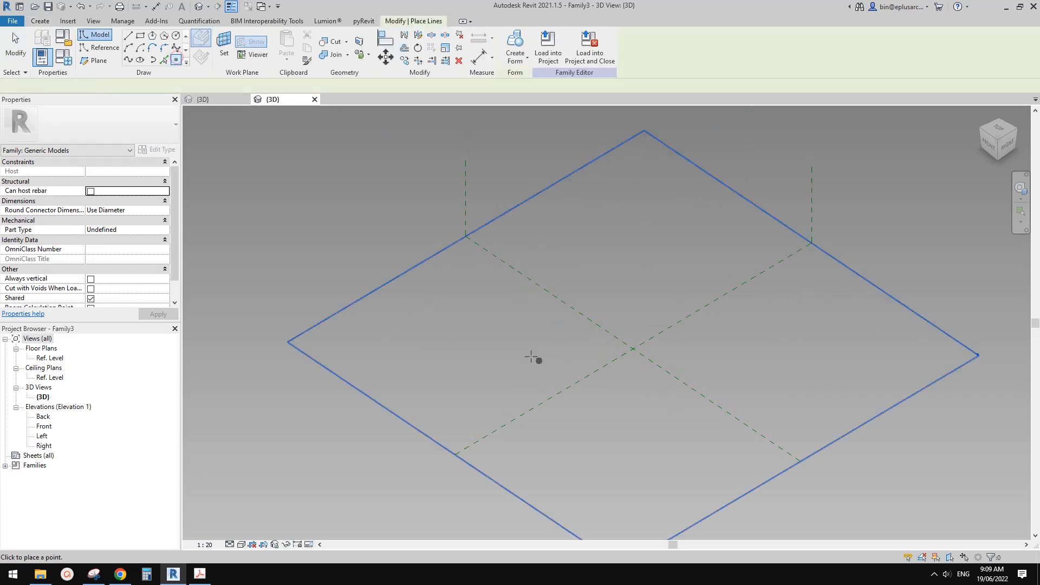
{"action": "left_click", "coordinate": [645, 304]}
{"action": "key", "text": "Escape"}
{"action": "left_click_drag", "start_coordinate": [360, 204], "coordinate": [721, 413]}
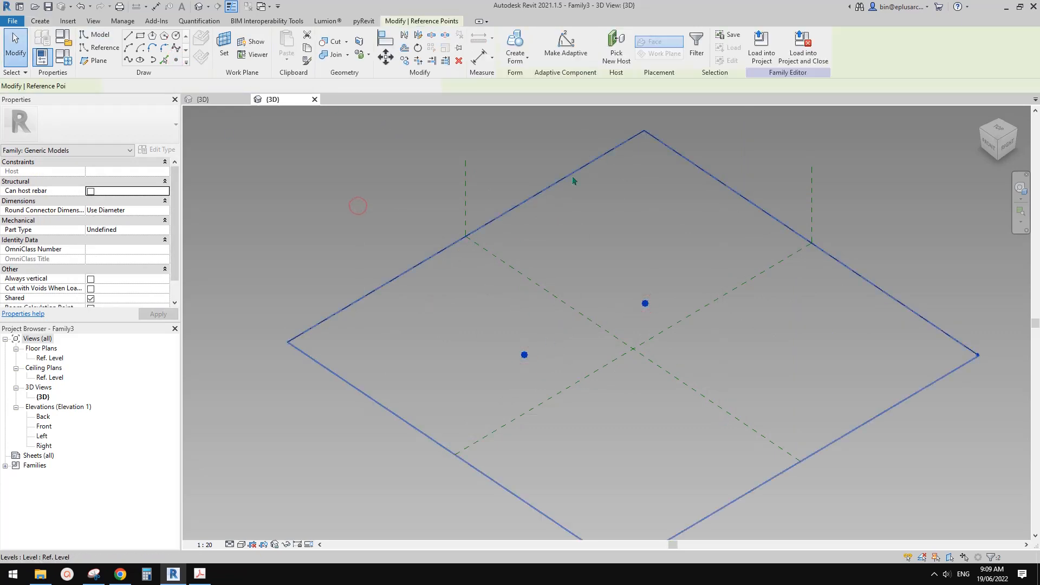
{"action": "left_click", "coordinate": [571, 43]}
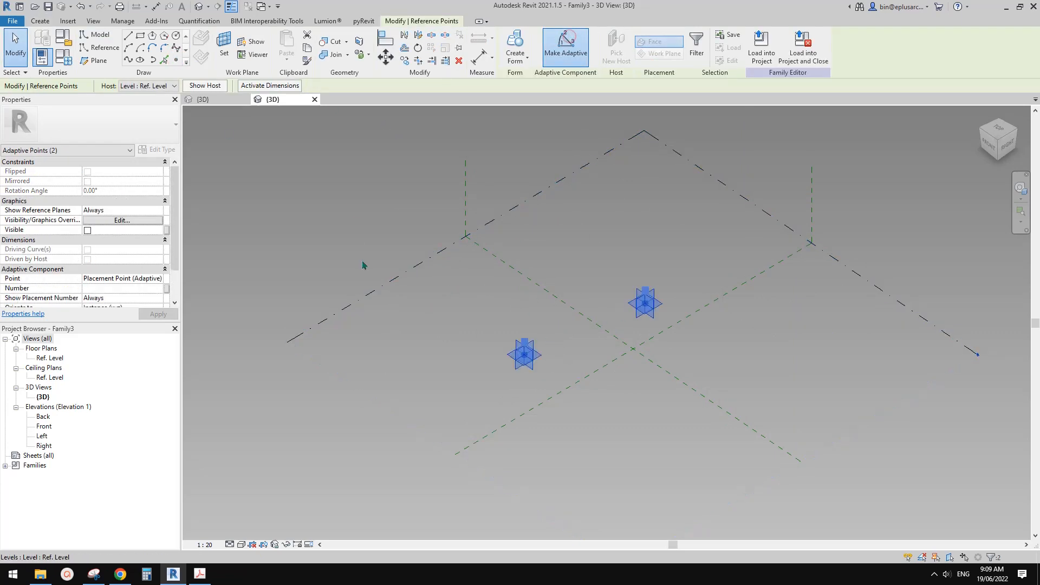
Connect the two adaptive points with a spline through points and convert it to a reference line.
{"action": "left_click", "coordinate": [125, 60]}
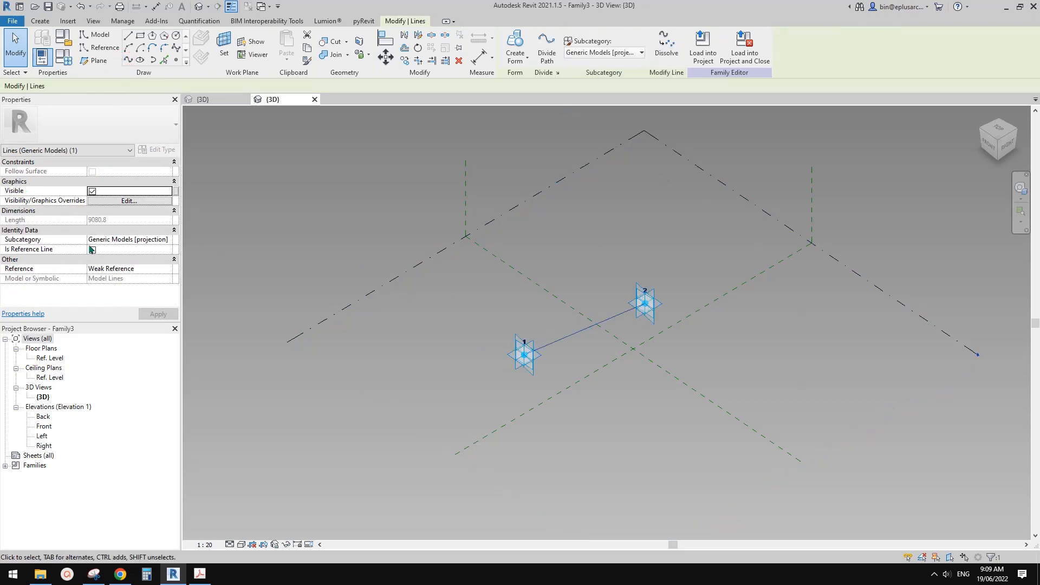
{"action": "left_click", "coordinate": [92, 250]}
{"action": "scroll", "coordinate": [585, 355], "scroll_direction": "up", "scroll_amount": 3}
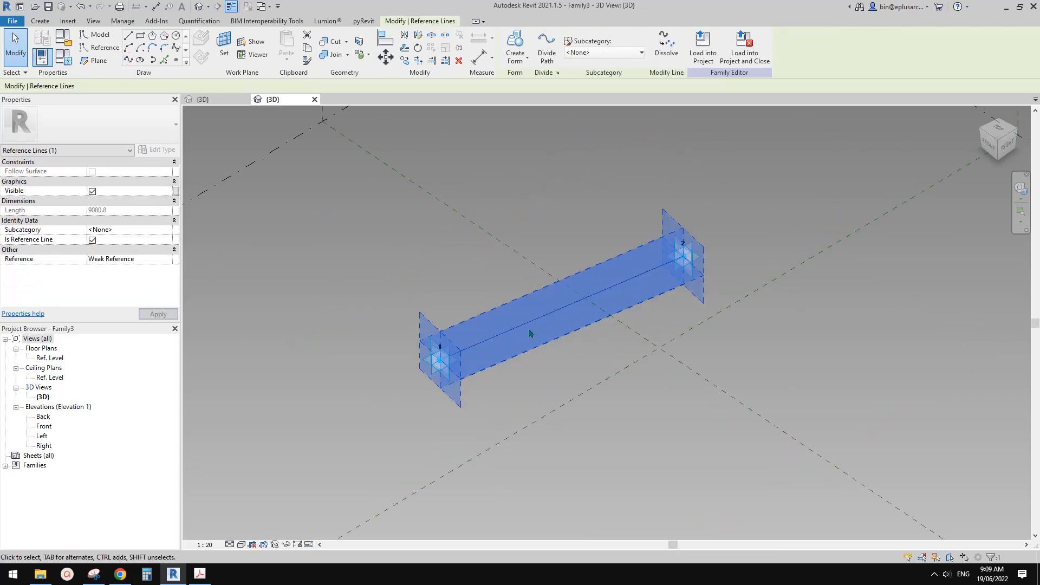
{"action": "mouse_move", "coordinate": [531, 332]}
{"action": "middle_mouse_down", "text": "shift"}
{"action": "mouse_move", "coordinate": [557, 341]}
{"action": "mouse_move", "coordinate": [534, 338]}
{"action": "middle_mouse_up", "text": "shift"}
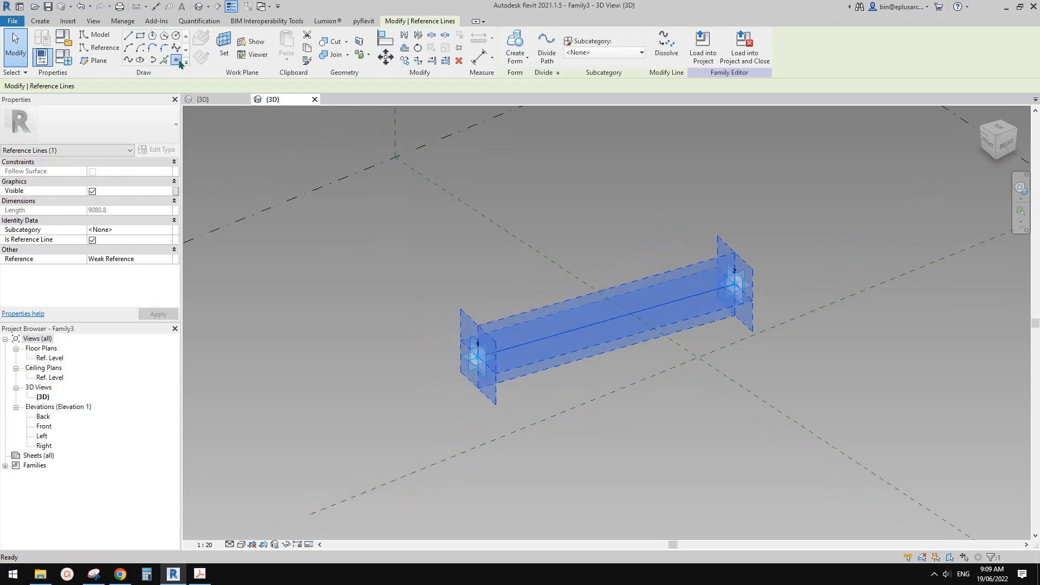
Place a hosted reference point on the reference line near adaptive point 1.
{"action": "left_click", "coordinate": [177, 60]}
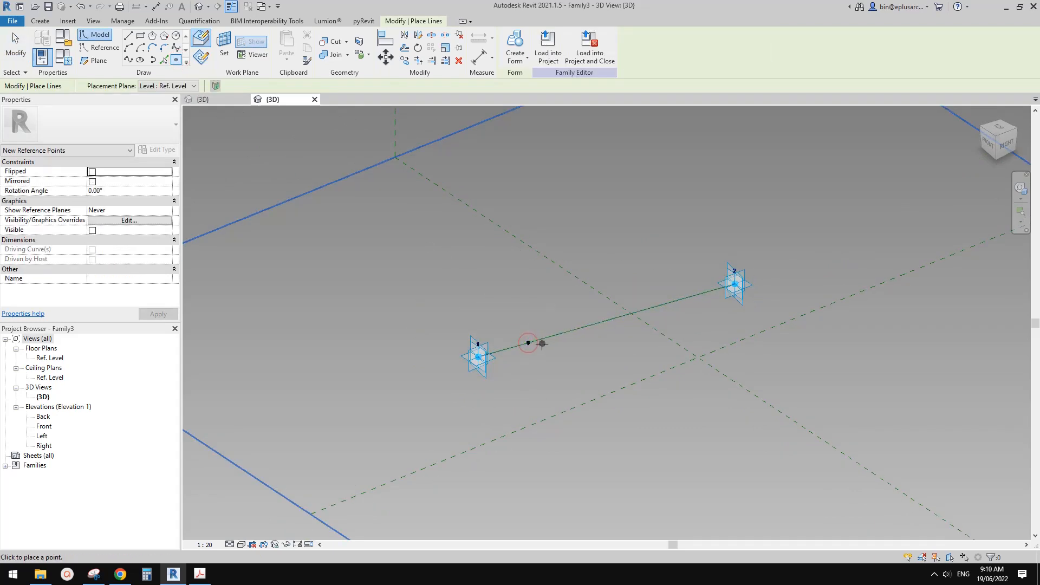
{"action": "key", "text": "Escape"}
{"action": "left_click", "coordinate": [486, 365]}
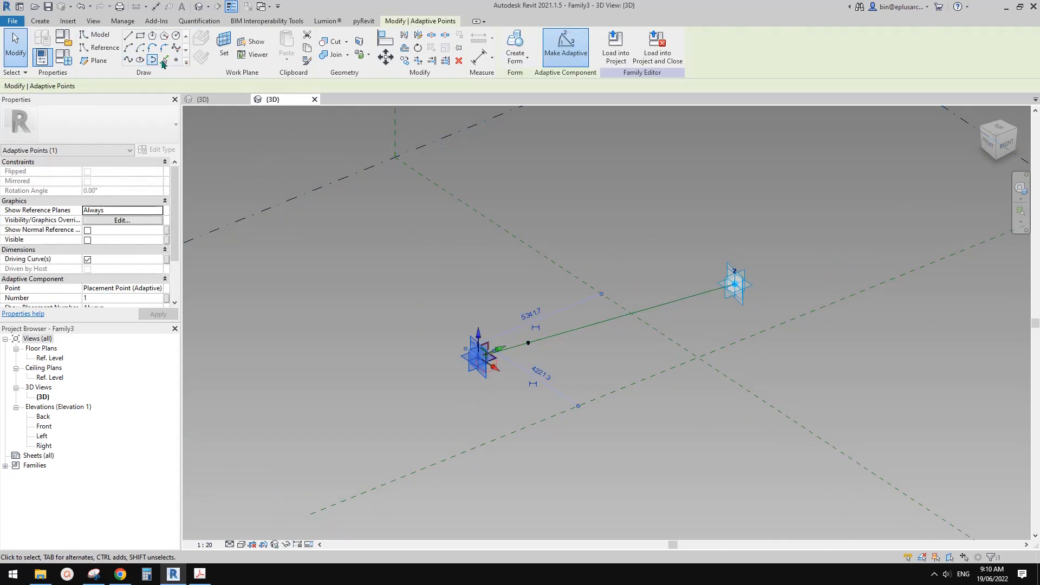
{"action": "key", "text": "Escape"}
Place a reference point on the horizontal work plane of the line's hosted point and move it straight up above the line.
{"action": "left_click", "coordinate": [223, 46]}
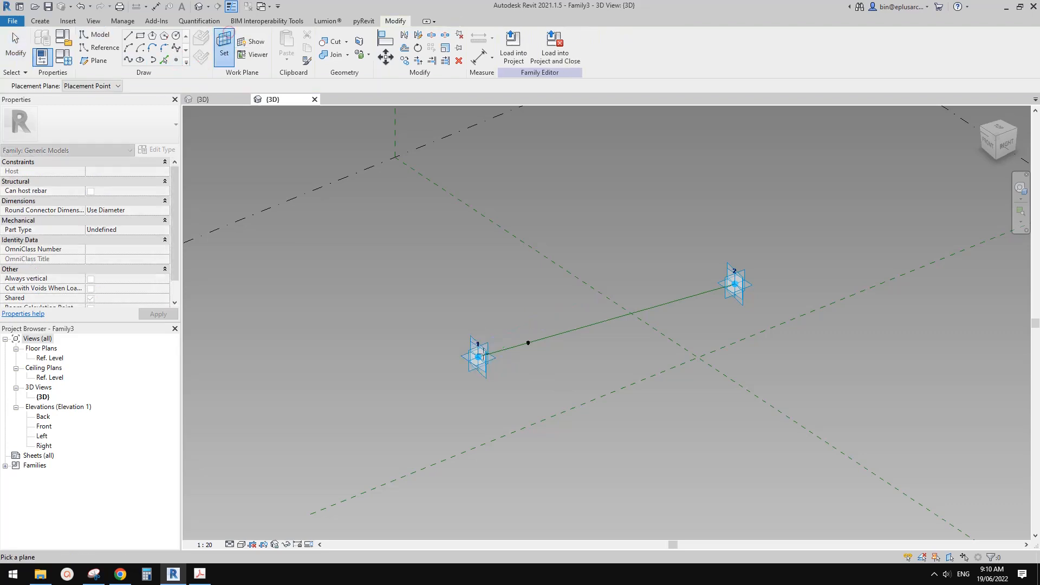
{"action": "left_click", "coordinate": [529, 342]}
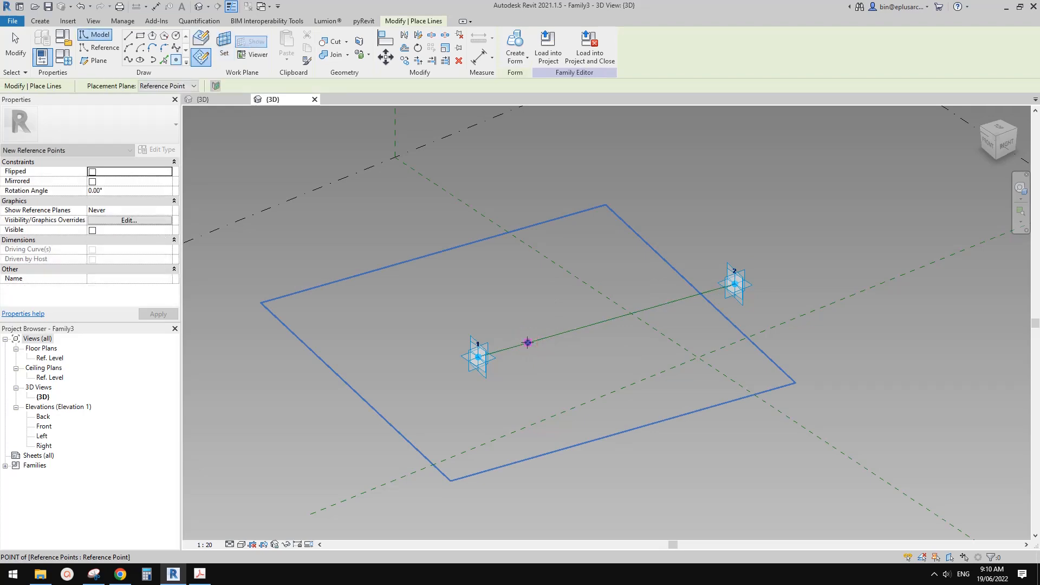
{"action": "left_click", "coordinate": [528, 343]}
{"action": "left_click", "coordinate": [549, 320]}
{"action": "key", "text": "Escape"}
{"action": "left_click", "coordinate": [530, 343]}
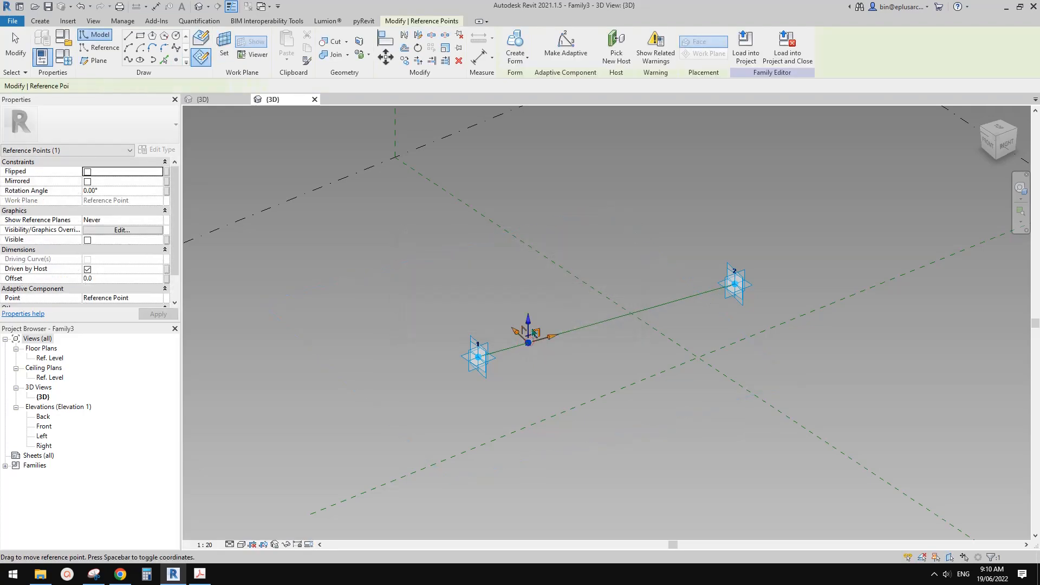
{"action": "left_click_drag", "start_coordinate": [530, 320], "coordinate": [530, 274]}
{"action": "key", "text": "Escape"}
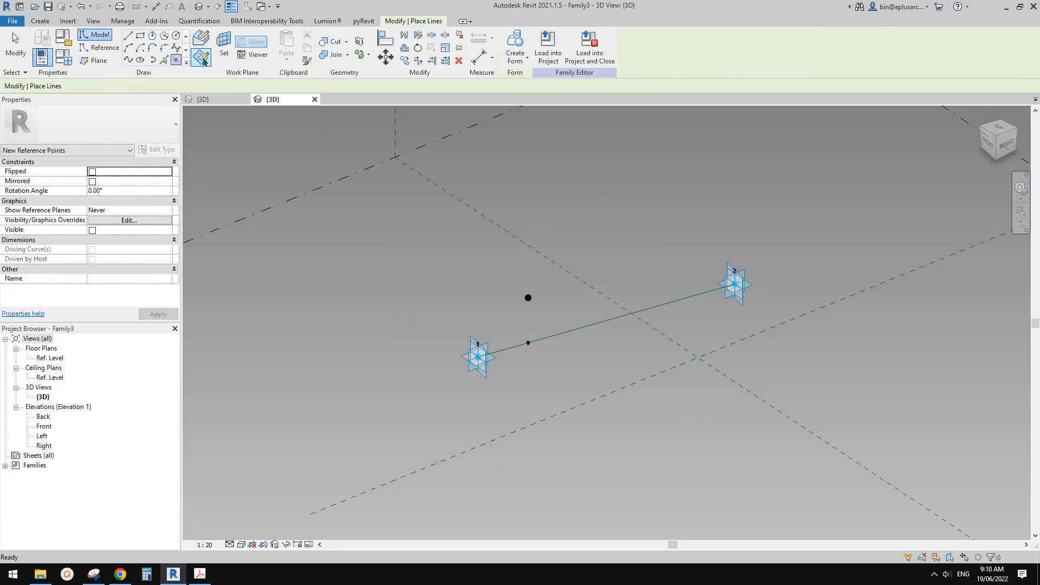
Place a second reference point on the hosted point, using that point's horizontal plane as the work plane.
{"action": "left_click", "coordinate": [223, 45]}
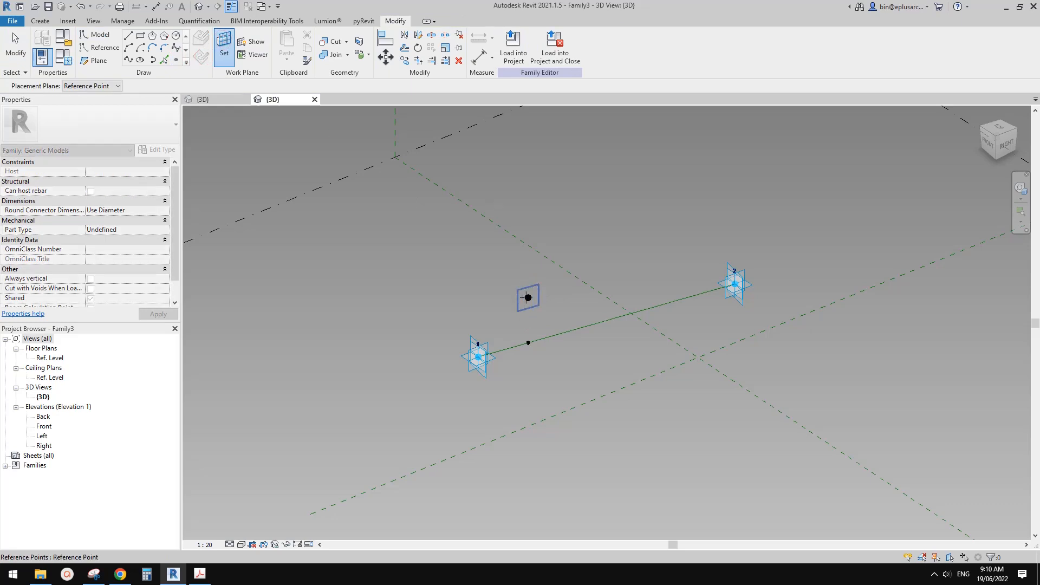
{"action": "key", "text": "Tab"}
{"action": "left_click", "coordinate": [528, 342]}
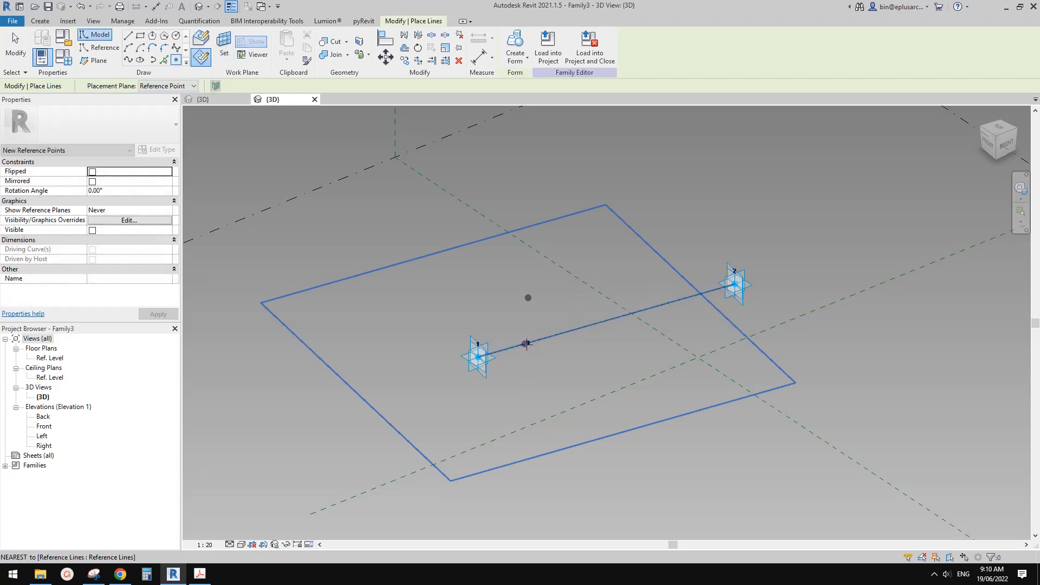
{"action": "left_click", "coordinate": [528, 342]}
{"action": "left_click", "coordinate": [551, 323]}
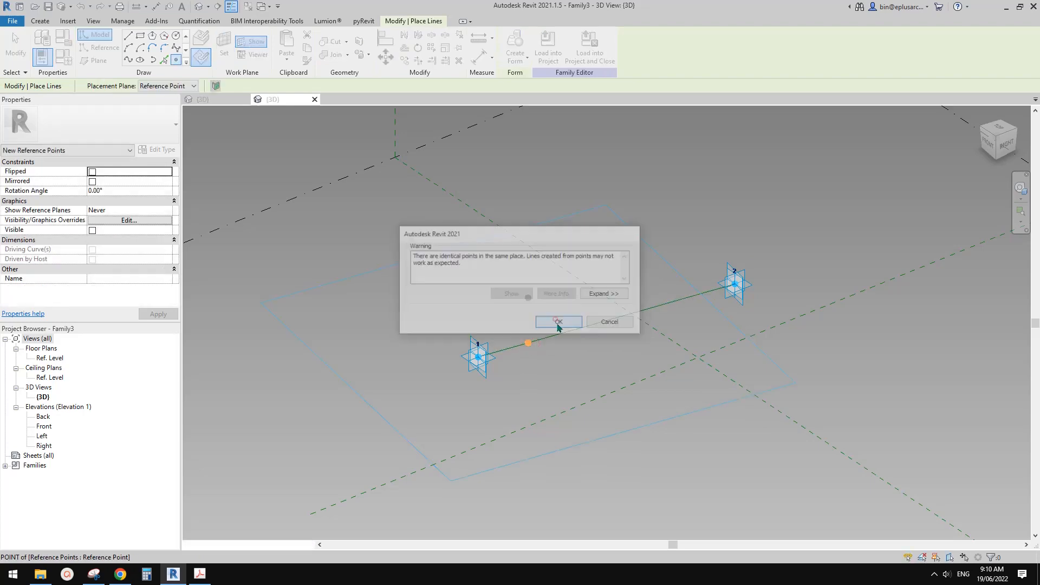
Move the second reference point straight up above the first raised point, to an offset of about 4771.
{"action": "key", "text": "Escape"}
{"action": "left_click", "coordinate": [530, 343]}
{"action": "middle_click_drag", "start_coordinate": [572, 331], "coordinate": [594, 350], "text": "shift"}
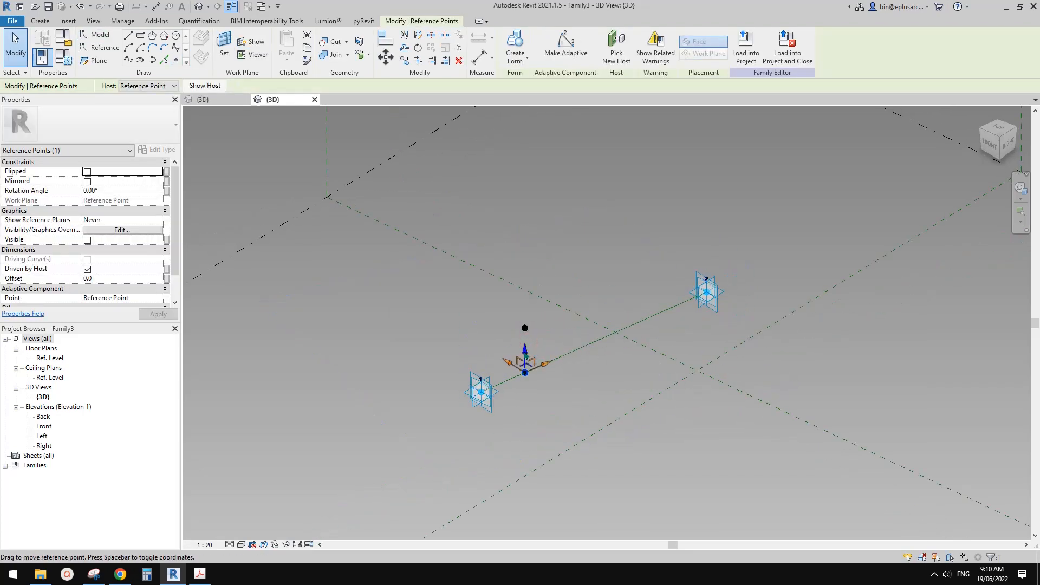
{"action": "left_click_drag", "start_coordinate": [528, 350], "coordinate": [525, 228]}
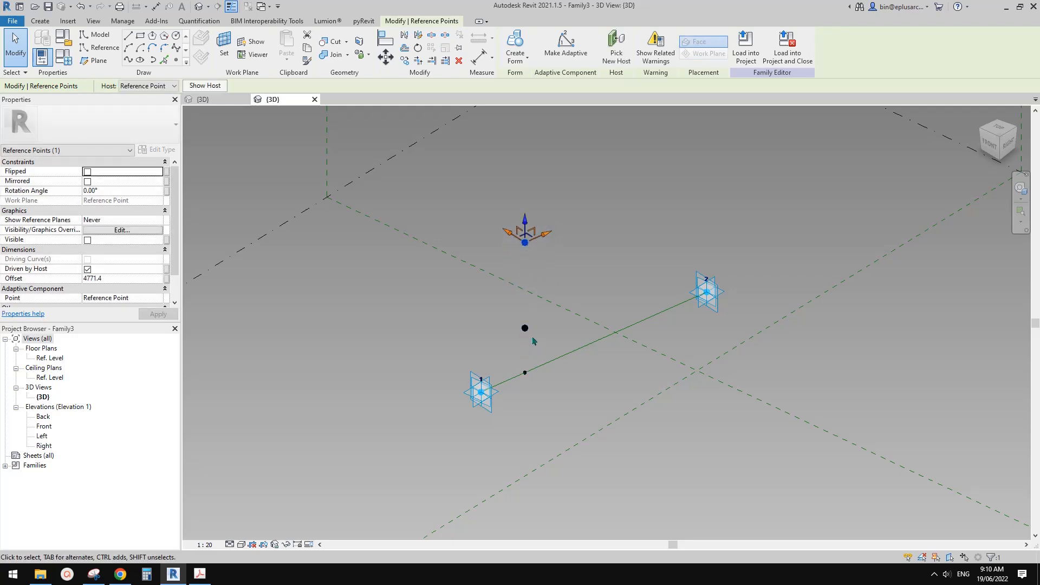
{"action": "middle_click_drag", "start_coordinate": [533, 340], "coordinate": [564, 324], "text": "shift"}
{"action": "middle_click_drag", "start_coordinate": [531, 286], "coordinate": [562, 323], "text": "shift"}
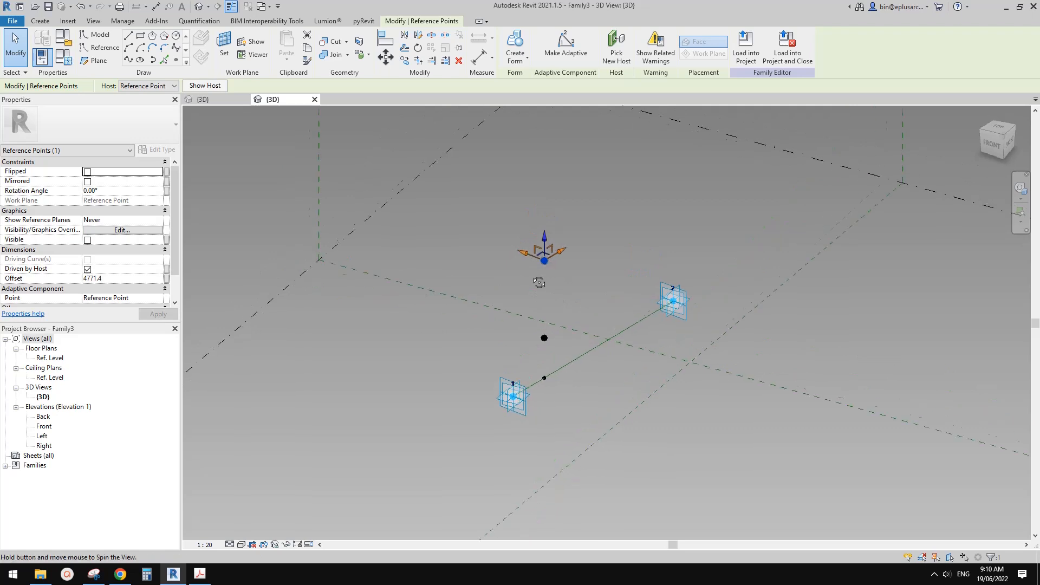
{"action": "left_click", "coordinate": [611, 379]}
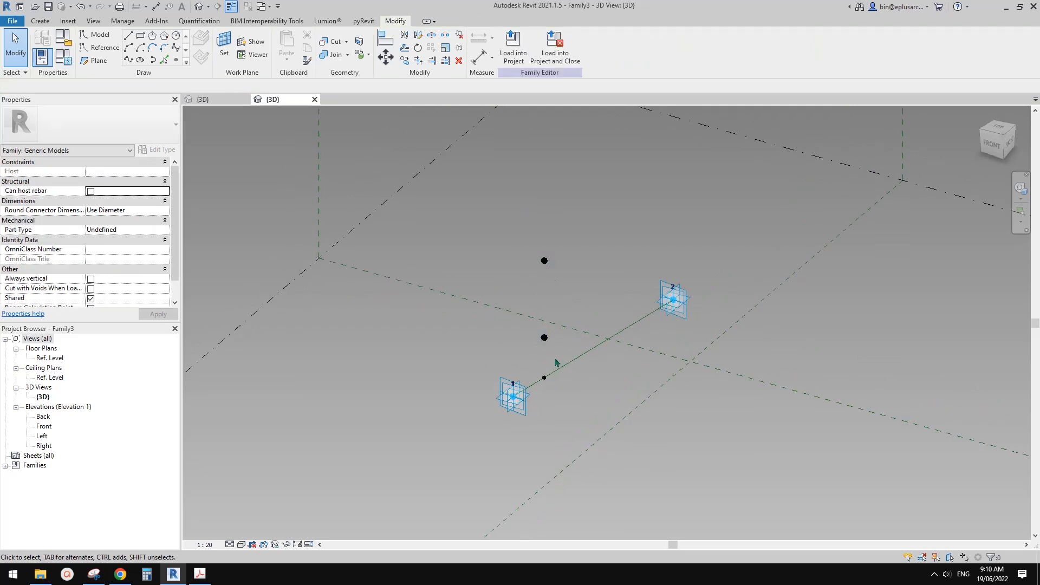
Associate the lower raised point's Offset with a new instance parameter named H1 under Dimensions.
{"action": "middle_click_drag", "start_coordinate": [555, 362], "coordinate": [546, 311], "text": "shift"}
{"action": "left_click", "coordinate": [542, 236]}
{"action": "scroll", "coordinate": [561, 297], "scroll_direction": "up", "scroll_amount": 1}
{"action": "left_click", "coordinate": [535, 333]}
{"action": "left_click", "coordinate": [532, 327]}
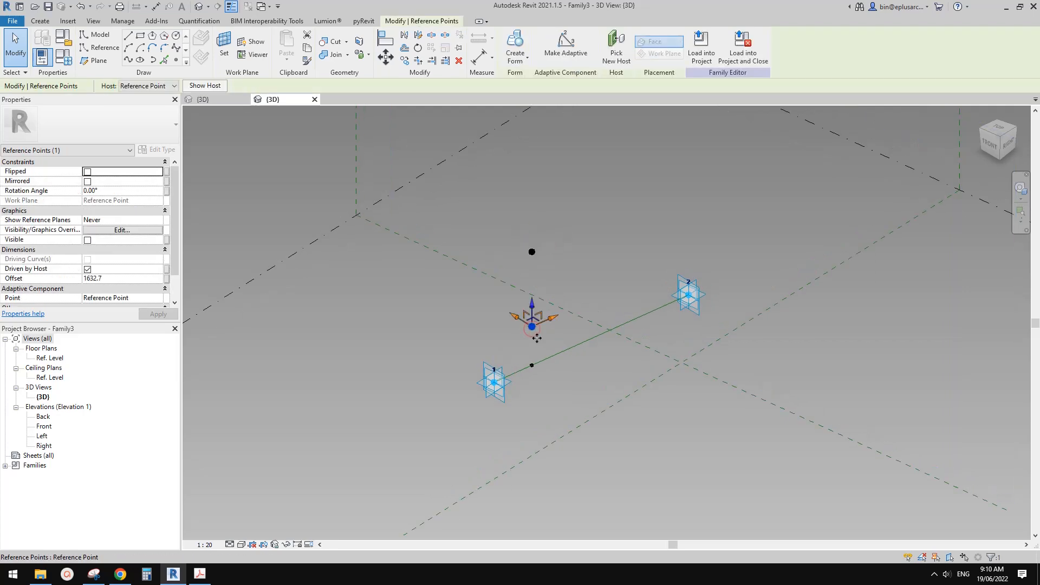
{"action": "left_click", "coordinate": [166, 278]}
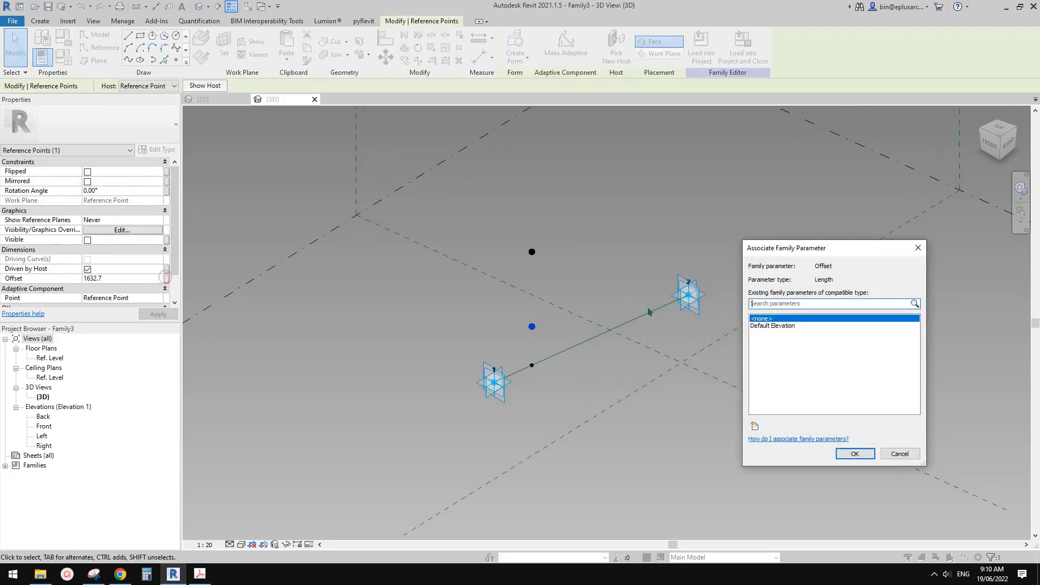
{"action": "left_click", "coordinate": [753, 423]}
{"action": "type", "text": "h"}
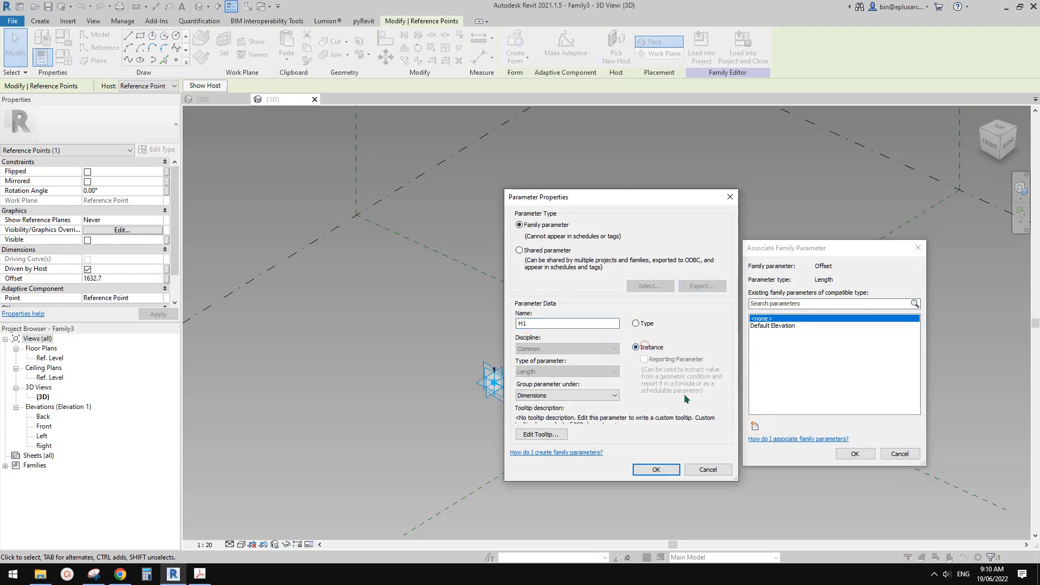
{"action": "left_click", "coordinate": [672, 469]}
{"action": "key", "text": "Return"}
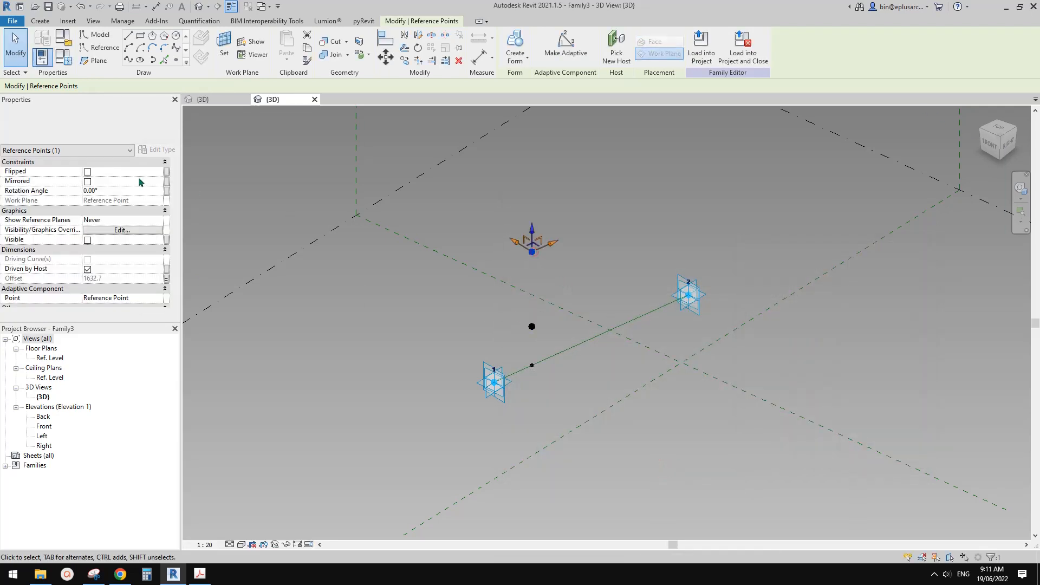
Associate the upper raised point's Offset with a new length parameter named H2.
{"action": "left_click", "coordinate": [168, 279]}
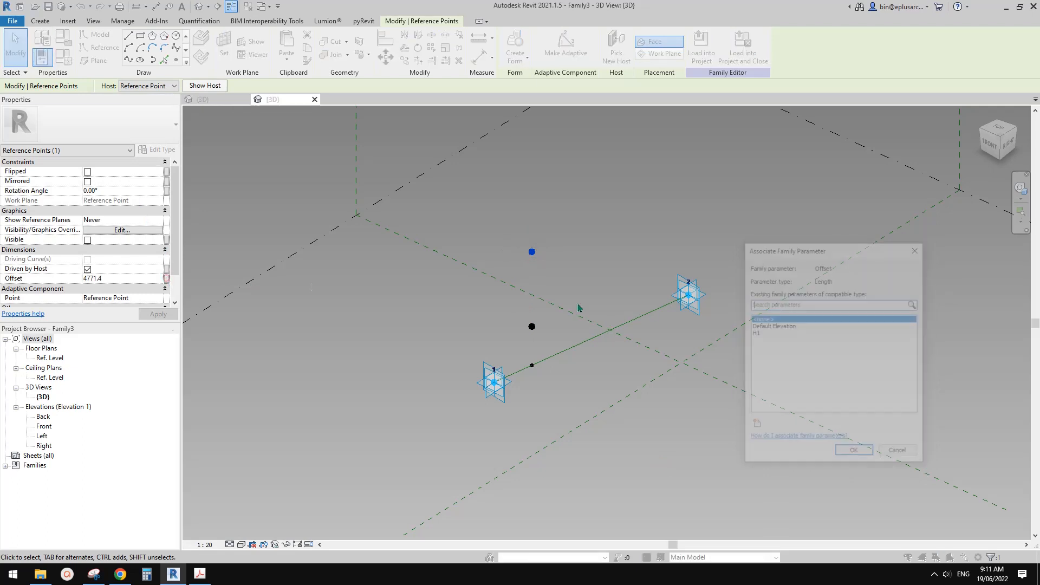
{"action": "left_click", "coordinate": [755, 426]}
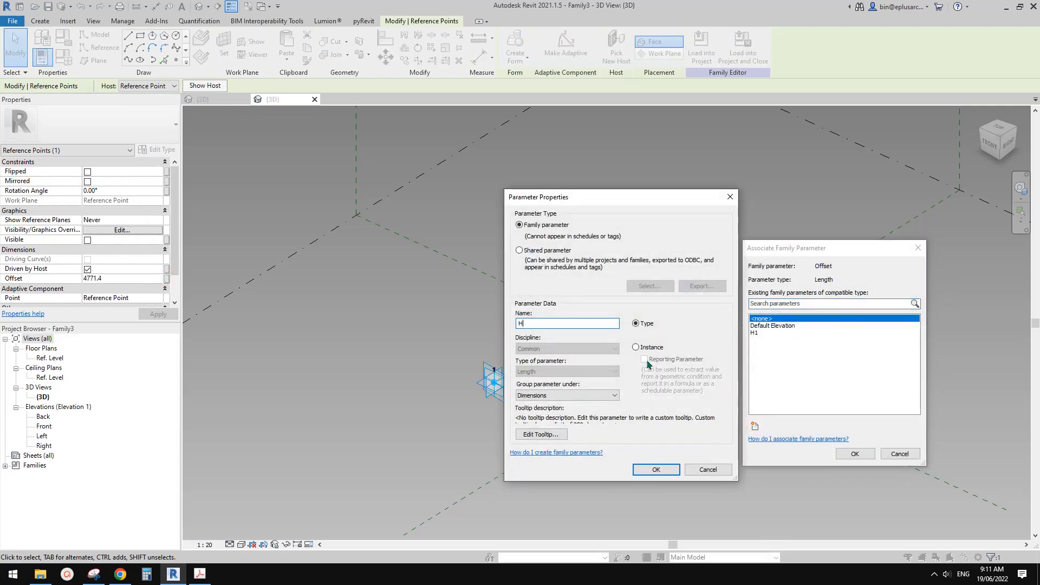
{"action": "left_click", "coordinate": [655, 469]}
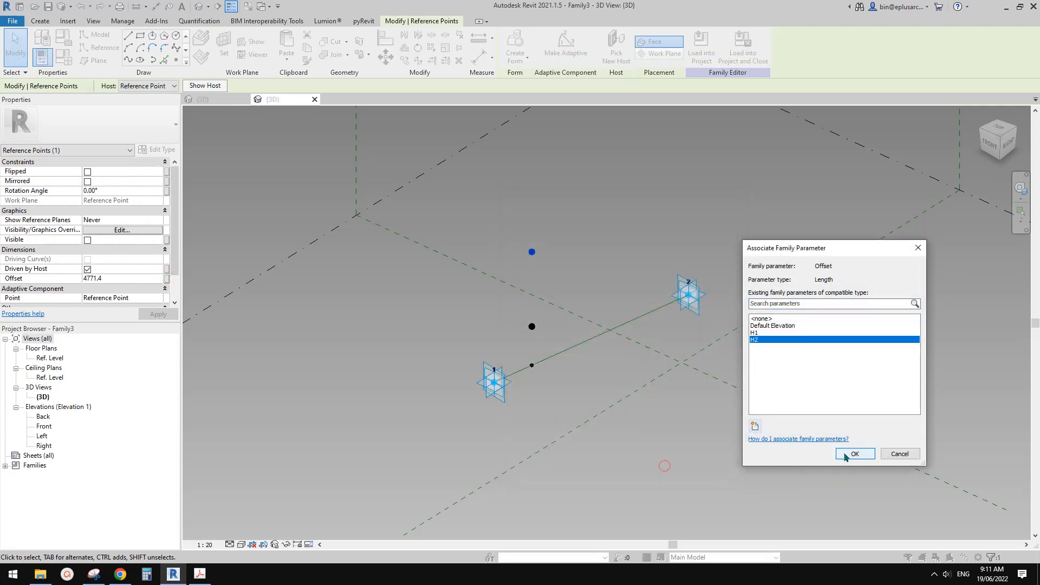
{"action": "left_click", "coordinate": [853, 453]}
Slide the hosted point along the reference line to a normalized curve parameter of about 0.238.
{"action": "middle_click_drag", "start_coordinate": [684, 367], "coordinate": [544, 364], "text": "shift"}
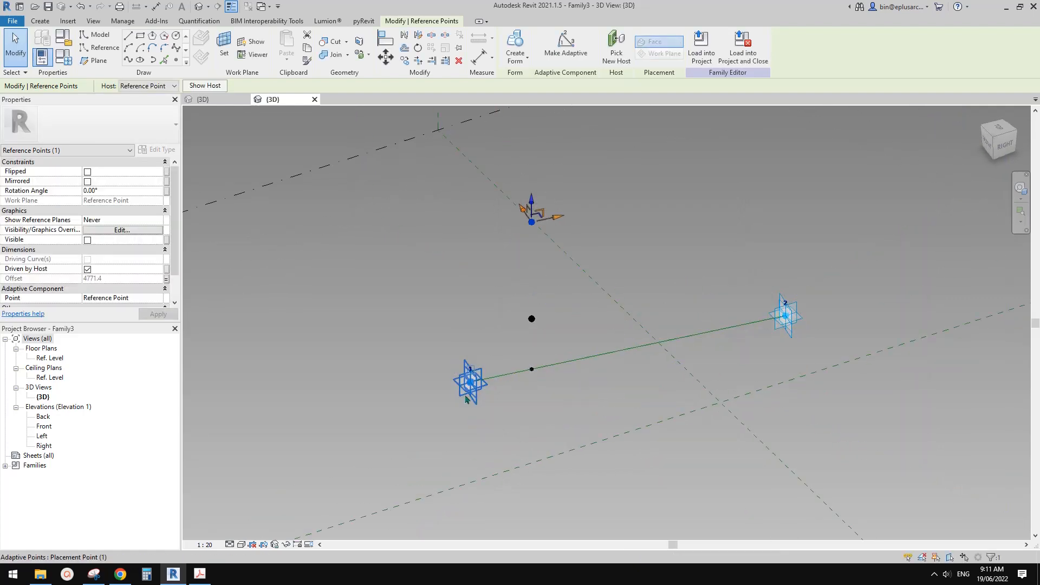
{"action": "left_click", "coordinate": [467, 392]}
{"action": "middle_click_drag", "start_coordinate": [441, 389], "coordinate": [510, 399], "text": "shift"}
{"action": "left_click_drag", "start_coordinate": [494, 397], "coordinate": [444, 374]}
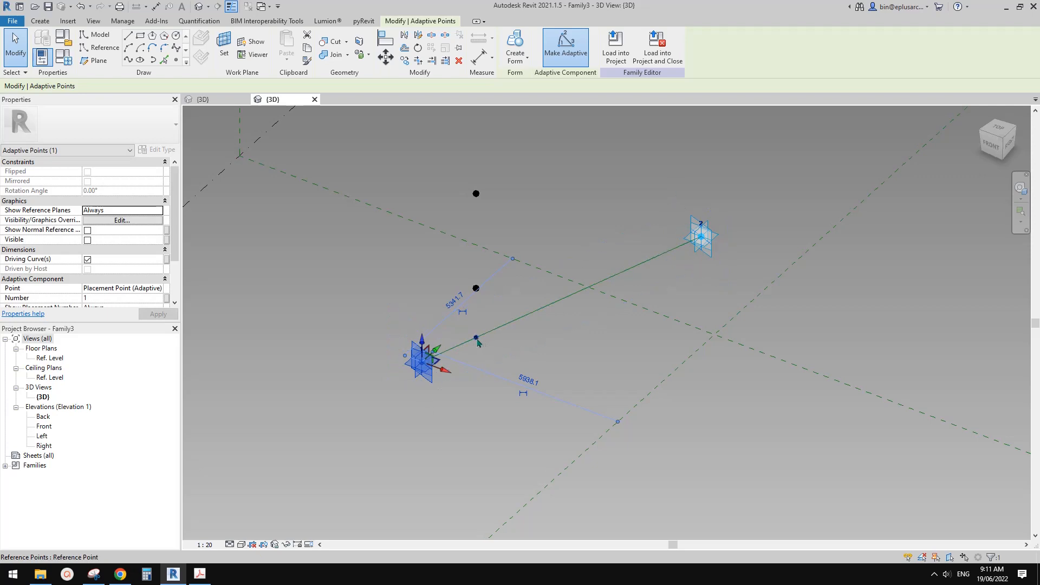
{"action": "mouse_move", "coordinate": [477, 339]}
{"action": "left_mouse_down"}
{"action": "mouse_move", "coordinate": [423, 361]}
{"action": "mouse_move", "coordinate": [497, 341]}
{"action": "left_mouse_up"}
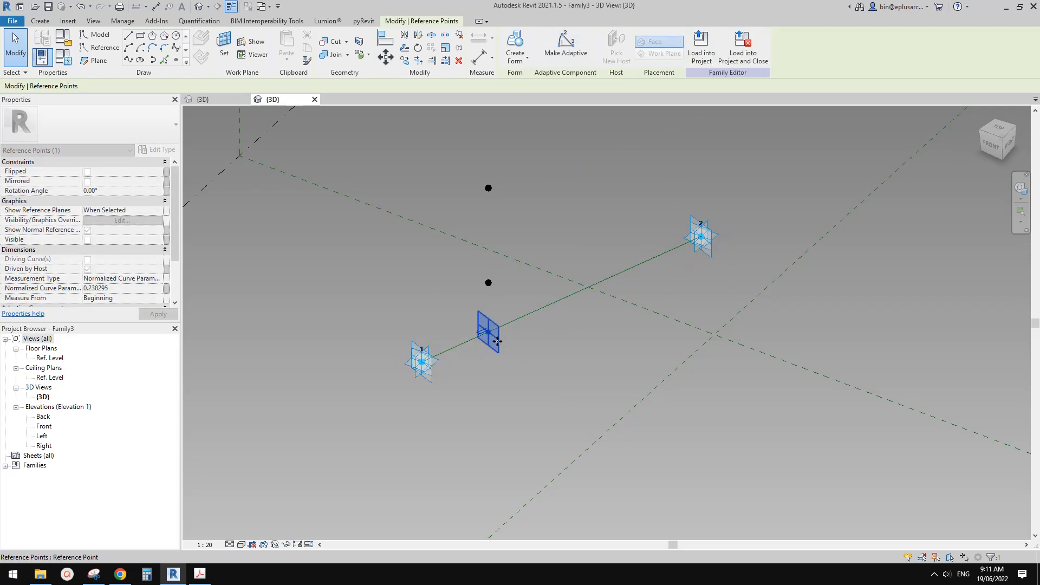
{"action": "middle_click_drag", "start_coordinate": [497, 341], "coordinate": [559, 362], "text": "shift"}
{"action": "scroll", "coordinate": [552, 350], "scroll_direction": "up", "scroll_amount": 2}
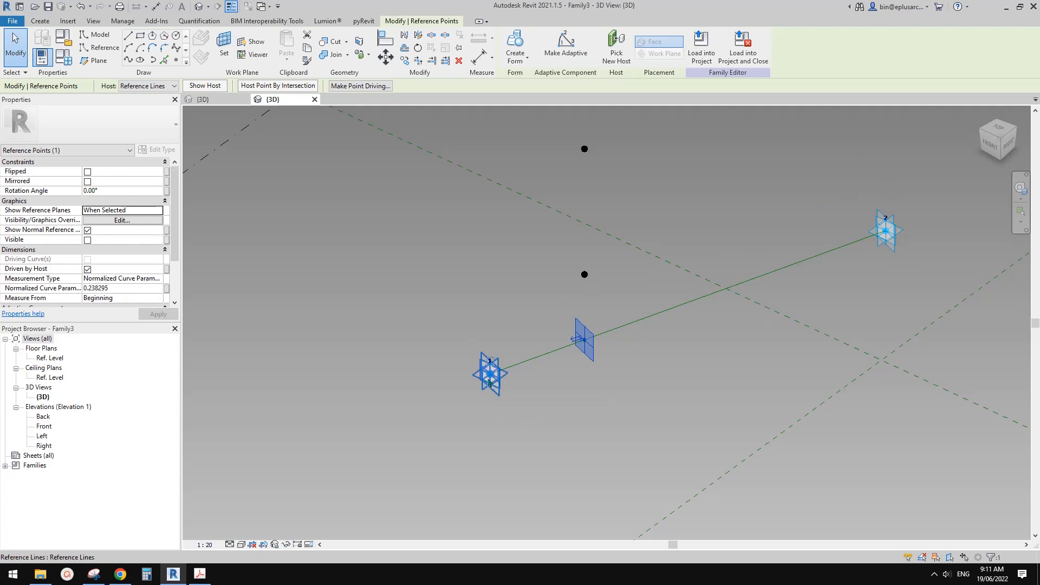
{"action": "middle_click_drag", "start_coordinate": [511, 382], "coordinate": [513, 400], "text": "shift"}
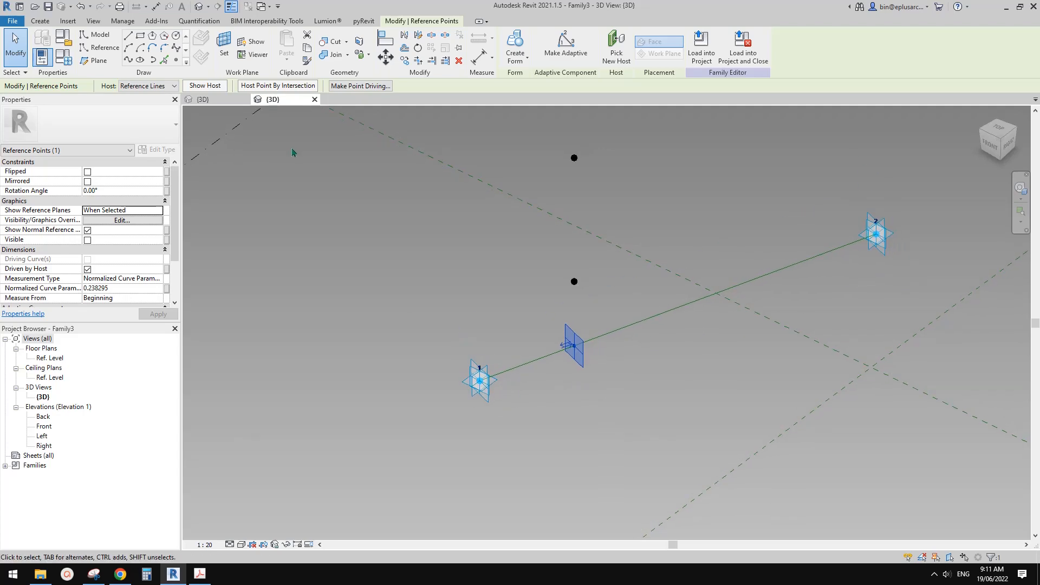
Place a reference point on adaptive point 1 using its horizontal plane and move it straight up about 1715.
{"action": "left_click", "coordinate": [176, 61]}
{"action": "left_click", "coordinate": [224, 46]}
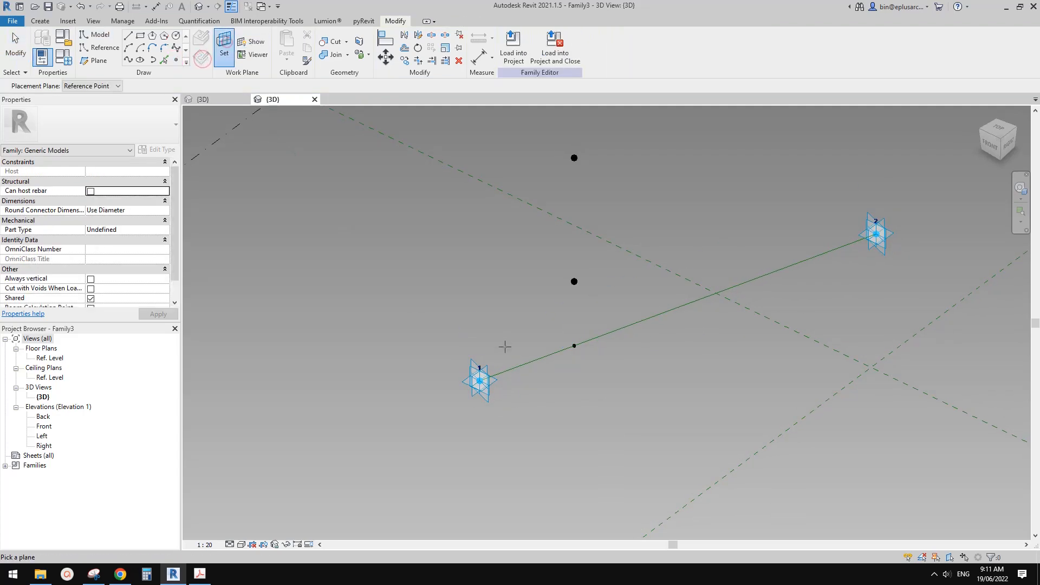
{"action": "left_click", "coordinate": [500, 375]}
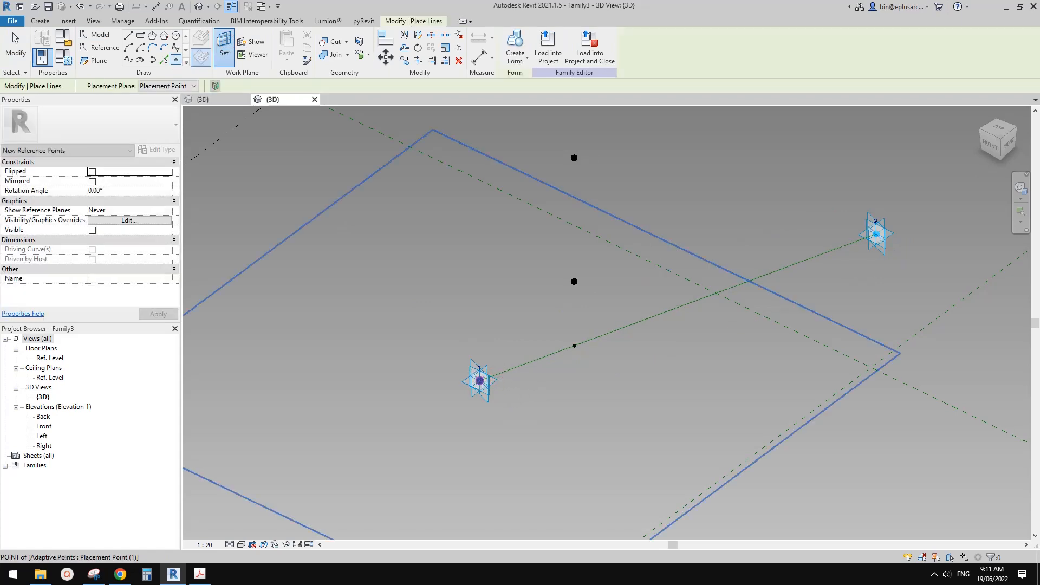
{"action": "key", "text": "Escape"}
{"action": "key", "text": "Escape"}
{"action": "left_click", "coordinate": [480, 380]}
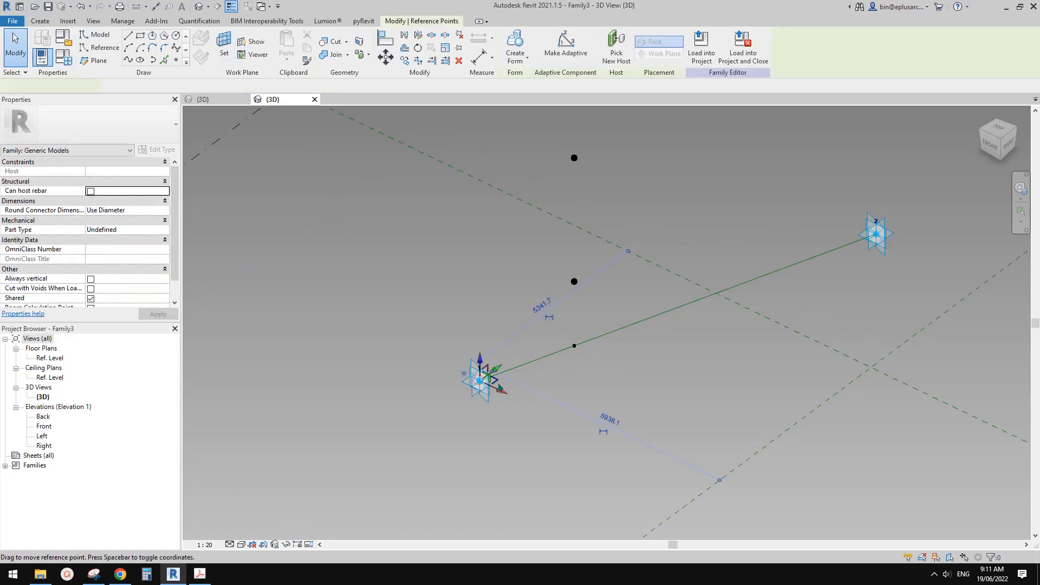
{"action": "key", "text": "Escape"}
{"action": "left_click", "coordinate": [482, 384]}
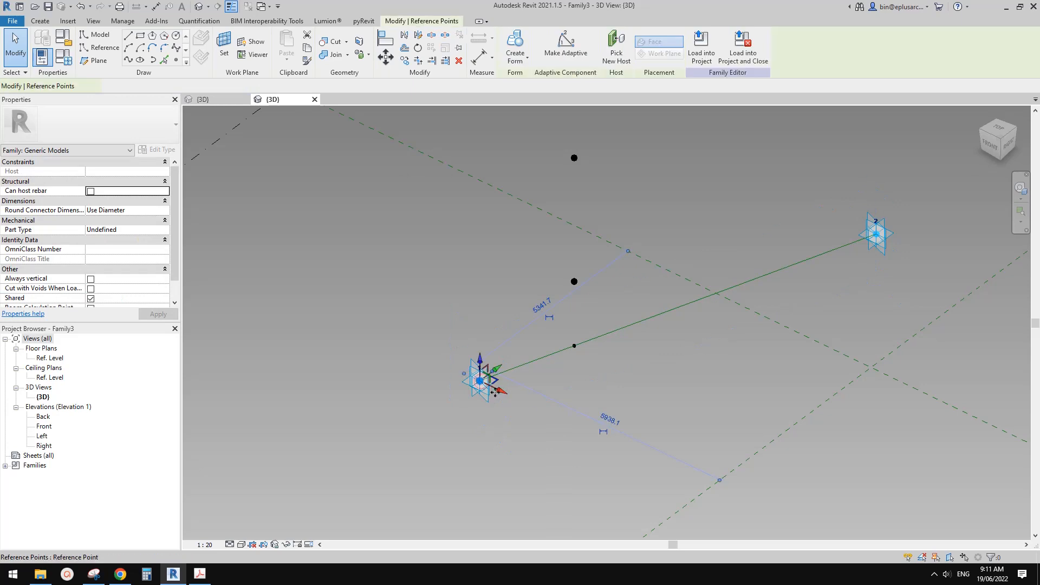
{"action": "left_click", "coordinate": [481, 354]}
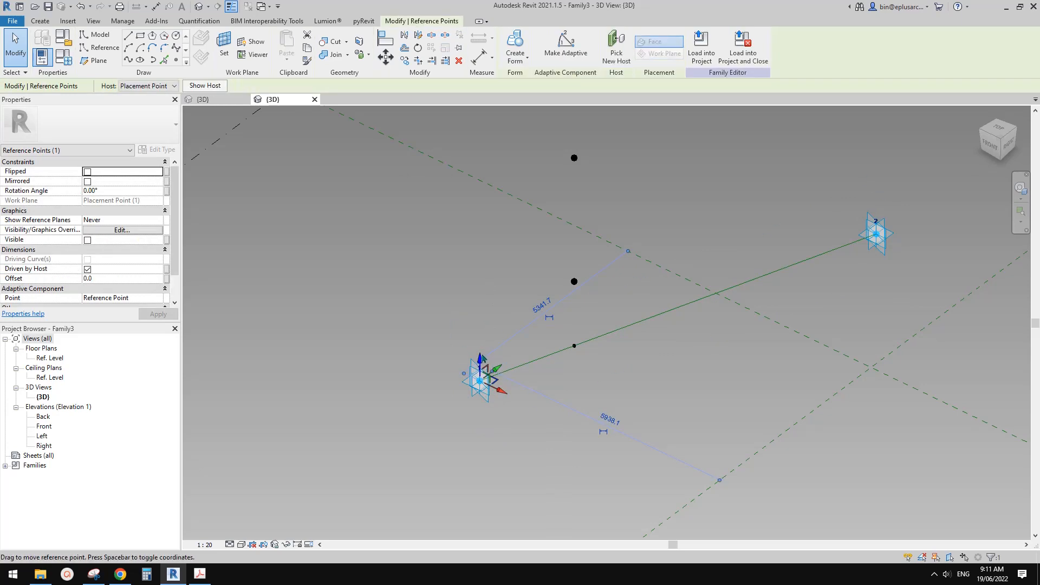
{"action": "left_click_drag", "start_coordinate": [482, 353], "coordinate": [481, 286]}
{"action": "middle_click_drag", "start_coordinate": [575, 310], "coordinate": [443, 322], "text": "shift"}
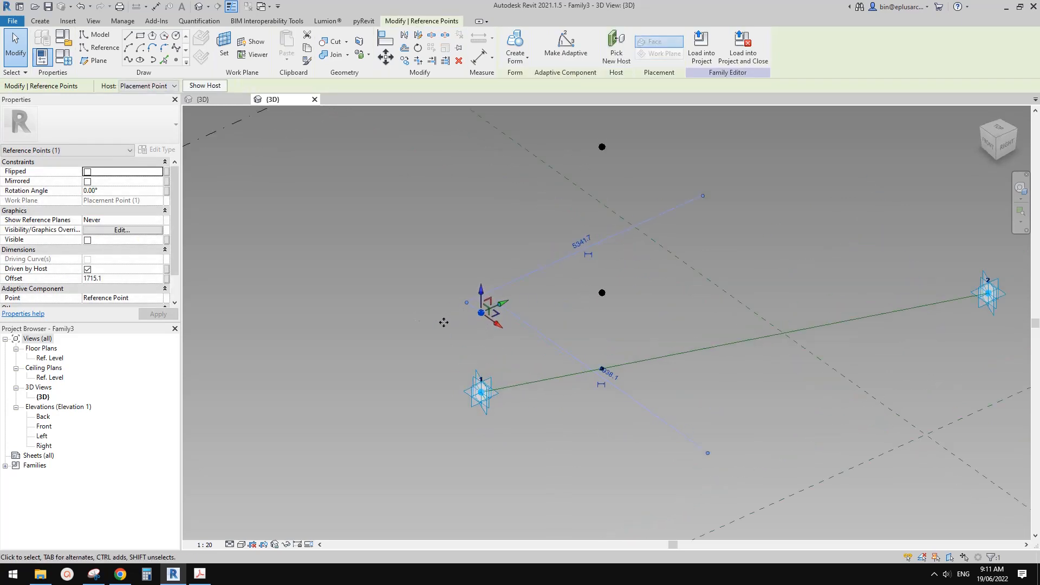
Set Show Reference Planes to Always for the point above adaptive point 1 and the lower point above the hosted point.
{"action": "left_click", "coordinate": [158, 220]}
{"action": "left_click", "coordinate": [158, 220]}
{"action": "left_click", "coordinate": [103, 246]}
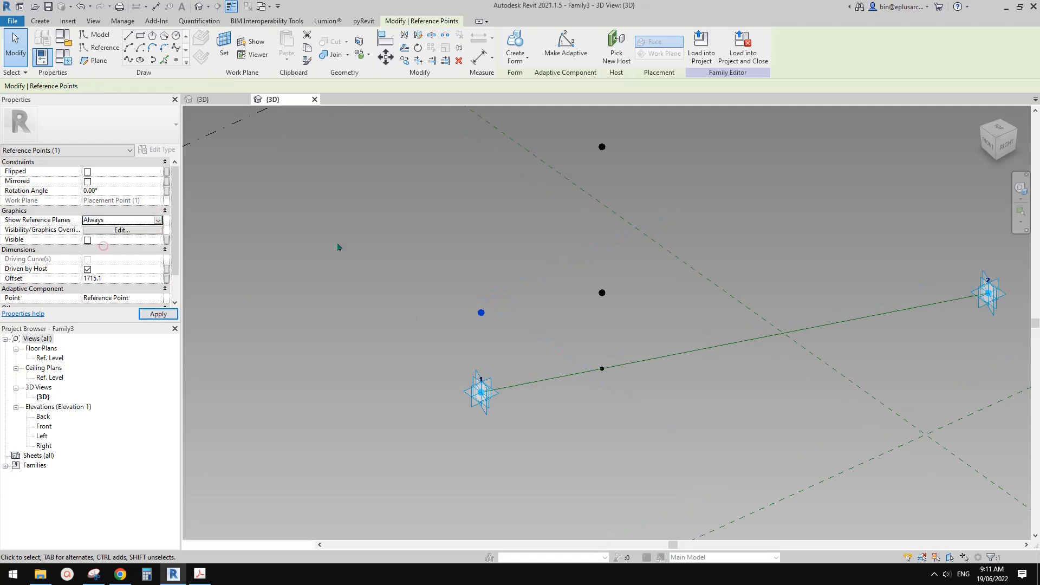
{"action": "left_click", "coordinate": [602, 294]}
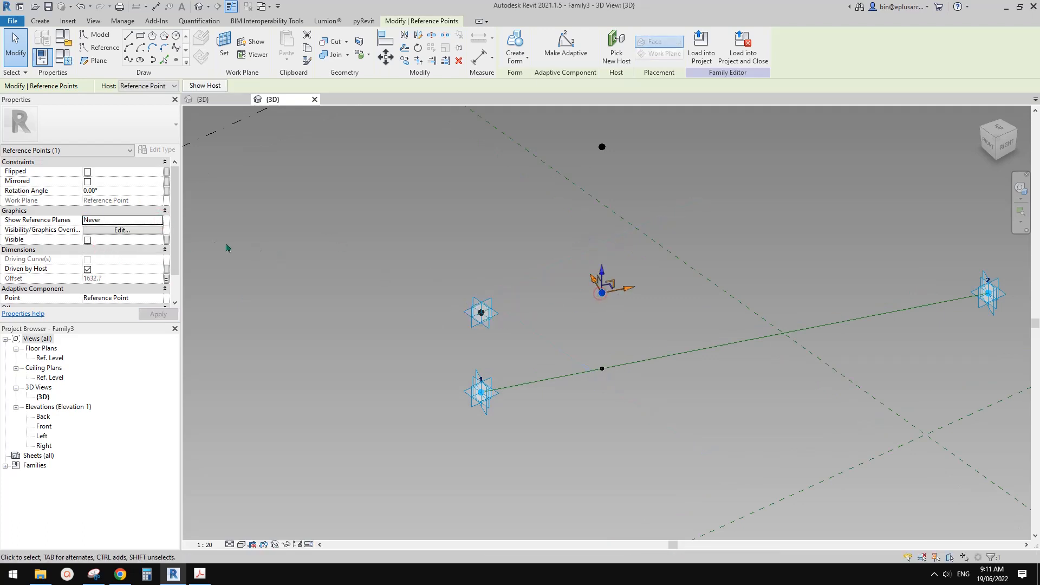
{"action": "left_click", "coordinate": [156, 223]}
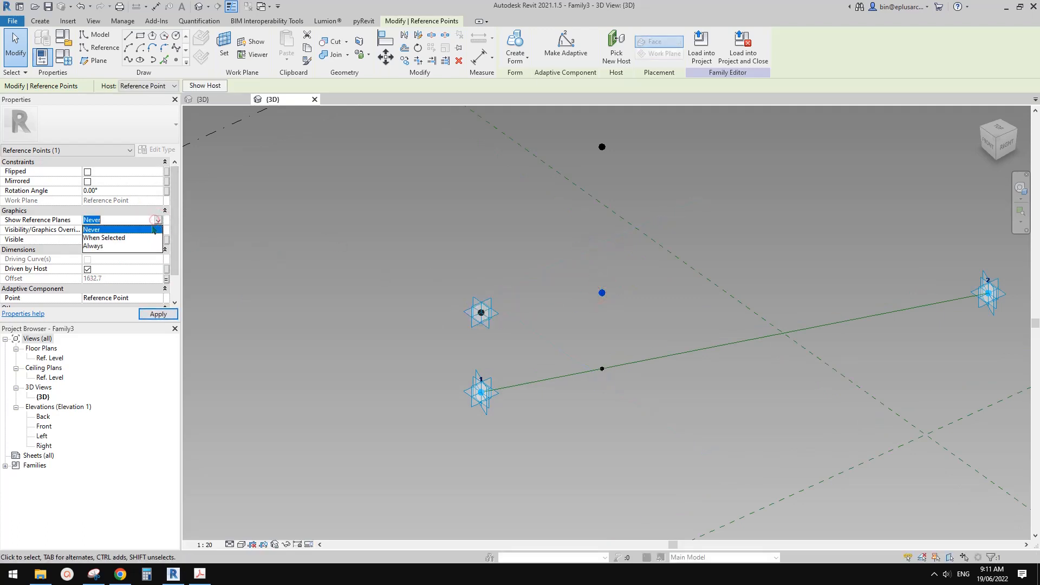
{"action": "left_click", "coordinate": [102, 248]}
{"action": "middle_click_drag", "start_coordinate": [588, 306], "coordinate": [529, 297], "text": "shift"}
{"action": "key", "text": "Escape"}
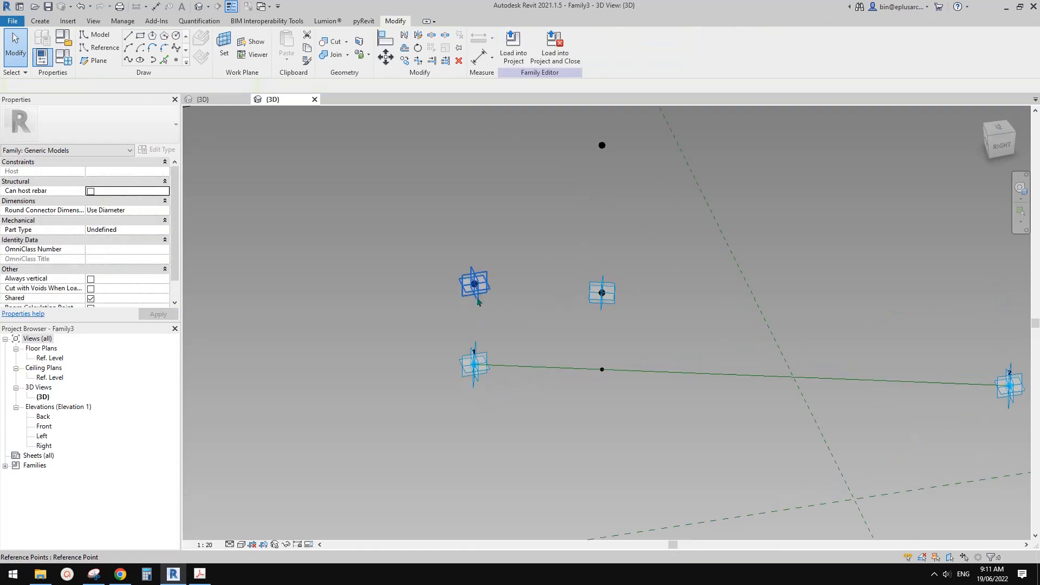
Compare the reference plane orientations of the two raised points relative to the reference line from several angles.
{"action": "middle_click_drag", "start_coordinate": [563, 362], "coordinate": [524, 368], "text": "shift"}
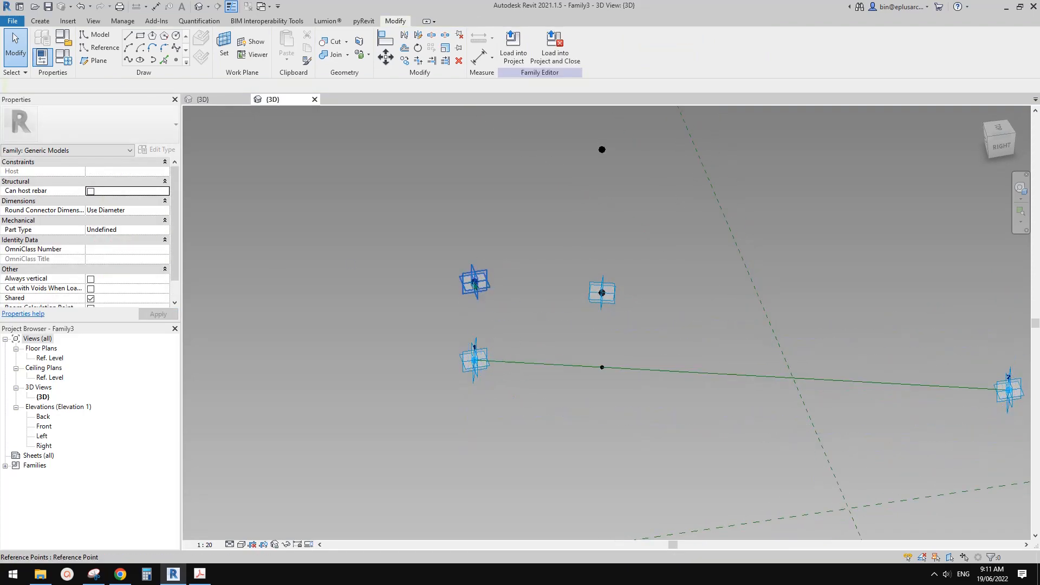
{"action": "middle_click_drag", "start_coordinate": [474, 287], "coordinate": [635, 361], "text": "shift"}
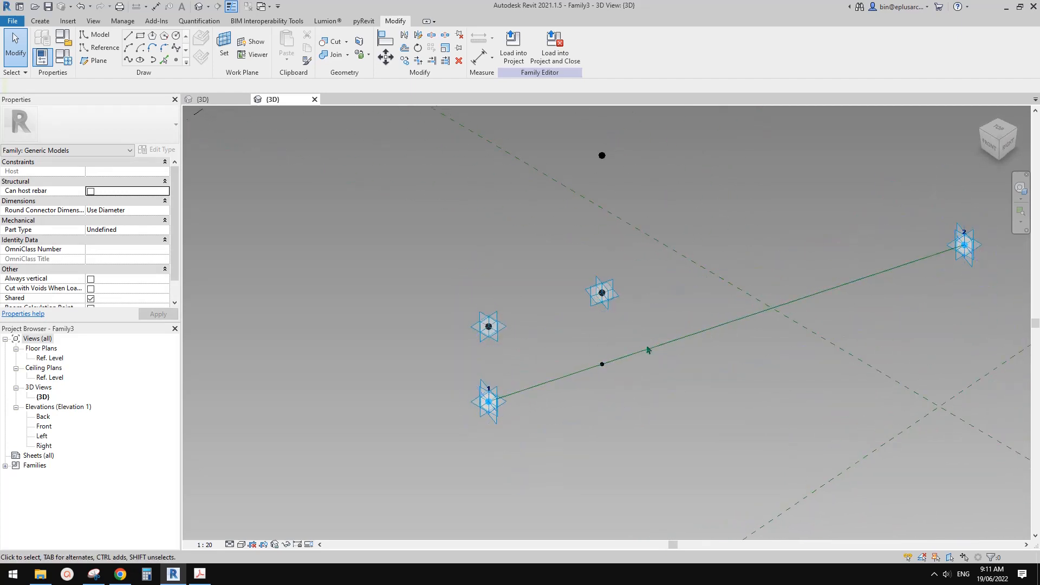
{"action": "middle_click_drag", "start_coordinate": [633, 363], "coordinate": [586, 351], "text": "shift"}
{"action": "middle_click_drag", "start_coordinate": [507, 323], "coordinate": [517, 347], "text": "shift"}
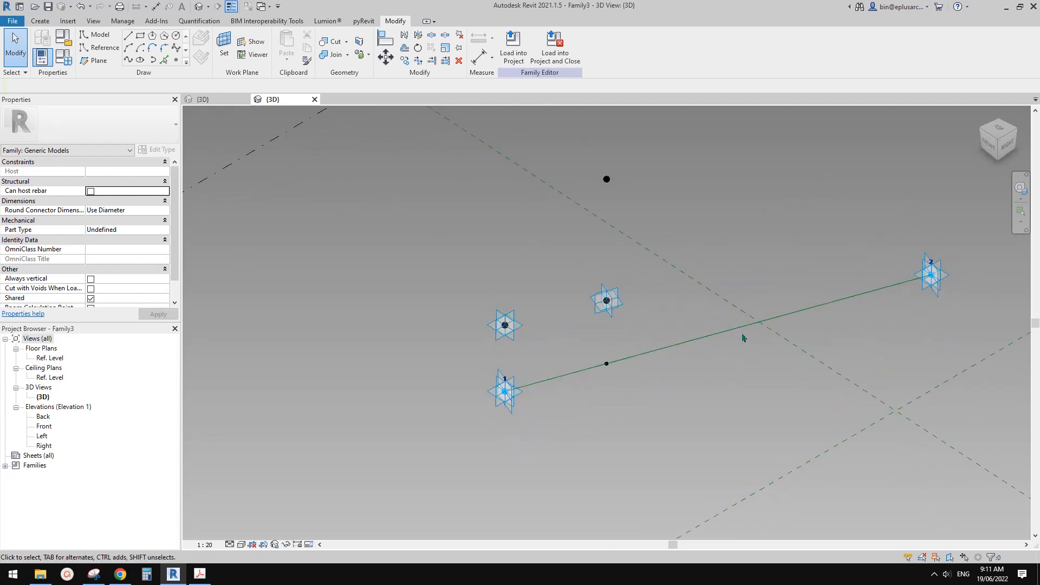
{"action": "middle_click_drag", "start_coordinate": [743, 338], "coordinate": [641, 303], "text": "shift"}
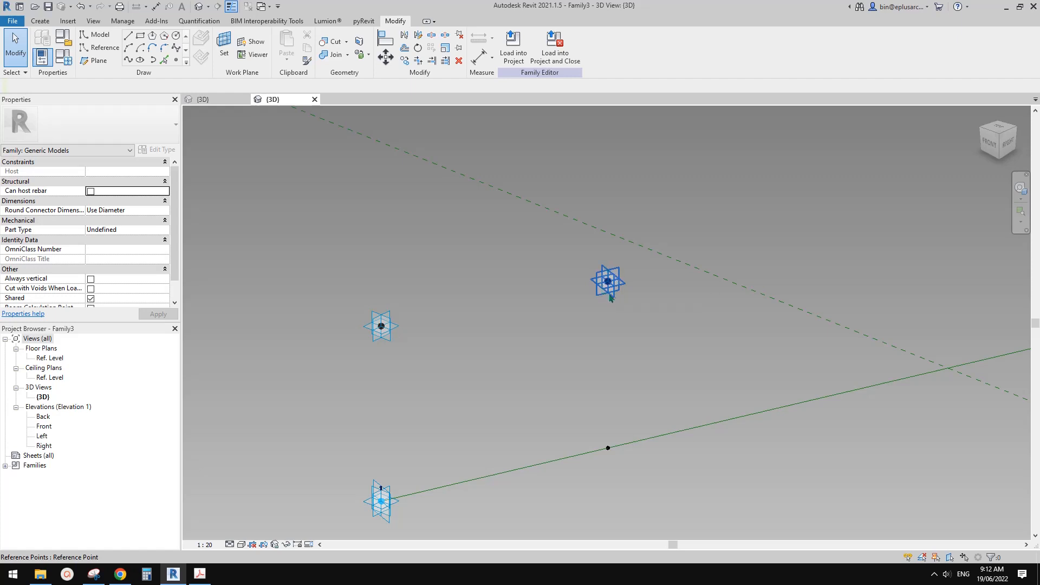
{"action": "scroll", "coordinate": [614, 279], "scroll_direction": "down", "scroll_amount": 1}
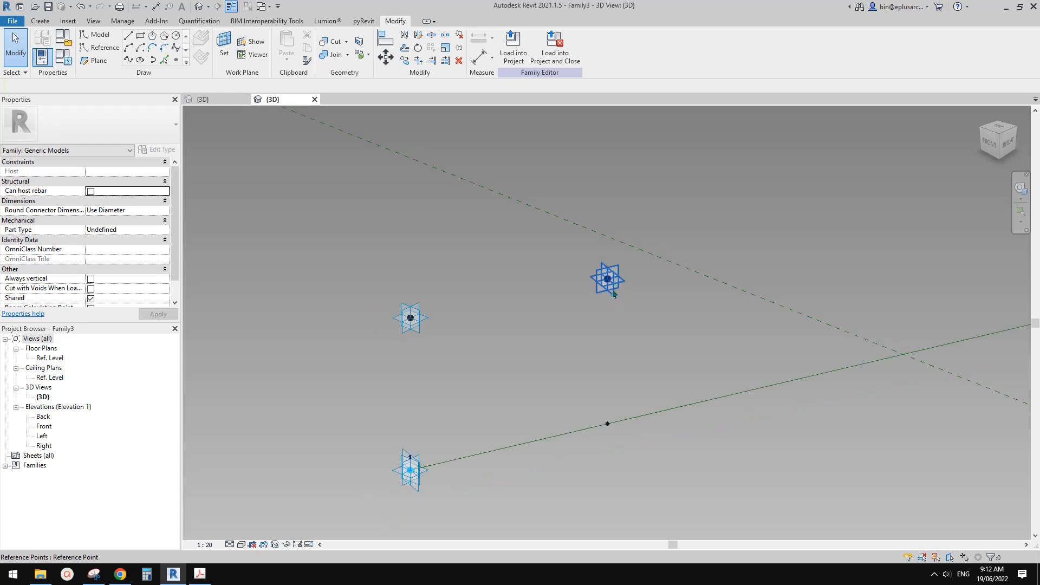
{"action": "scroll", "coordinate": [561, 350], "scroll_direction": "down", "scroll_amount": 3}
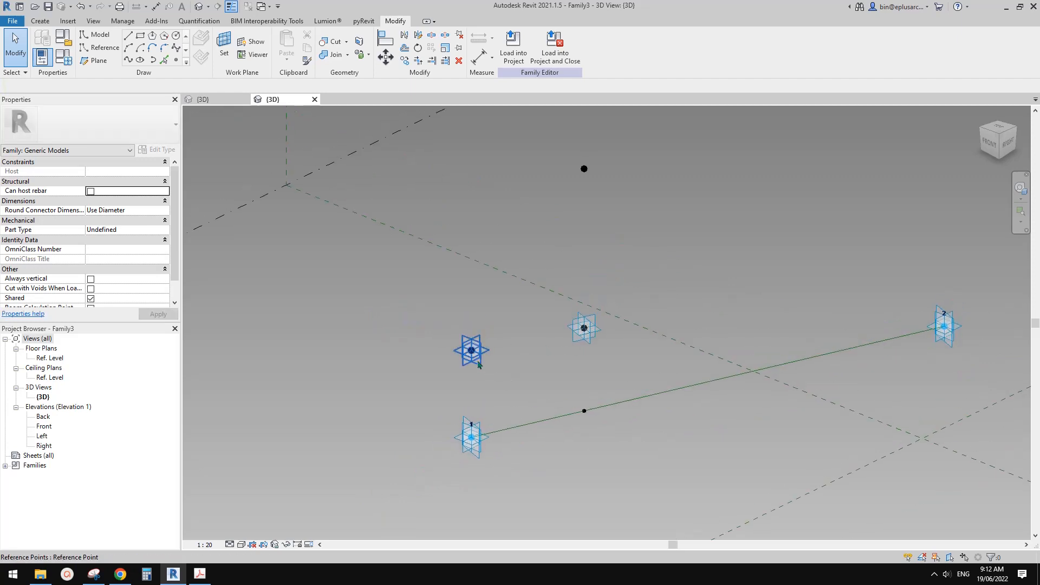
Delete the raised reference point above adaptive point 1.
{"action": "left_click", "coordinate": [472, 365]}
{"action": "left_click", "coordinate": [561, 387]}
{"action": "scroll", "coordinate": [608, 400], "scroll_direction": "down", "scroll_amount": 4}
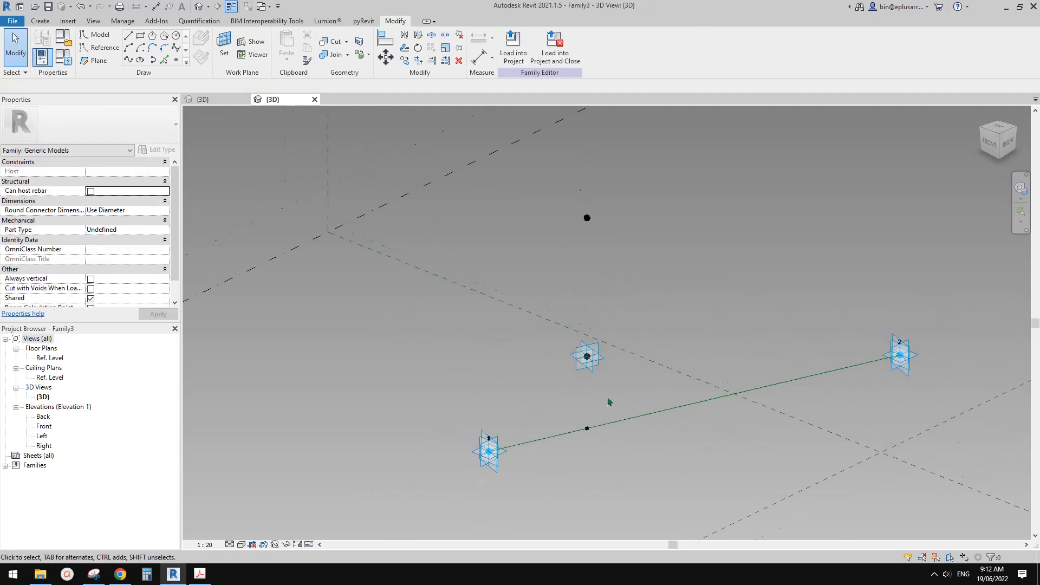
Copy the hosted point together with the two points above it to a spot beside the reference line.
{"action": "left_click_drag", "start_coordinate": [574, 253], "coordinate": [630, 459]}
{"action": "key", "text": "c"}
{"action": "key", "text": "o"}
{"action": "left_click", "coordinate": [617, 394]}
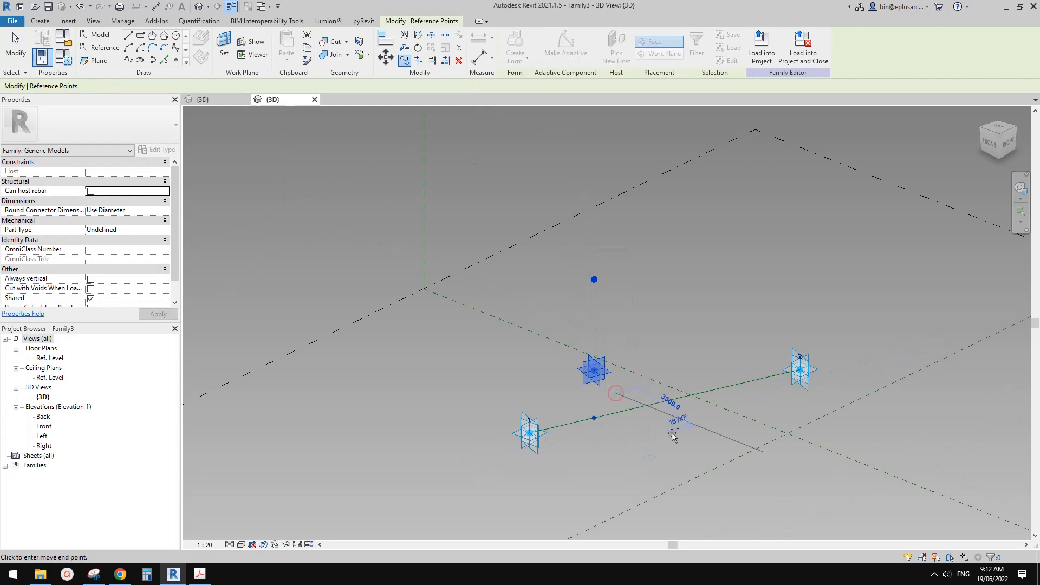
{"action": "left_click", "coordinate": [674, 434]}
{"action": "scroll", "coordinate": [600, 409], "scroll_direction": "up", "scroll_amount": 1}
{"action": "key", "text": "Escape"}
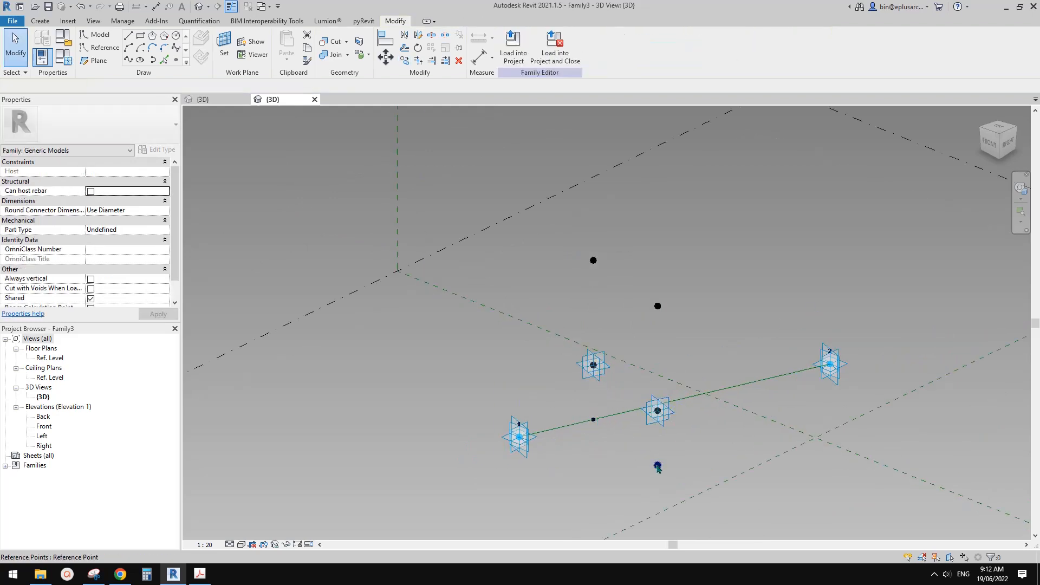
Rehost the copied base point onto the reference line and slide it to the adaptive point 2 end.
{"action": "left_click", "coordinate": [657, 464]}
{"action": "left_click", "coordinate": [616, 48]}
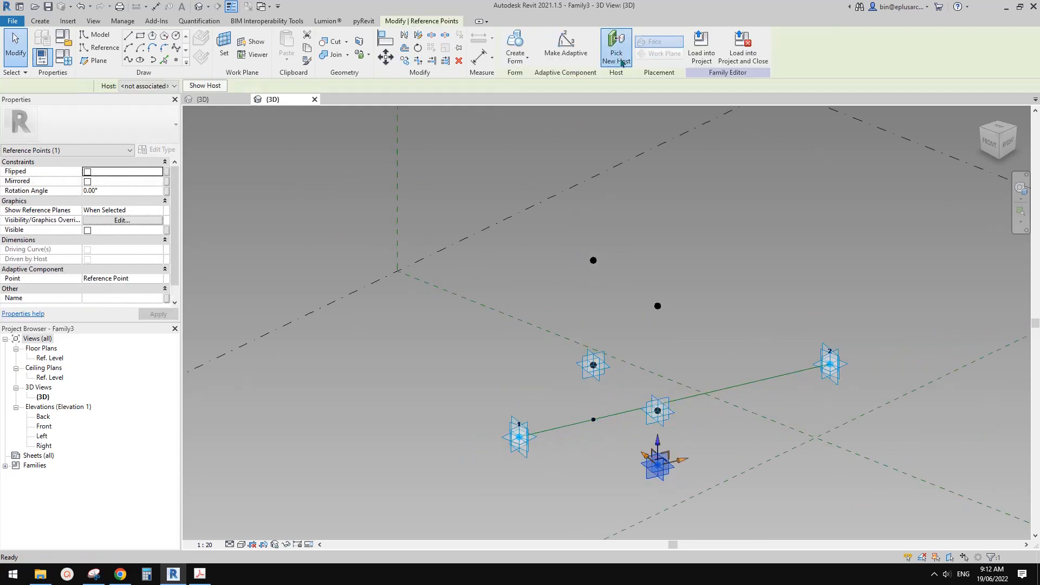
{"action": "left_click", "coordinate": [785, 373]}
{"action": "left_click_drag", "start_coordinate": [786, 374], "coordinate": [825, 364]}
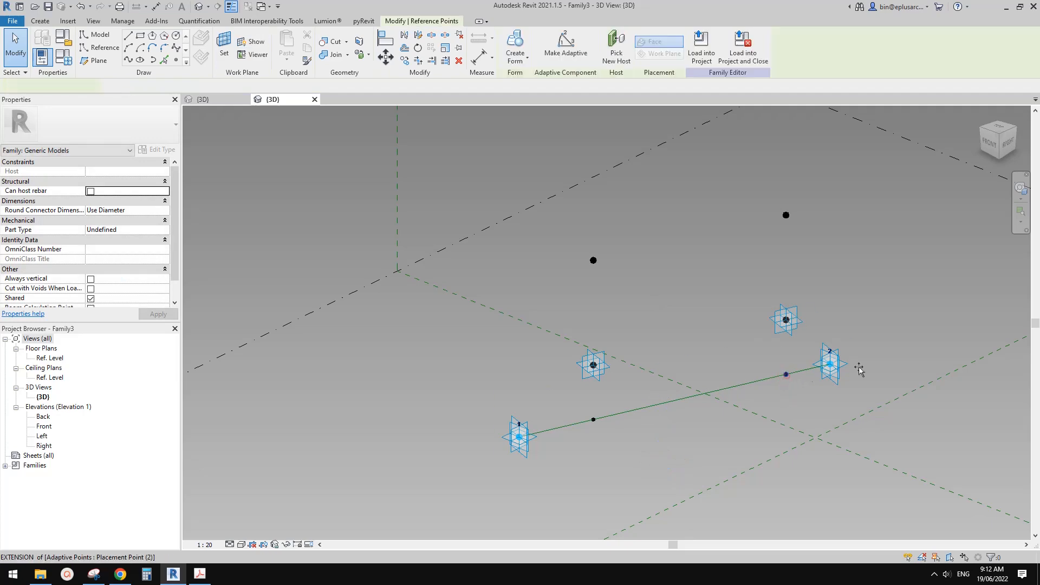
Slide the original hosted base point along the reference line to the adaptive point 1 end.
{"action": "left_click_drag", "start_coordinate": [594, 421], "coordinate": [509, 435]}
{"action": "middle_click_drag", "start_coordinate": [509, 436], "coordinate": [558, 414]}
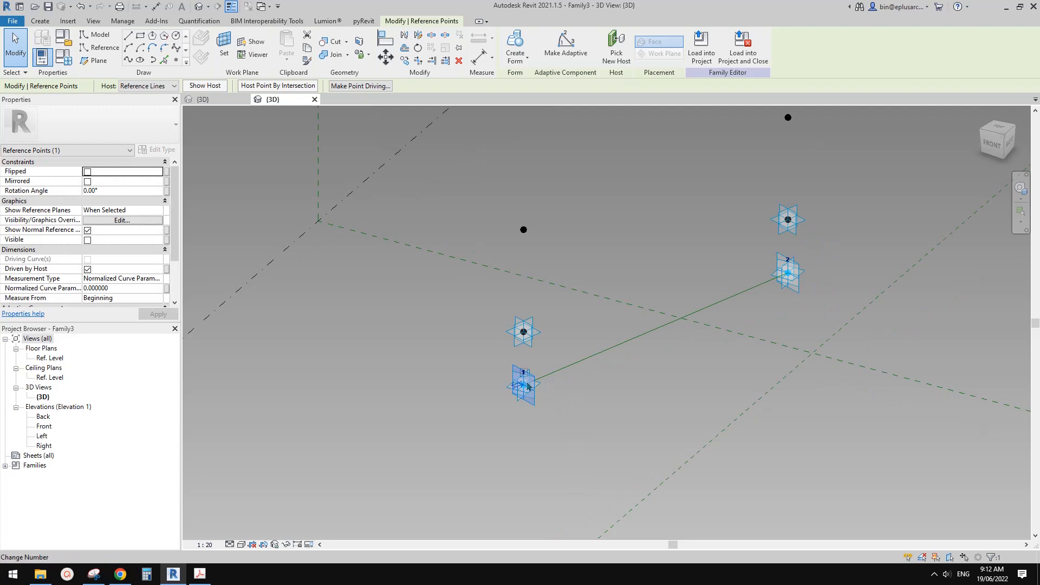
{"action": "left_click", "coordinate": [584, 336]}
{"action": "scroll", "coordinate": [586, 322], "scroll_direction": "down", "scroll_amount": 1}
{"action": "middle_click_drag", "start_coordinate": [589, 383], "coordinate": [599, 433]}
{"action": "middle_click_drag", "start_coordinate": [599, 433], "coordinate": [569, 367], "text": "shift"}
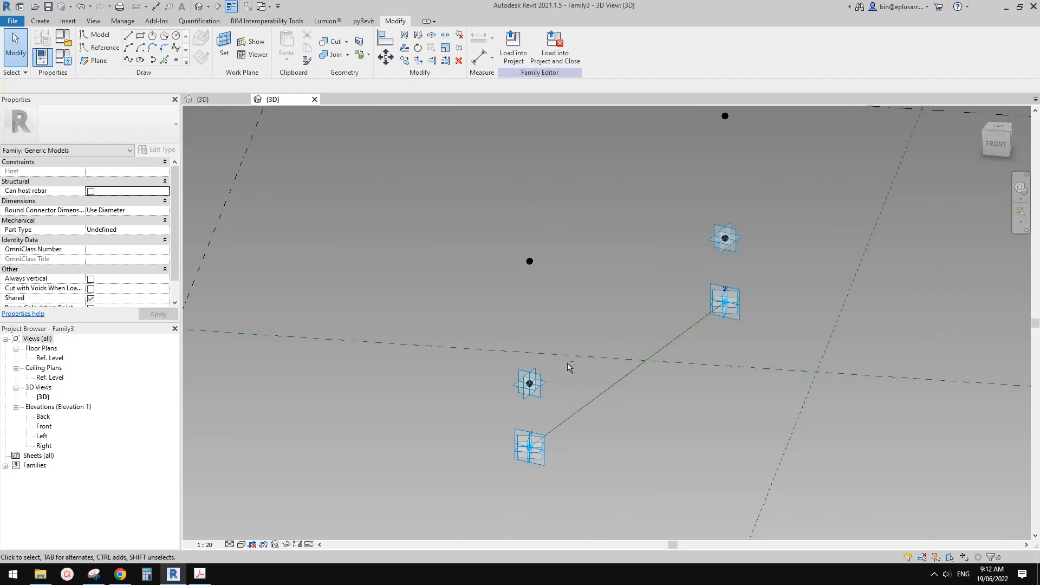
{"action": "left_click", "coordinate": [105, 49]}
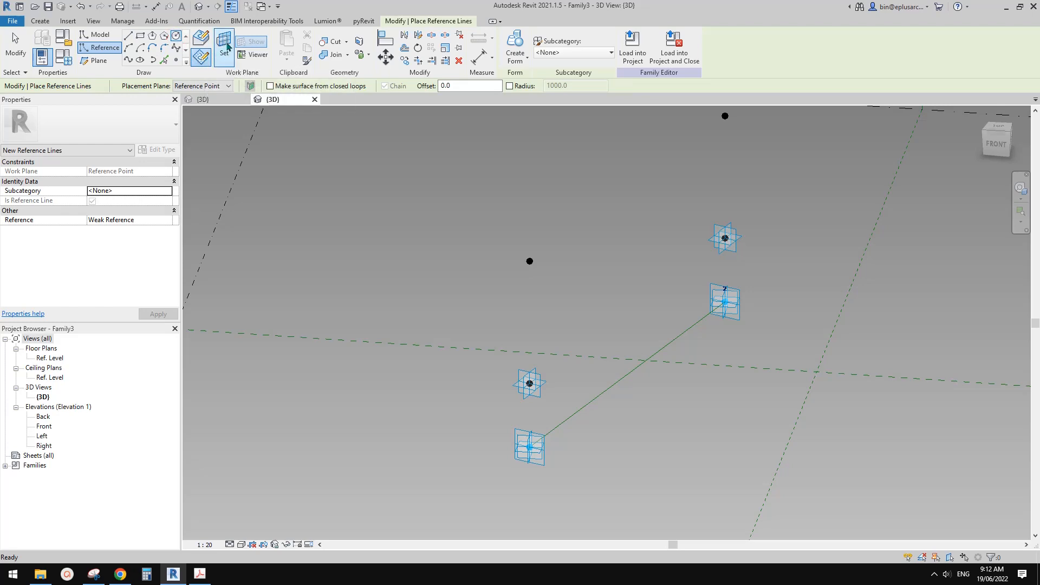
{"action": "left_click", "coordinate": [223, 48]}
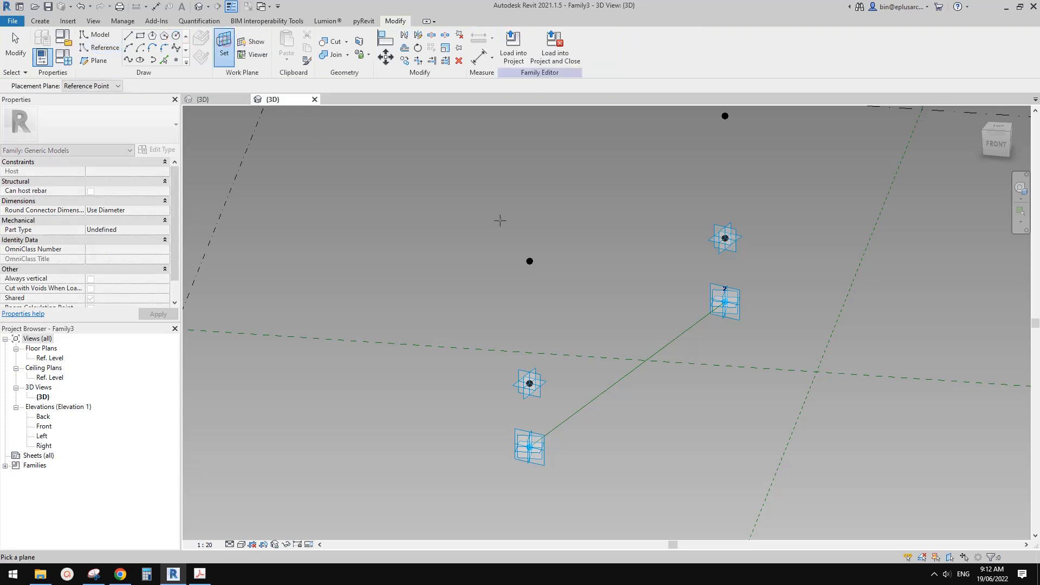
{"action": "left_click", "coordinate": [539, 398]}
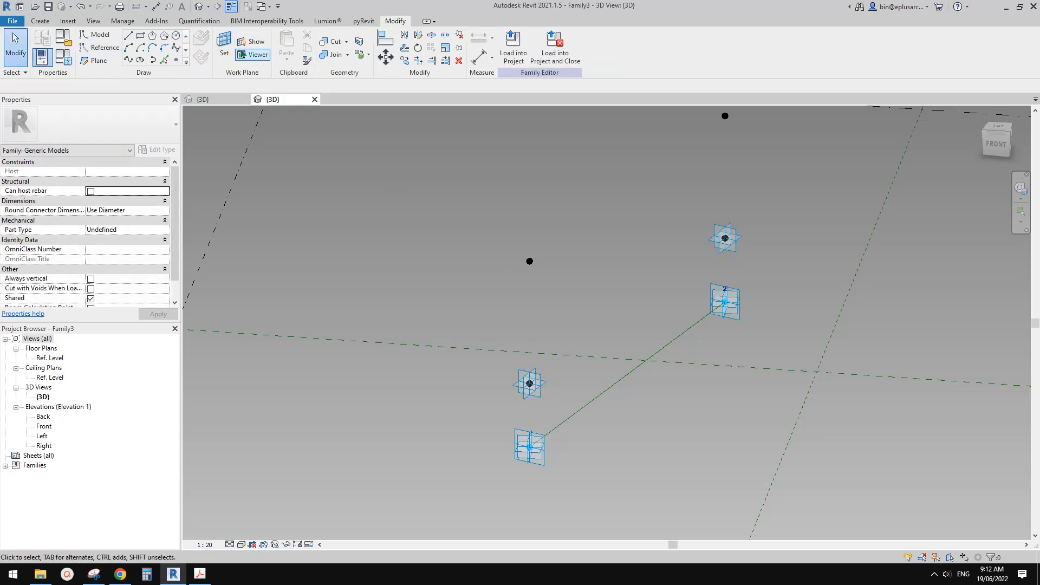
On the vertical plane of the lower raised point above adaptive point 1, draw a reference circle of radius 3100 around it, with a permanent radius dimension.
{"action": "left_click", "coordinate": [105, 48]}
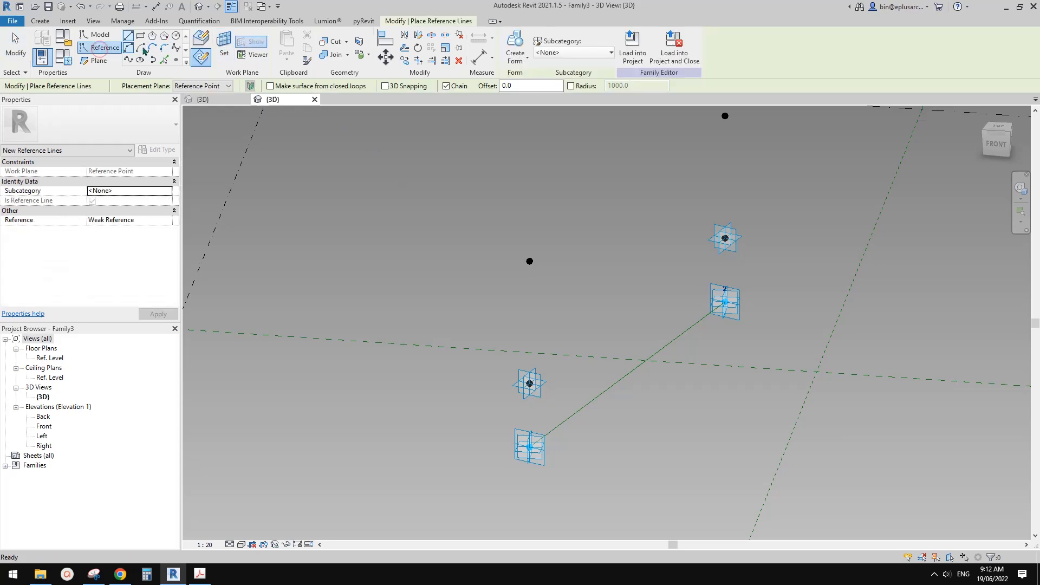
{"action": "left_click", "coordinate": [176, 36]}
{"action": "left_click", "coordinate": [222, 46]}
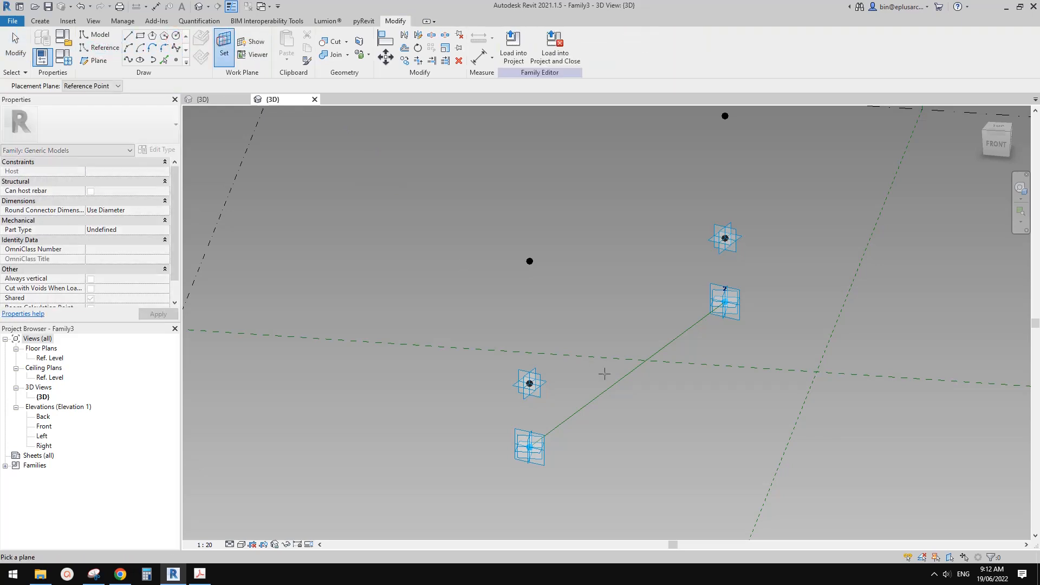
{"action": "left_click", "coordinate": [544, 397]}
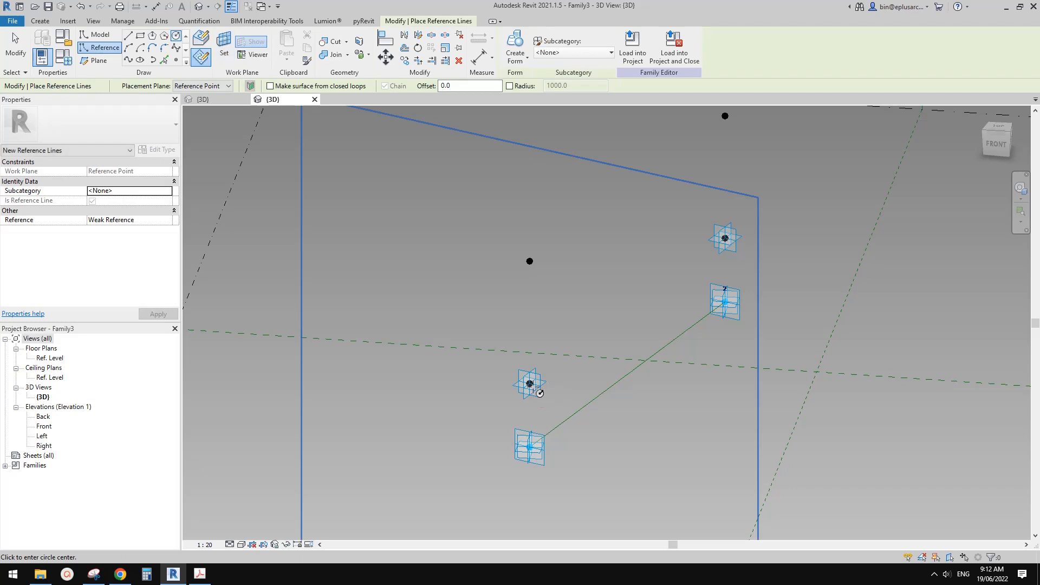
{"action": "left_click", "coordinate": [547, 386]}
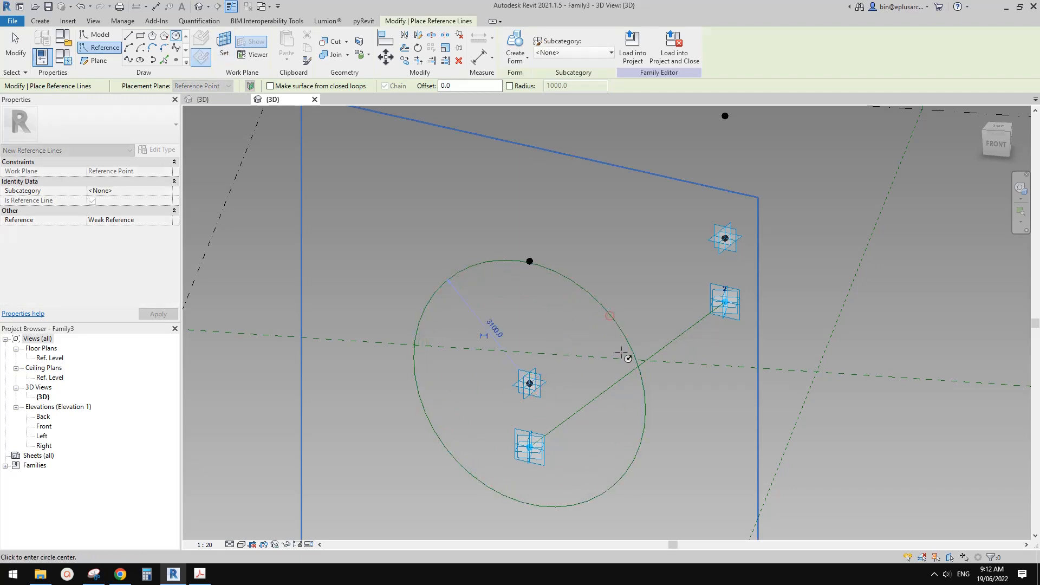
{"action": "key", "text": "Return"}
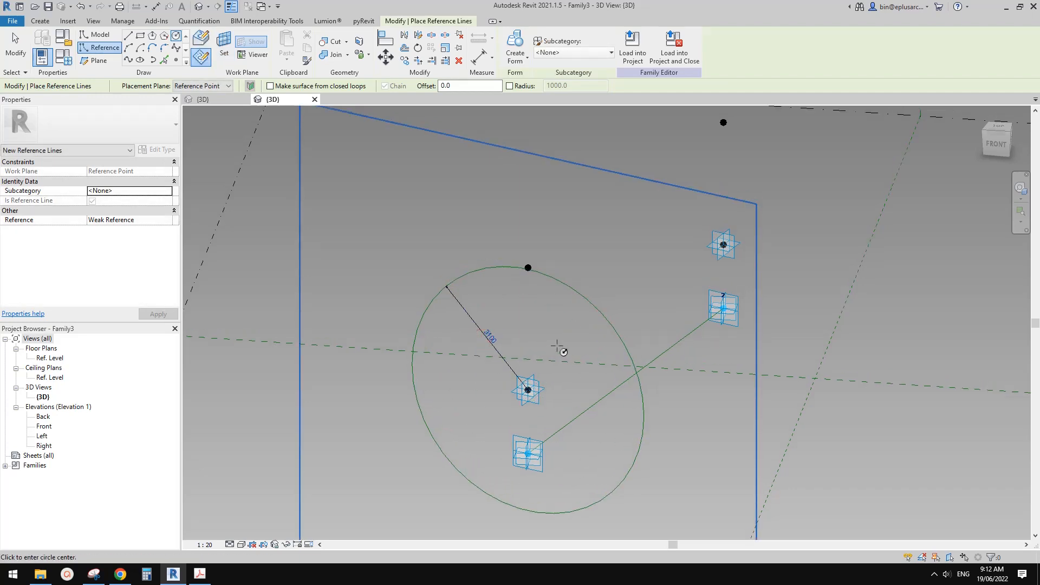
{"action": "middle_click_drag", "start_coordinate": [550, 338], "coordinate": [544, 339]}
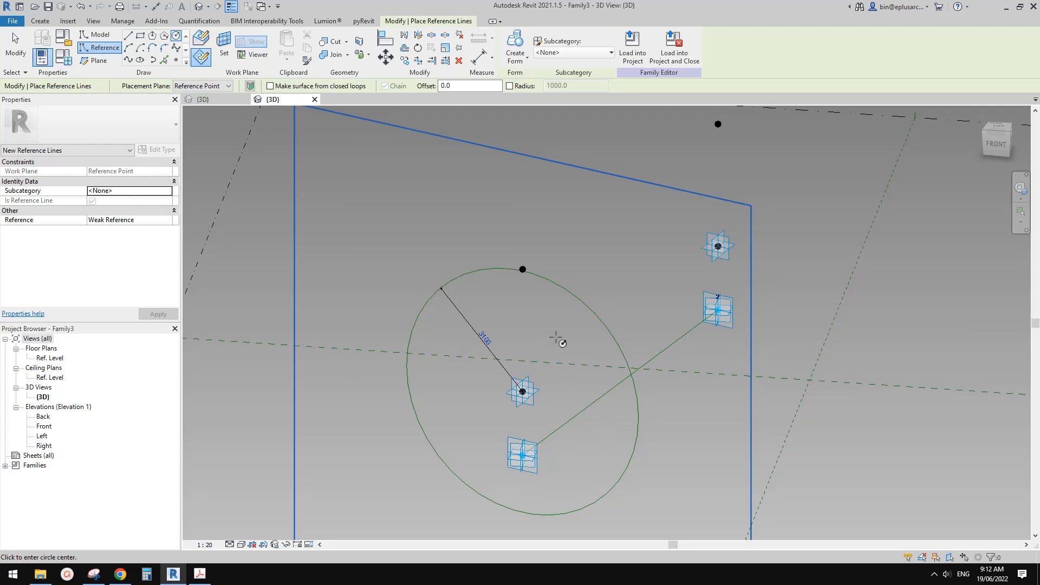
{"action": "mouse_move", "coordinate": [555, 349]}
{"action": "middle_mouse_down"}
{"action": "mouse_move", "coordinate": [564, 324]}
{"action": "mouse_move", "coordinate": [553, 331]}
{"action": "middle_mouse_up"}
{"action": "key", "text": "Escape"}
Label the lower circle's radius dimension with a new instance family parameter named R1.
{"action": "left_click", "coordinate": [494, 342]}
{"action": "scroll", "coordinate": [504, 344], "scroll_direction": "up", "scroll_amount": 2}
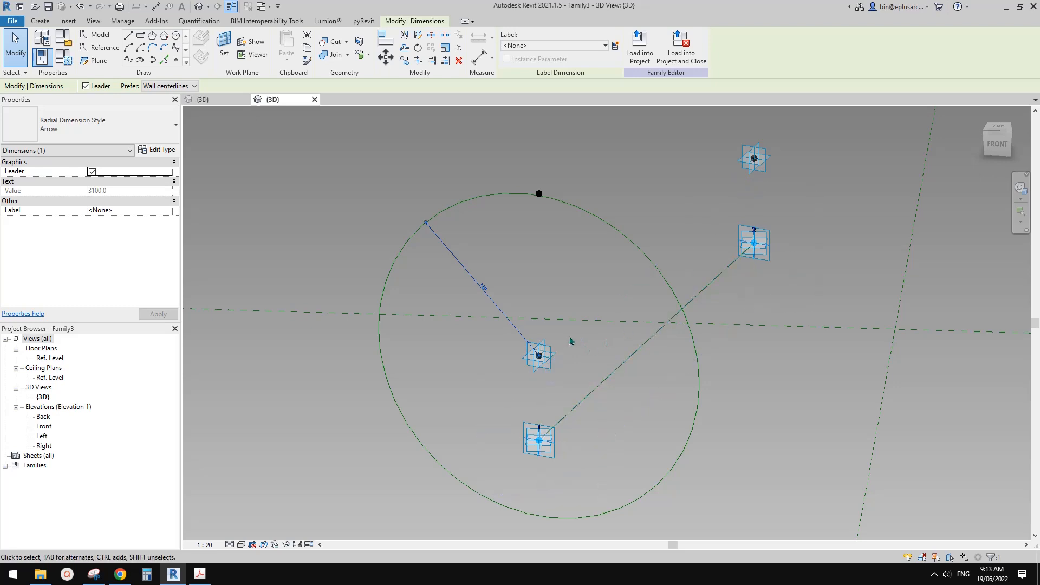
{"action": "middle_click_drag", "start_coordinate": [624, 335], "coordinate": [645, 337], "text": "shift"}
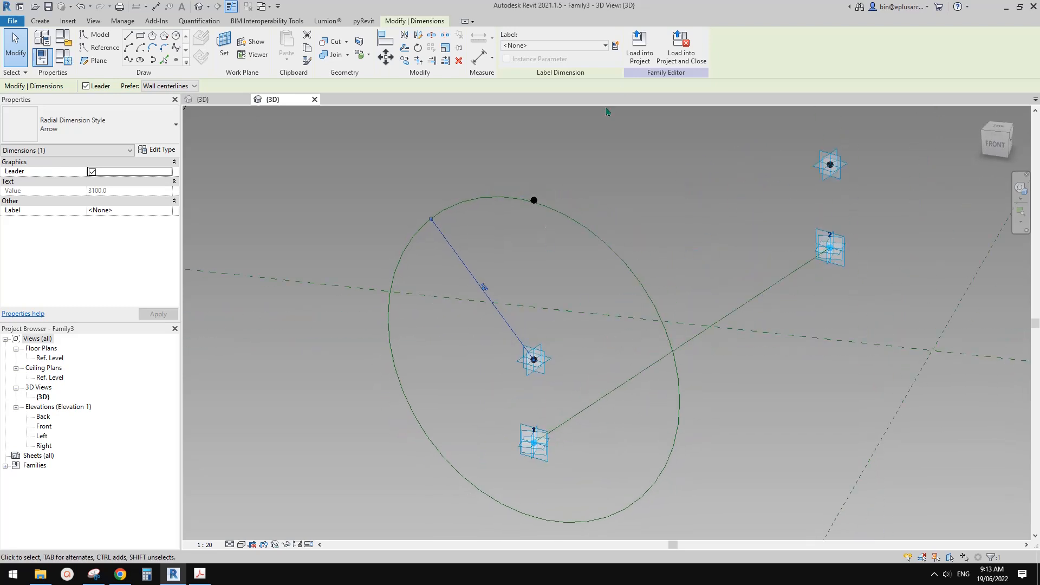
{"action": "left_click", "coordinate": [615, 45]}
{"action": "type", "text": "R1"}
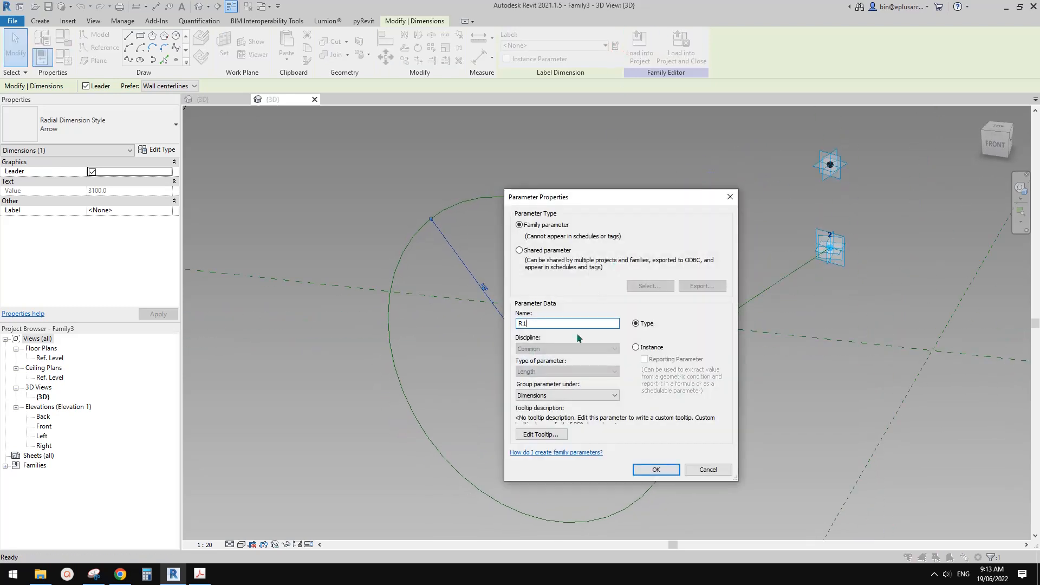
{"action": "left_click", "coordinate": [636, 347]}
{"action": "left_click", "coordinate": [655, 470]}
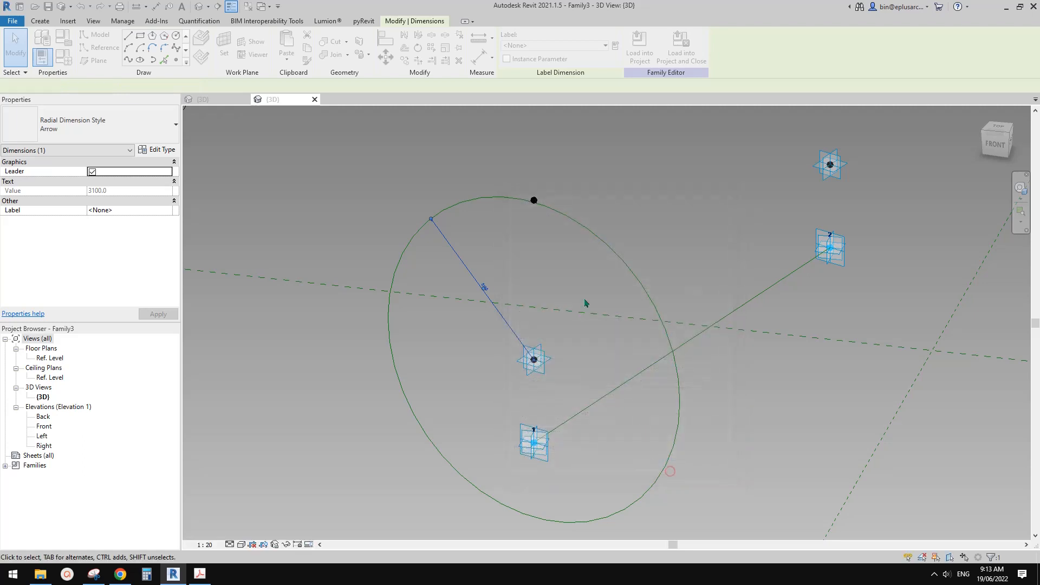
{"action": "left_click", "coordinate": [553, 255]}
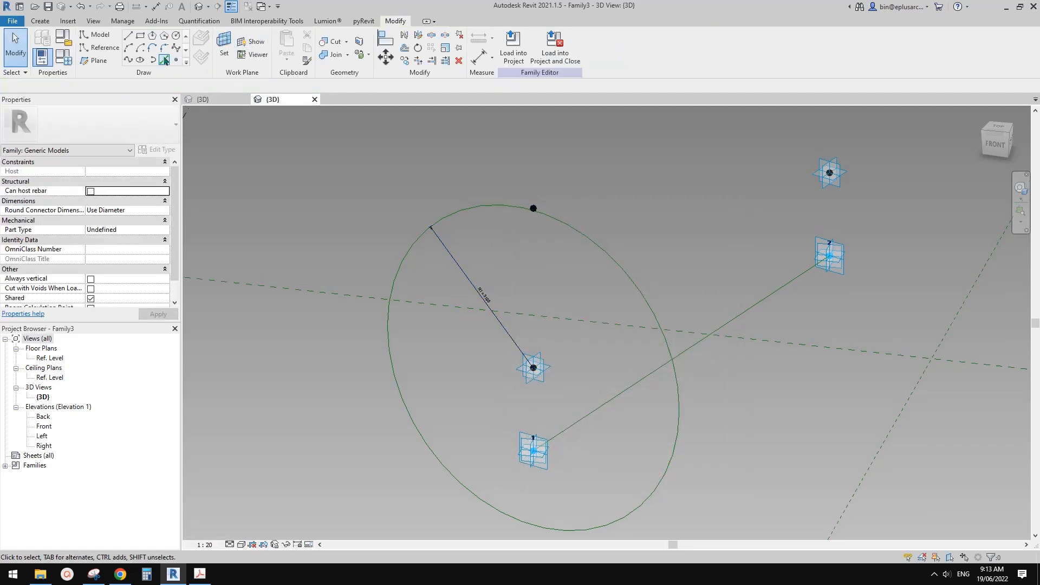
Try to draw a reference circle of radius 2700 around the upper raised point above adaptive point 1, with a permanent radius dimension.
{"action": "left_click", "coordinate": [104, 50]}
{"action": "left_click", "coordinate": [223, 46]}
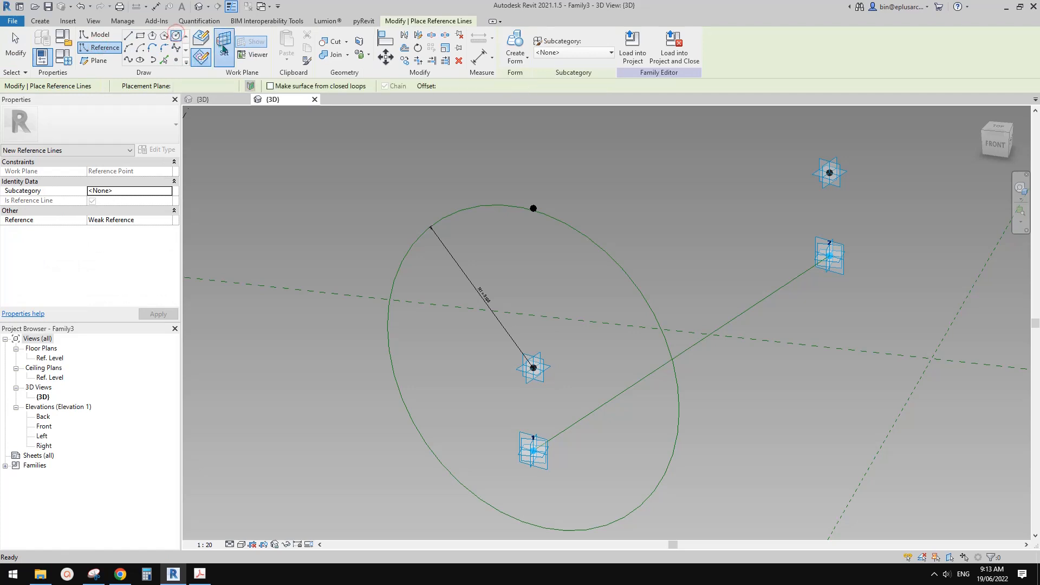
{"action": "left_click", "coordinate": [533, 208]}
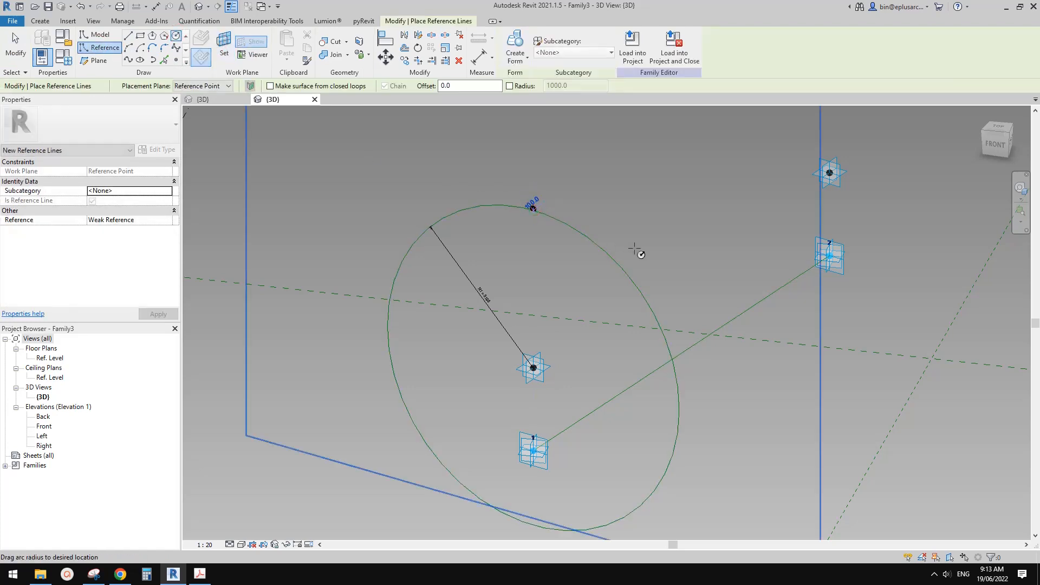
{"action": "left_click", "coordinate": [534, 208]}
{"action": "left_click", "coordinate": [662, 255]}
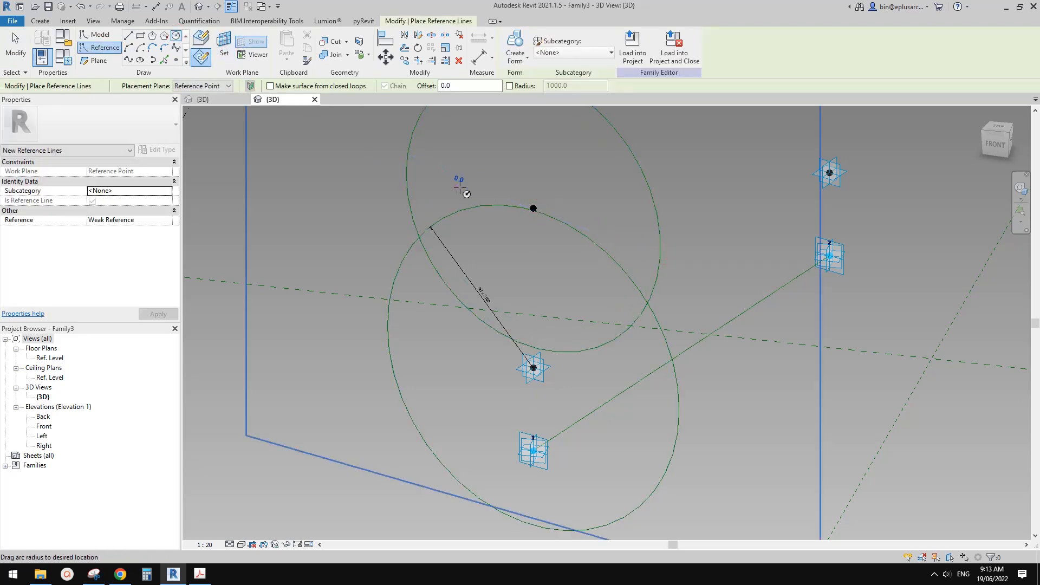
{"action": "key", "text": "Escape"}
{"action": "key", "text": "Escape"}
{"action": "left_click", "coordinate": [413, 172]}
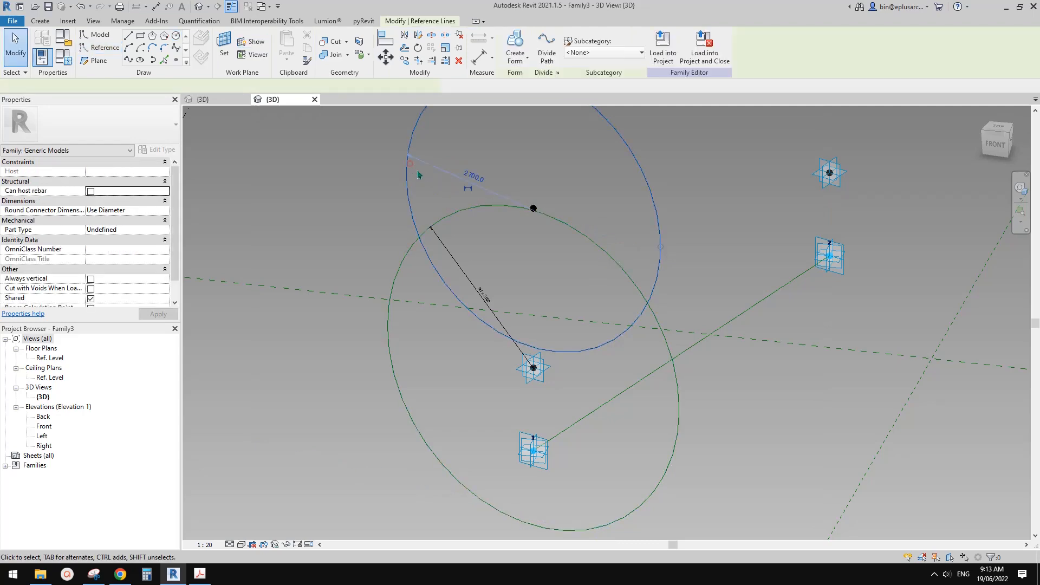
{"action": "middle_click_drag", "start_coordinate": [420, 175], "coordinate": [424, 196]}
{"action": "left_click", "coordinate": [471, 208]}
{"action": "left_click", "coordinate": [481, 218]}
{"action": "left_click", "coordinate": [479, 205]}
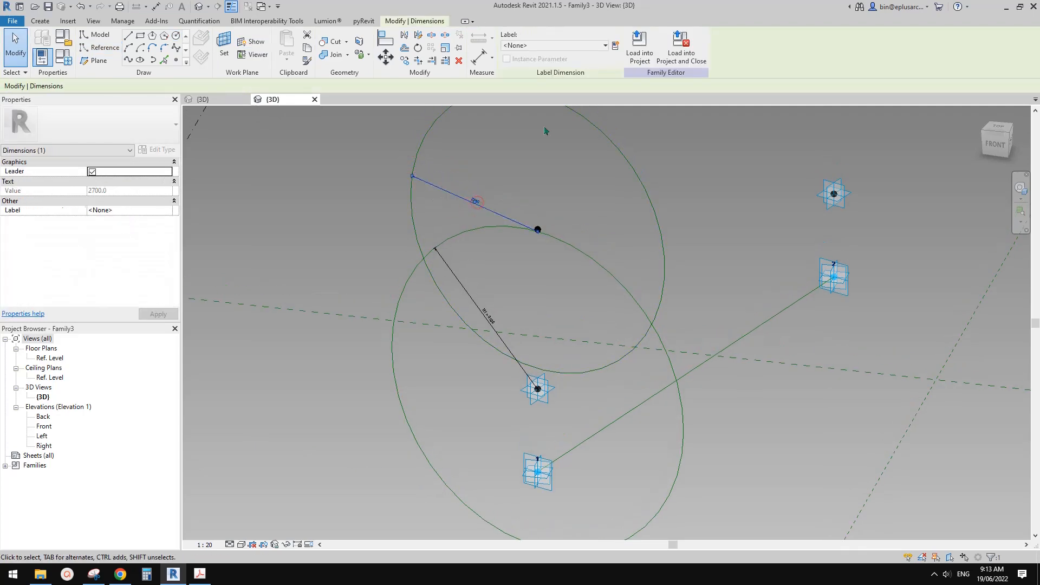
Delete the reference circle drawn around the upper raised point.
{"action": "scroll", "coordinate": [553, 233], "scroll_direction": "up", "scroll_amount": 2}
{"action": "middle_click_drag", "start_coordinate": [557, 234], "coordinate": [593, 284], "text": "shift"}
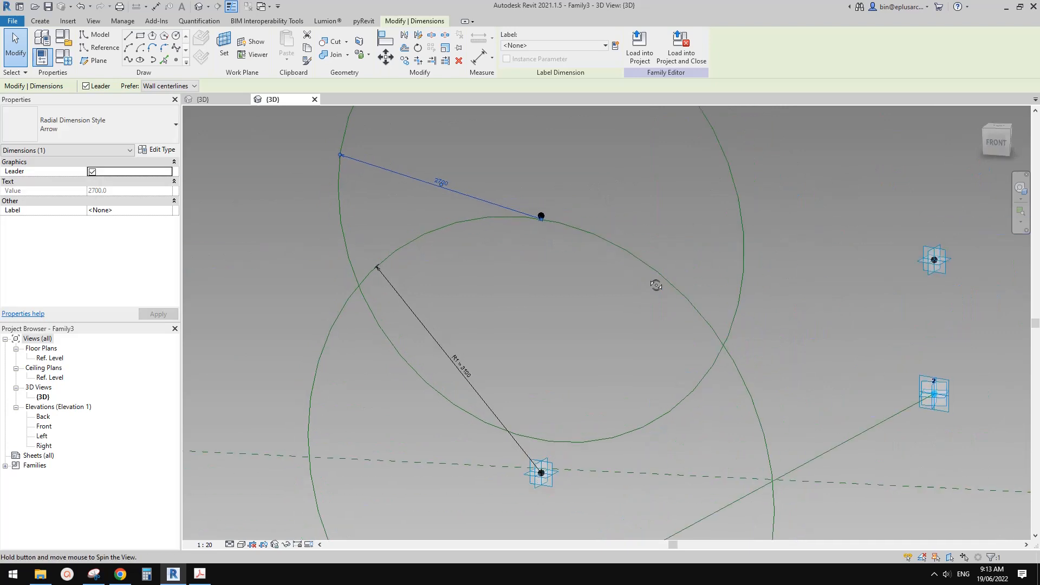
{"action": "left_click", "coordinate": [734, 201]}
{"action": "key", "text": "Delete"}
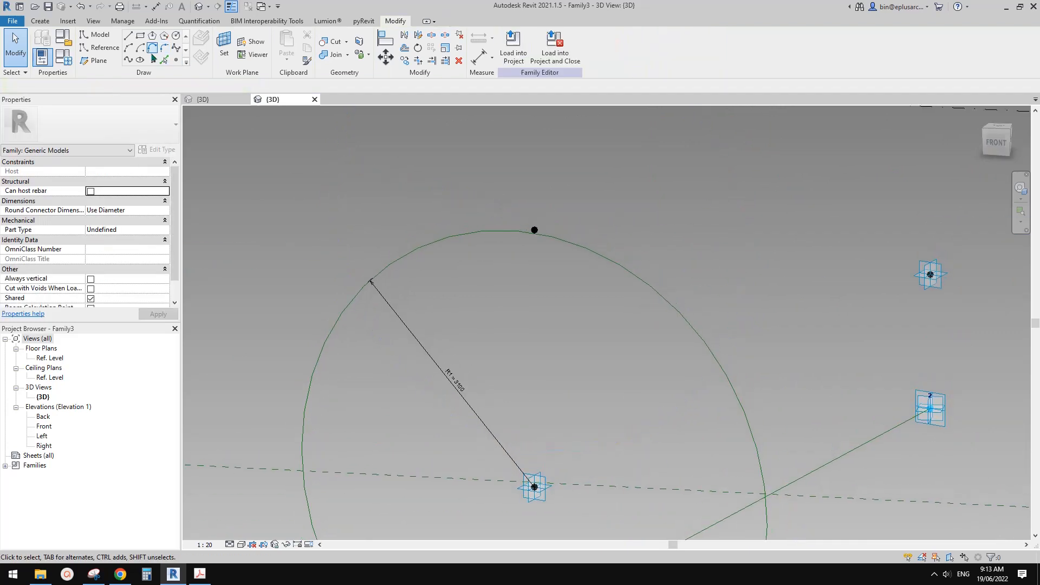
On the upper raised point's plane, redraw a 2700 radius reference circle with its centre snapped to that point, and make its radius dimension permanent.
{"action": "left_click", "coordinate": [176, 35]}
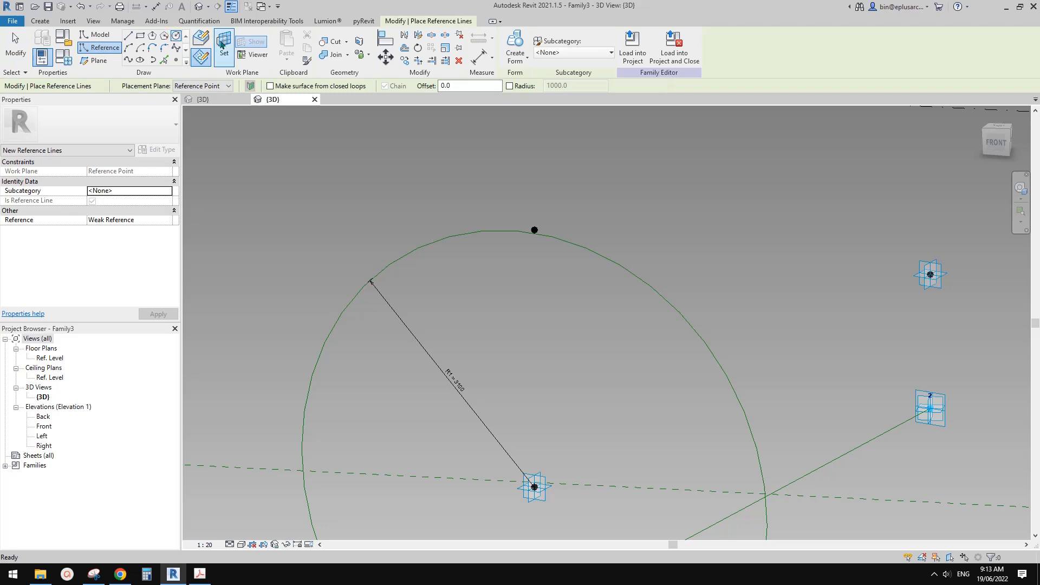
{"action": "left_click", "coordinate": [222, 43]}
{"action": "left_click", "coordinate": [534, 229]}
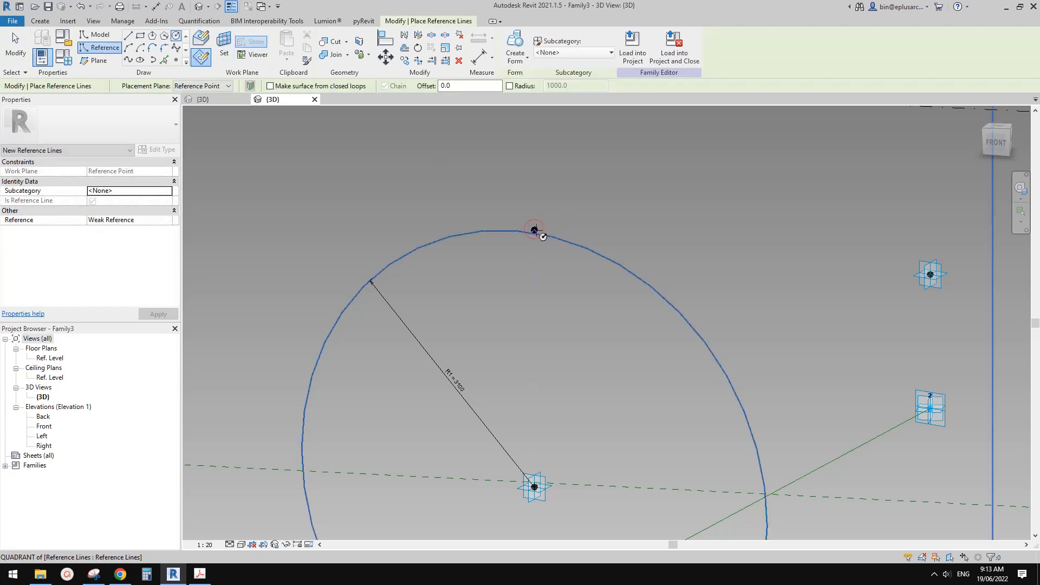
{"action": "scroll", "coordinate": [540, 226], "scroll_direction": "up", "scroll_amount": 3}
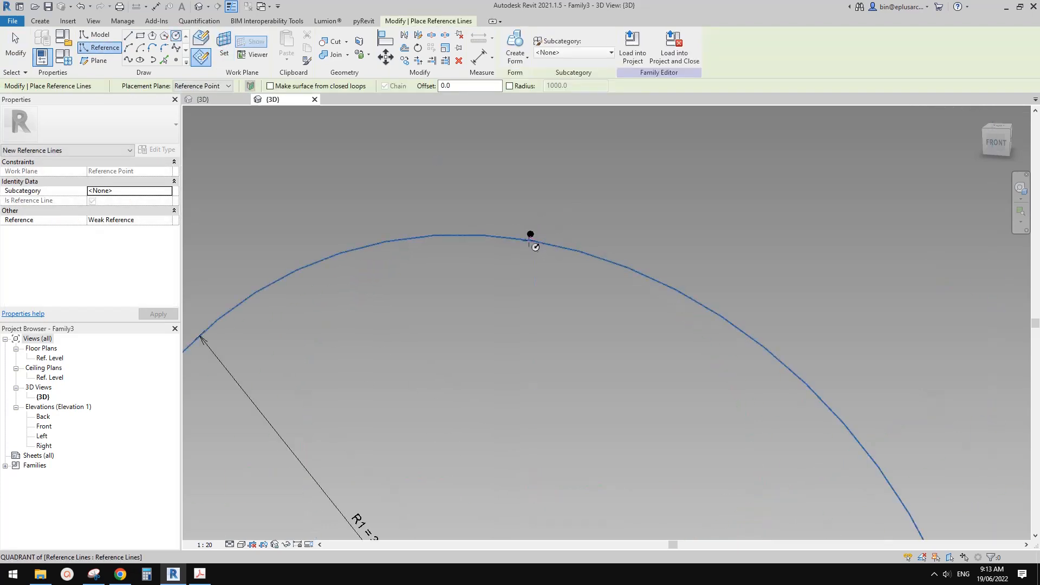
{"action": "scroll", "coordinate": [533, 239], "scroll_direction": "up", "scroll_amount": 2}
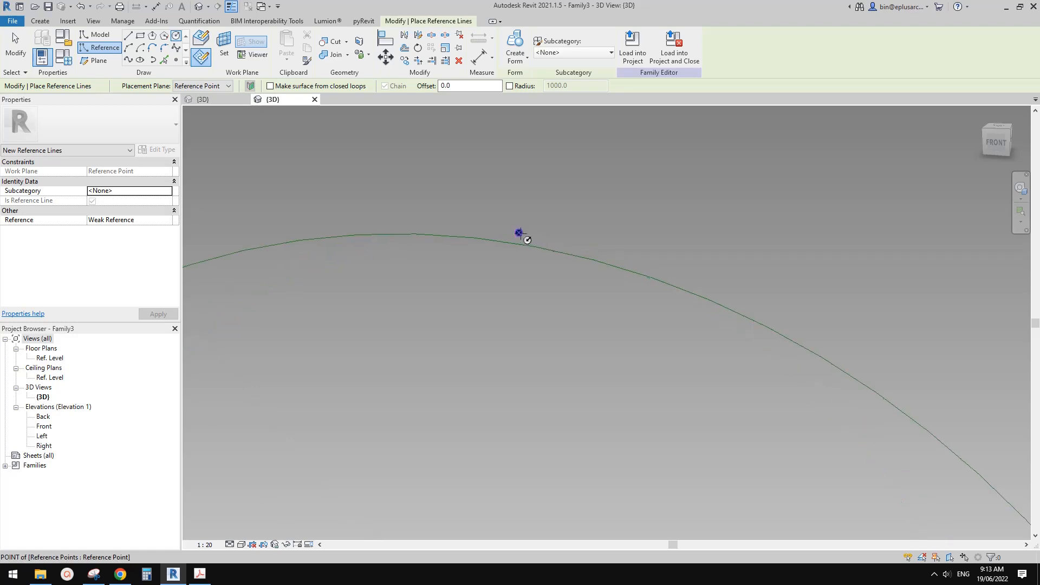
{"action": "scroll", "coordinate": [528, 242], "scroll_direction": "down", "scroll_amount": 4}
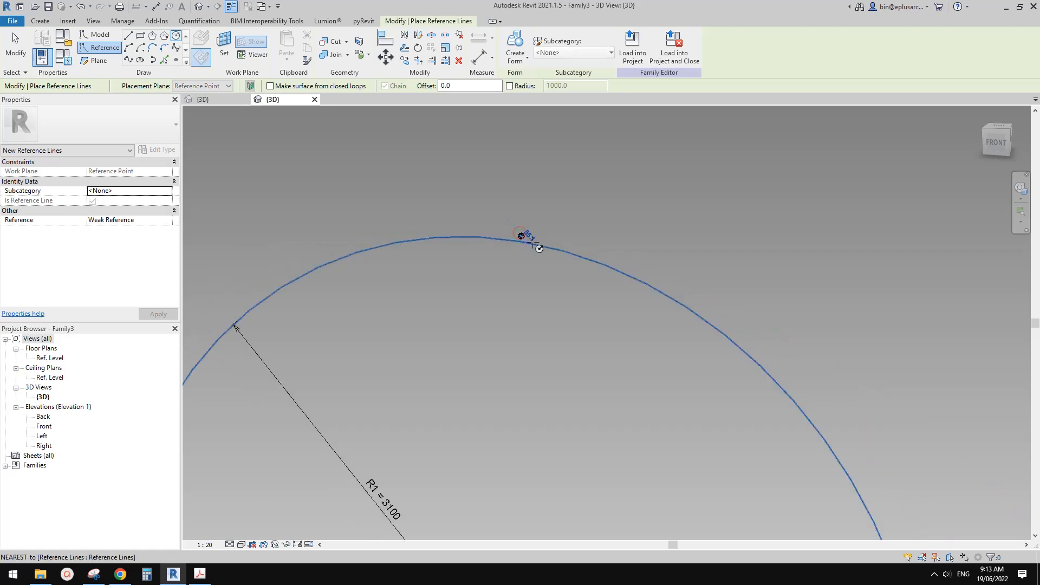
{"action": "left_click", "coordinate": [529, 240]}
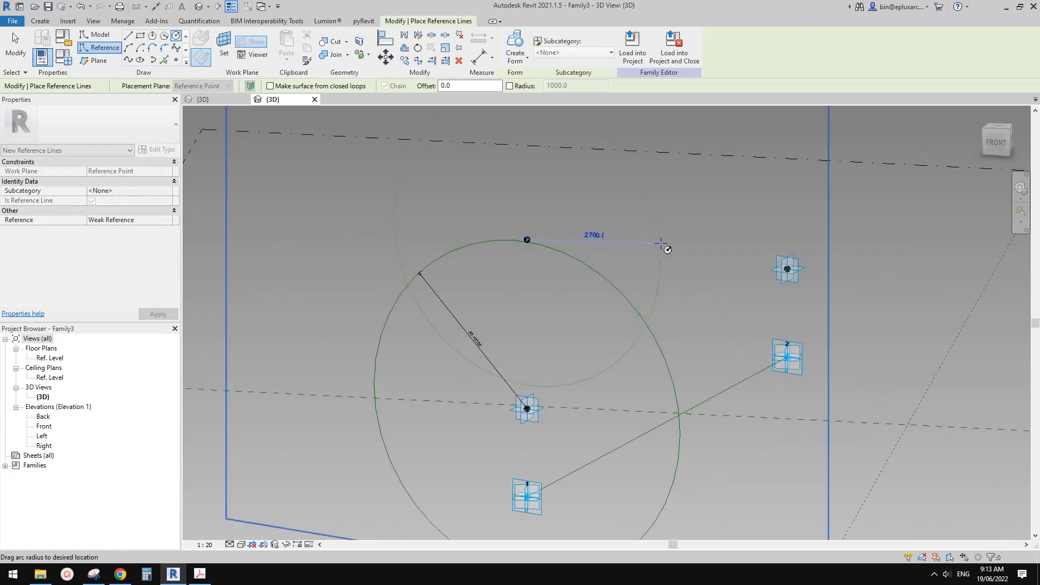
{"action": "left_click", "coordinate": [463, 210]}
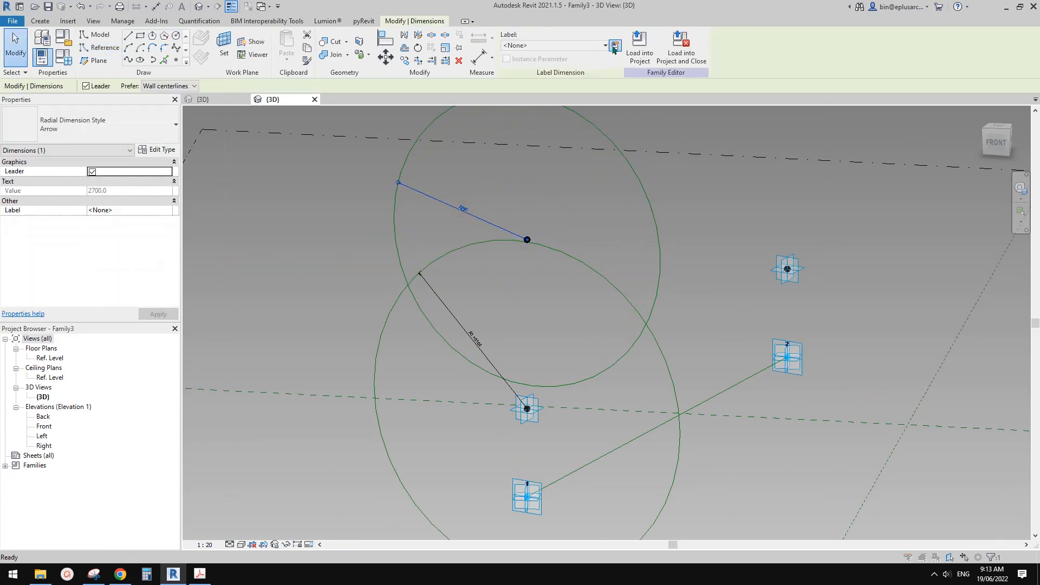
Label the upper circle's radius dimension with a new instance family parameter named R2.
{"action": "left_click", "coordinate": [614, 46]}
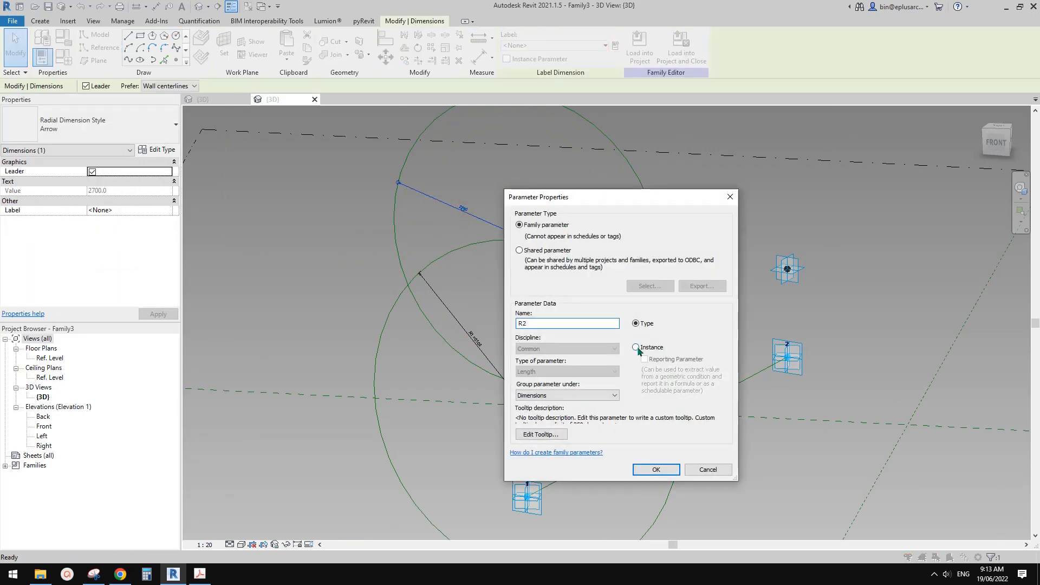
{"action": "left_click", "coordinate": [636, 347]}
{"action": "left_click", "coordinate": [655, 469]}
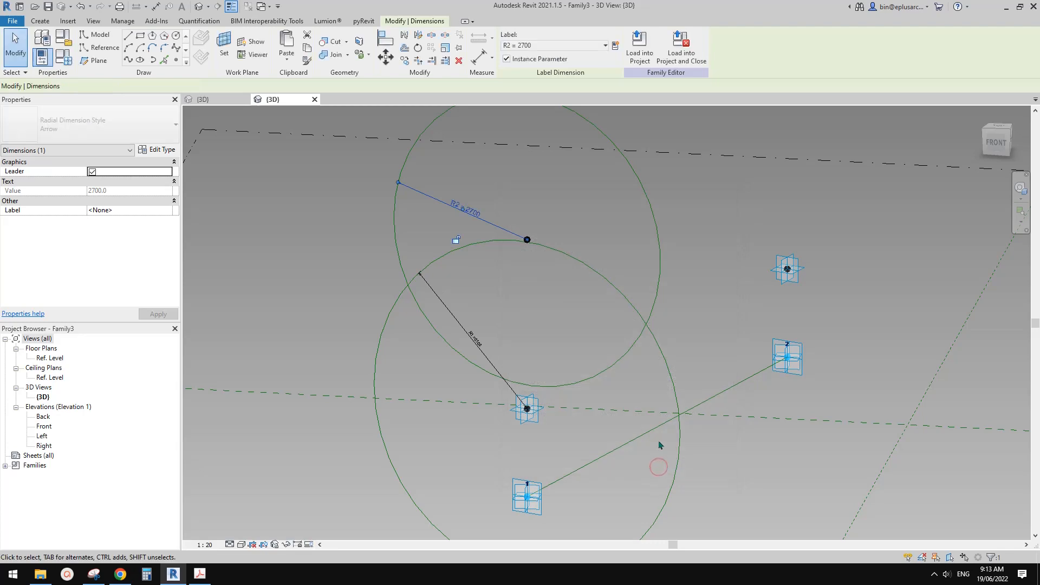
{"action": "left_click", "coordinate": [614, 320]}
{"action": "scroll", "coordinate": [519, 408], "scroll_direction": "down", "scroll_amount": 1}
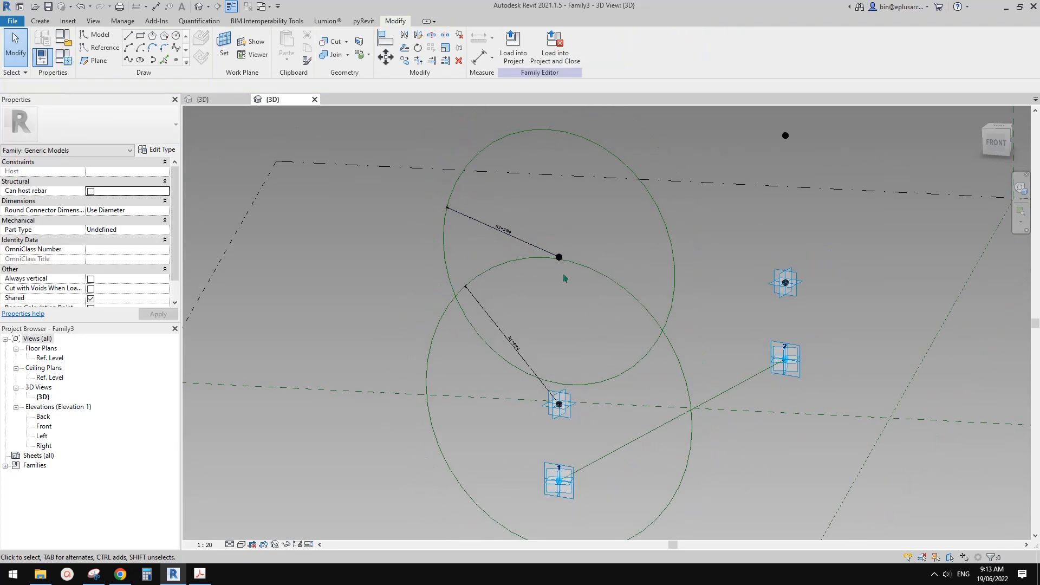
{"action": "left_click", "coordinate": [523, 244]}
{"action": "scroll", "coordinate": [523, 244], "scroll_direction": "up", "scroll_amount": 2}
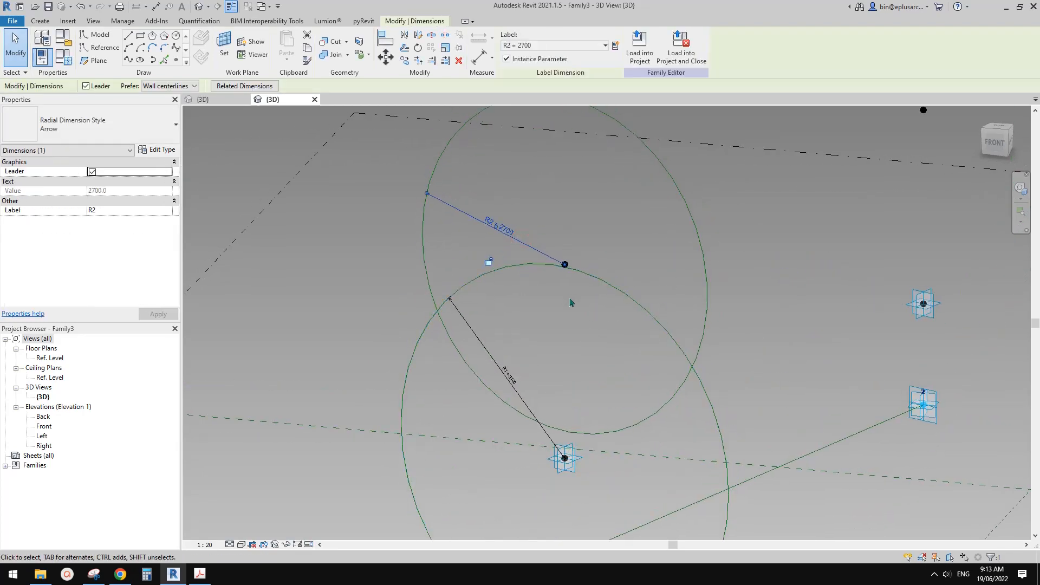
{"action": "middle_click_drag", "start_coordinate": [569, 299], "coordinate": [548, 251]}
{"action": "left_click", "coordinate": [593, 293]}
{"action": "scroll", "coordinate": [593, 293], "scroll_direction": "down", "scroll_amount": 1}
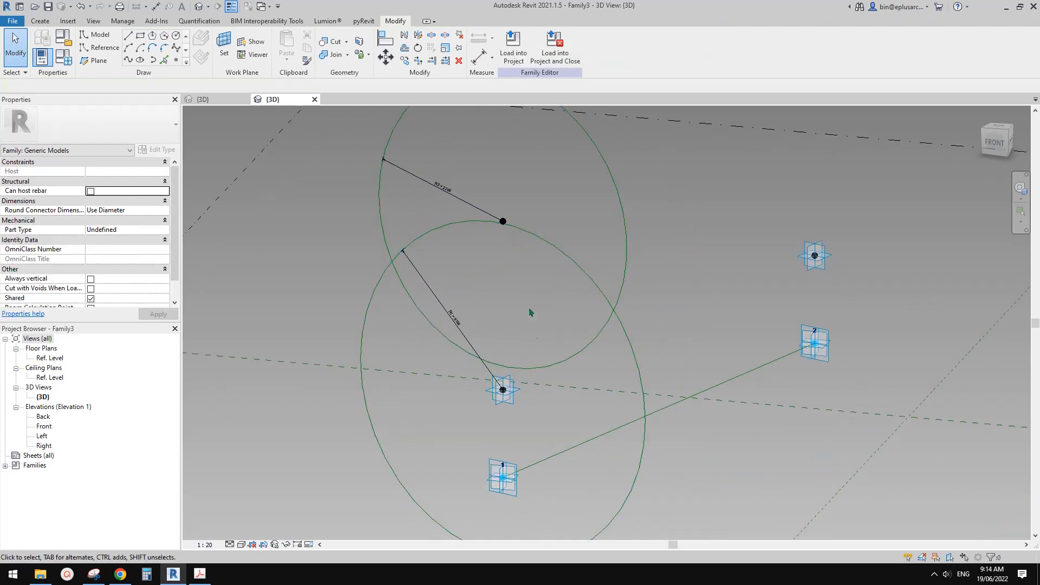
{"action": "scroll", "coordinate": [584, 311], "scroll_direction": "up", "scroll_amount": 1}
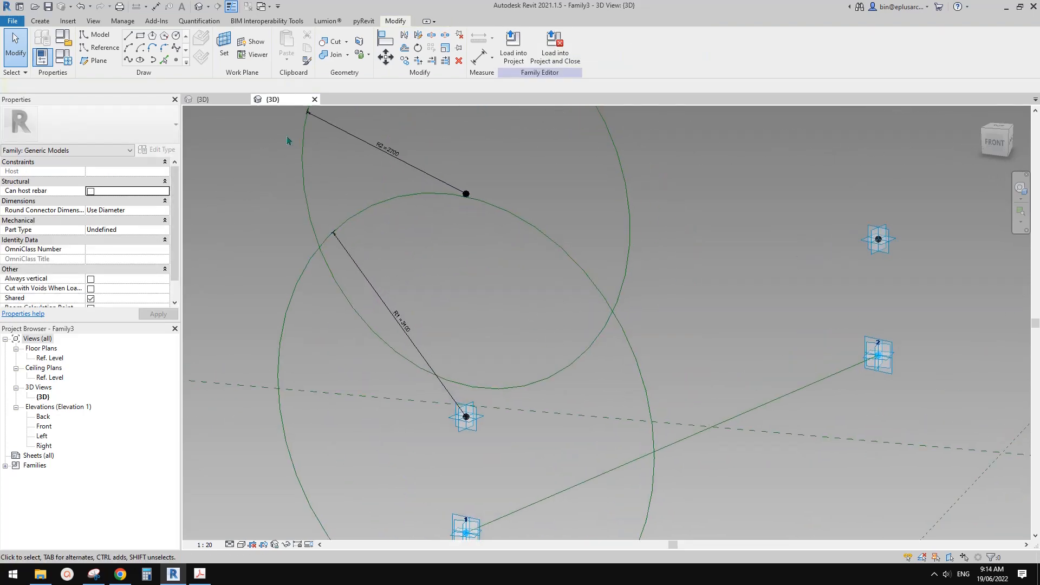
Place a reference point on the upper circle above adaptive point 1 and host it at the intersection with the lower circle.
{"action": "left_click", "coordinate": [177, 61]}
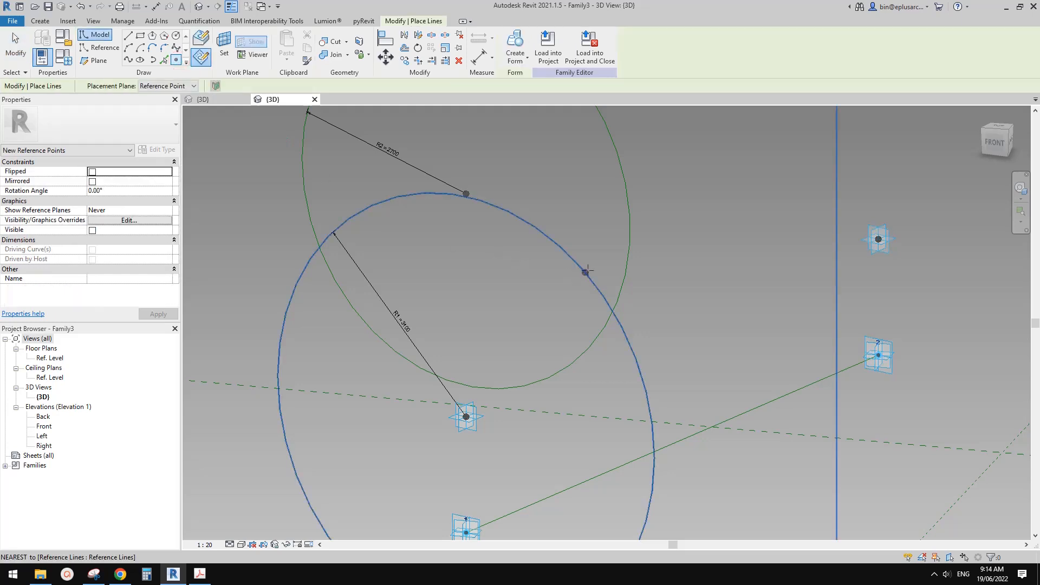
{"action": "left_click", "coordinate": [424, 171]}
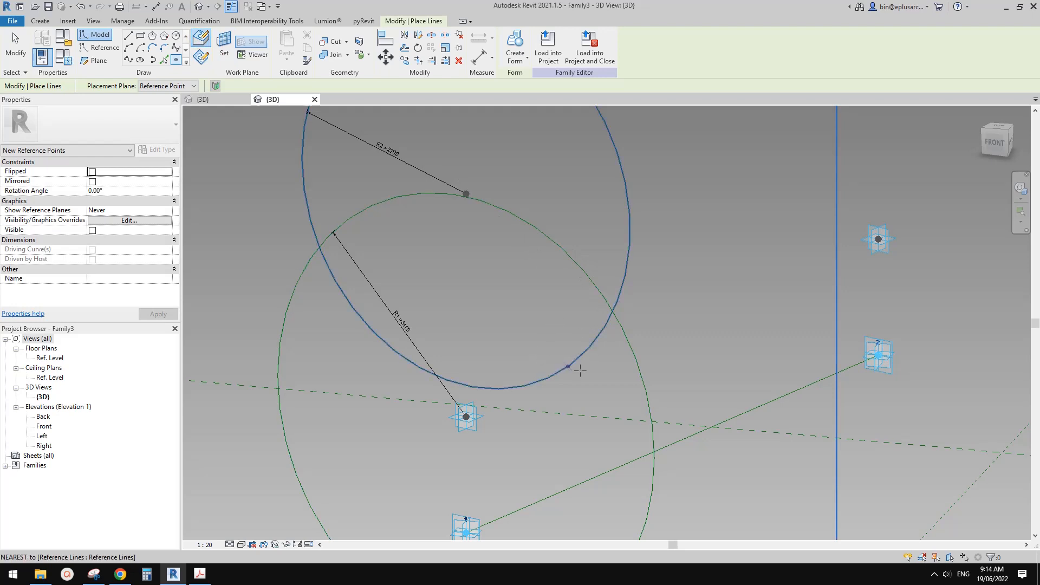
{"action": "left_click", "coordinate": [556, 374]}
{"action": "key", "text": "Escape"}
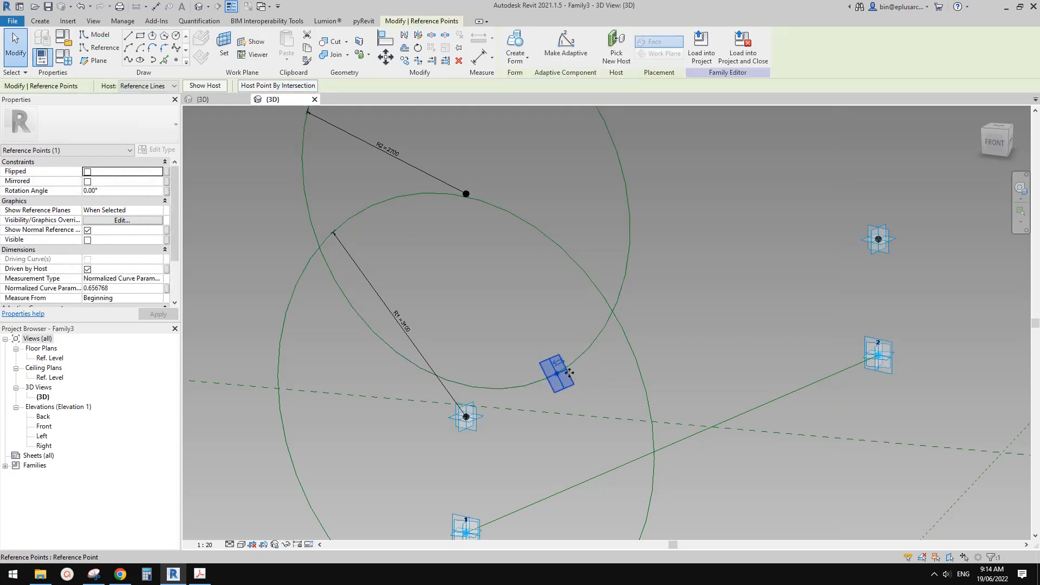
{"action": "left_click", "coordinate": [296, 87]}
{"action": "left_click", "coordinate": [596, 290]}
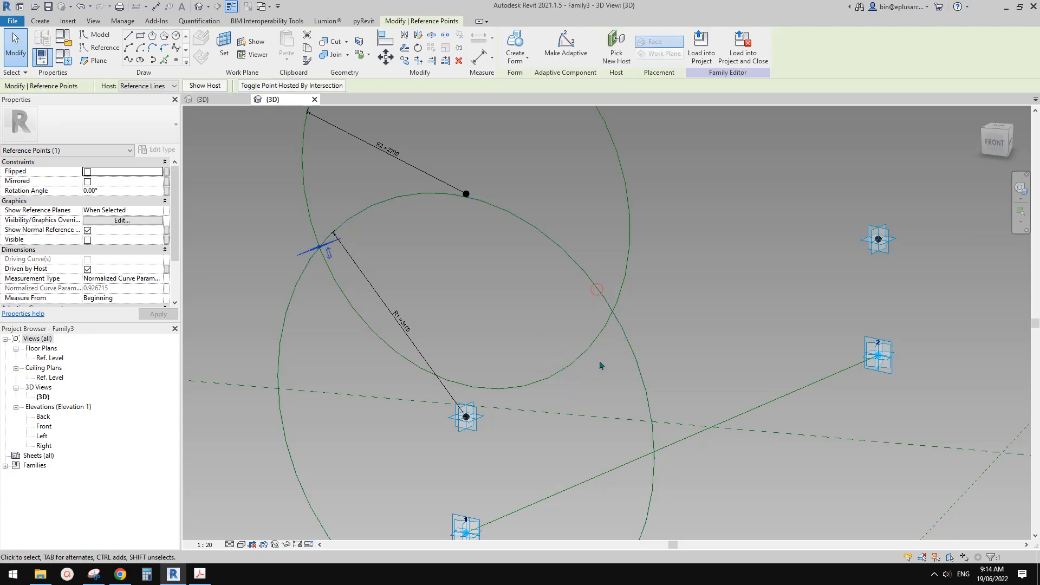
Examine from the back side how the hosted point sits where the two circles above adaptive point 1 cross.
{"action": "middle_click_drag", "start_coordinate": [350, 307], "coordinate": [548, 329], "text": "shift"}
{"action": "scroll", "coordinate": [569, 335], "scroll_direction": "up", "scroll_amount": 3}
{"action": "left_click", "coordinate": [569, 332]}
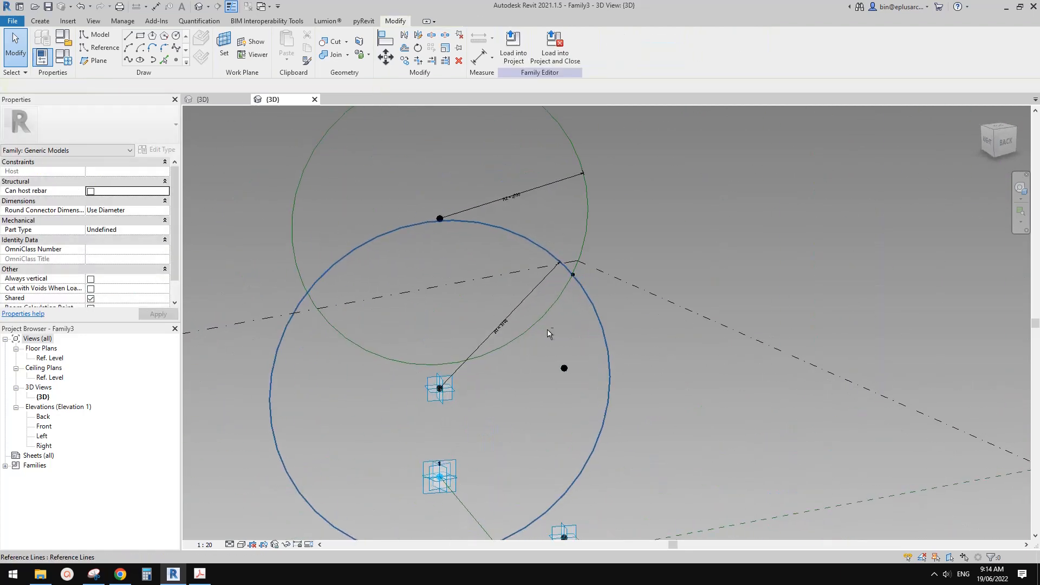
{"action": "scroll", "coordinate": [548, 330], "scroll_direction": "up", "scroll_amount": 1}
{"action": "left_click_drag", "start_coordinate": [552, 221], "coordinate": [581, 273], "text": "ctrl"}
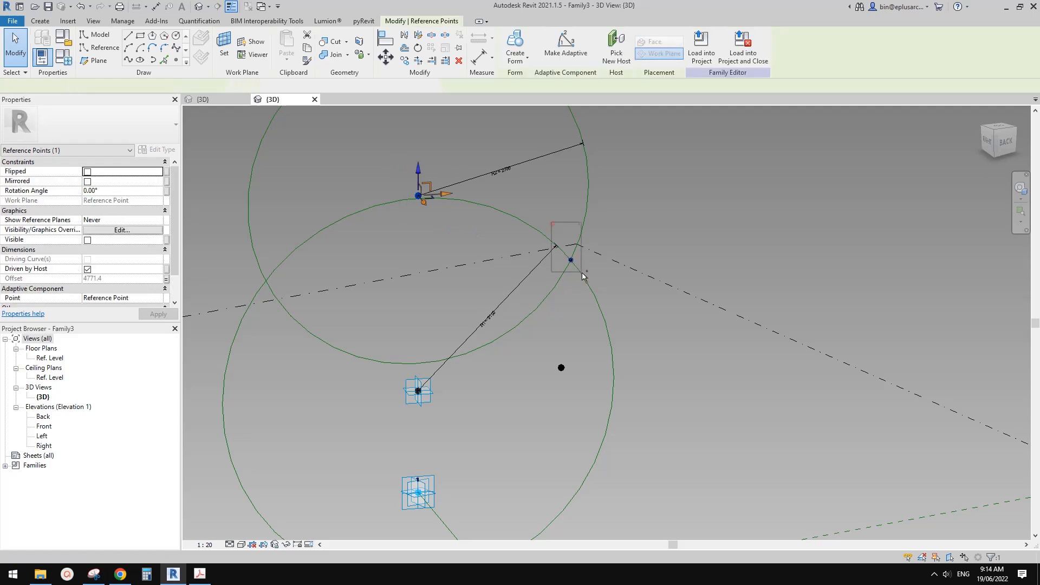
{"action": "key", "text": "Escape"}
{"action": "scroll", "coordinate": [576, 277], "scroll_direction": "down", "scroll_amount": 2}
{"action": "middle_click_drag", "start_coordinate": [592, 293], "coordinate": [487, 325], "text": "shift"}
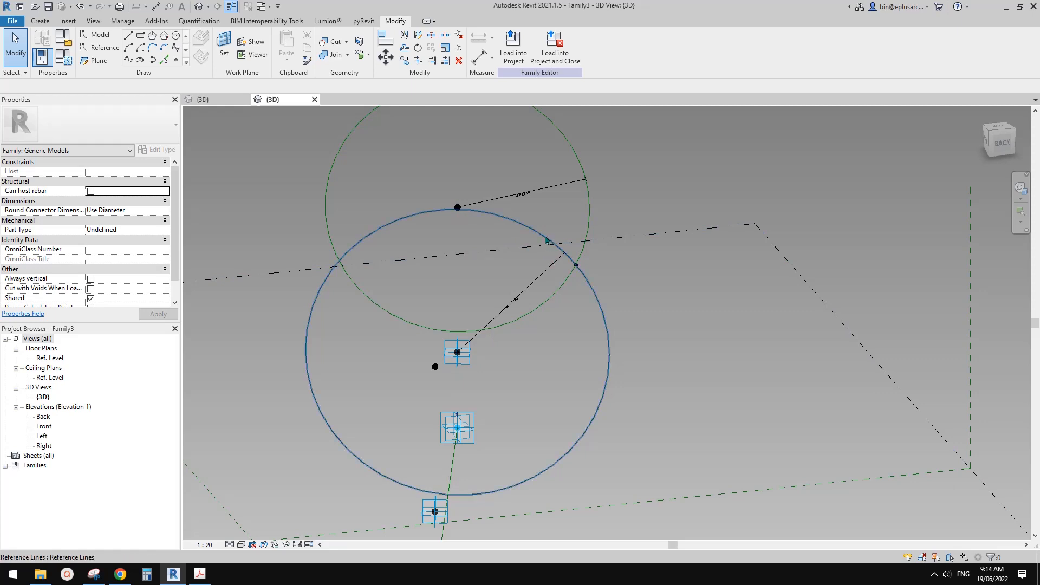
Connect the circle intersection point and the lower raised point above adaptive point 1 with a spline through points, and make it a reference line.
{"action": "scroll", "coordinate": [520, 228], "scroll_direction": "up", "scroll_amount": 2}
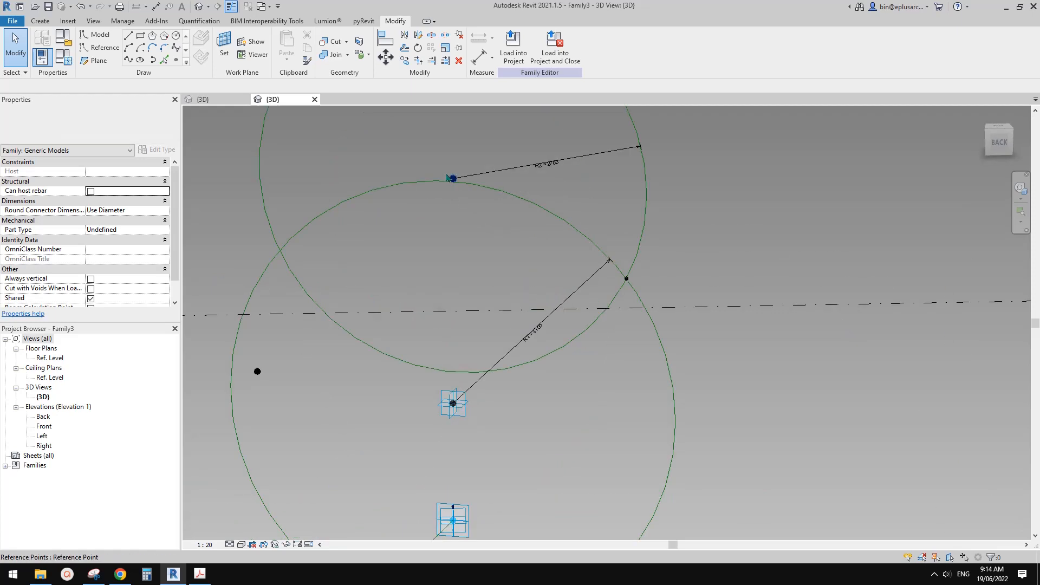
{"action": "left_click_drag", "start_coordinate": [429, 154], "coordinate": [496, 217]}
{"action": "left_click_drag", "start_coordinate": [646, 306], "coordinate": [645, 303]}
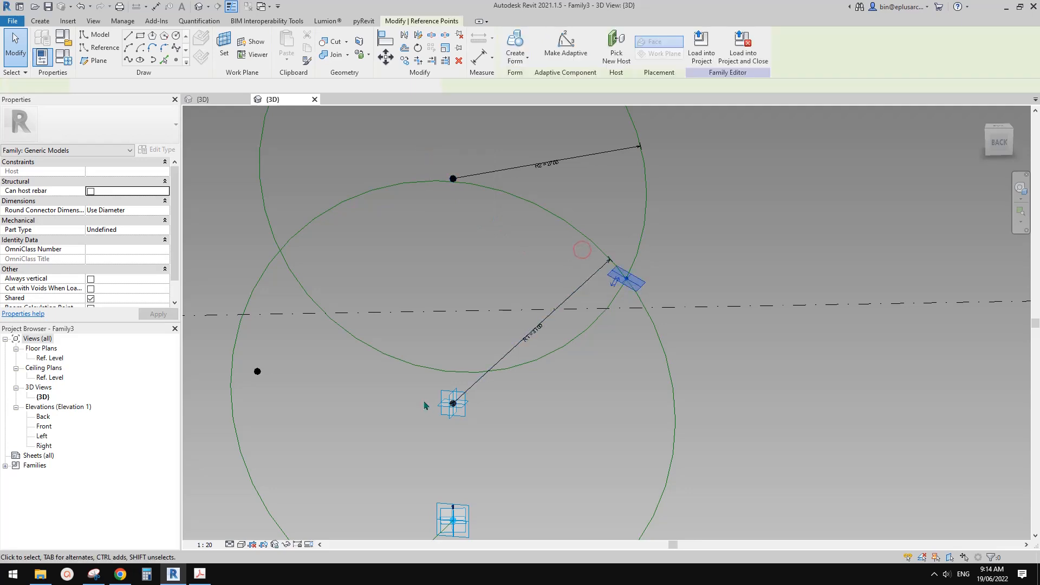
{"action": "left_click", "coordinate": [453, 403], "text": "ctrl"}
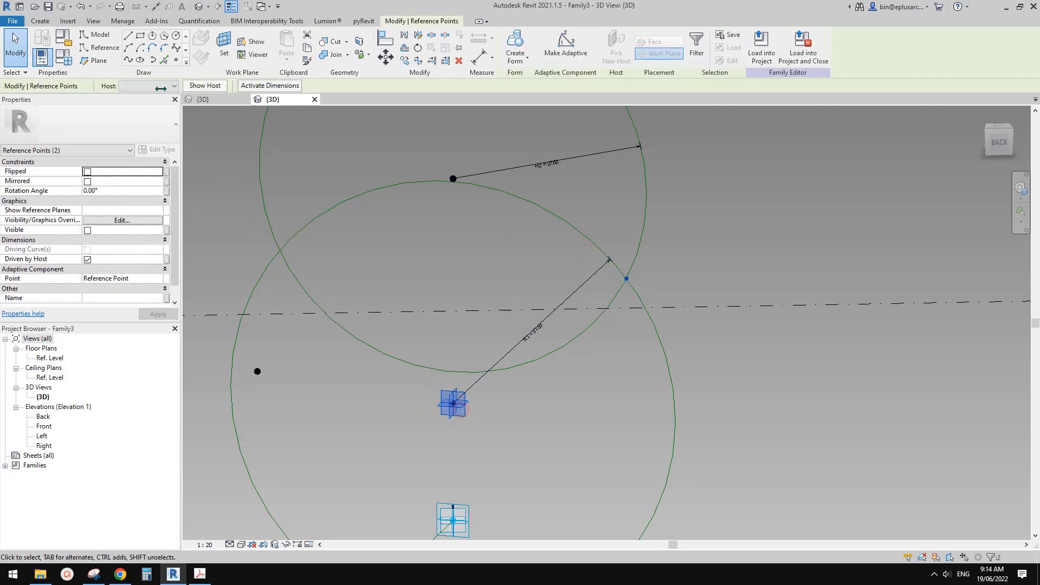
{"action": "left_click", "coordinate": [129, 63]}
{"action": "middle_click_drag", "start_coordinate": [509, 344], "coordinate": [211, 235], "text": "shift"}
{"action": "left_click", "coordinate": [92, 250]}
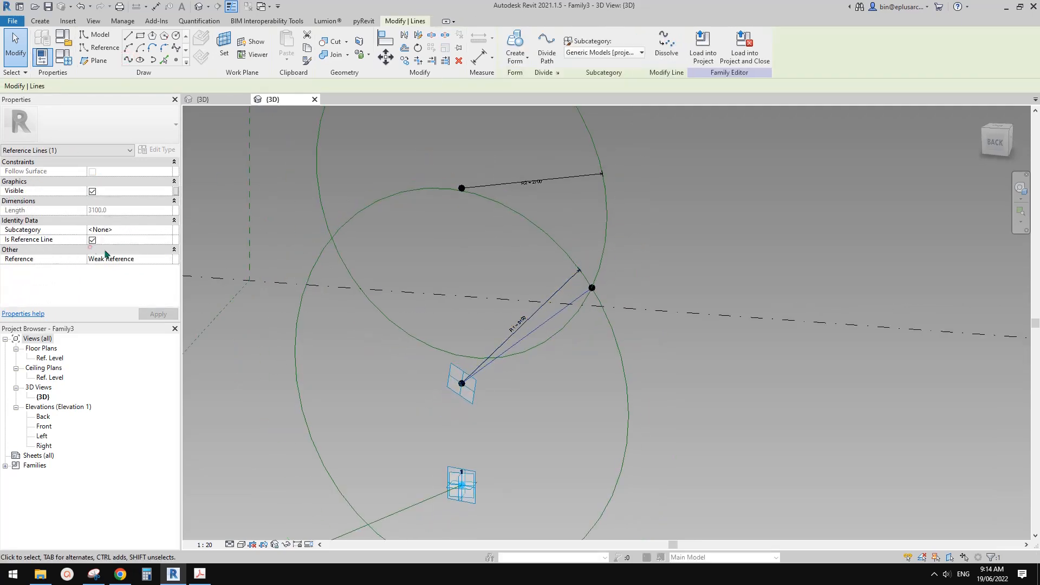
{"action": "left_click", "coordinate": [601, 287]}
Examine the new reference line and the upper raised point's relation to the circle intersection point.
{"action": "scroll", "coordinate": [481, 337], "scroll_direction": "down", "scroll_amount": 1}
{"action": "scroll", "coordinate": [485, 360], "scroll_direction": "down", "scroll_amount": 1}
{"action": "middle_click_drag", "start_coordinate": [484, 360], "coordinate": [552, 275]}
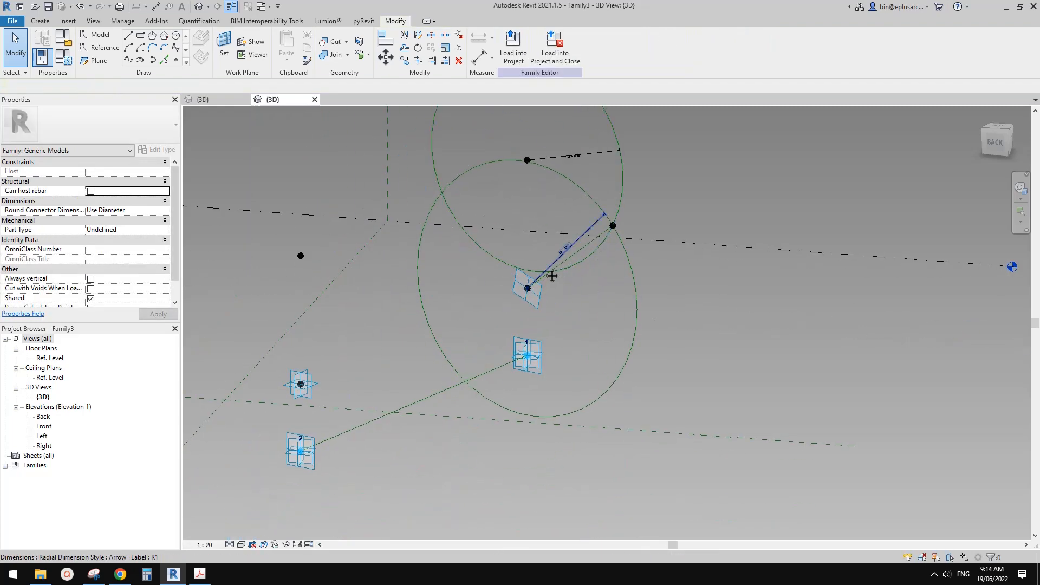
{"action": "scroll", "coordinate": [546, 197], "scroll_direction": "up", "scroll_amount": 1}
{"action": "middle_click_drag", "start_coordinate": [547, 197], "coordinate": [524, 241]}
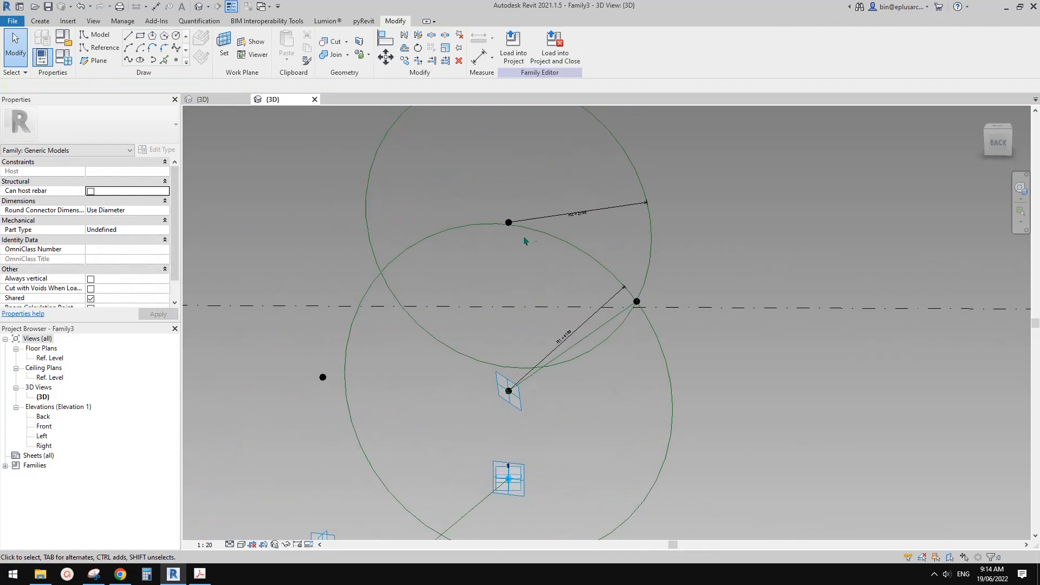
{"action": "left_click", "coordinate": [574, 249]}
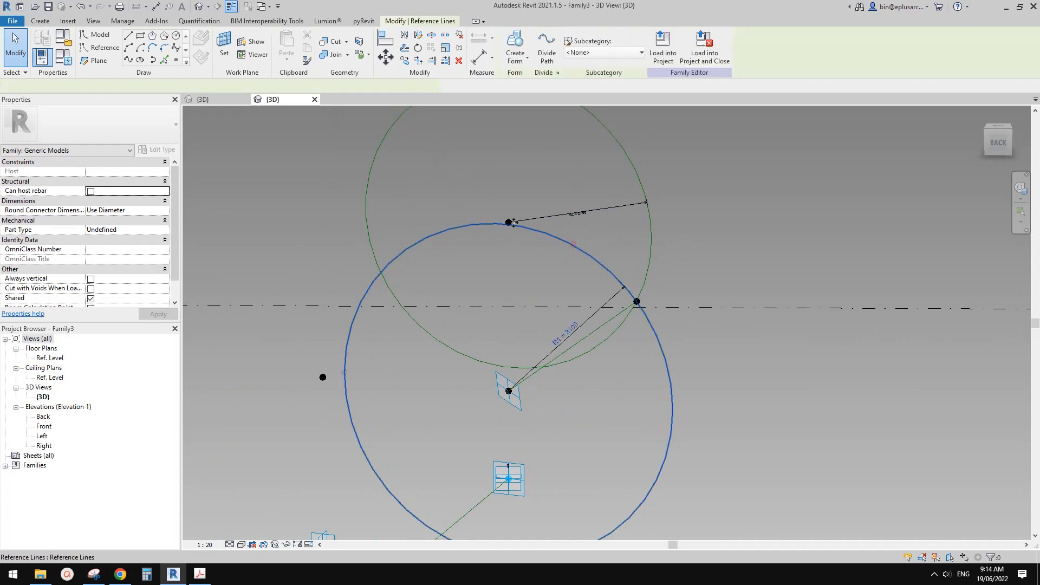
{"action": "left_click", "coordinate": [527, 244]}
{"action": "middle_click_drag", "start_coordinate": [533, 262], "coordinate": [535, 267]}
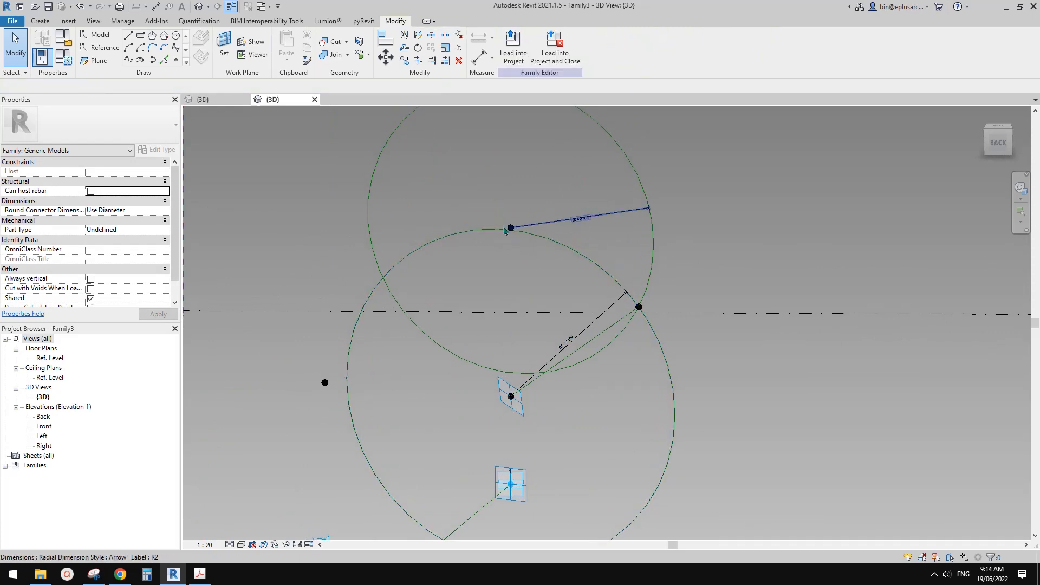
{"action": "left_click", "coordinate": [507, 223]}
{"action": "left_click", "coordinate": [638, 308]}
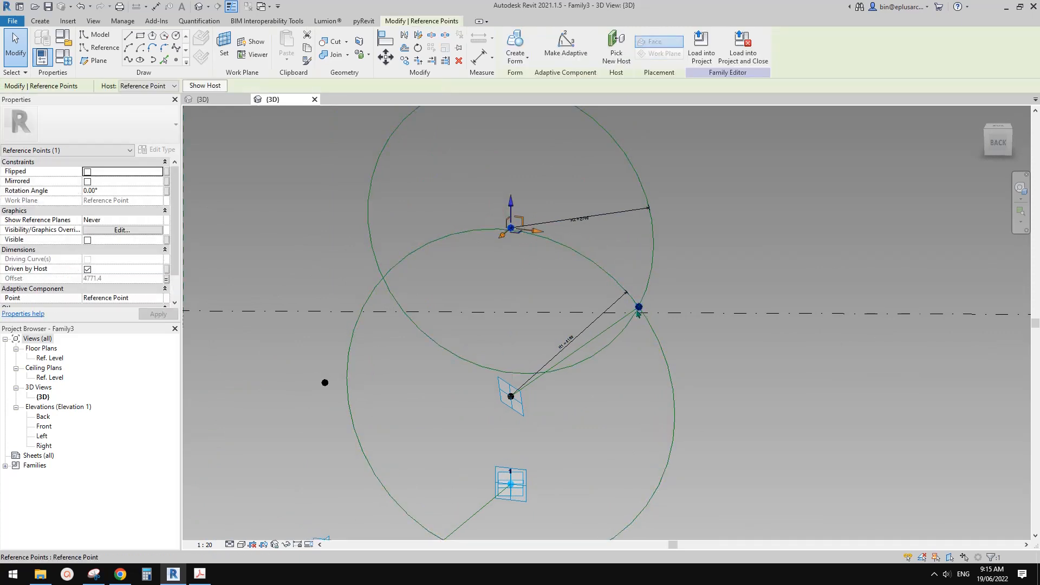
{"action": "left_click", "coordinate": [639, 308], "text": "ctrl"}
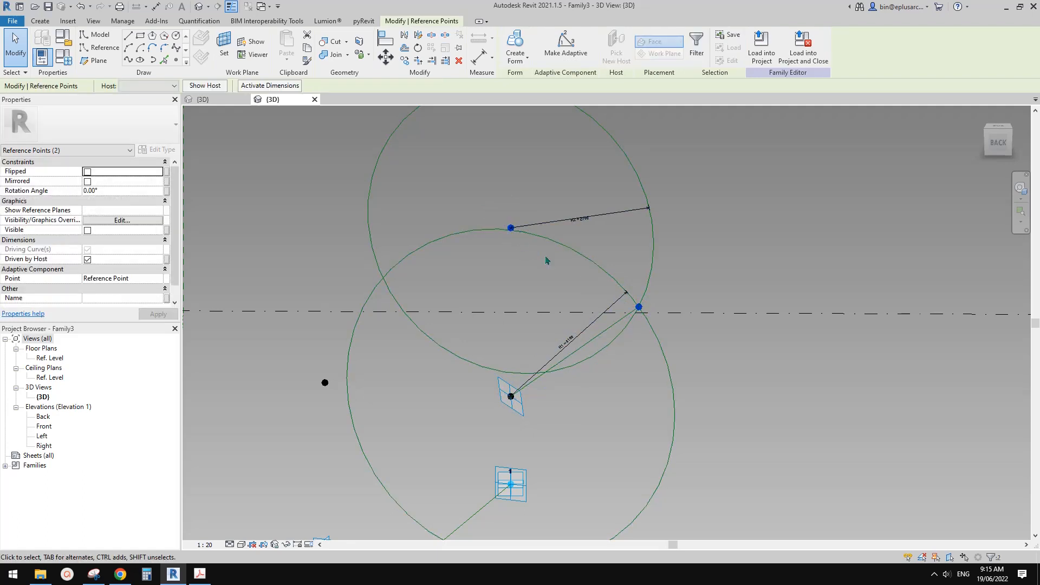
{"action": "left_click", "coordinate": [535, 274]}
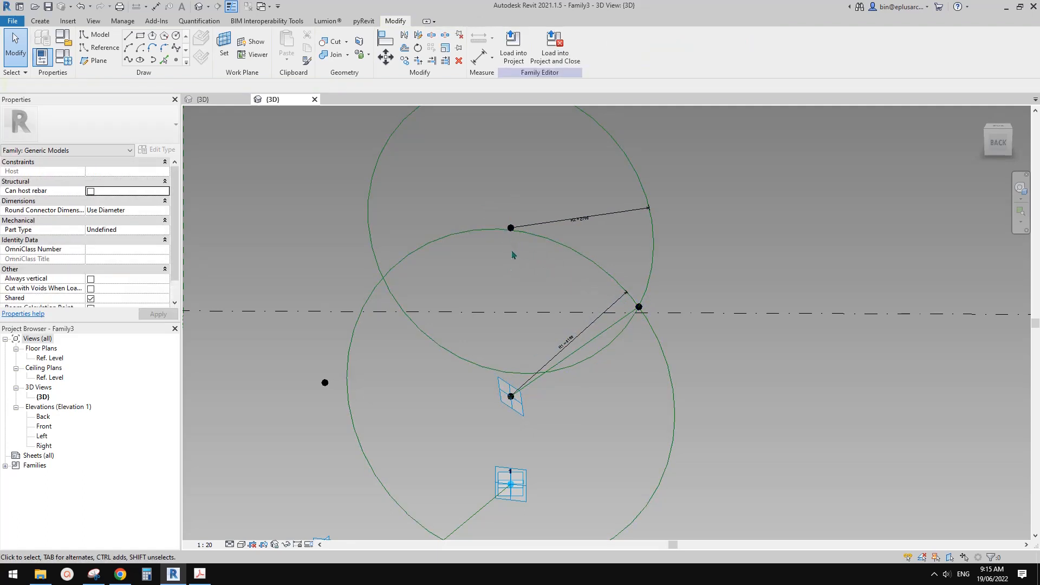
On the lower raised point's plane above adaptive point 2, draw a 2600 radius reference circle centred on that point, with a permanent radius dimension.
{"action": "scroll", "coordinate": [520, 267], "scroll_direction": "down", "scroll_amount": 5}
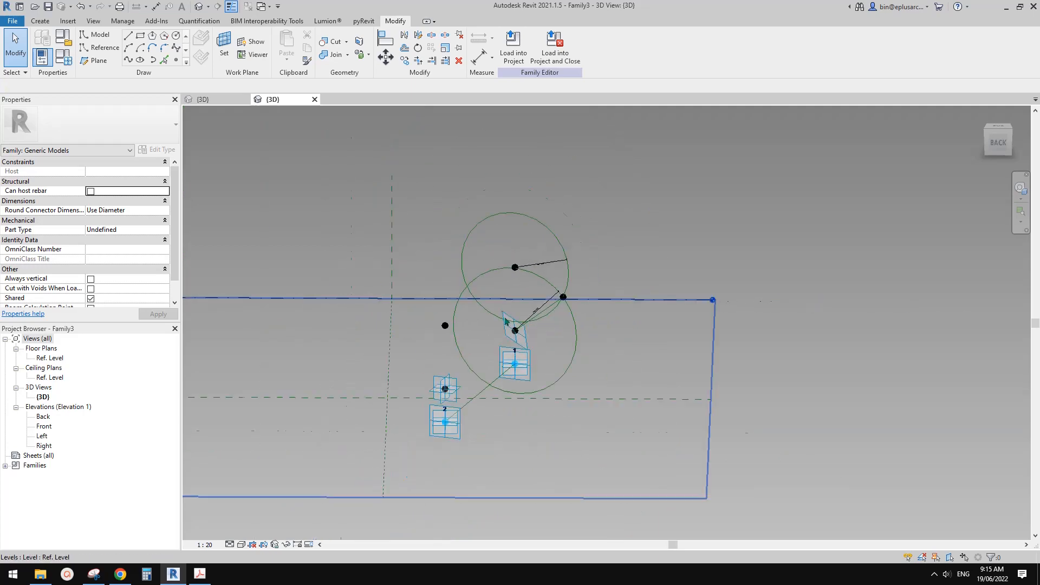
{"action": "middle_click_drag", "start_coordinate": [505, 321], "coordinate": [483, 322], "text": "shift"}
{"action": "scroll", "coordinate": [564, 271], "scroll_direction": "up", "scroll_amount": 4}
{"action": "mouse_move", "coordinate": [563, 274]}
{"action": "middle_mouse_down", "text": "shift"}
{"action": "mouse_move", "coordinate": [545, 307]}
{"action": "mouse_move", "coordinate": [563, 298]}
{"action": "mouse_move", "coordinate": [573, 249]}
{"action": "mouse_move", "coordinate": [571, 279]}
{"action": "middle_mouse_up", "text": "shift"}
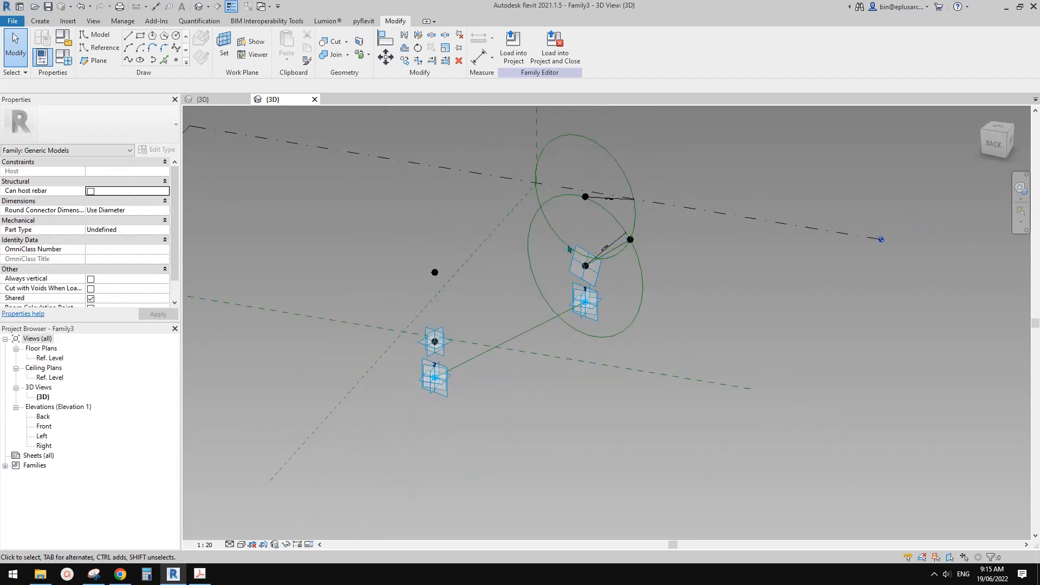
{"action": "left_click", "coordinate": [99, 47]}
{"action": "left_click", "coordinate": [224, 46]}
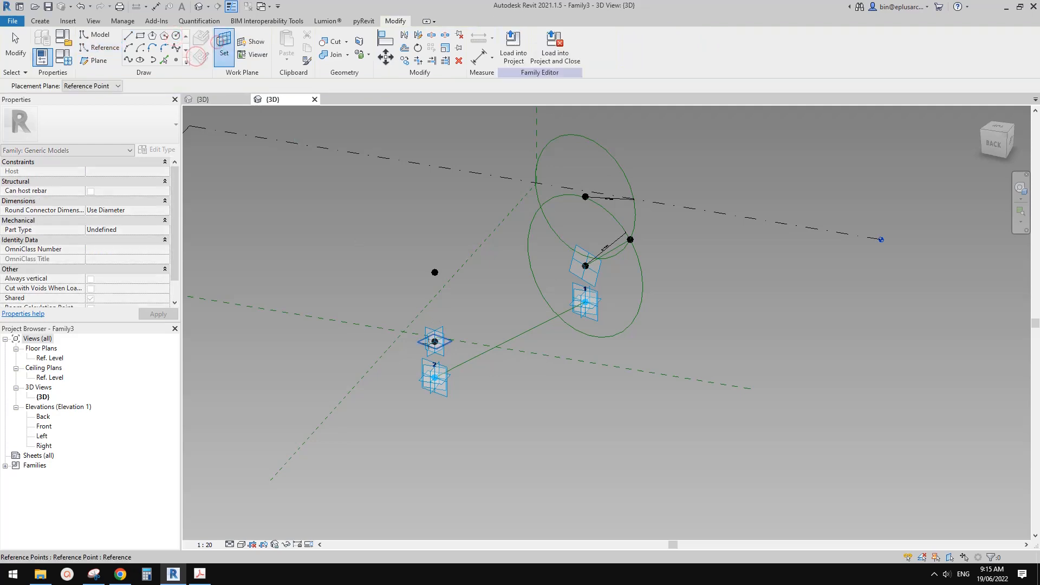
{"action": "scroll", "coordinate": [458, 341], "scroll_direction": "up", "scroll_amount": 3}
{"action": "left_click", "coordinate": [469, 342]}
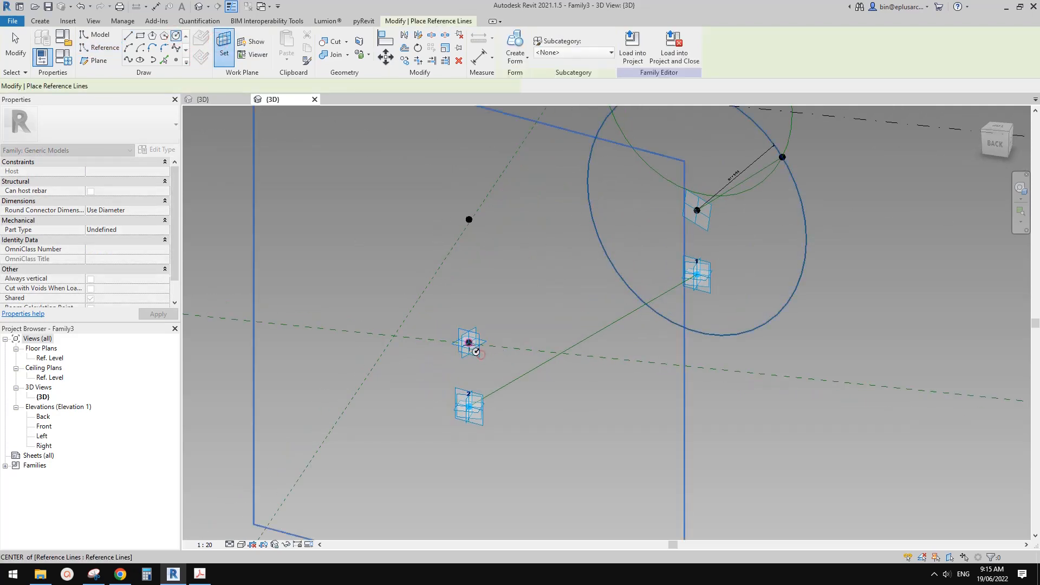
{"action": "left_click", "coordinate": [468, 342]}
{"action": "left_click", "coordinate": [552, 318]}
{"action": "left_click", "coordinate": [508, 324]}
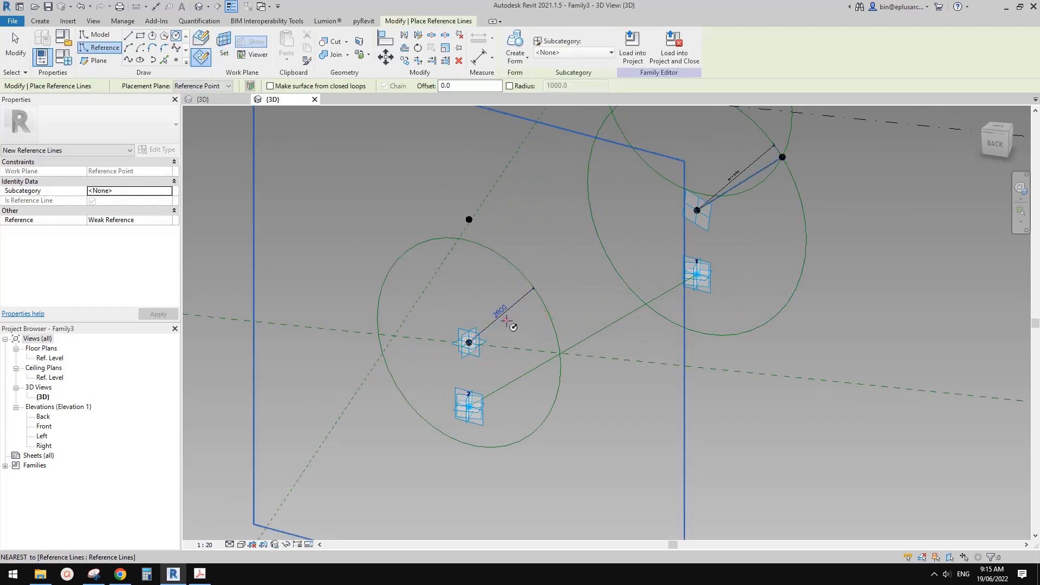
On the upper raised point's plane above adaptive point 2, draw a 2300 radius reference circle centred on that point, with a permanent radius dimension.
{"action": "middle_click_drag", "start_coordinate": [508, 323], "coordinate": [507, 347]}
{"action": "left_click", "coordinate": [231, 44]}
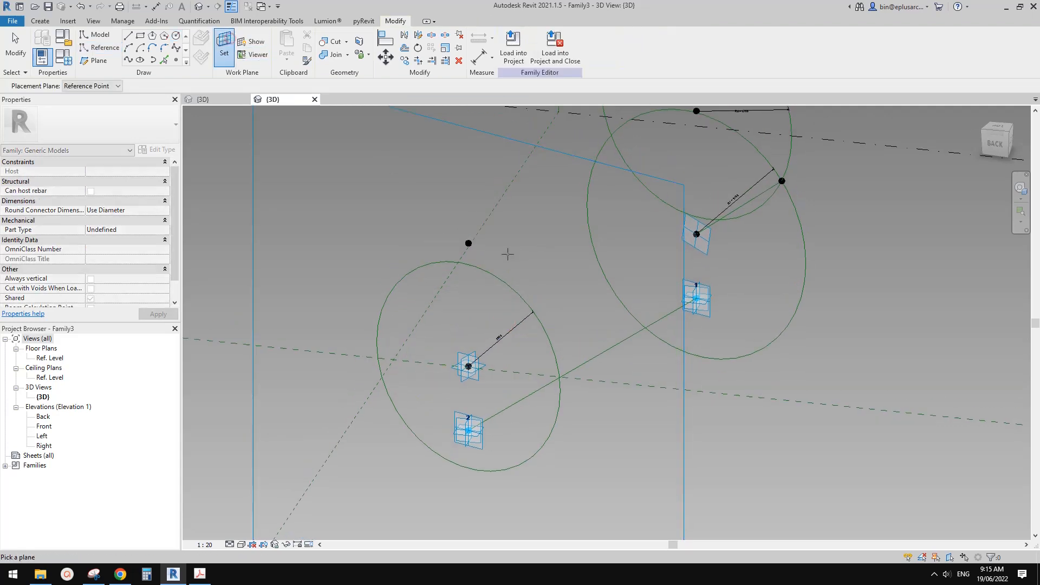
{"action": "left_click", "coordinate": [469, 242]}
{"action": "left_click", "coordinate": [469, 243]}
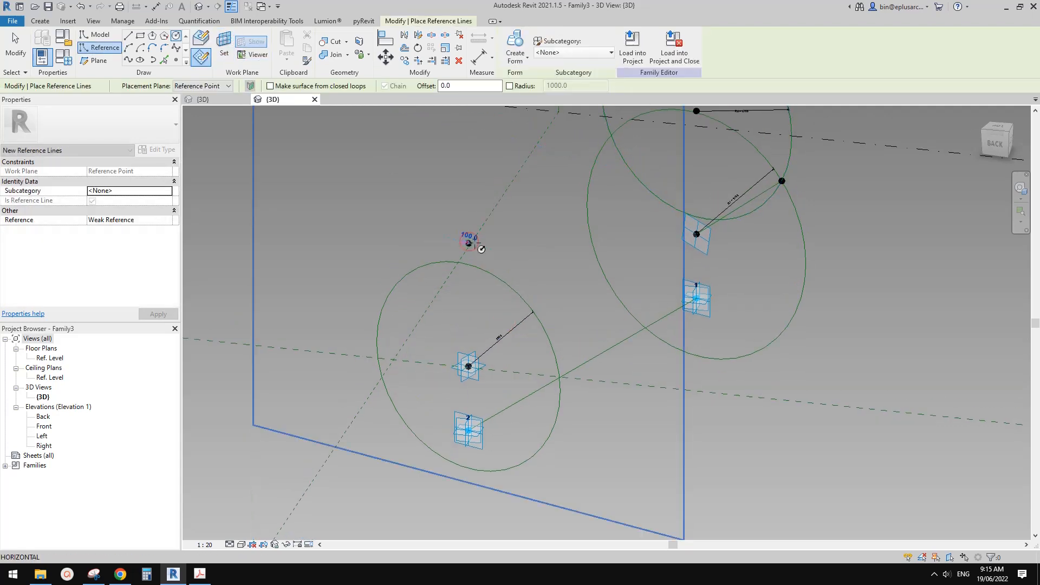
{"action": "left_click", "coordinate": [557, 262]}
{"action": "key", "text": "Escape"}
{"action": "key", "text": "Escape"}
{"action": "left_click", "coordinate": [530, 248]}
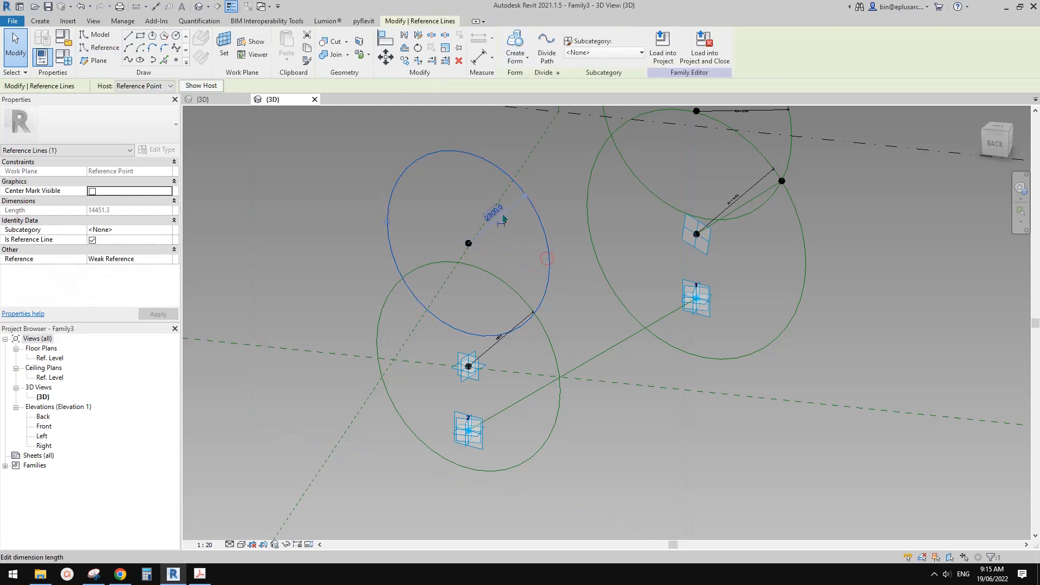
{"action": "left_click", "coordinate": [503, 223]}
{"action": "key", "text": "Escape"}
Label the radius dimension of the lower circle above adaptive point 2 with the existing parameter R1.
{"action": "left_click", "coordinate": [547, 349]}
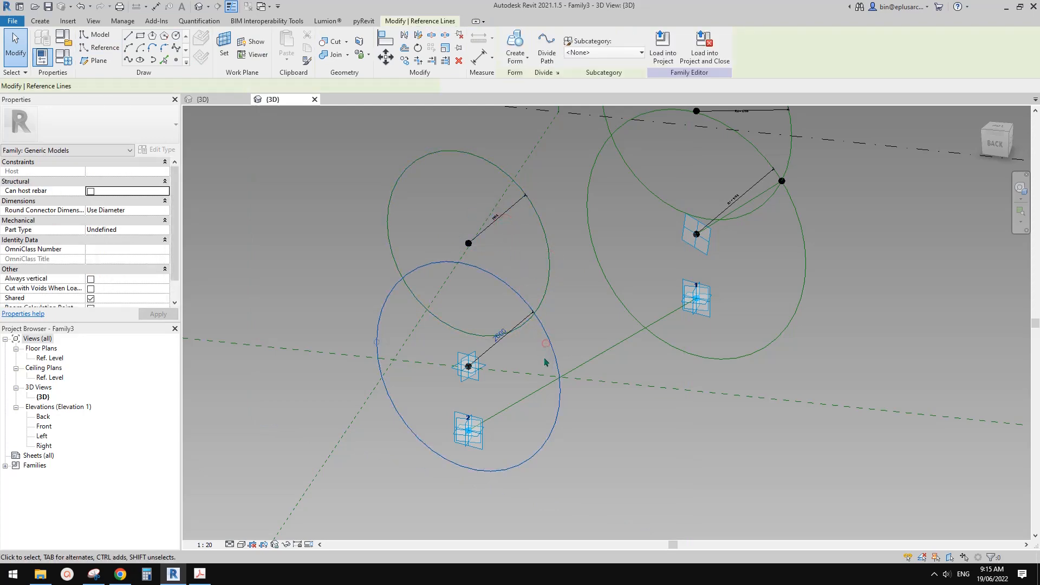
{"action": "key", "text": "Escape"}
{"action": "middle_click_drag", "start_coordinate": [517, 362], "coordinate": [512, 340], "text": "shift"}
{"action": "left_click", "coordinate": [626, 348]}
{"action": "scroll", "coordinate": [641, 344], "scroll_direction": "up", "scroll_amount": 2}
{"action": "key", "text": "Escape"}
{"action": "left_click", "coordinate": [515, 321]}
{"action": "left_click", "coordinate": [584, 44]}
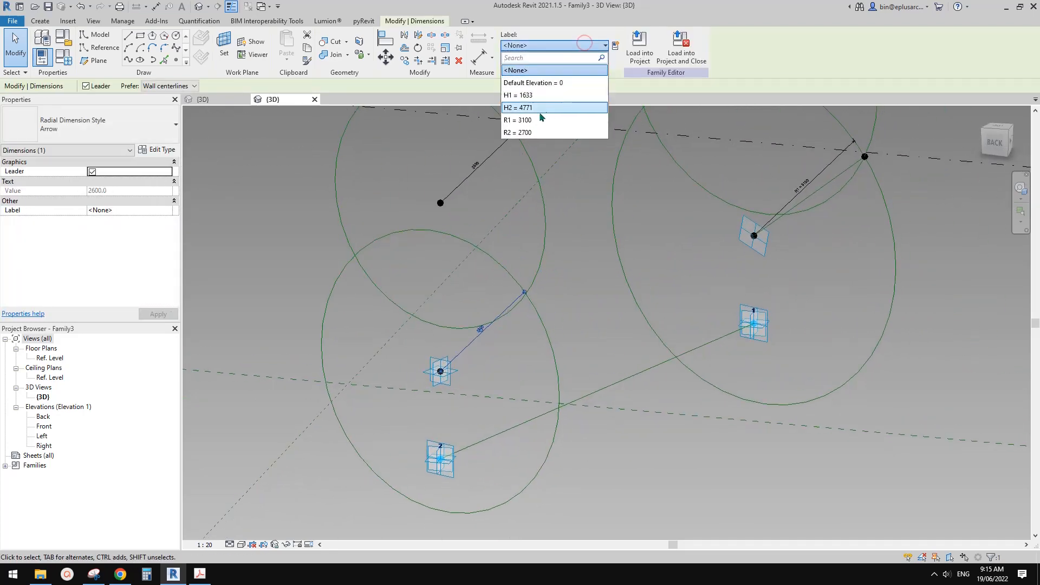
{"action": "left_click", "coordinate": [520, 104]}
Label the radius dimension of the upper circle above adaptive point 2 with the existing parameter R2.
{"action": "left_click", "coordinate": [488, 167]}
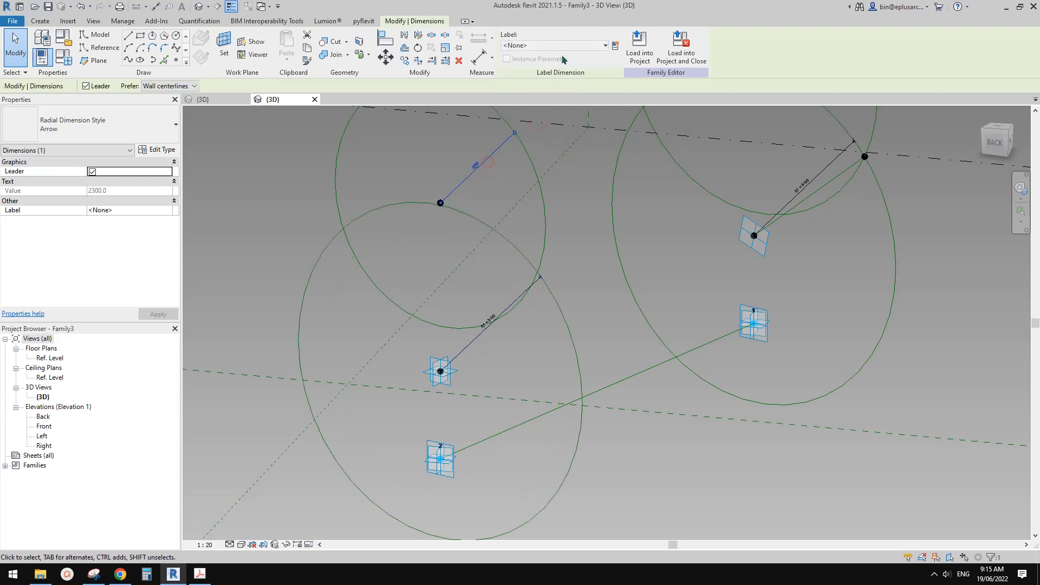
{"action": "left_click", "coordinate": [605, 45]}
{"action": "left_click", "coordinate": [533, 132]}
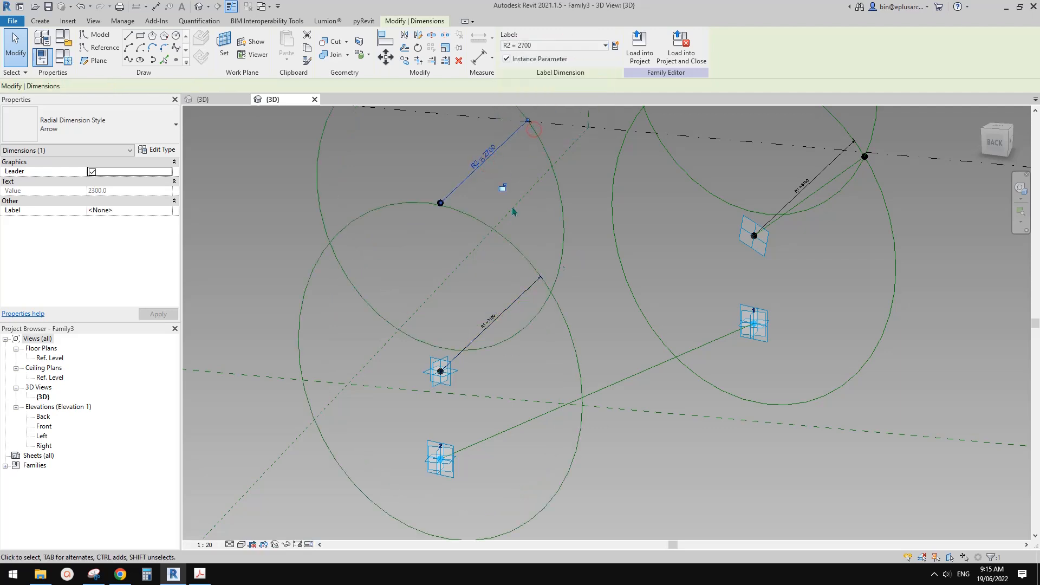
{"action": "key", "text": "Escape"}
Try to place a point on the upper arc of the lower circle above adaptive point 2, hosted by intersection with the upper circle.
{"action": "left_click", "coordinate": [176, 59]}
{"action": "left_click", "coordinate": [522, 253]}
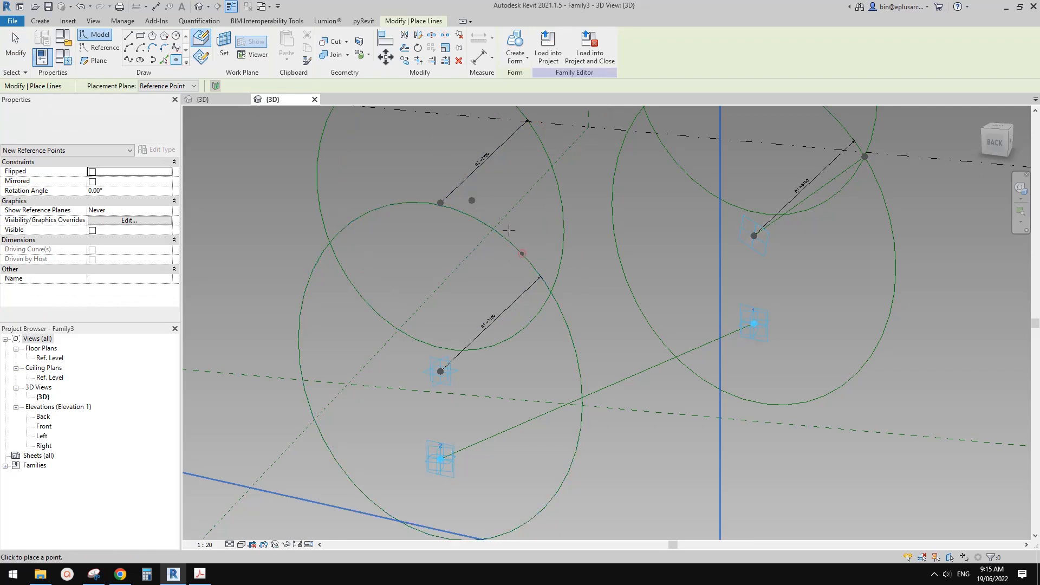
{"action": "key", "text": "Escape"}
{"action": "left_click", "coordinate": [521, 253]}
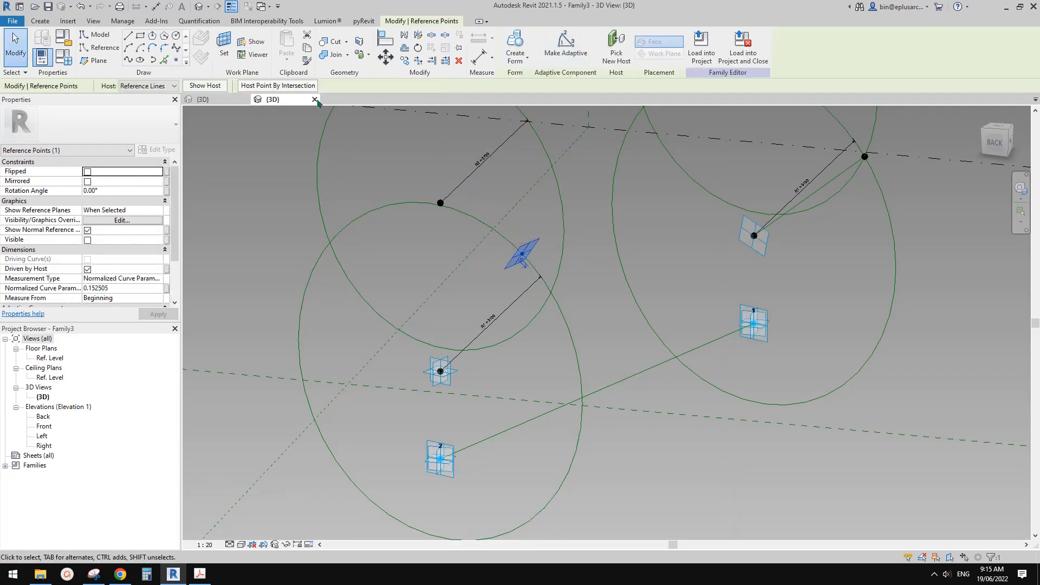
{"action": "left_click", "coordinate": [279, 84]}
{"action": "left_click", "coordinate": [553, 283]}
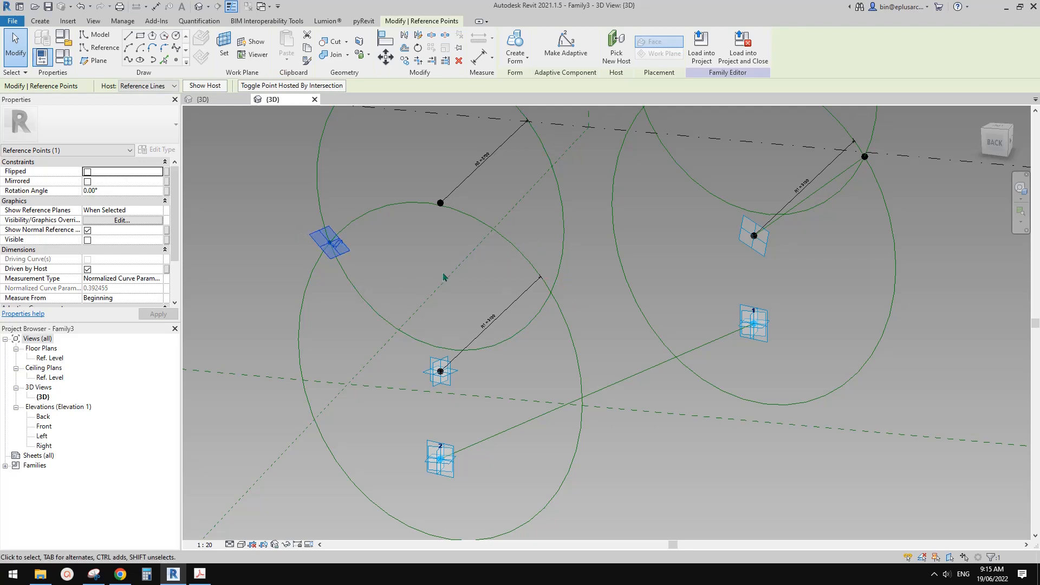
{"action": "left_click", "coordinate": [501, 310]}
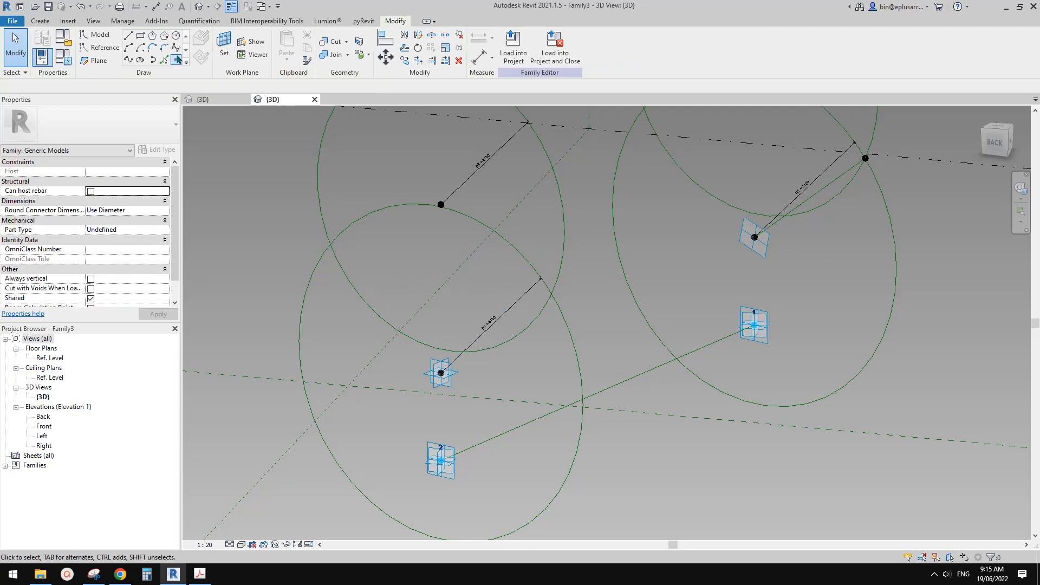
Try again with a point just below the two circles' intersection nearest adaptive point 1, hosting it by intersection with the upper circle.
{"action": "left_click", "coordinate": [177, 60]}
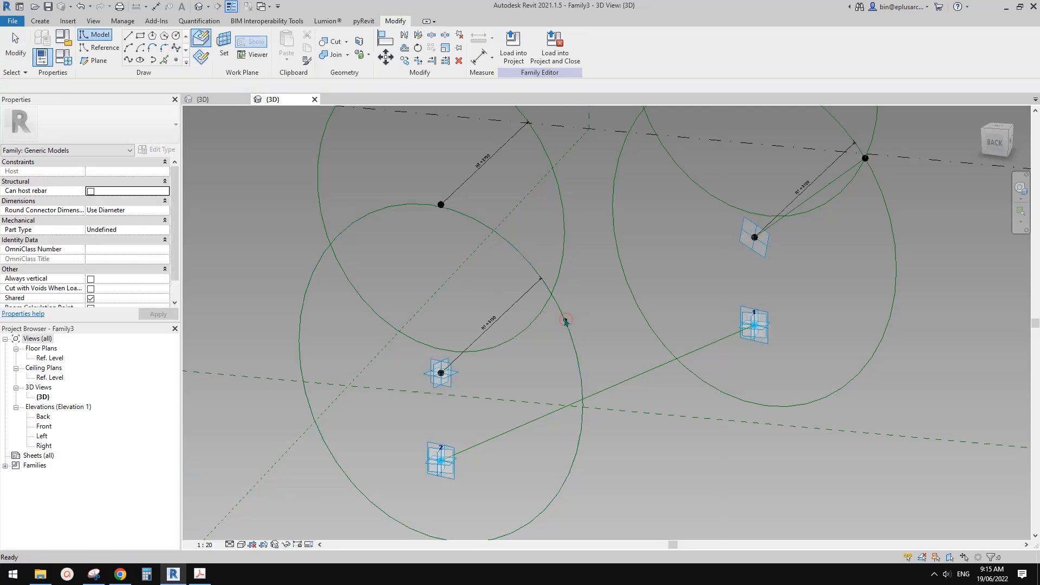
{"action": "left_click", "coordinate": [564, 321]}
{"action": "left_click", "coordinate": [254, 85]}
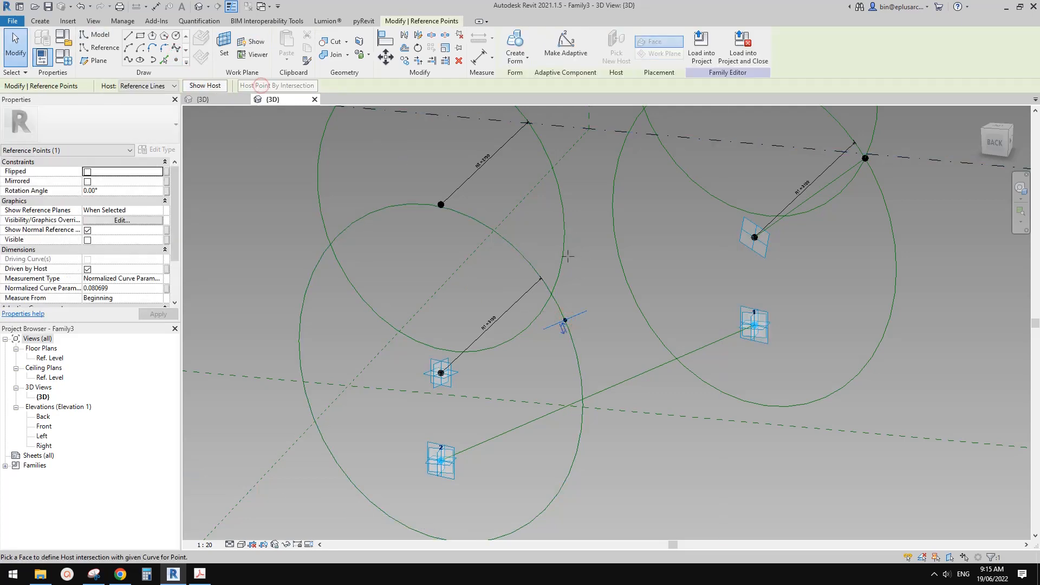
{"action": "left_click", "coordinate": [563, 253]}
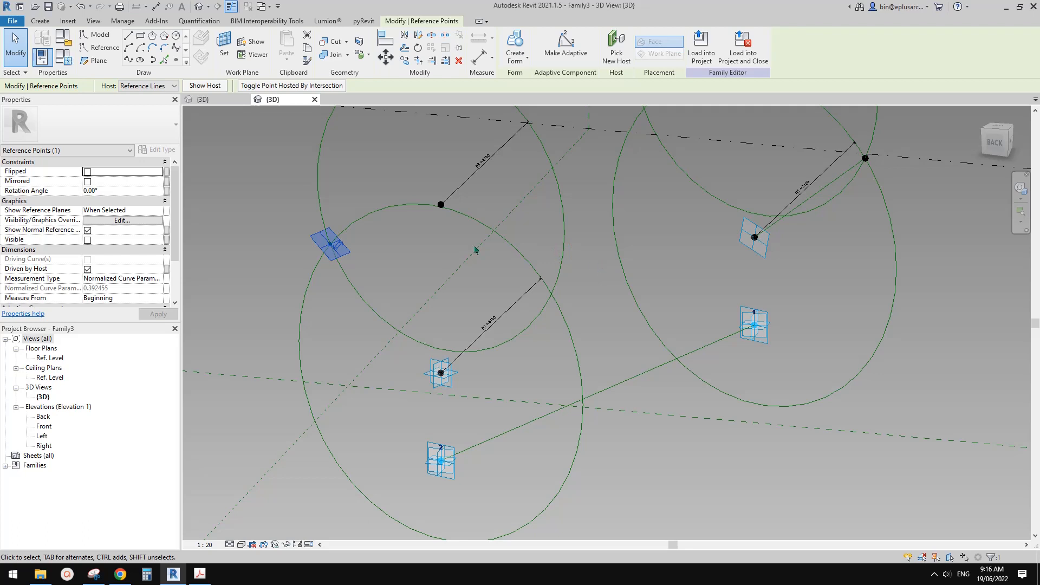
{"action": "left_click", "coordinate": [458, 250]}
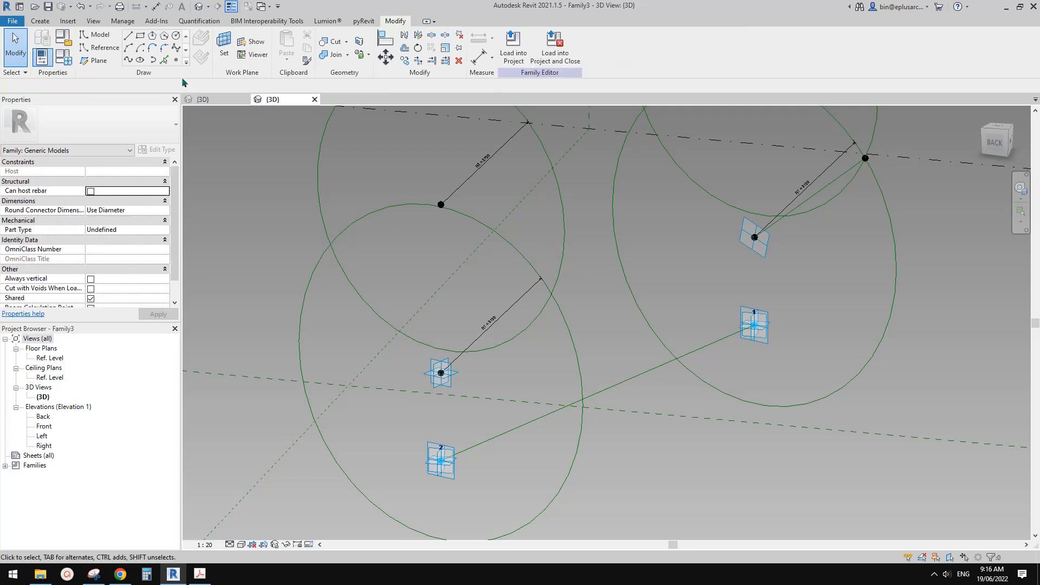
Try hosting a point from the far side of the lower circle at its intersection with the upper circle, and delete that point.
{"action": "left_click", "coordinate": [175, 62]}
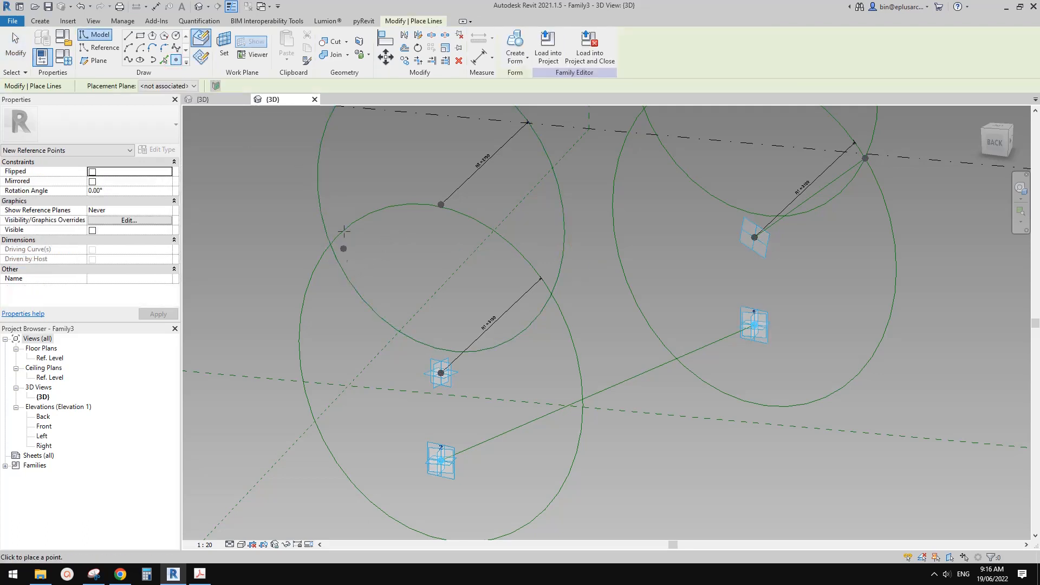
{"action": "left_click", "coordinate": [310, 281]}
{"action": "key", "text": "Escape"}
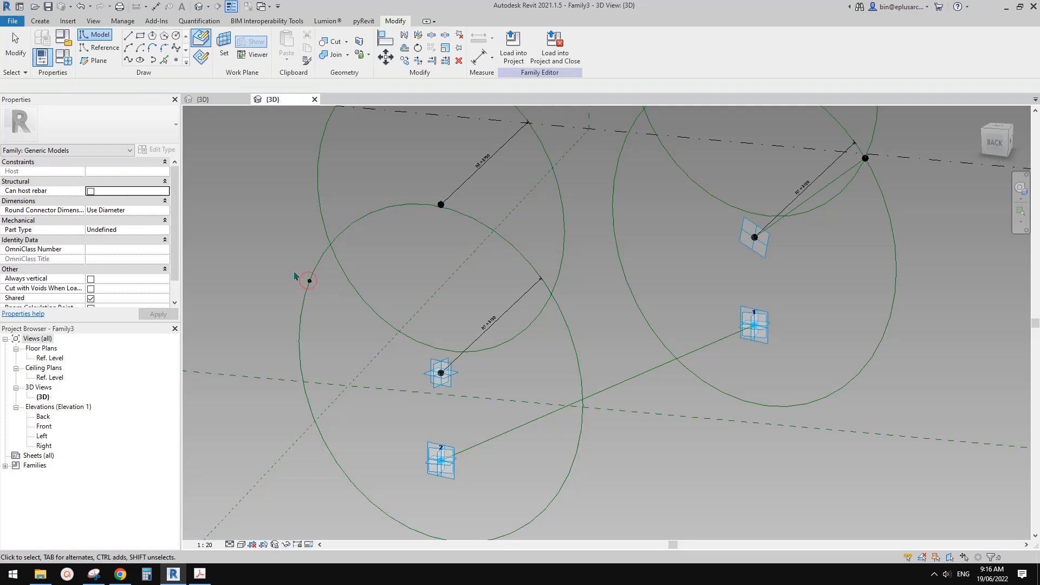
{"action": "left_click_drag", "start_coordinate": [290, 269], "coordinate": [328, 200]}
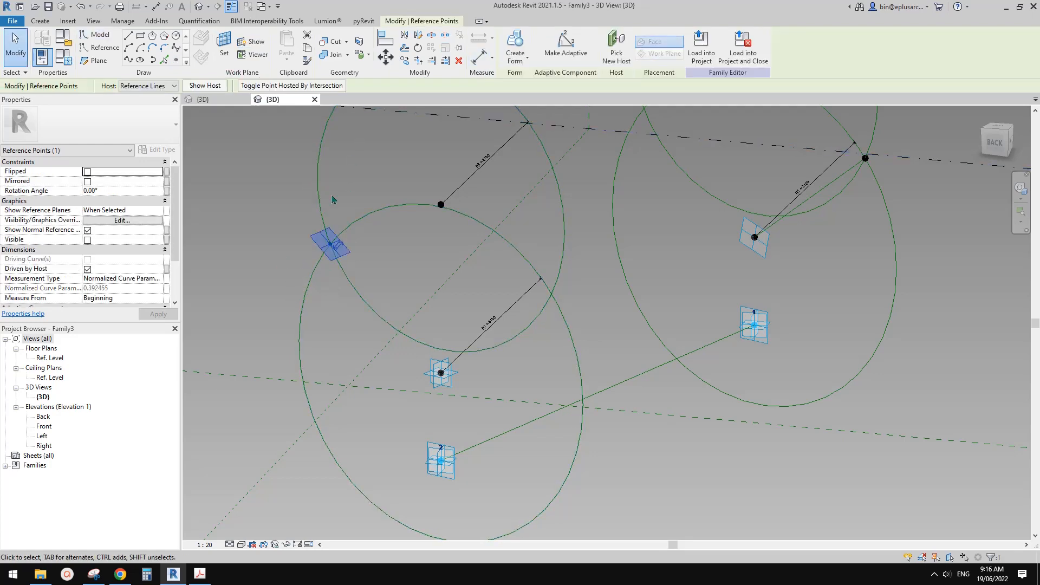
{"action": "middle_click_drag", "start_coordinate": [452, 224], "coordinate": [437, 279]}
{"action": "scroll", "coordinate": [429, 269], "scroll_direction": "down", "scroll_amount": 2}
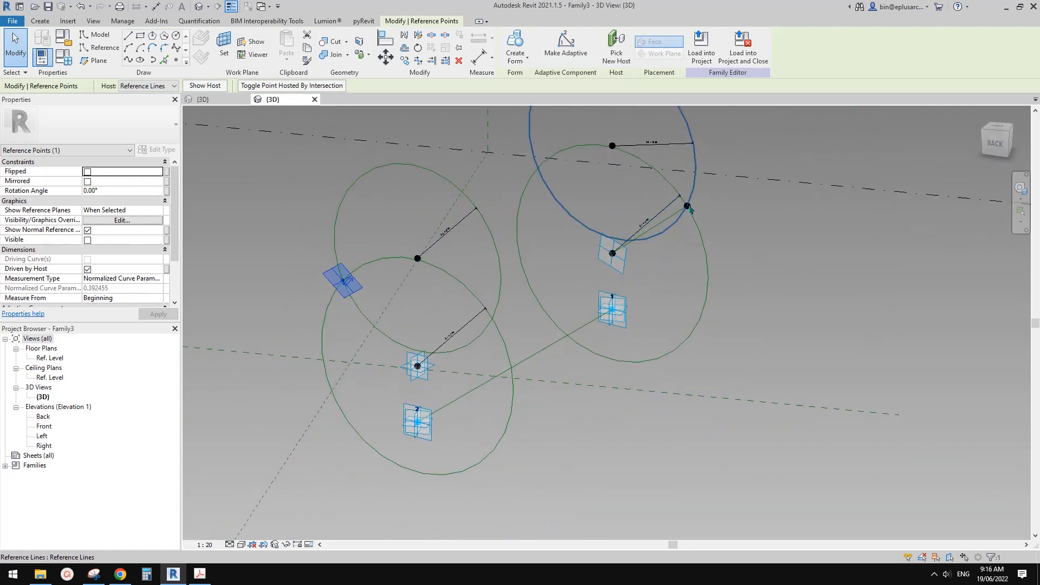
{"action": "middle_click_drag", "start_coordinate": [688, 212], "coordinate": [698, 243]}
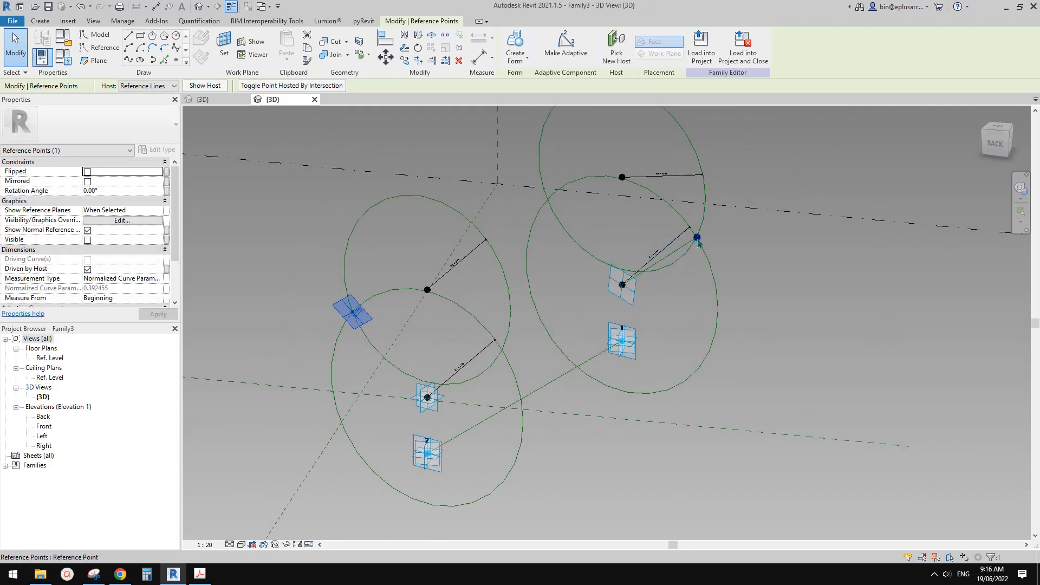
{"action": "scroll", "coordinate": [356, 323], "scroll_direction": "up", "scroll_amount": 2}
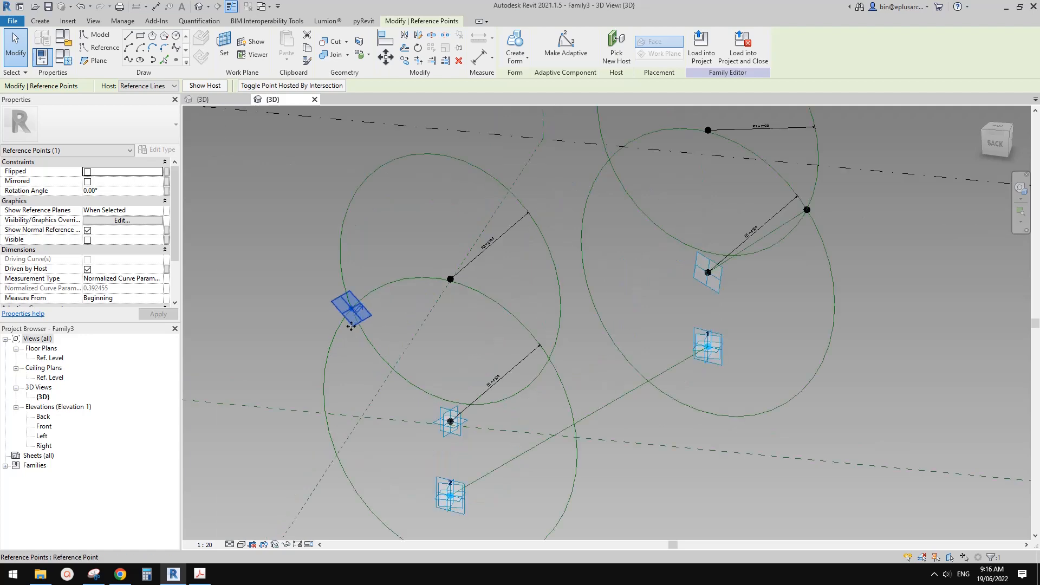
{"action": "mouse_move", "coordinate": [355, 319]}
{"action": "middle_mouse_down"}
{"action": "mouse_move", "coordinate": [362, 327]}
{"action": "mouse_move", "coordinate": [357, 317]}
{"action": "middle_mouse_up"}
{"action": "key", "text": "Delete"}
Place a reference point on the upper circle above adaptive point 2 and host it by intersection with the lower circle.
{"action": "left_click", "coordinate": [176, 60]}
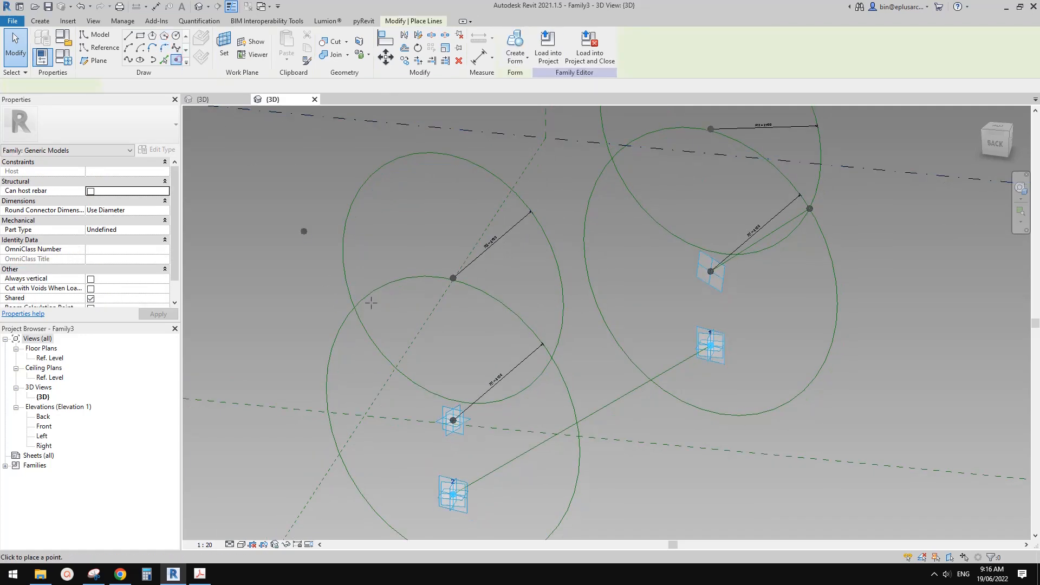
{"action": "left_click", "coordinate": [383, 354]}
{"action": "key", "text": "Escape"}
{"action": "left_click", "coordinate": [383, 354]}
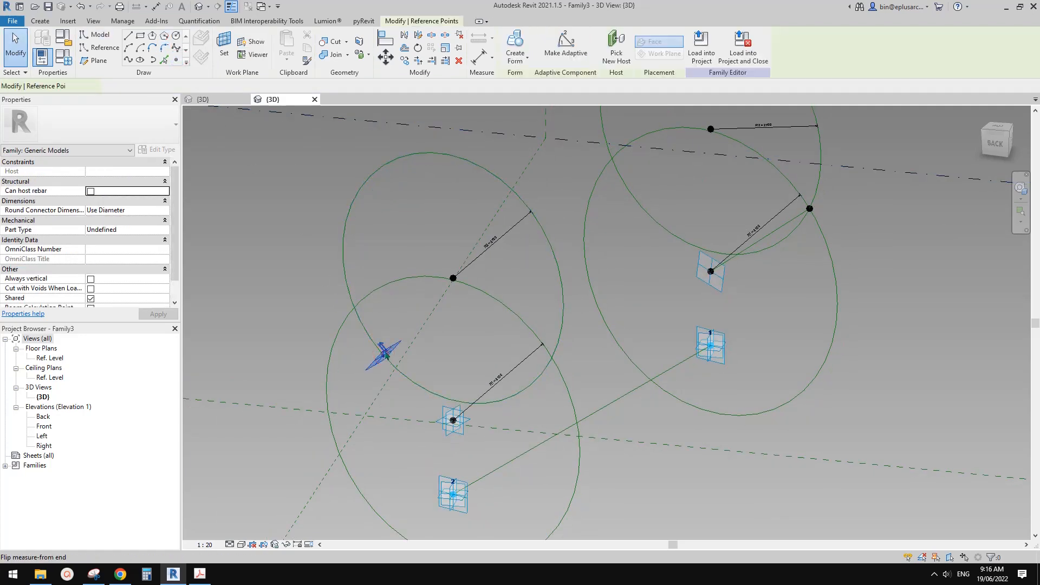
{"action": "left_click", "coordinate": [299, 84]}
{"action": "left_click", "coordinate": [493, 297]}
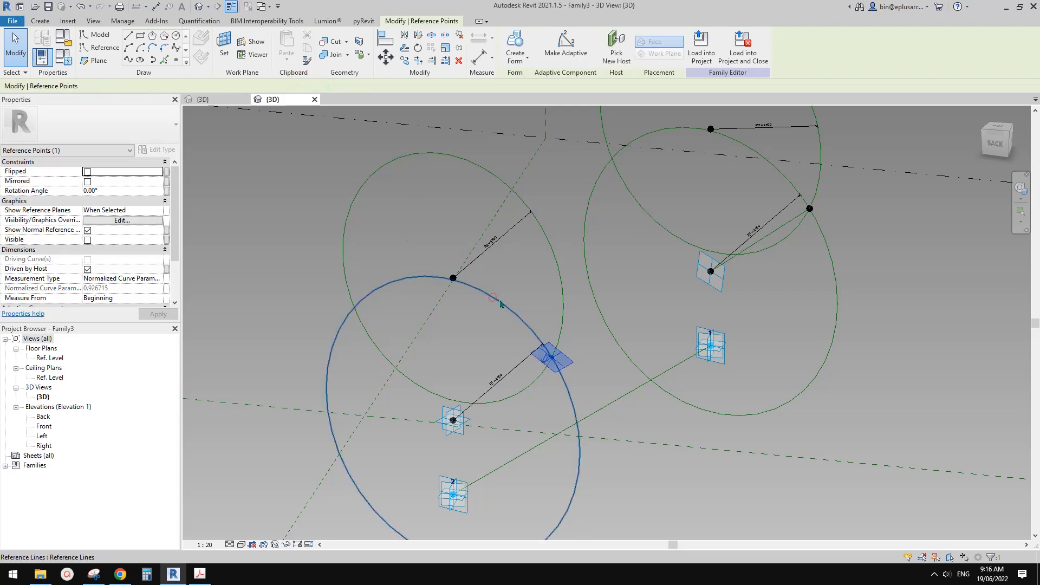
{"action": "middle_click_drag", "start_coordinate": [518, 304], "coordinate": [516, 283]}
{"action": "scroll", "coordinate": [547, 319], "scroll_direction": "up", "scroll_amount": 1}
{"action": "left_click", "coordinate": [559, 332]}
Try joining the intersection point to the upper raised point above adaptive point 2 with a spline through points, and undo it.
{"action": "middle_click_drag", "start_coordinate": [563, 336], "coordinate": [609, 324], "text": "shift"}
{"action": "scroll", "coordinate": [575, 311], "scroll_direction": "up", "scroll_amount": 2}
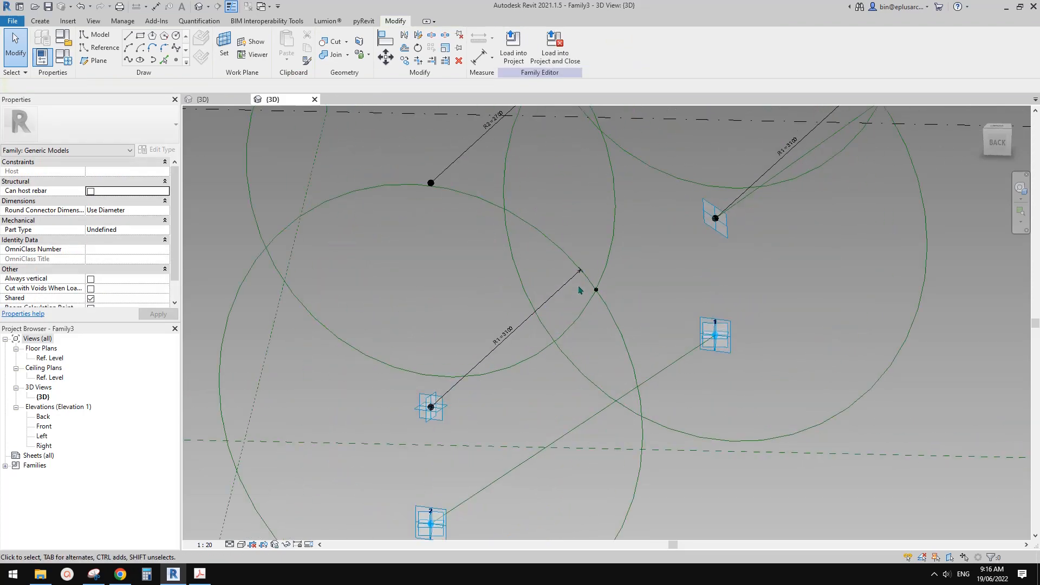
{"action": "left_click", "coordinate": [595, 289]}
{"action": "left_click_drag", "start_coordinate": [411, 167], "coordinate": [460, 207]}
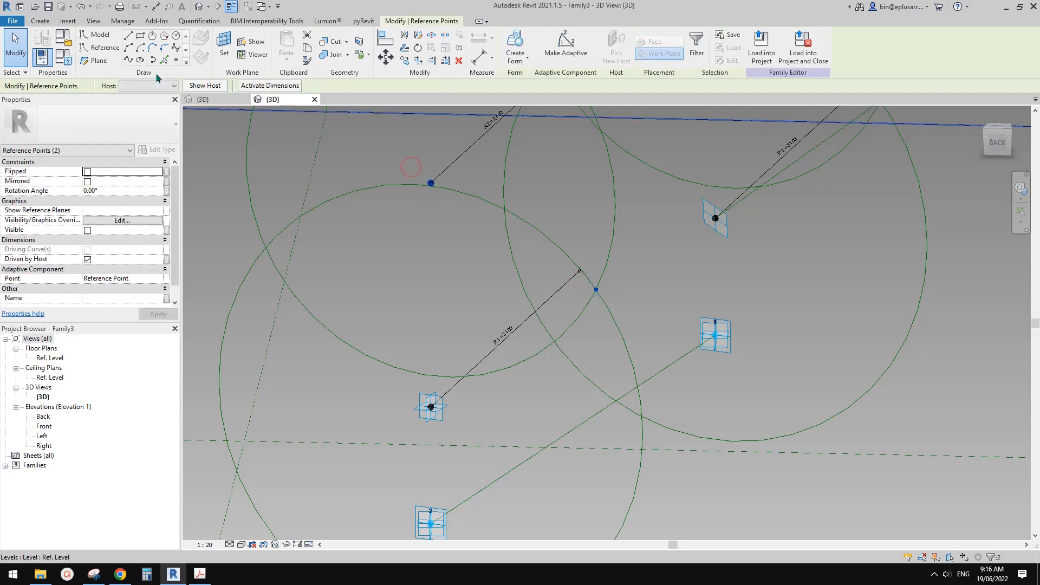
{"action": "left_click", "coordinate": [128, 60]}
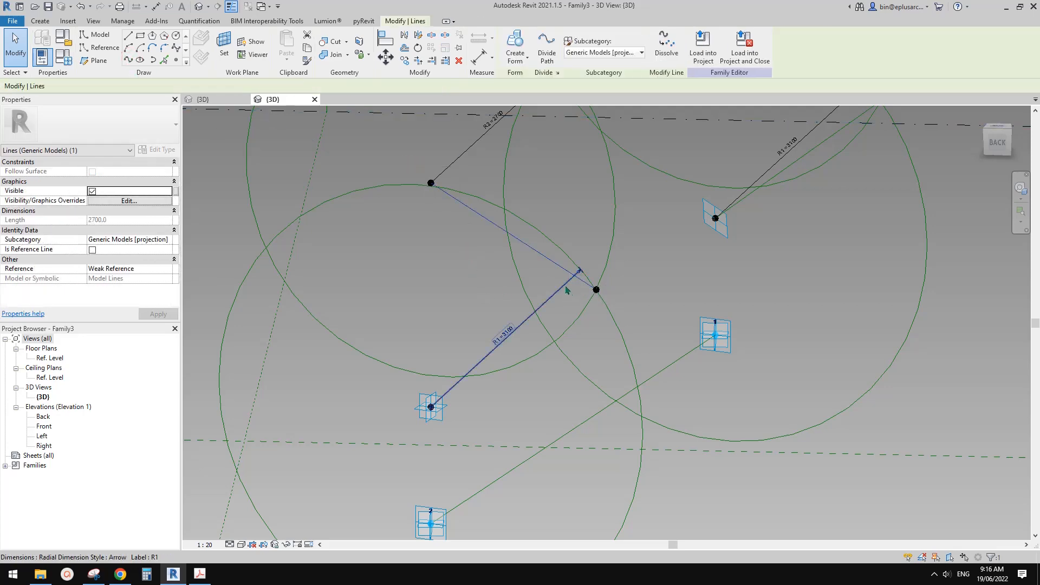
{"action": "middle_click_drag", "start_coordinate": [571, 292], "coordinate": [513, 273], "text": "shift"}
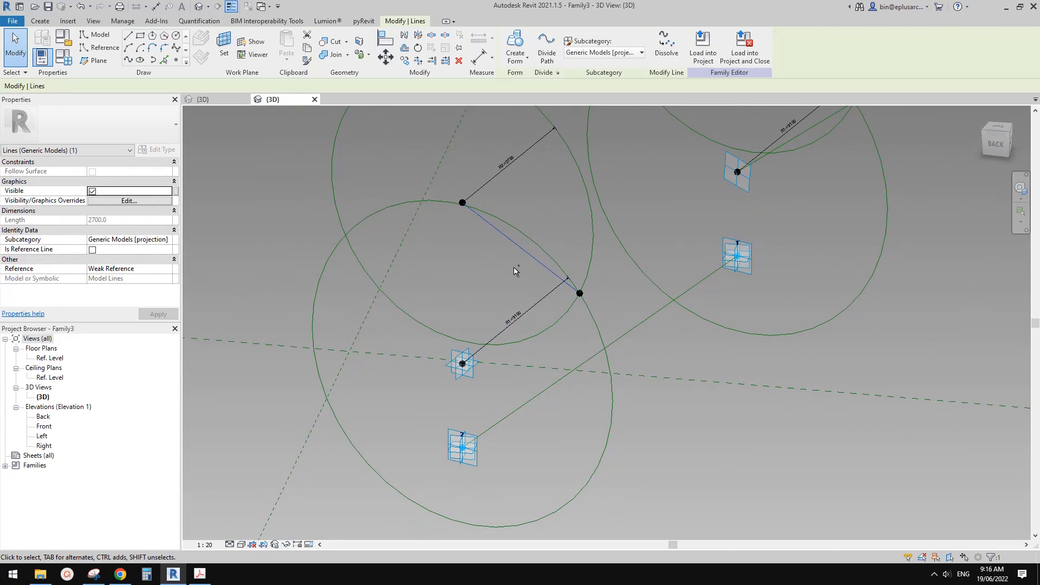
{"action": "key", "text": "ctrl+z"}
Join the lower raised point above adaptive point 2 to the intersection point with a spline through points, and make it a reference line.
{"action": "scroll", "coordinate": [528, 278], "scroll_direction": "up", "scroll_amount": 2}
{"action": "left_click_drag", "start_coordinate": [537, 252], "coordinate": [615, 320]}
{"action": "left_click_drag", "start_coordinate": [389, 368], "coordinate": [466, 416], "text": "ctrl"}
{"action": "left_click", "coordinate": [129, 60]}
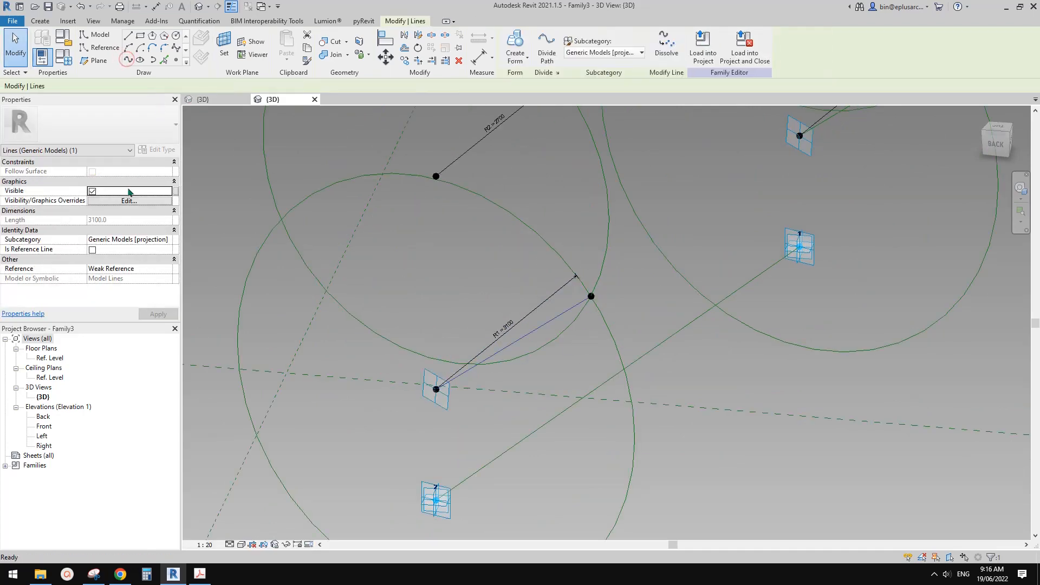
{"action": "left_click", "coordinate": [93, 250]}
{"action": "left_click", "coordinate": [427, 221]}
Create a form from the two reference lines that join the lower raised points to the intersection points, choosing the flat surface option.
{"action": "scroll", "coordinate": [426, 219], "scroll_direction": "down", "scroll_amount": 2}
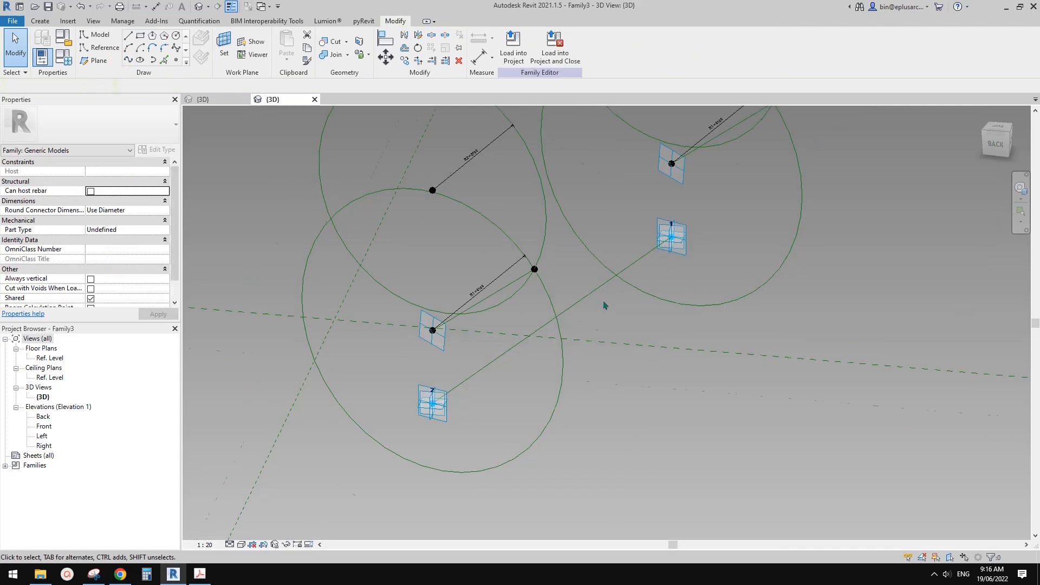
{"action": "middle_click_drag", "start_coordinate": [606, 304], "coordinate": [554, 342]}
{"action": "left_click", "coordinate": [458, 321]}
{"action": "left_click", "coordinate": [665, 171], "text": "ctrl"}
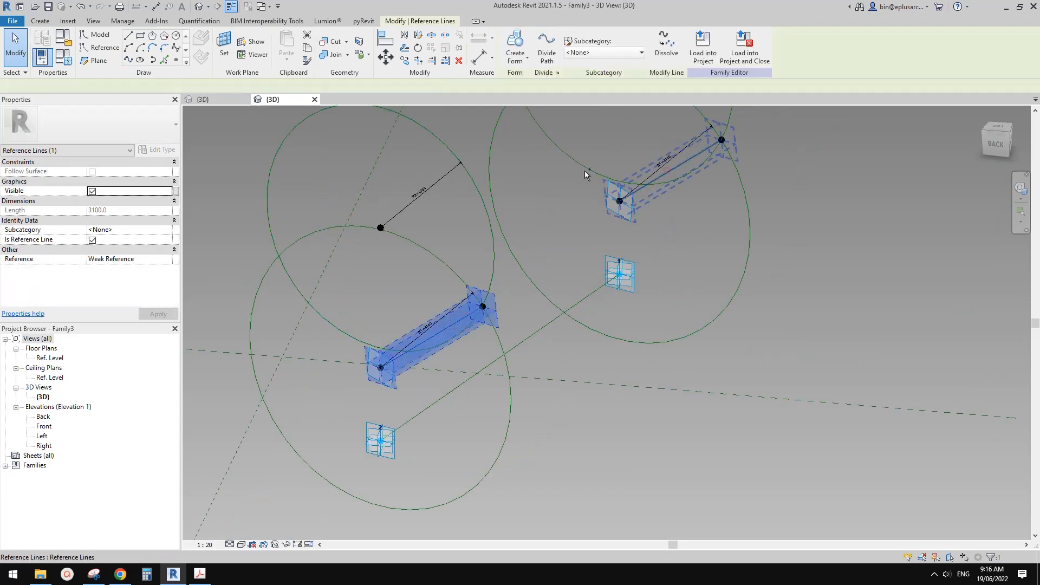
{"action": "scroll", "coordinate": [583, 170], "scroll_direction": "down", "scroll_amount": 1}
{"action": "left_click", "coordinate": [514, 55]}
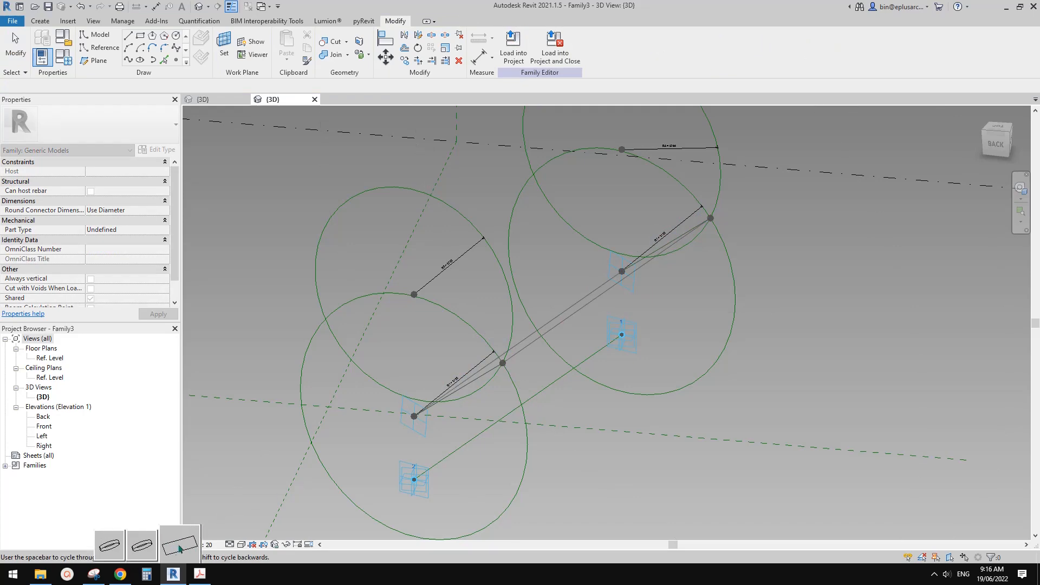
{"action": "left_click", "coordinate": [179, 546]}
Examine the new surface and its supporting circles from several angles, including from the back.
{"action": "middle_click_drag", "start_coordinate": [659, 370], "coordinate": [543, 310], "text": "shift"}
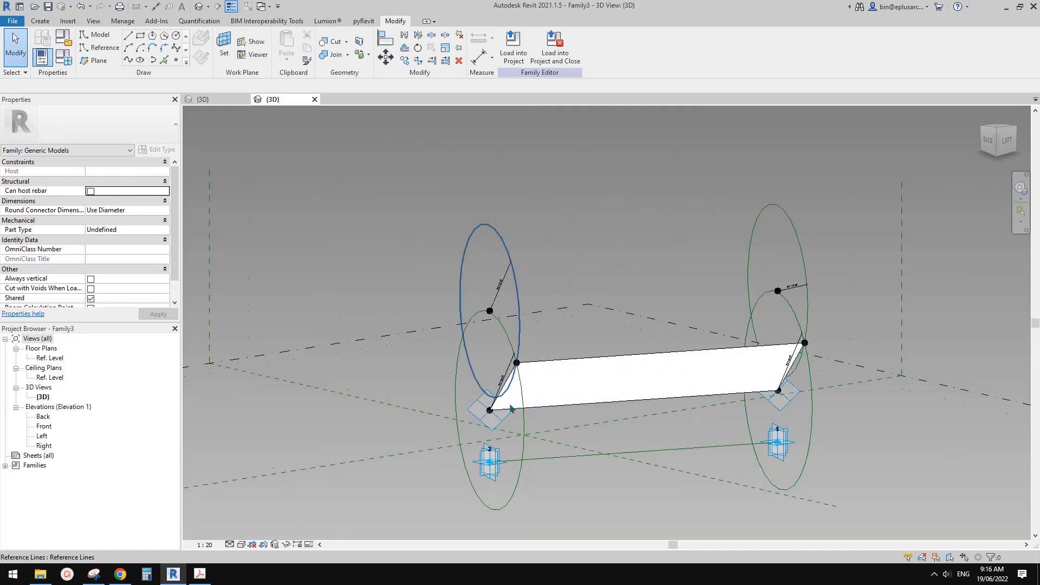
{"action": "middle_click_drag", "start_coordinate": [515, 394], "coordinate": [625, 260], "text": "shift"}
{"action": "scroll", "coordinate": [628, 259], "scroll_direction": "down", "scroll_amount": 4}
{"action": "scroll", "coordinate": [678, 359], "scroll_direction": "up", "scroll_amount": 3}
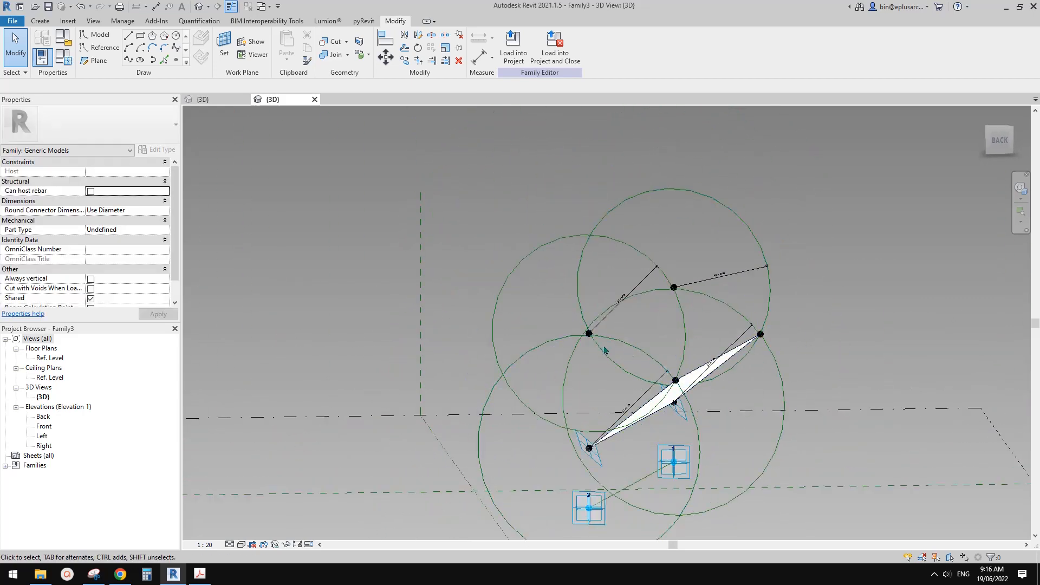
{"action": "scroll", "coordinate": [666, 343], "scroll_direction": "up", "scroll_amount": 1}
{"action": "middle_click_drag", "start_coordinate": [678, 360], "coordinate": [640, 324], "text": "shift"}
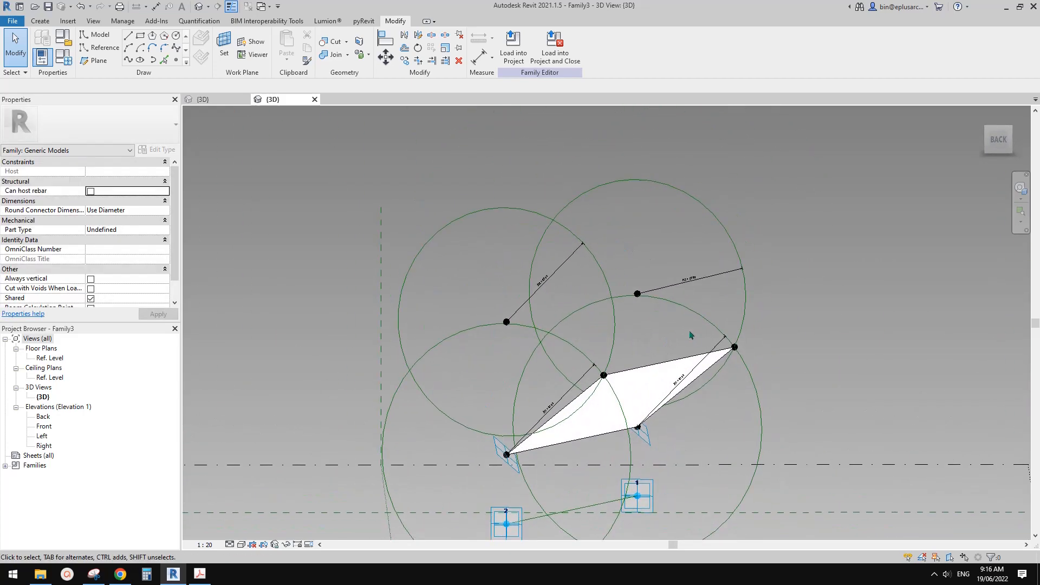
{"action": "scroll", "coordinate": [688, 331], "scroll_direction": "up", "scroll_amount": 2}
{"action": "middle_click_drag", "start_coordinate": [631, 286], "coordinate": [631, 275]}
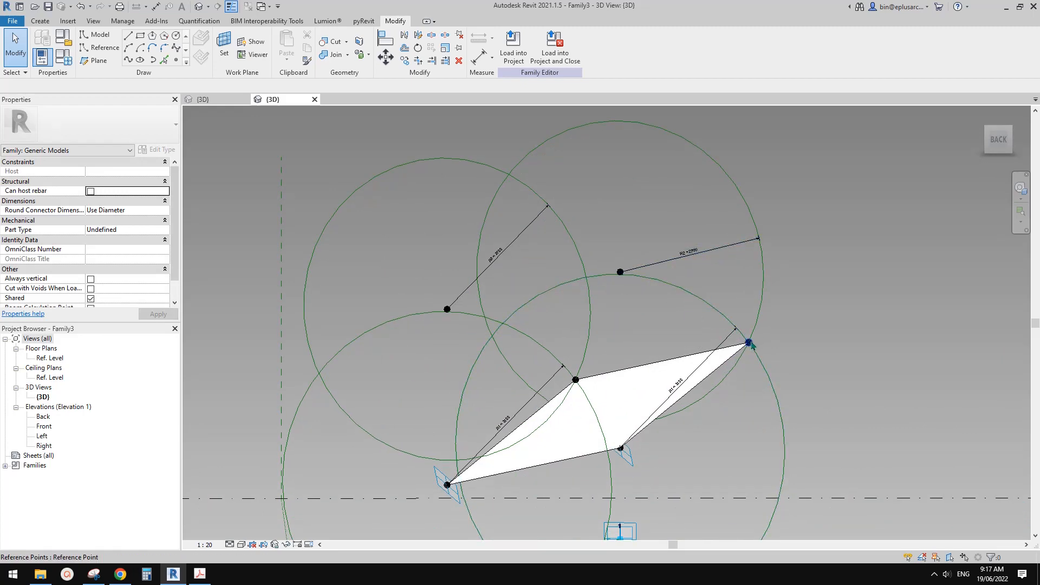
{"action": "middle_click_drag", "start_coordinate": [736, 339], "coordinate": [671, 241], "text": "shift"}
Switch to Snipping Tool, capture the shade geometry, and sketch the H1 and H2 heights, the R1 and R2 arms and alternative upper point positions.
{"action": "left_click", "coordinate": [93, 574]}
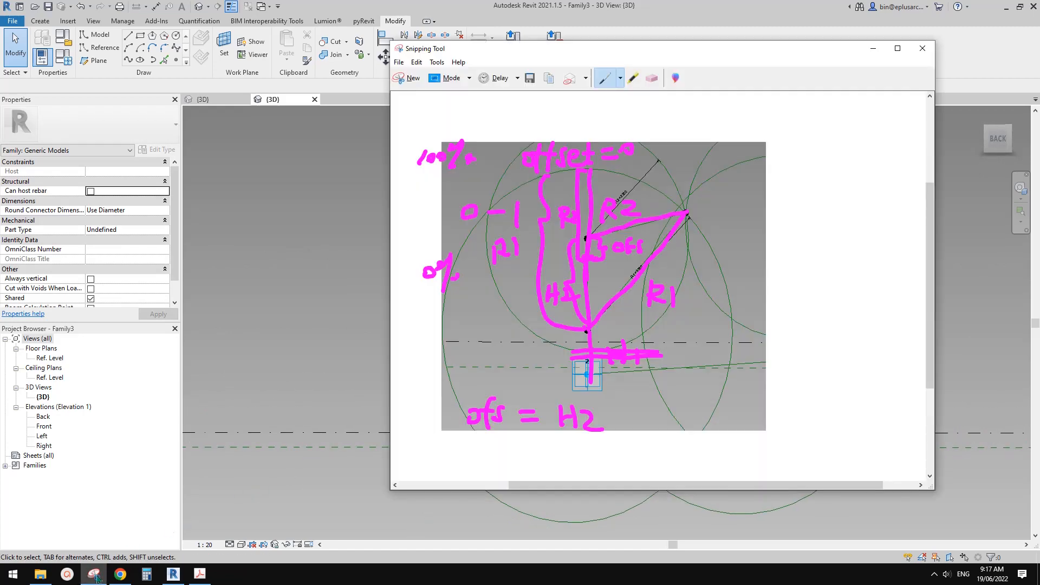
{"action": "left_click", "coordinate": [413, 78]}
{"action": "left_click_drag", "start_coordinate": [335, 136], "coordinate": [875, 514]}
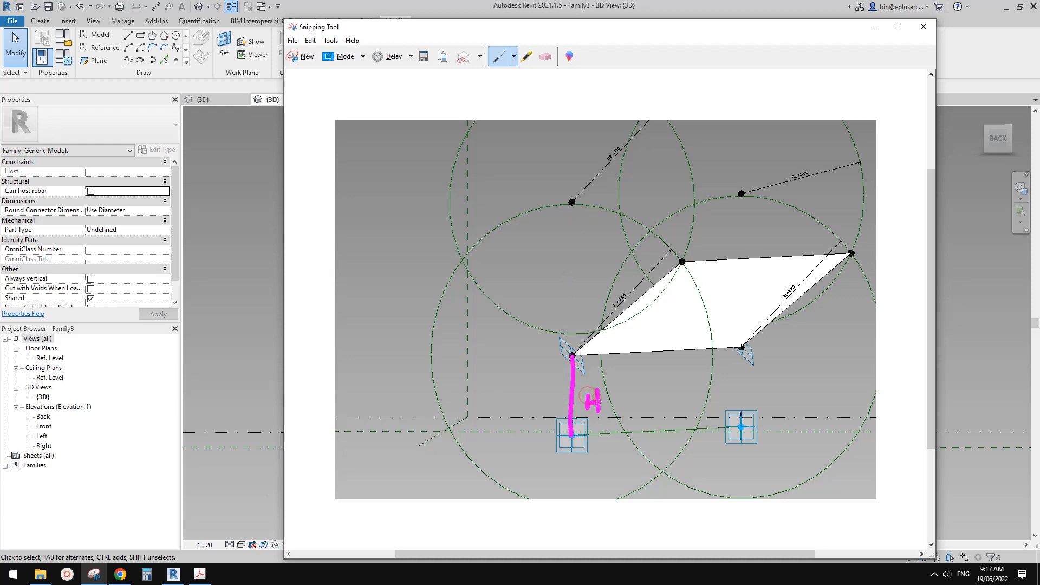
{"action": "left_click_drag", "start_coordinate": [559, 386], "coordinate": [560, 298]}
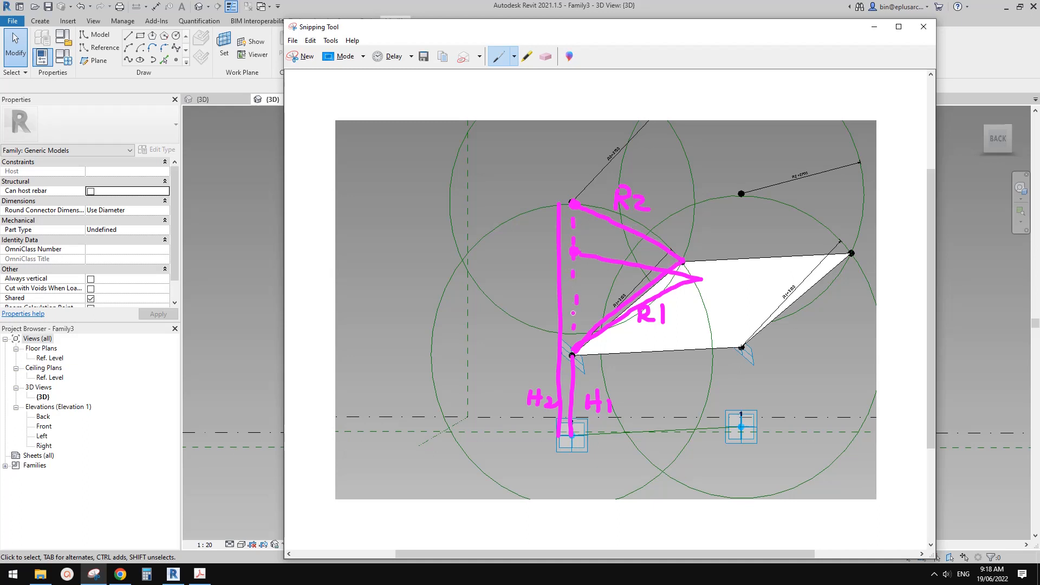
{"action": "left_click_drag", "start_coordinate": [573, 313], "coordinate": [573, 310]}
Switch to Revit, review the surfaces in the Parametric Shade (Adaptive) family's 3D view, and return to the annotated snip.
{"action": "left_click", "coordinate": [252, 209]}
{"action": "left_click", "coordinate": [221, 101]}
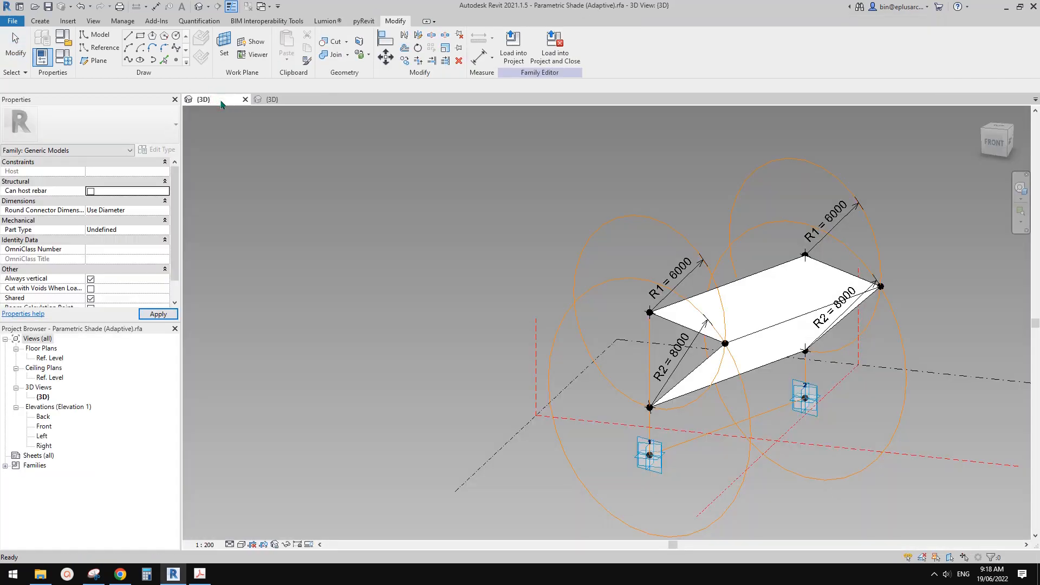
{"action": "middle_click_drag", "start_coordinate": [694, 368], "coordinate": [658, 317], "text": "shift"}
{"action": "left_click", "coordinate": [274, 100]}
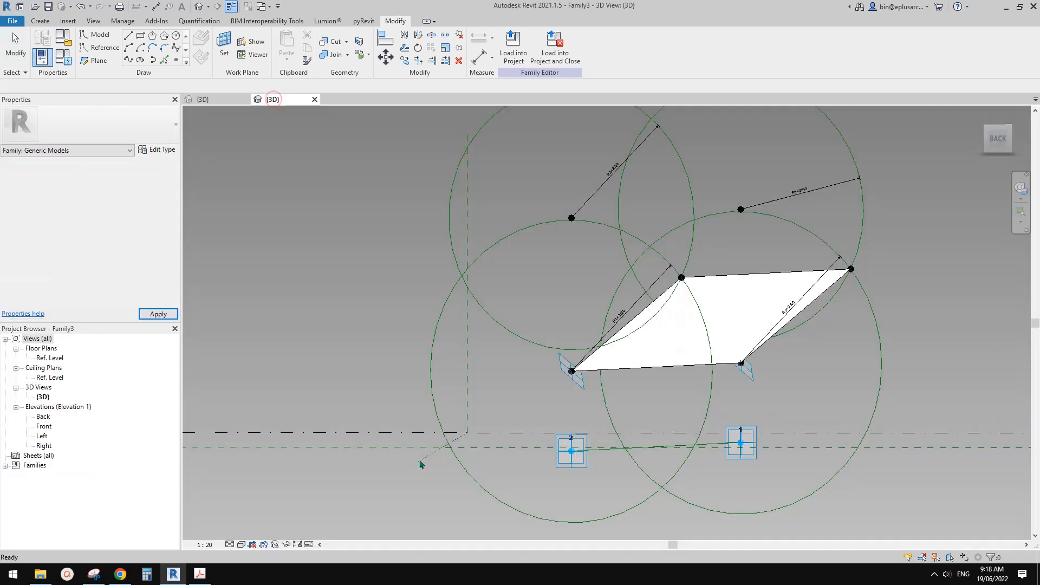
{"action": "left_click", "coordinate": [94, 574]}
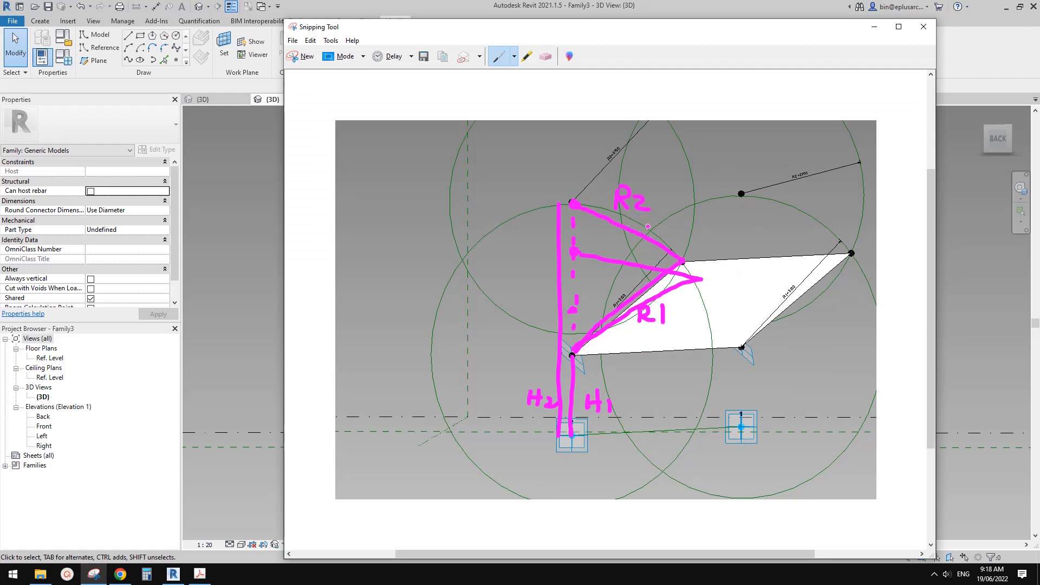
Switch to Revit and set the family parameters R1 to 4000 and R2 to 2000.
{"action": "left_click", "coordinate": [241, 297]}
{"action": "middle_click_drag", "start_coordinate": [515, 299], "coordinate": [511, 306]}
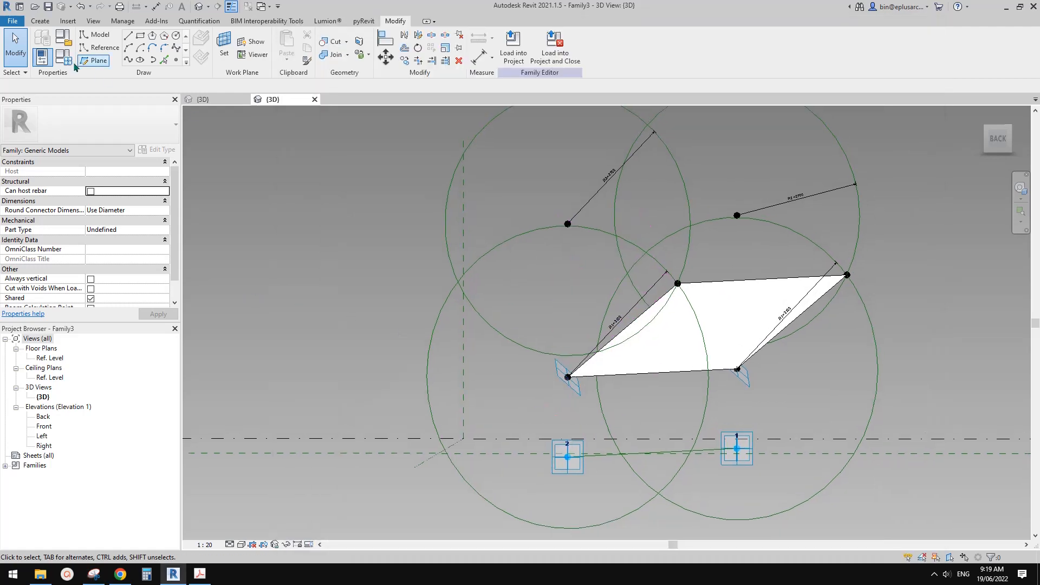
{"action": "left_click", "coordinate": [65, 59]}
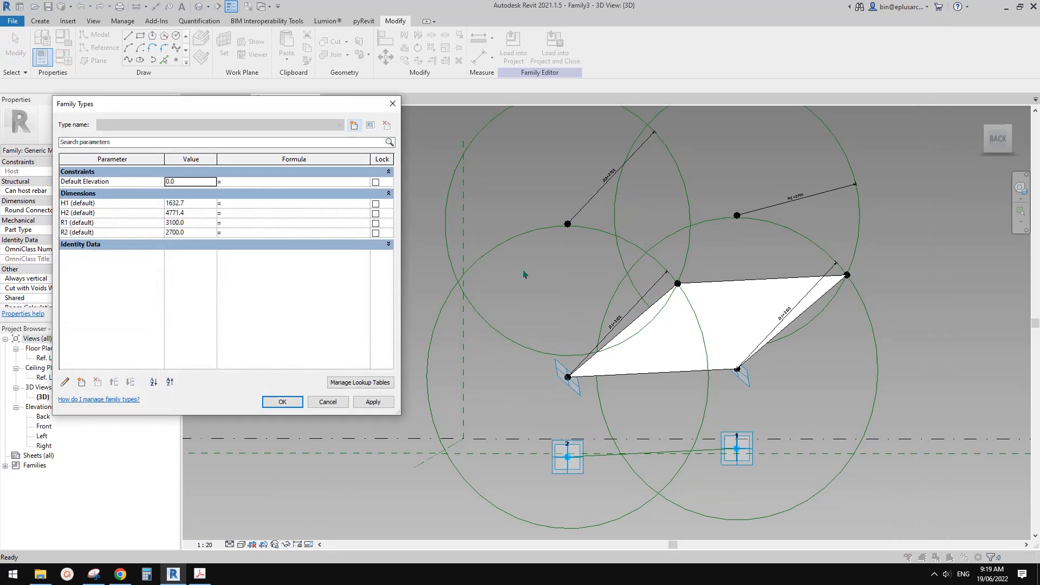
{"action": "left_click", "coordinate": [189, 224]}
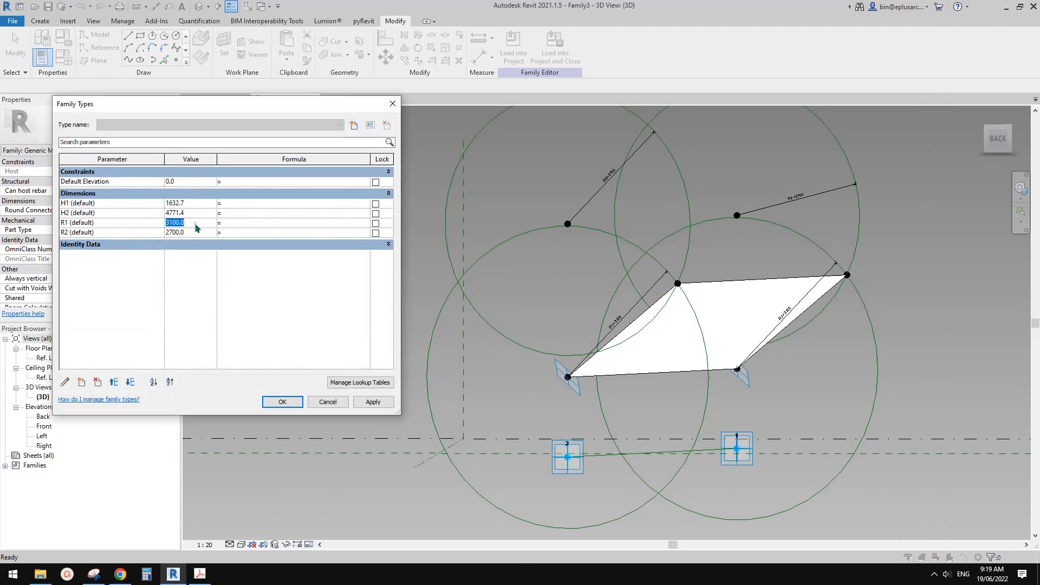
{"action": "type", "text": "4000"}
{"action": "left_click", "coordinate": [196, 233]}
{"action": "type", "text": "2000"}
{"action": "left_click", "coordinate": [373, 401]}
{"action": "left_click", "coordinate": [285, 401]}
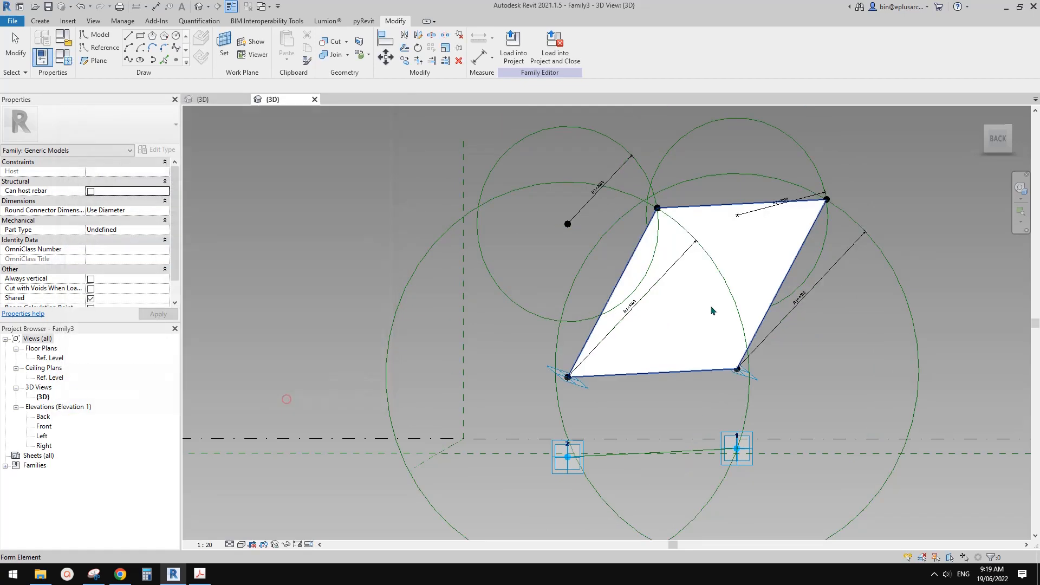
Switch to Snipping Tool, capture the updated shade geometry, and sketch the R2 and R1 arms with labels.
{"action": "left_click", "coordinate": [94, 574]}
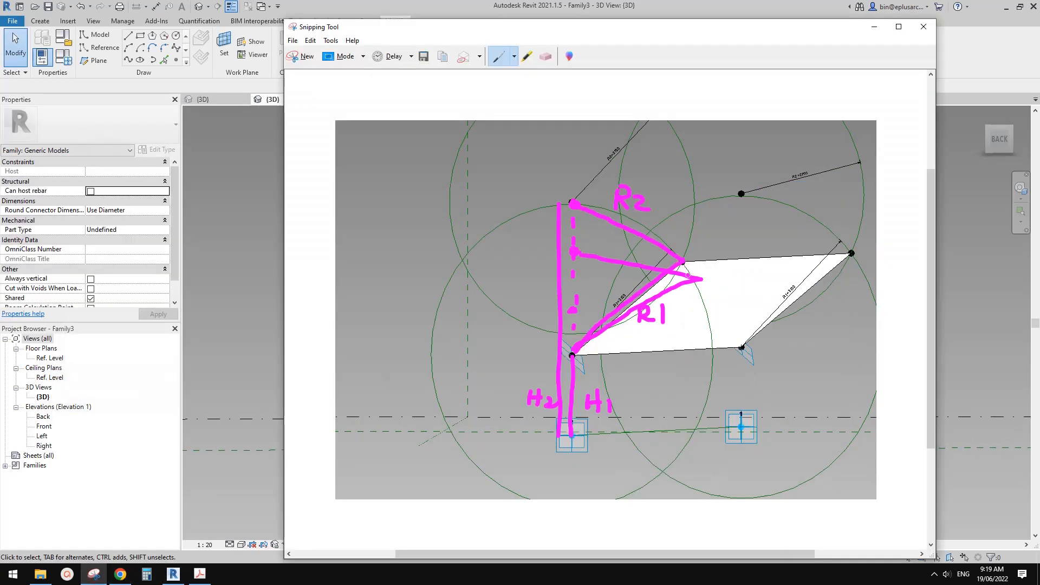
{"action": "left_click", "coordinate": [307, 57]}
{"action": "left_click_drag", "start_coordinate": [399, 133], "coordinate": [827, 467]}
{"action": "mouse_move", "coordinate": [567, 224]}
{"action": "left_mouse_down"}
{"action": "mouse_move", "coordinate": [661, 213]}
{"action": "mouse_move", "coordinate": [600, 199]}
{"action": "mouse_move", "coordinate": [616, 211]}
{"action": "left_mouse_up"}
{"action": "mouse_move", "coordinate": [621, 200]}
{"action": "left_mouse_down"}
{"action": "mouse_move", "coordinate": [633, 206]}
{"action": "mouse_move", "coordinate": [567, 376]}
{"action": "left_mouse_up"}
{"action": "left_click_drag", "start_coordinate": [628, 291], "coordinate": [626, 313]}
{"action": "left_click_drag", "start_coordinate": [628, 292], "coordinate": [651, 307]}
{"action": "left_click_drag", "start_coordinate": [656, 293], "coordinate": [660, 313]}
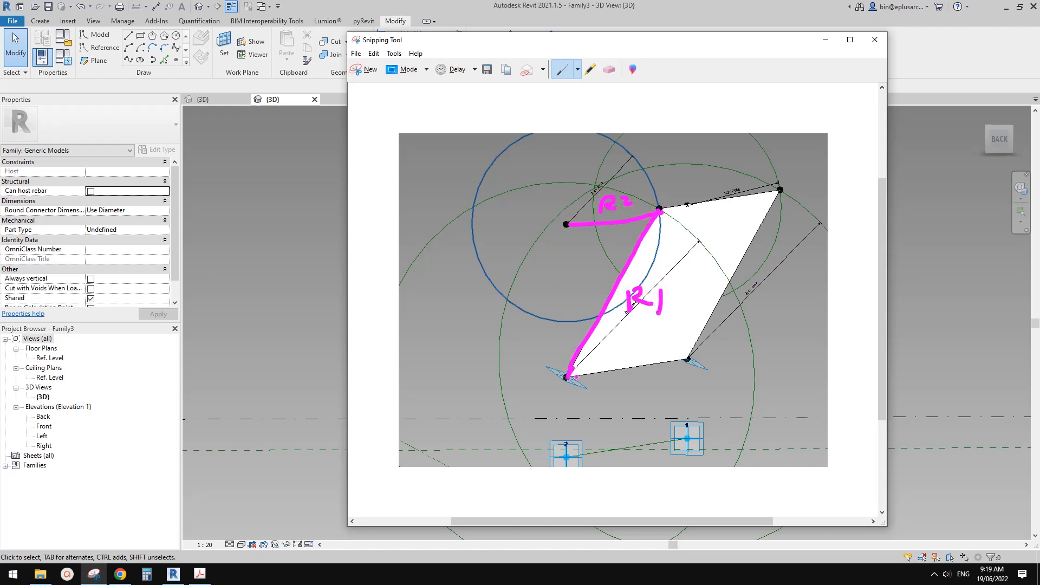
Sketch the height from the lower raised point down to adaptive point 2 and label it H1.
{"action": "left_click_drag", "start_coordinate": [566, 378], "coordinate": [566, 463]}
{"action": "left_click_drag", "start_coordinate": [566, 463], "coordinate": [574, 454]}
{"action": "left_click_drag", "start_coordinate": [587, 408], "coordinate": [587, 426]}
{"action": "left_click_drag", "start_coordinate": [588, 416], "coordinate": [597, 425]}
{"action": "left_click_drag", "start_coordinate": [609, 415], "coordinate": [611, 428]}
Sketch the vertical line between the two raised points and bracket the folded R2 length at its upper end.
{"action": "left_click_drag", "start_coordinate": [566, 224], "coordinate": [566, 376]}
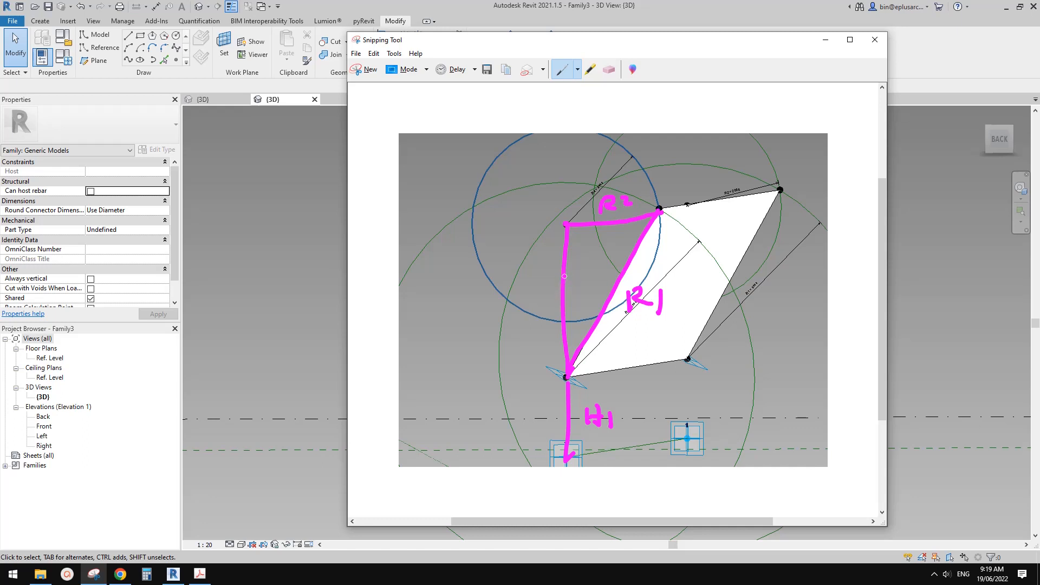
{"action": "left_click_drag", "start_coordinate": [563, 271], "coordinate": [562, 271]}
{"action": "left_click_drag", "start_coordinate": [567, 183], "coordinate": [568, 233]}
{"action": "mouse_move", "coordinate": [569, 184]}
{"action": "left_mouse_down"}
{"action": "mouse_move", "coordinate": [548, 191]}
{"action": "mouse_move", "coordinate": [543, 219]}
{"action": "mouse_move", "coordinate": [561, 272]}
{"action": "left_mouse_up"}
{"action": "left_click_drag", "start_coordinate": [509, 210], "coordinate": [533, 225]}
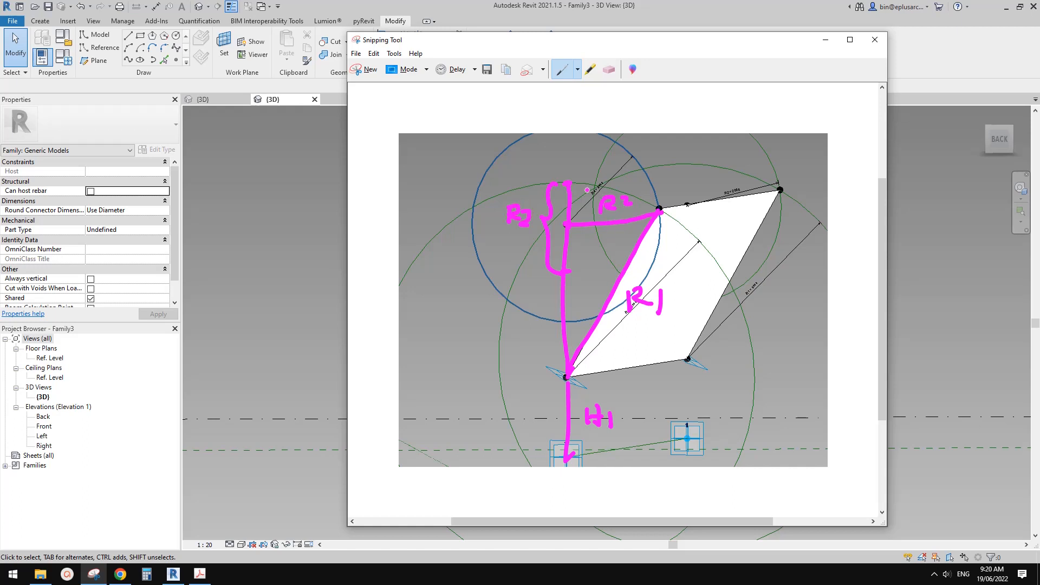
Bracket and label the full R1 length along the vertical, and mark the gap below the upper raised point with a question mark.
{"action": "mouse_move", "coordinate": [565, 183]}
{"action": "left_mouse_down"}
{"action": "mouse_move", "coordinate": [497, 197]}
{"action": "mouse_move", "coordinate": [503, 268]}
{"action": "mouse_move", "coordinate": [494, 273]}
{"action": "mouse_move", "coordinate": [503, 347]}
{"action": "mouse_move", "coordinate": [566, 377]}
{"action": "left_mouse_up"}
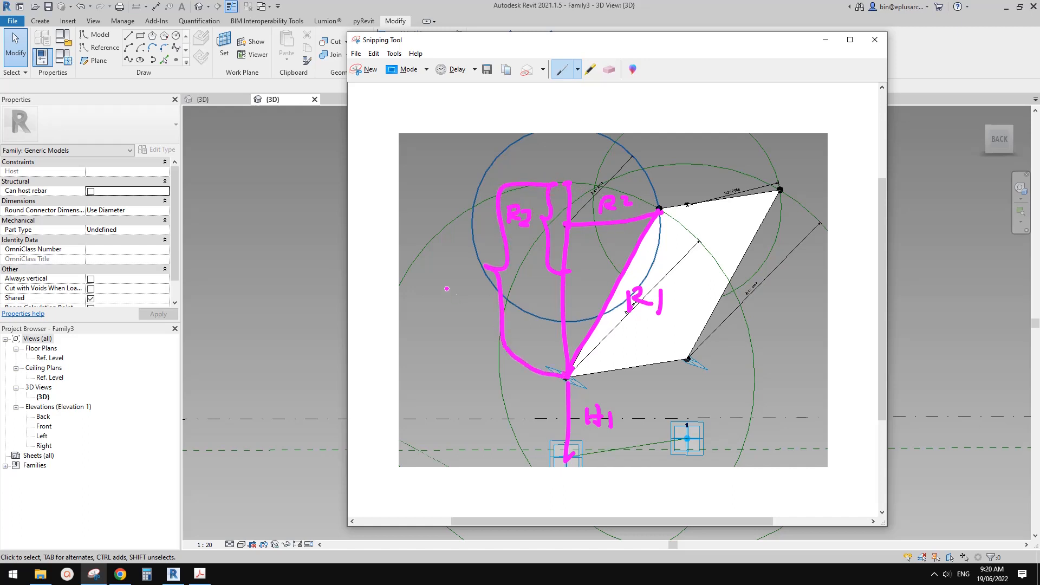
{"action": "mouse_move", "coordinate": [438, 265]}
{"action": "left_mouse_down"}
{"action": "mouse_move", "coordinate": [439, 285]}
{"action": "mouse_move", "coordinate": [444, 271]}
{"action": "mouse_move", "coordinate": [460, 276]}
{"action": "left_mouse_up"}
{"action": "left_click_drag", "start_coordinate": [467, 259], "coordinate": [470, 277]}
{"action": "mouse_move", "coordinate": [571, 234]}
{"action": "left_mouse_down"}
{"action": "mouse_move", "coordinate": [586, 254]}
{"action": "mouse_move", "coordinate": [565, 273]}
{"action": "left_mouse_up"}
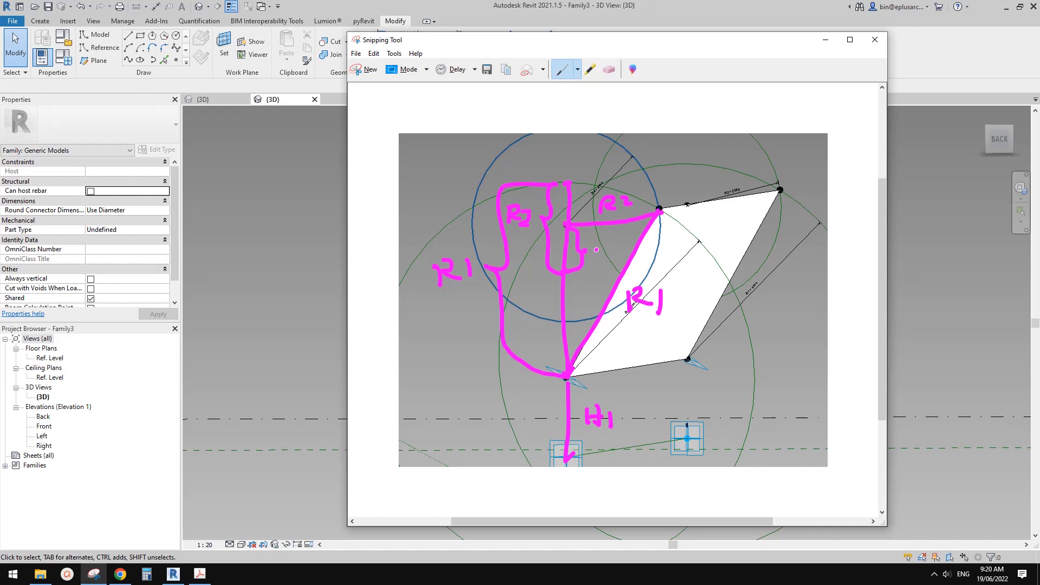
{"action": "mouse_move", "coordinate": [592, 246]}
{"action": "left_mouse_down"}
{"action": "mouse_move", "coordinate": [597, 238]}
{"action": "mouse_move", "coordinate": [595, 259]}
{"action": "left_mouse_up"}
{"action": "left_click", "coordinate": [596, 265]}
Sketch the overall height labelled H2 and correct its upper end mark to the level of the upper raised point.
{"action": "mouse_move", "coordinate": [410, 192]}
{"action": "left_mouse_down"}
{"action": "mouse_move", "coordinate": [464, 188]}
{"action": "mouse_move", "coordinate": [412, 260]}
{"action": "mouse_move", "coordinate": [410, 456]}
{"action": "mouse_move", "coordinate": [443, 458]}
{"action": "mouse_move", "coordinate": [417, 461]}
{"action": "mouse_move", "coordinate": [414, 202]}
{"action": "left_mouse_up"}
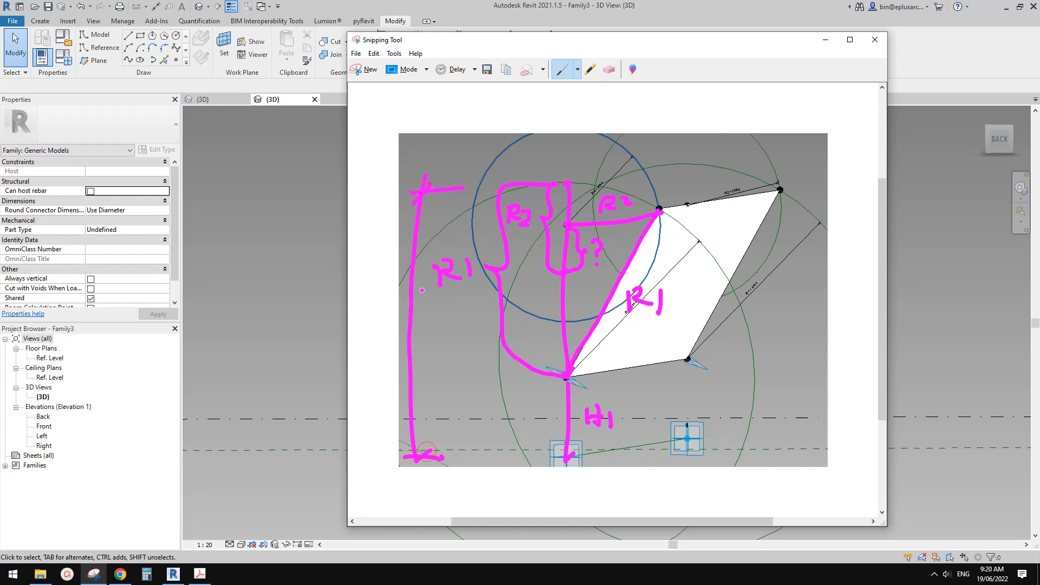
{"action": "mouse_move", "coordinate": [421, 366]}
{"action": "left_mouse_down"}
{"action": "mouse_move", "coordinate": [419, 382]}
{"action": "mouse_move", "coordinate": [435, 367]}
{"action": "left_mouse_up"}
{"action": "left_click_drag", "start_coordinate": [443, 365], "coordinate": [455, 380]}
{"action": "left_click", "coordinate": [608, 69]}
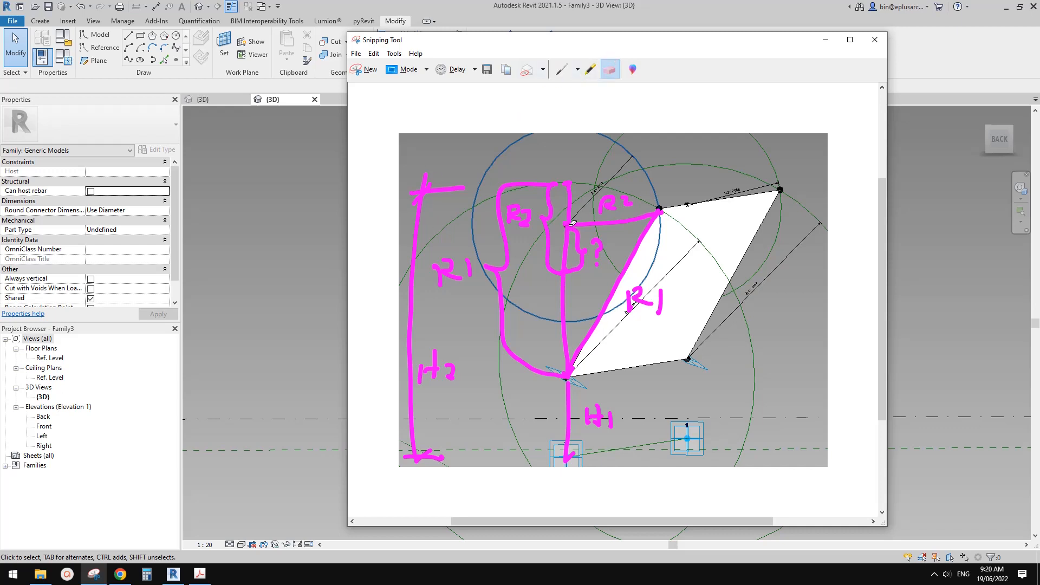
{"action": "left_click", "coordinate": [437, 196]}
{"action": "left_click", "coordinate": [561, 69]}
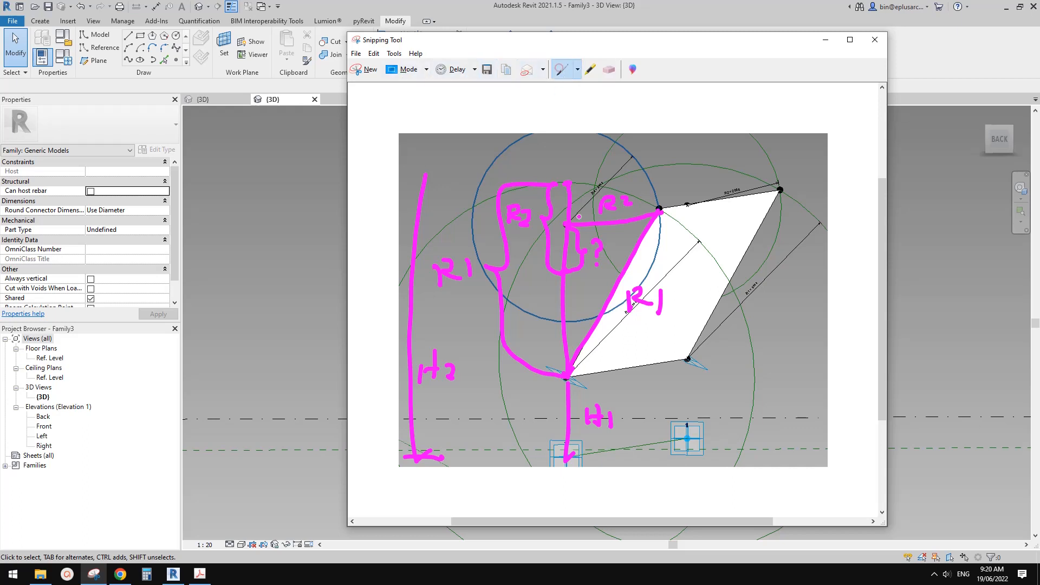
{"action": "left_click_drag", "start_coordinate": [437, 225], "coordinate": [405, 235]}
Bracket the length X above the lower raised point and write the equation X = R1 - R2.
{"action": "mouse_move", "coordinate": [568, 278]}
{"action": "left_mouse_down"}
{"action": "mouse_move", "coordinate": [584, 307]}
{"action": "mouse_move", "coordinate": [573, 371]}
{"action": "left_mouse_up"}
{"action": "mouse_move", "coordinate": [603, 287]}
{"action": "left_mouse_down"}
{"action": "mouse_move", "coordinate": [590, 308]}
{"action": "mouse_move", "coordinate": [606, 304]}
{"action": "left_mouse_up"}
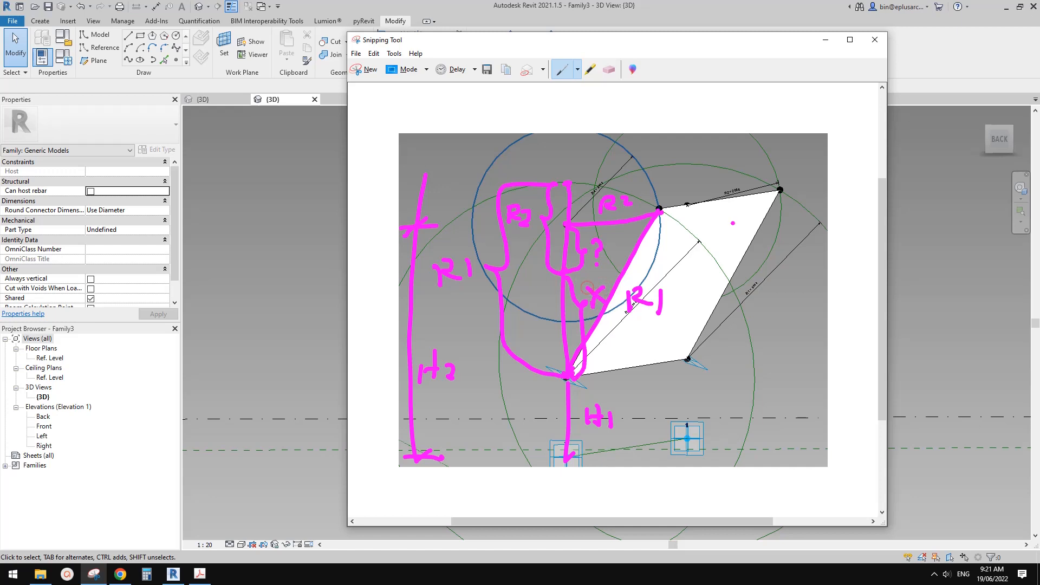
{"action": "left_click_drag", "start_coordinate": [707, 132], "coordinate": [693, 150]}
{"action": "mouse_move", "coordinate": [690, 135]}
{"action": "left_mouse_down"}
{"action": "mouse_move", "coordinate": [715, 148]}
{"action": "mouse_move", "coordinate": [741, 137]}
{"action": "mouse_move", "coordinate": [761, 152]}
{"action": "left_mouse_up"}
{"action": "mouse_move", "coordinate": [776, 130]}
{"action": "left_mouse_down"}
{"action": "mouse_move", "coordinate": [777, 149]}
{"action": "mouse_move", "coordinate": [805, 142]}
{"action": "mouse_move", "coordinate": [809, 155]}
{"action": "left_mouse_up"}
{"action": "mouse_move", "coordinate": [810, 129]}
{"action": "left_mouse_down"}
{"action": "mouse_move", "coordinate": [825, 151]}
{"action": "mouse_move", "coordinate": [854, 145]}
{"action": "left_mouse_up"}
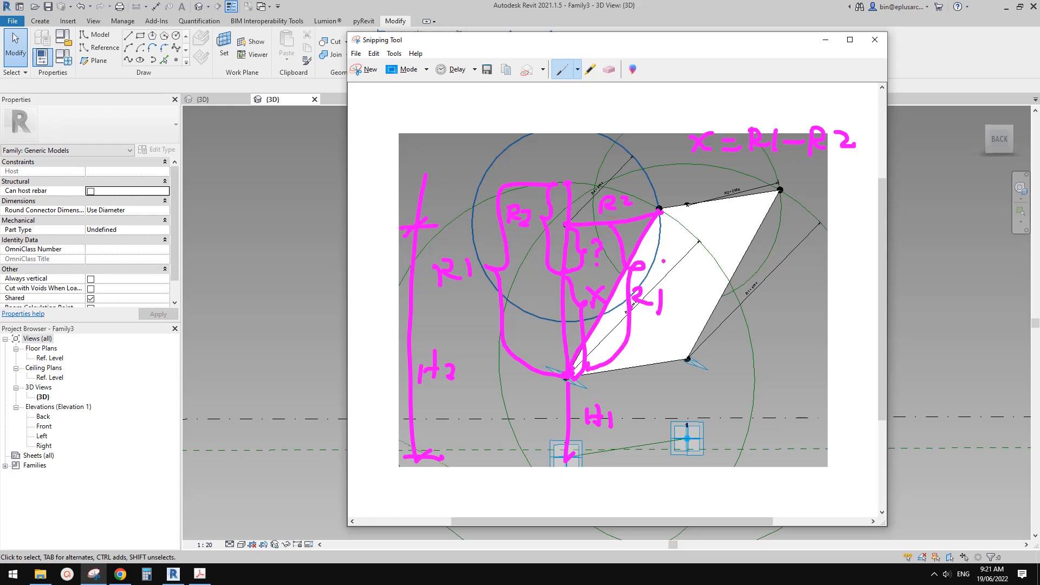
Label the distance between the two raised points Y and write the equation Y = H2 - H1.
{"action": "left_click_drag", "start_coordinate": [676, 245], "coordinate": [656, 282]}
{"action": "left_click_drag", "start_coordinate": [702, 176], "coordinate": [718, 181]}
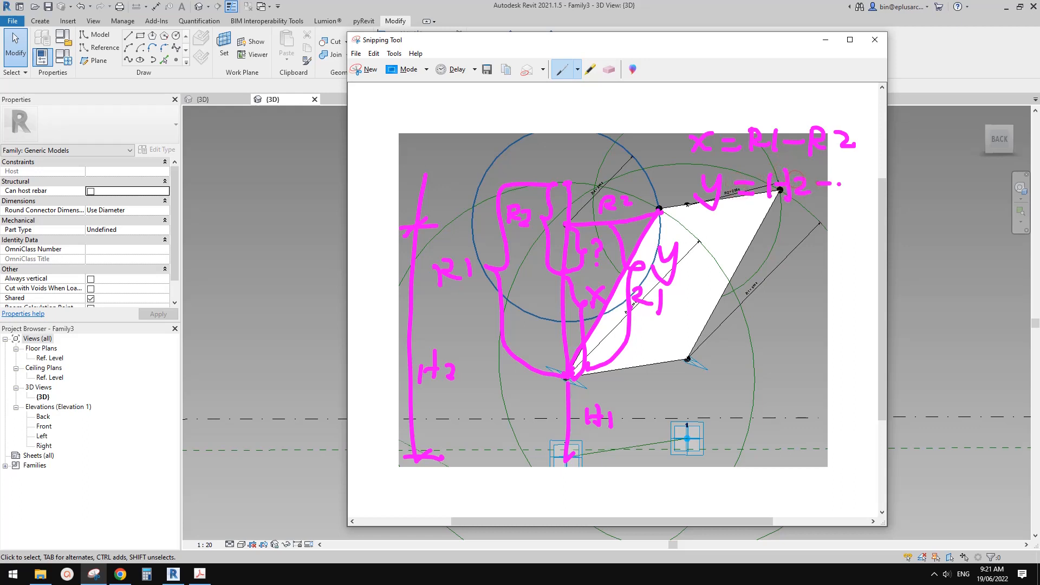
{"action": "left_click_drag", "start_coordinate": [849, 173], "coordinate": [851, 201]}
{"action": "left_click_drag", "start_coordinate": [837, 186], "coordinate": [866, 203]}
Write the equation OFS = Y - X, underline the H2 - H1 and R1 - R2 expressions, and box OFS.
{"action": "mouse_move", "coordinate": [727, 228]}
{"action": "left_mouse_down"}
{"action": "mouse_move", "coordinate": [726, 250]}
{"action": "mouse_move", "coordinate": [739, 227]}
{"action": "left_mouse_up"}
{"action": "left_click_drag", "start_coordinate": [727, 239], "coordinate": [741, 250]}
{"action": "left_click_drag", "start_coordinate": [757, 240], "coordinate": [769, 239]}
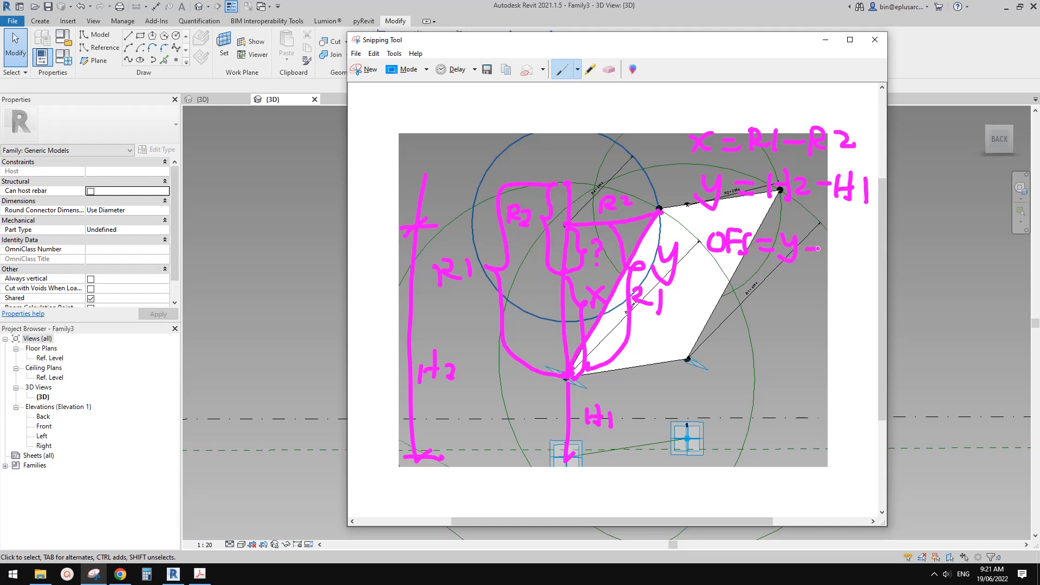
{"action": "left_click_drag", "start_coordinate": [824, 239], "coordinate": [851, 261]}
{"action": "left_click_drag", "start_coordinate": [768, 211], "coordinate": [866, 206]}
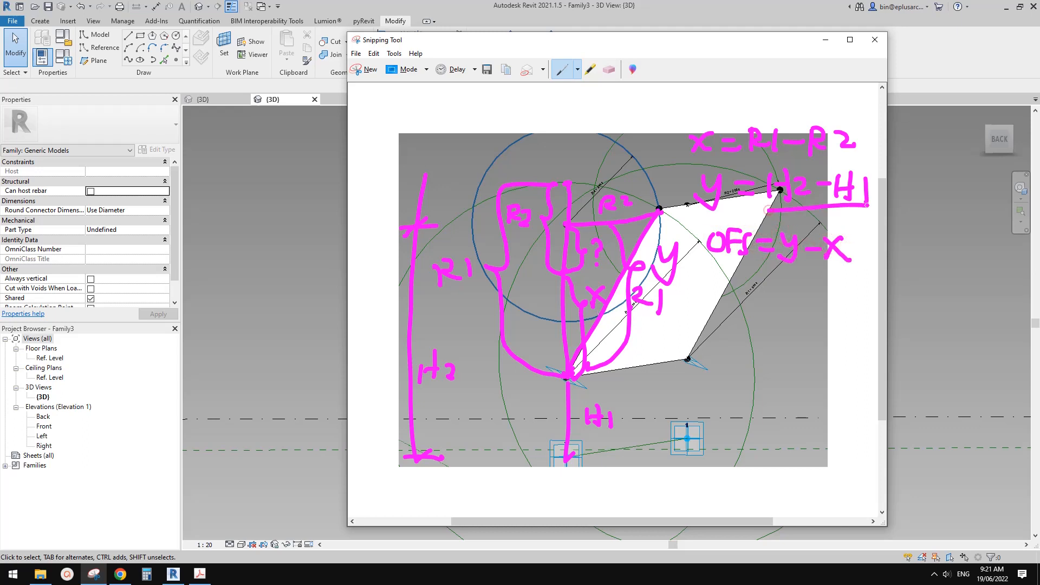
{"action": "left_click_drag", "start_coordinate": [757, 162], "coordinate": [828, 161]}
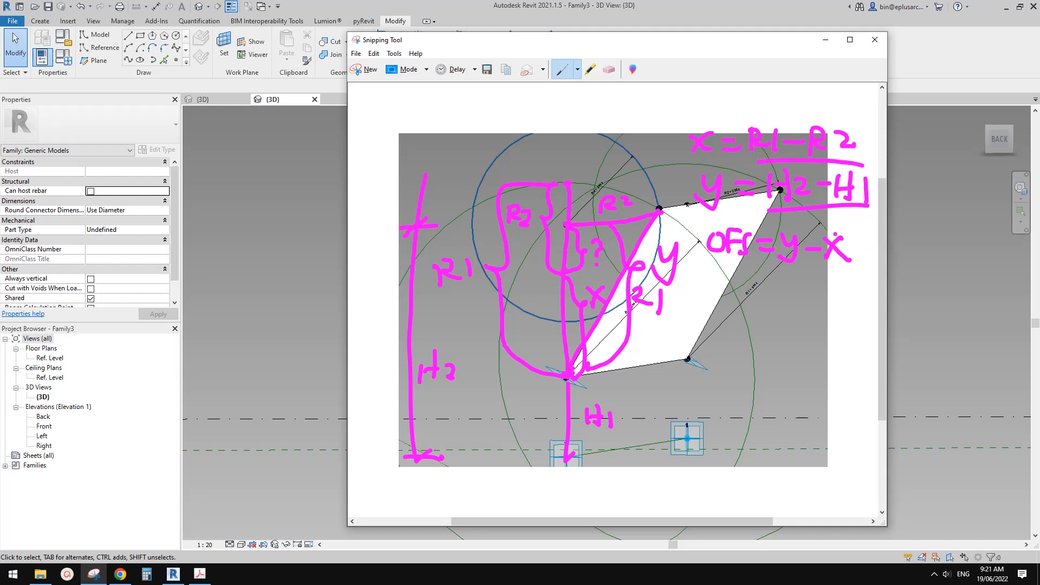
{"action": "mouse_move", "coordinate": [704, 274]}
{"action": "left_mouse_down"}
{"action": "mouse_move", "coordinate": [758, 274]}
{"action": "mouse_move", "coordinate": [709, 217]}
{"action": "mouse_move", "coordinate": [720, 279]}
{"action": "left_mouse_up"}
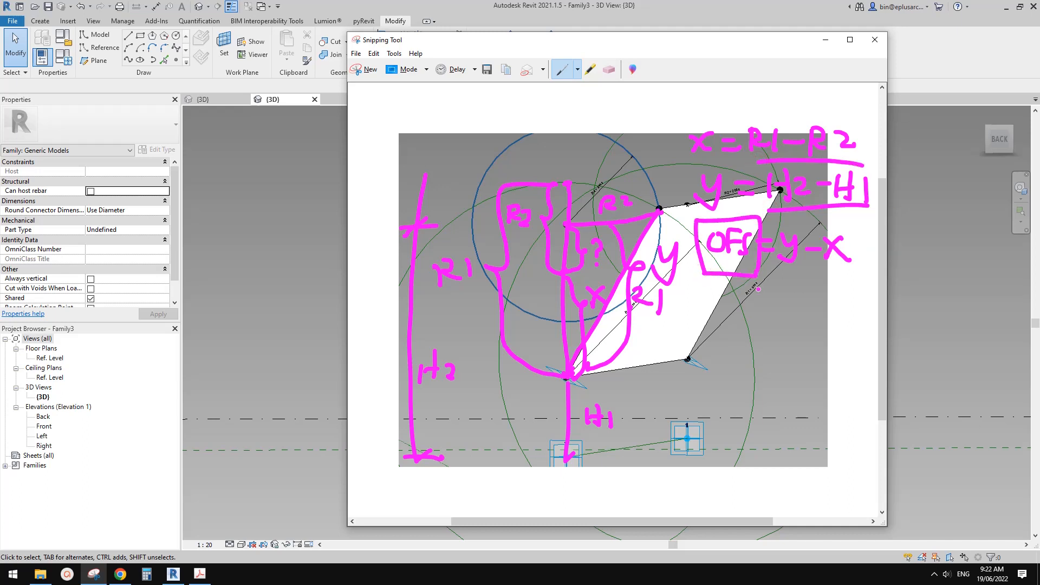
Switch to Revit and add an instance length parameter named OFS to the family, grouped under Dimensions.
{"action": "left_click", "coordinate": [301, 282]}
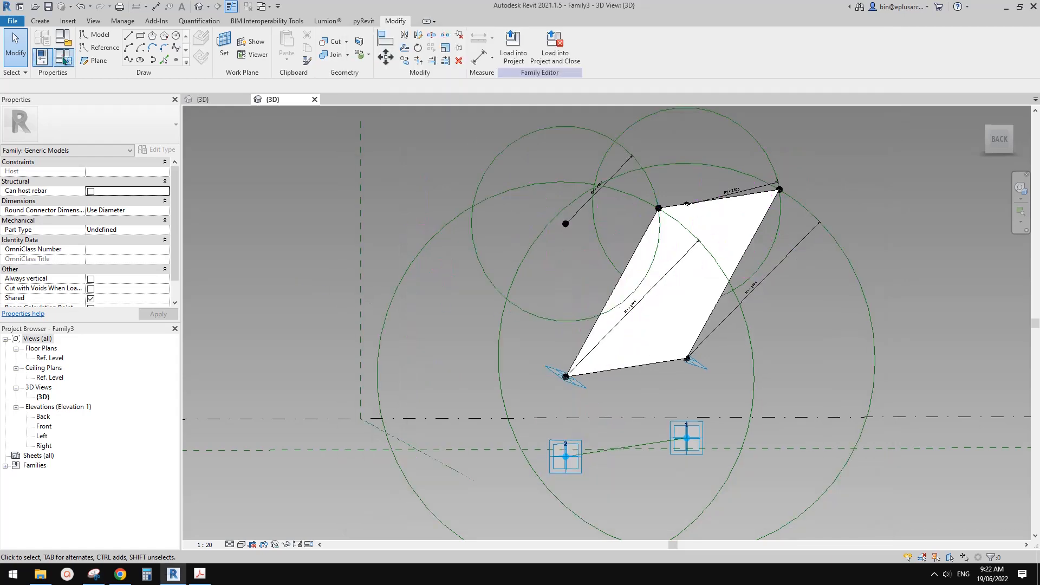
{"action": "left_click", "coordinate": [39, 62]}
{"action": "left_click", "coordinate": [82, 382]}
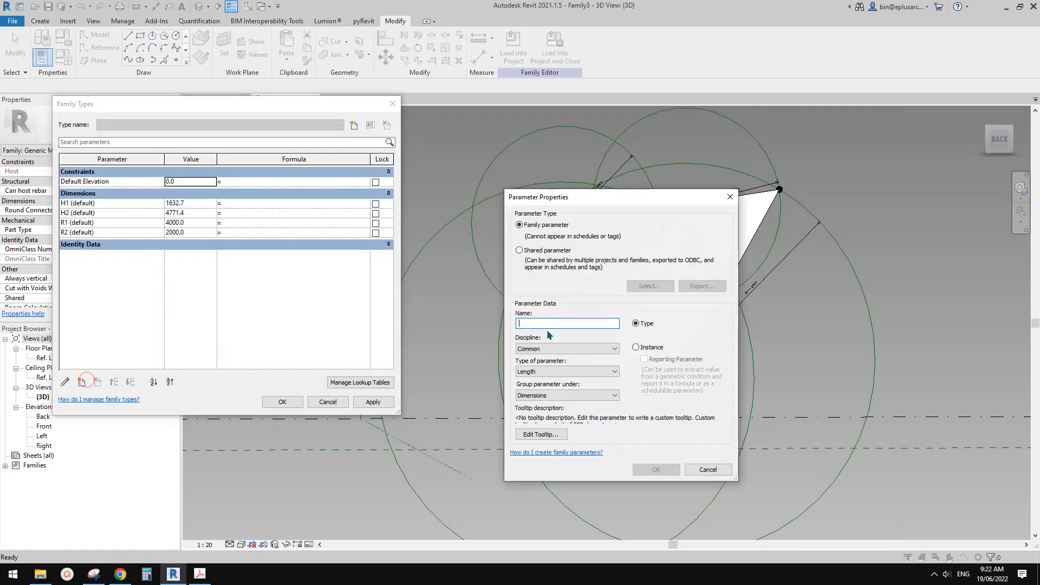
{"action": "type", "text": "OFS"}
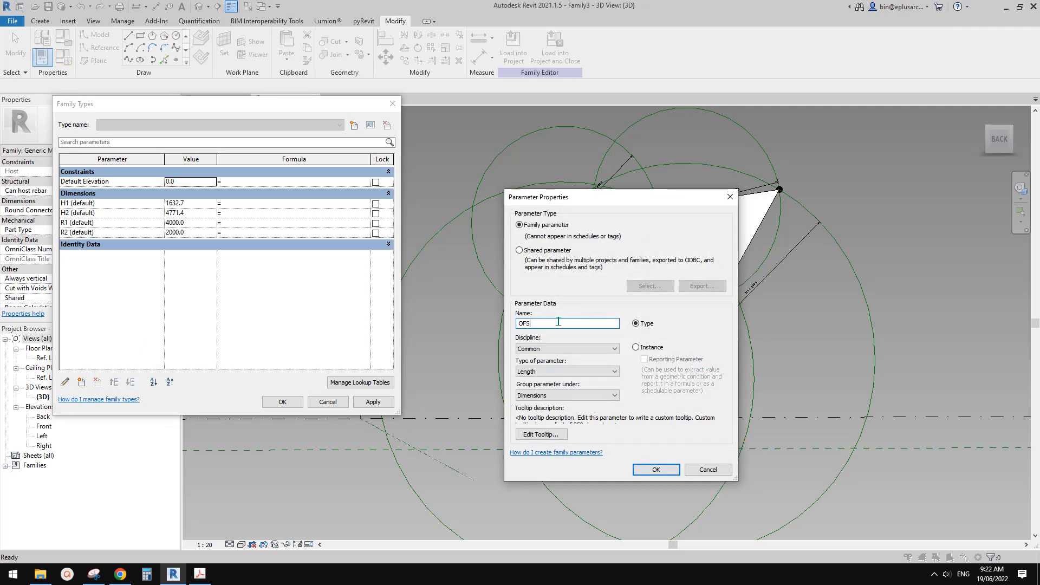
{"action": "left_click", "coordinate": [637, 347]}
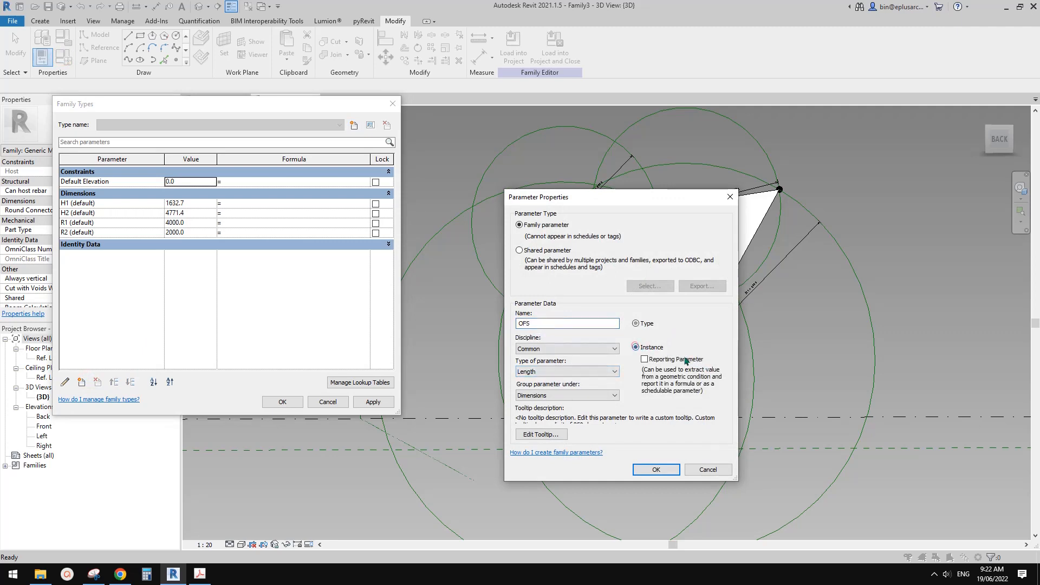
{"action": "left_click", "coordinate": [659, 469]}
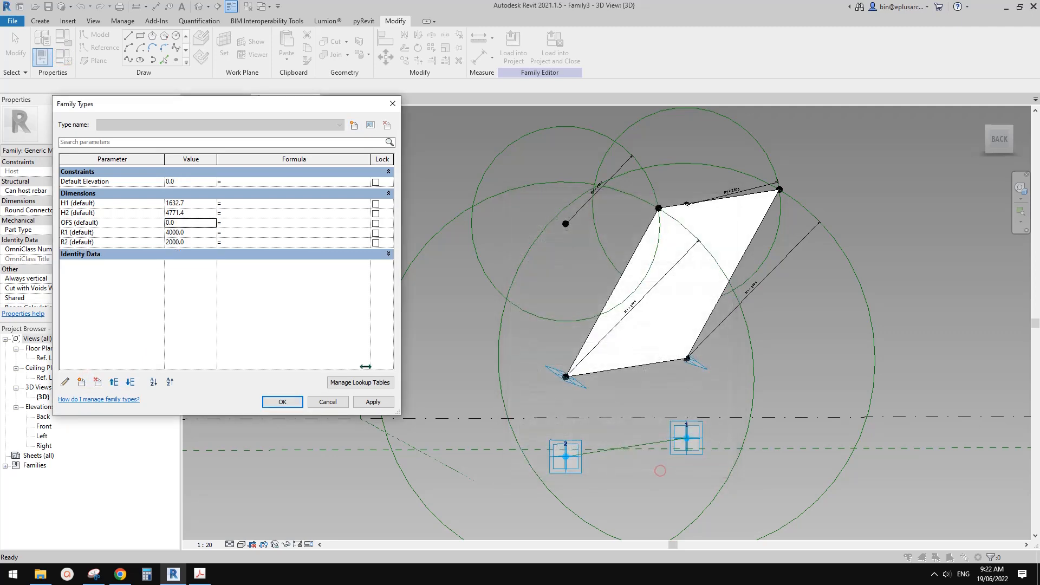
Give OFS the formula H2 - H1 - R1 + R2, consulting the annotated snip, and apply it to the family.
{"action": "left_click", "coordinate": [231, 222]}
{"action": "left_click", "coordinate": [94, 573]}
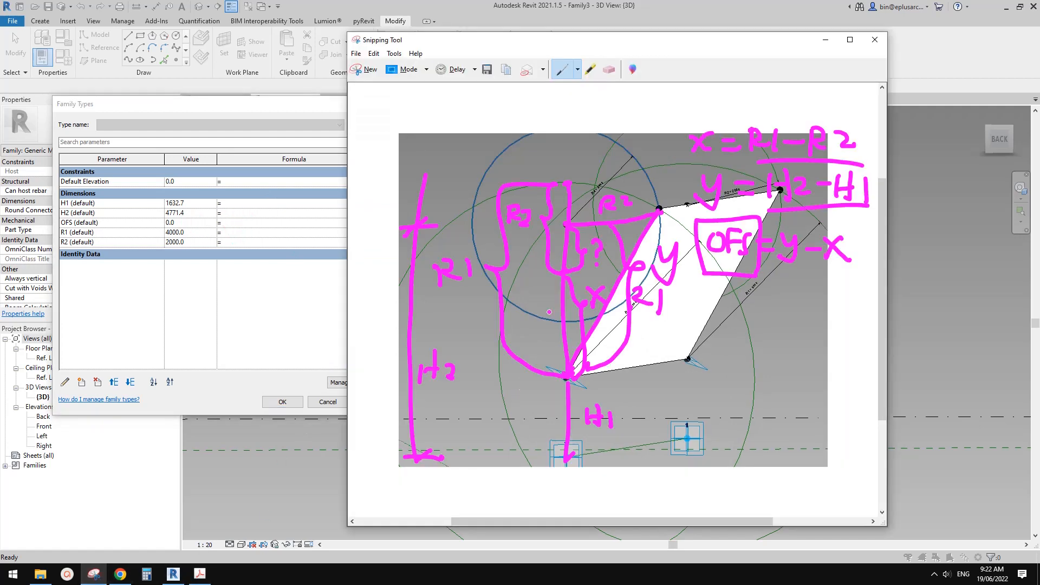
{"action": "left_click_drag", "start_coordinate": [581, 45], "coordinate": [670, 42]}
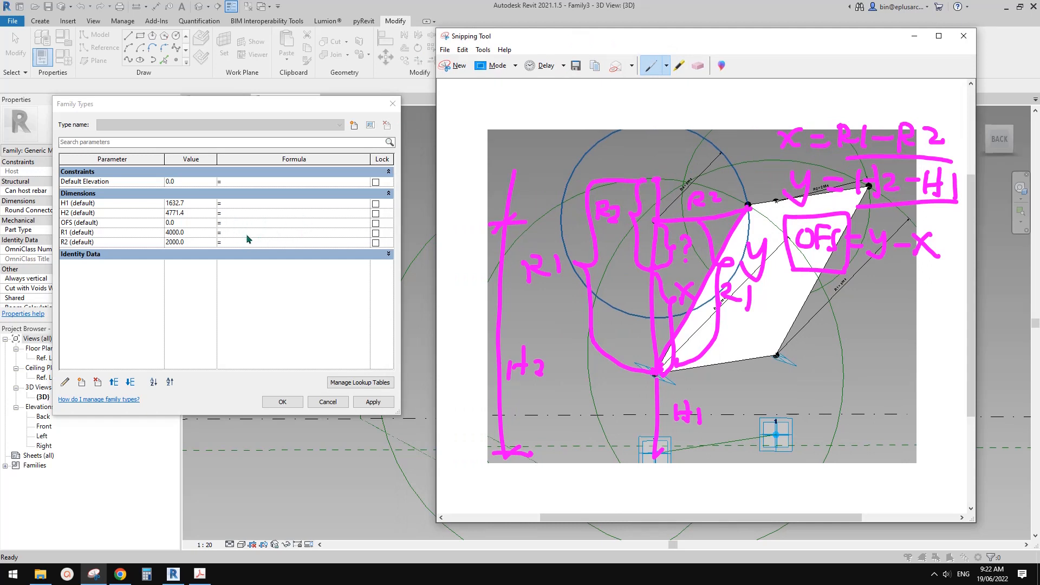
{"action": "left_click", "coordinate": [237, 221]}
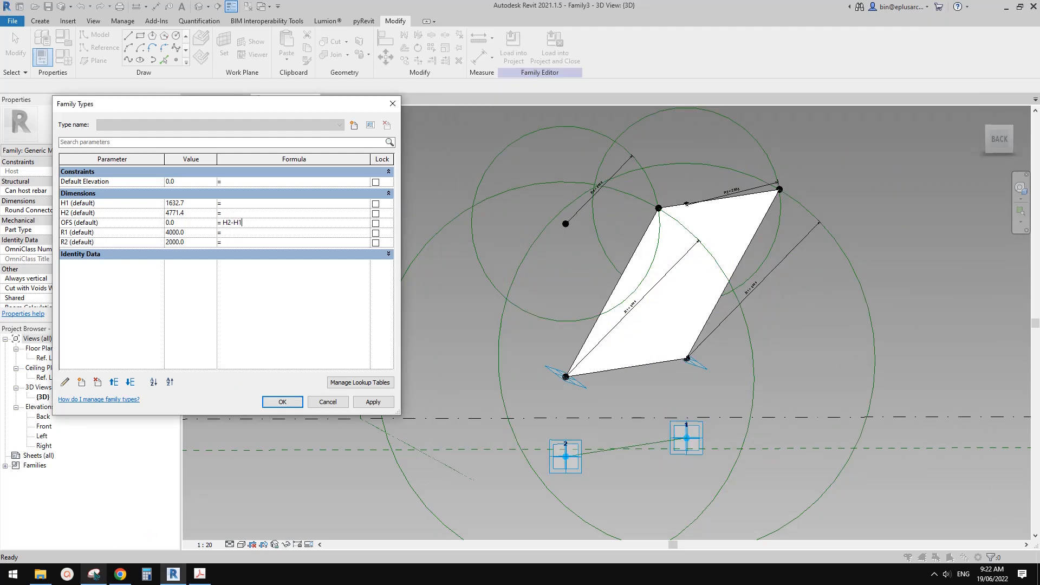
{"action": "left_click", "coordinate": [93, 574]}
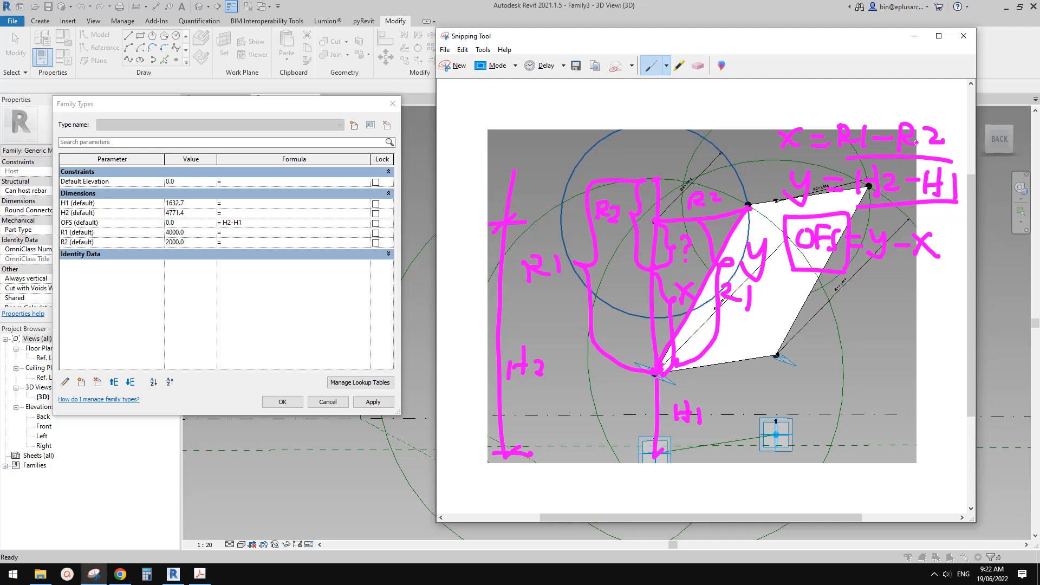
{"action": "left_click", "coordinate": [260, 223]}
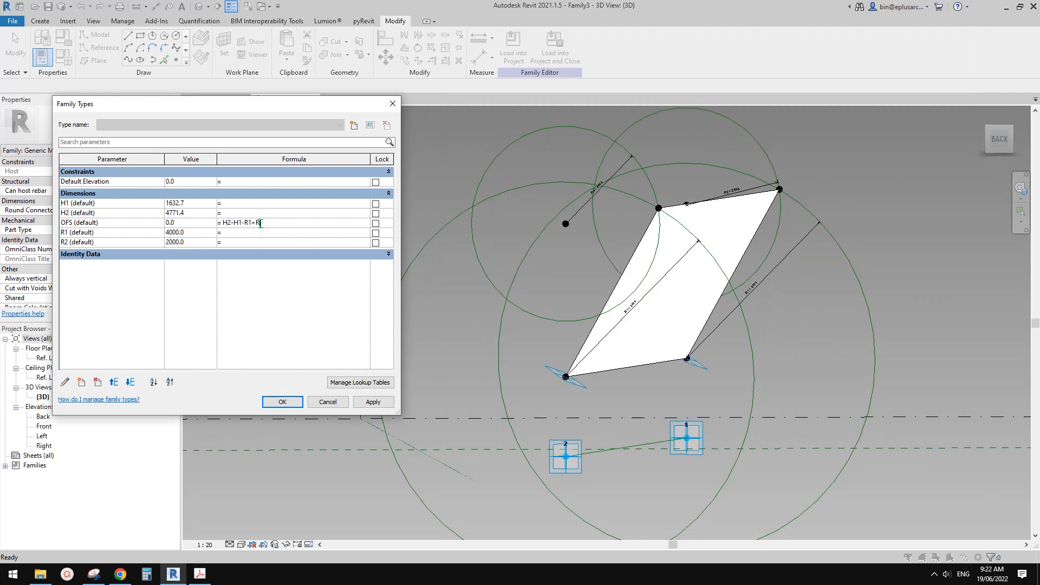
{"action": "left_click", "coordinate": [282, 253]}
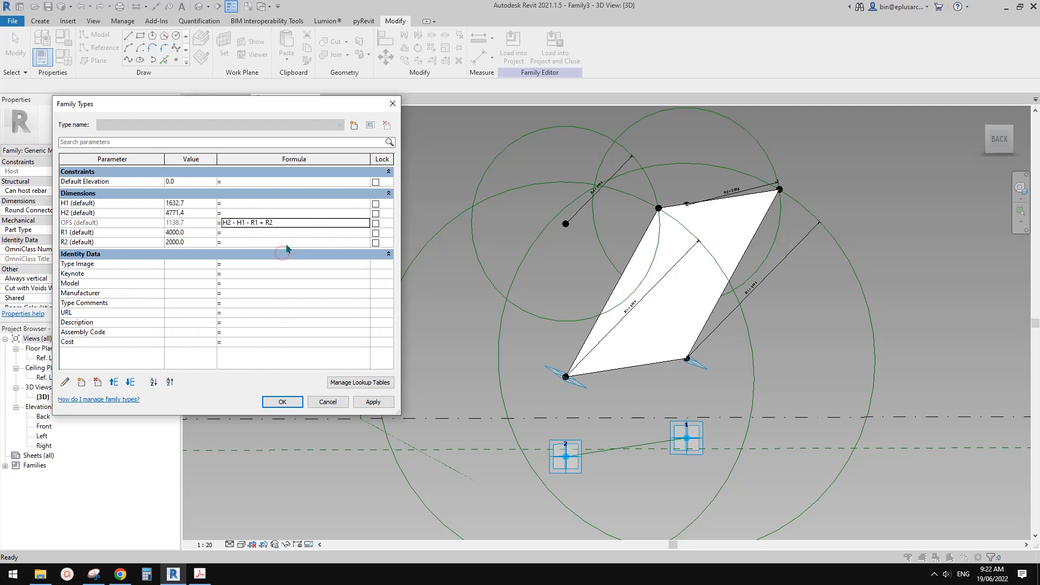
{"action": "left_click", "coordinate": [378, 401]}
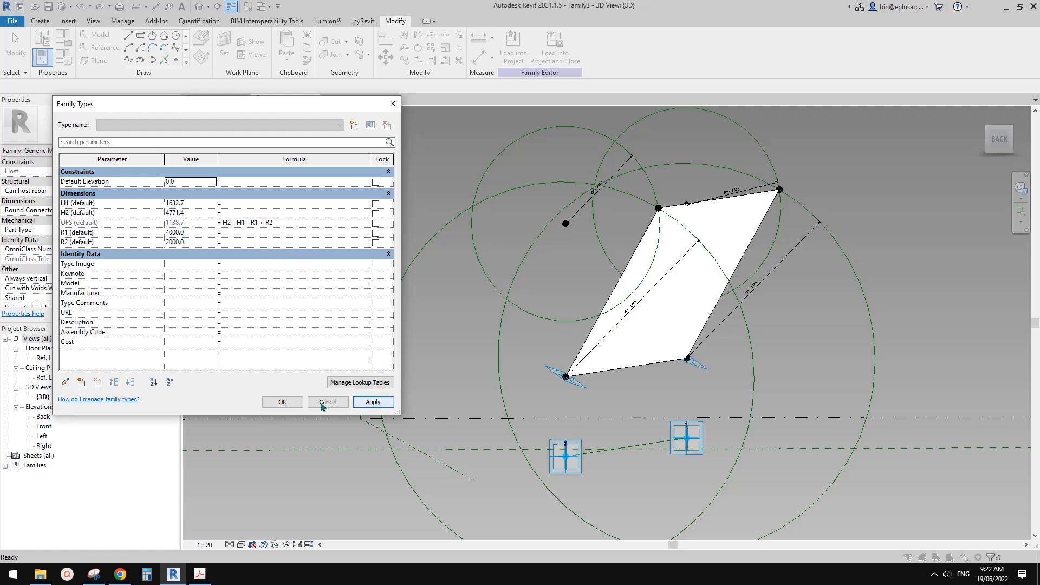
{"action": "left_click", "coordinate": [281, 401]}
{"action": "middle_click_drag", "start_coordinate": [655, 255], "coordinate": [630, 246], "text": "shift"}
{"action": "scroll", "coordinate": [615, 249], "scroll_direction": "up", "scroll_amount": 2}
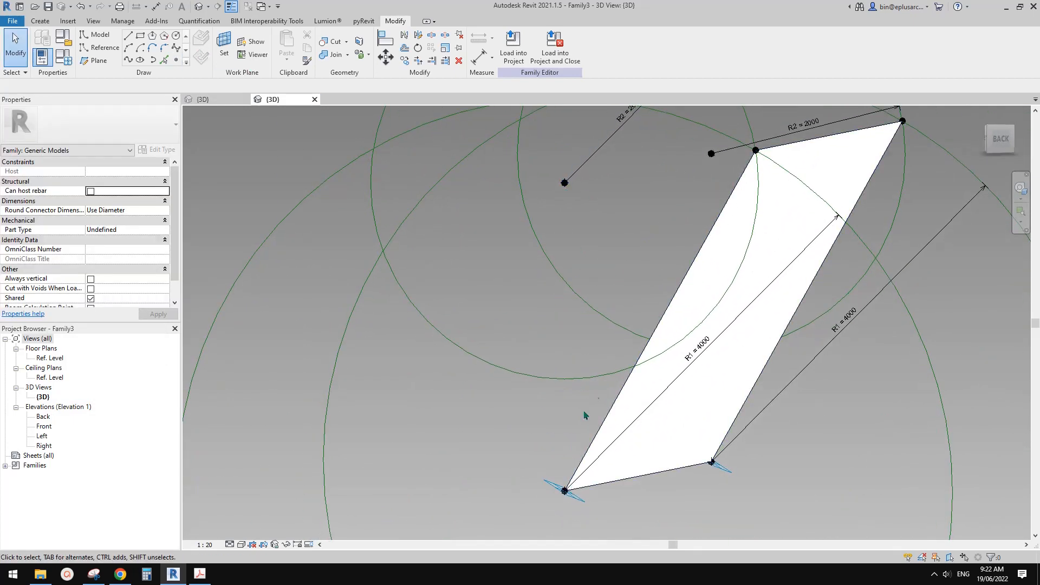
{"action": "scroll", "coordinate": [565, 434], "scroll_direction": "down", "scroll_amount": 2}
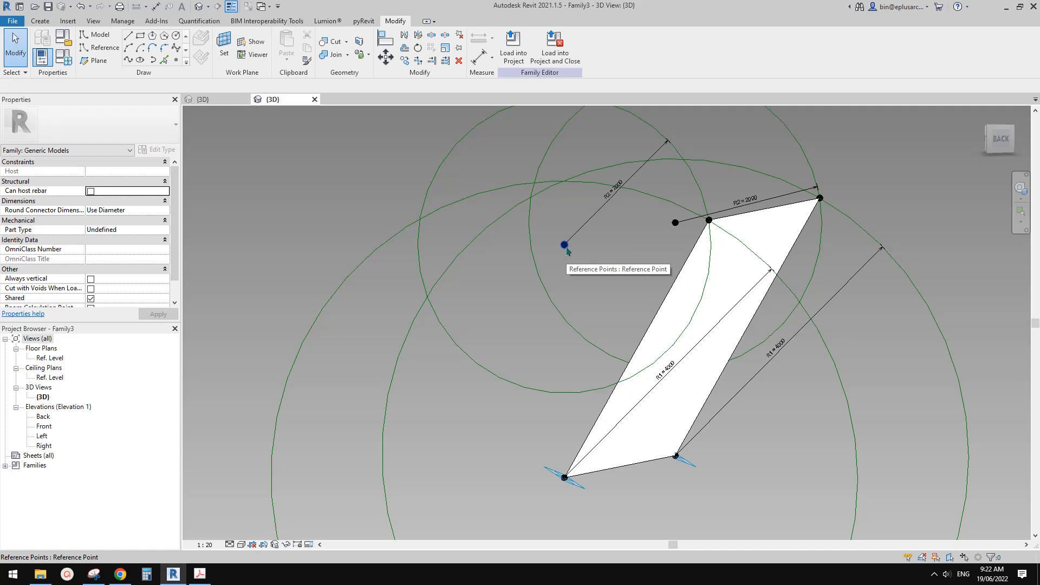
{"action": "scroll", "coordinate": [567, 250], "scroll_direction": "down", "scroll_amount": 2}
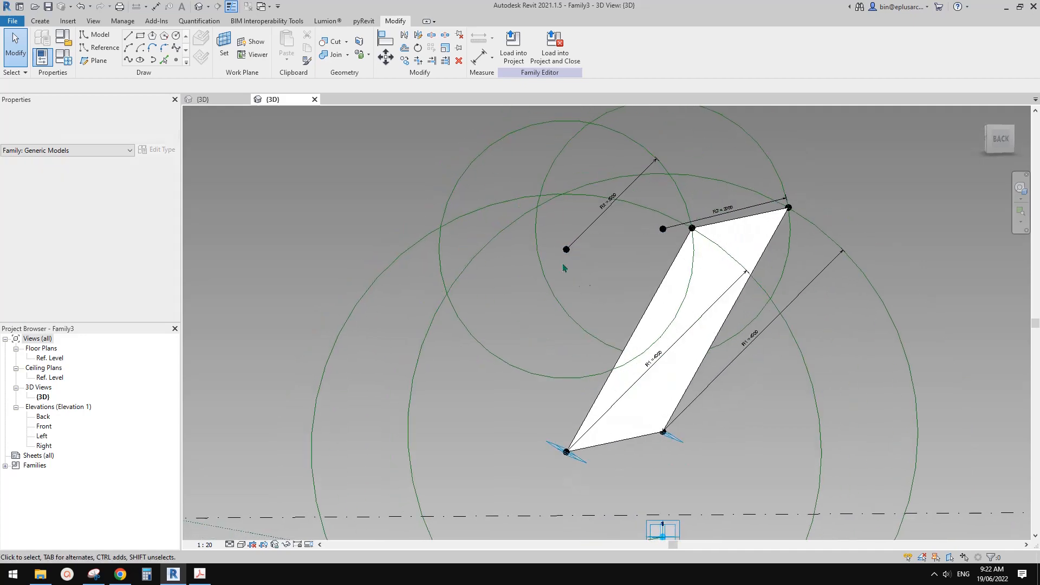
Connect the near end's lower and raised reference points with a spline through points and make it a reference line.
{"action": "left_click_drag", "start_coordinate": [523, 242], "coordinate": [599, 482]}
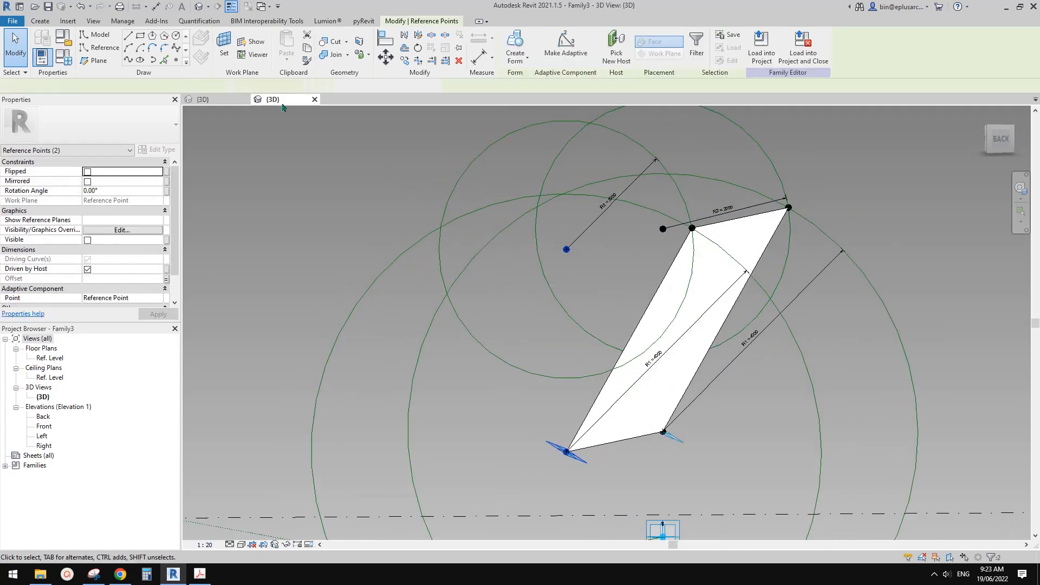
{"action": "left_click", "coordinate": [169, 60]}
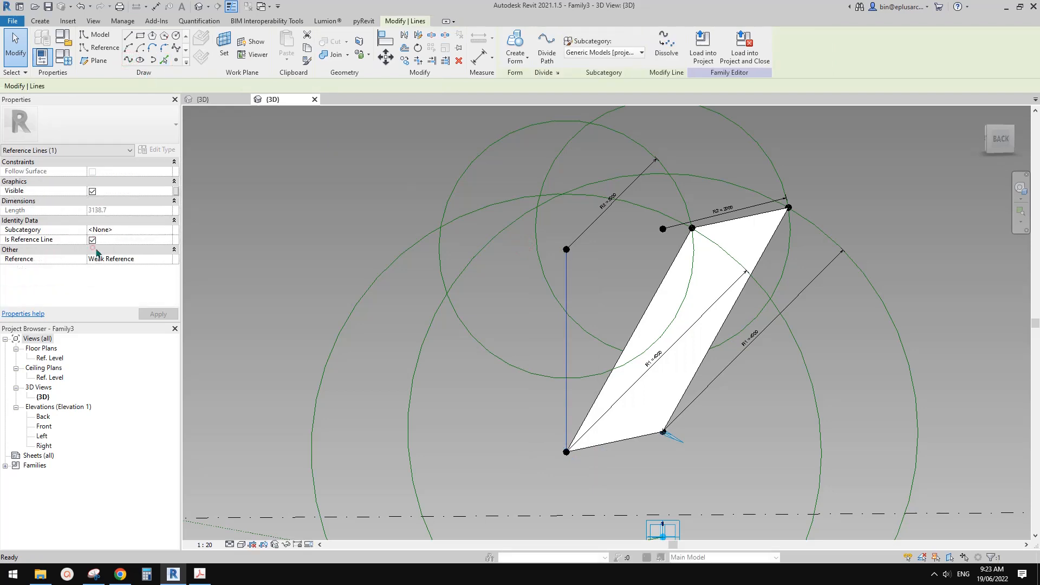
{"action": "left_click", "coordinate": [92, 239]}
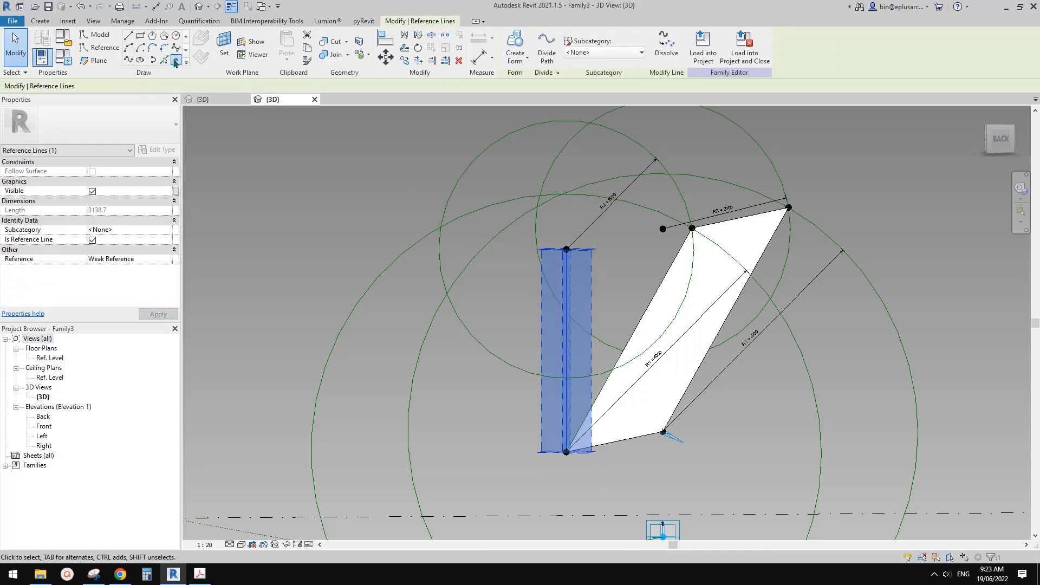
Place a reference point on the vertical reference line near its upper end and measure its position from the End.
{"action": "left_click", "coordinate": [175, 62]}
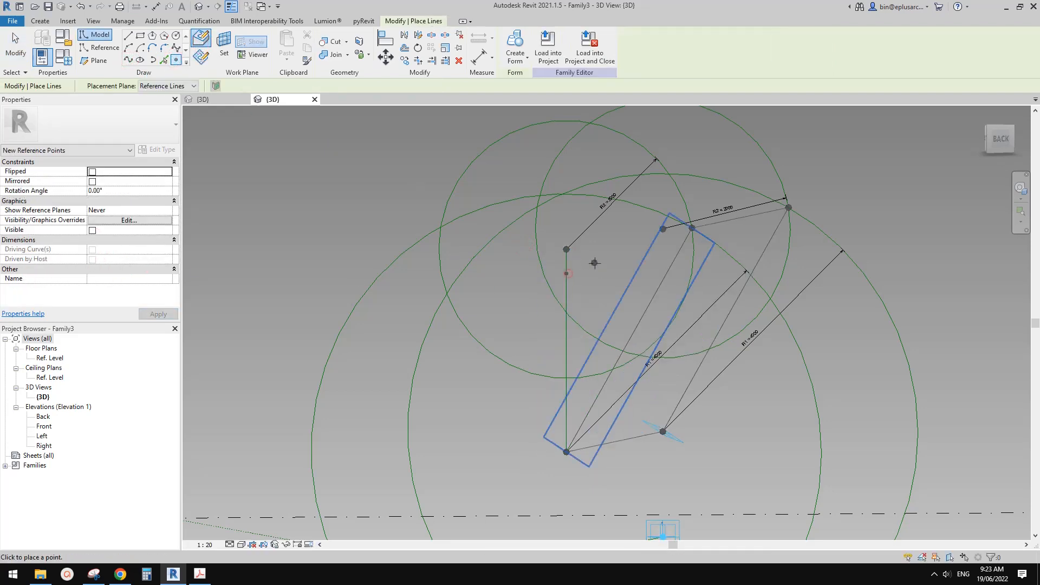
{"action": "key", "text": "Escape"}
{"action": "left_click", "coordinate": [567, 275]}
{"action": "middle_click_drag", "start_coordinate": [568, 276], "coordinate": [602, 289], "text": "shift"}
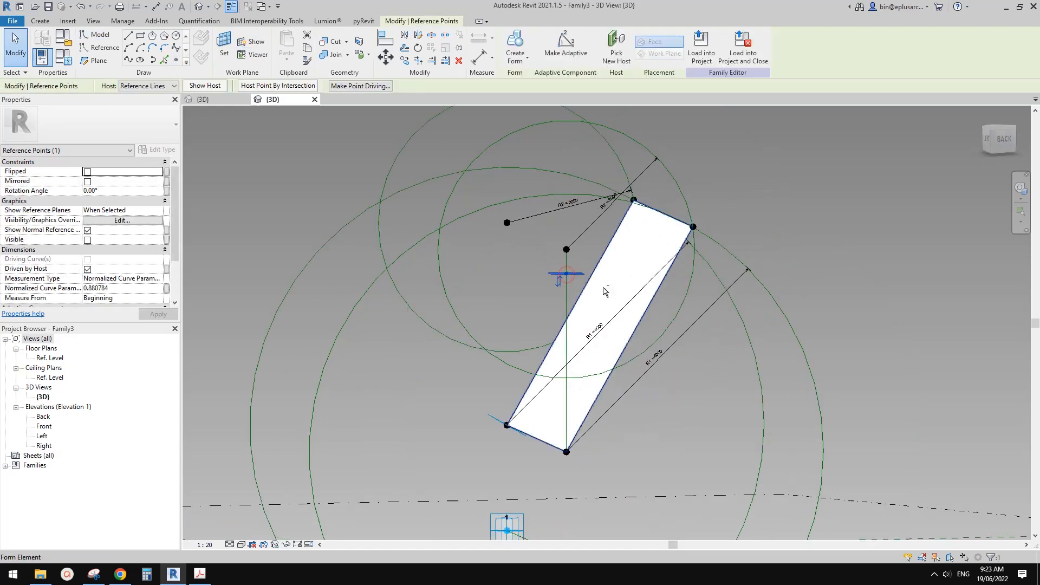
{"action": "left_click", "coordinate": [558, 287]}
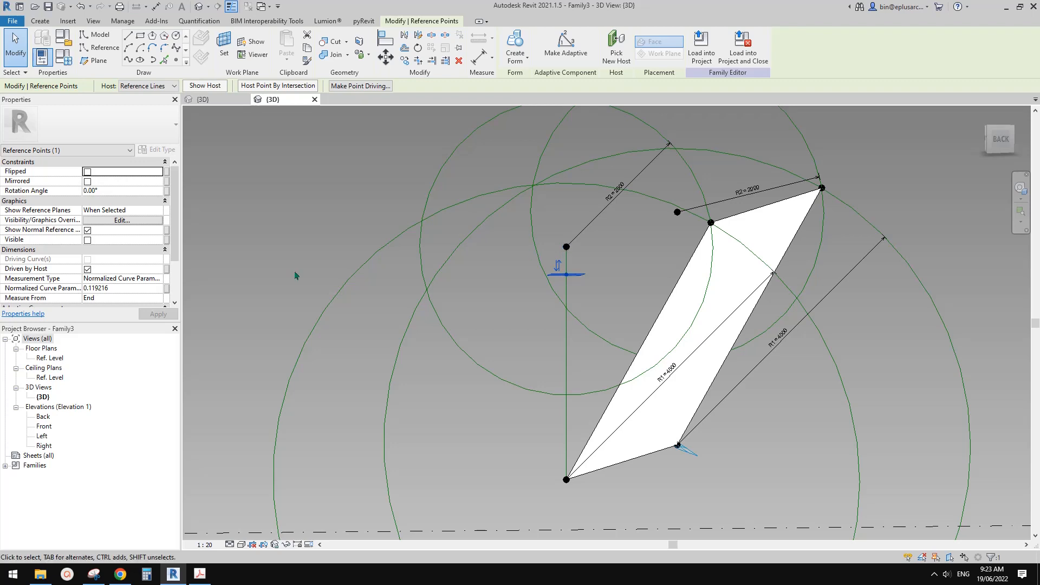
Set the new point's measurement type to Segment Length and associate that length with the OFS parameter.
{"action": "left_click", "coordinate": [165, 281]}
{"action": "left_click", "coordinate": [169, 302]}
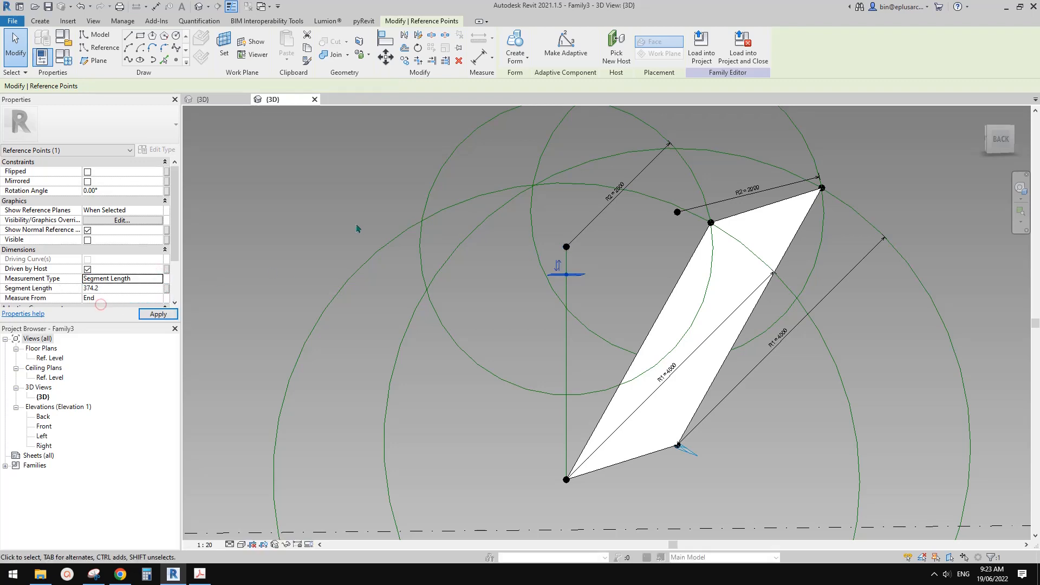
{"action": "left_click", "coordinate": [167, 288]}
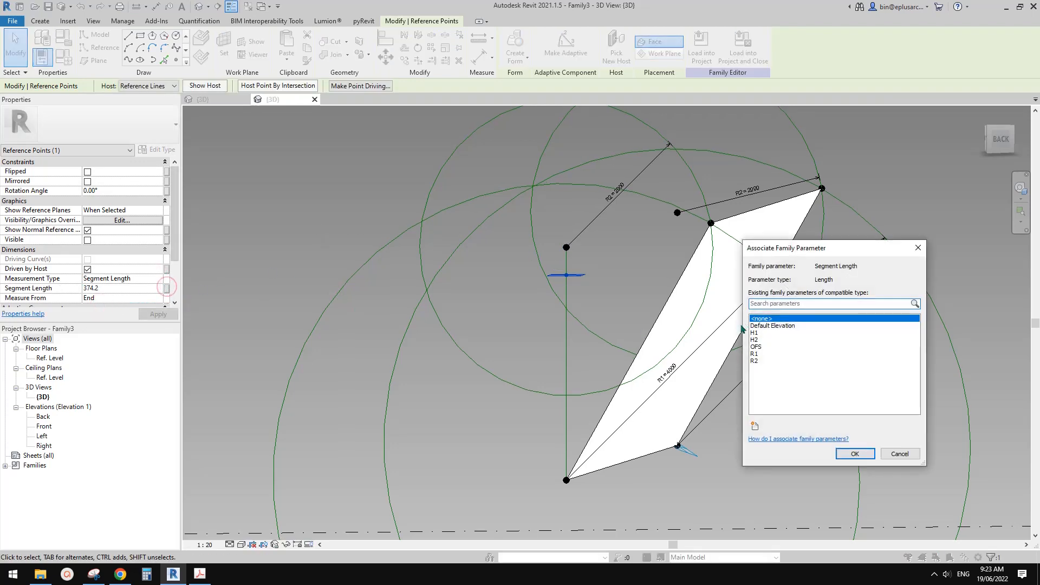
{"action": "left_click", "coordinate": [757, 347]}
{"action": "left_click", "coordinate": [854, 453]}
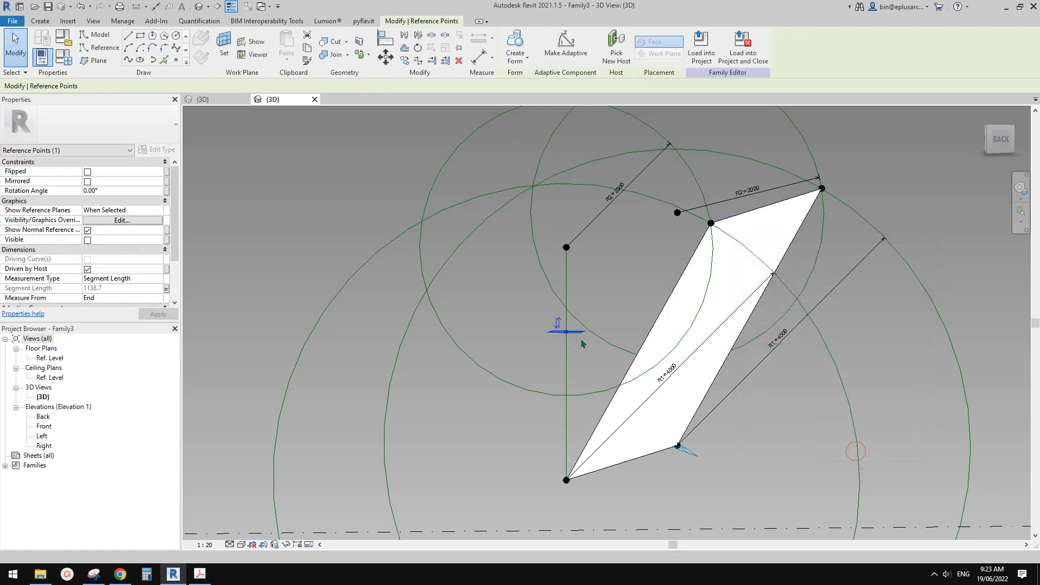
Examine the OFS-driven point on the vertical line in relation to the R2 circle and the shade surface.
{"action": "scroll", "coordinate": [565, 332], "scroll_direction": "down", "scroll_amount": 1}
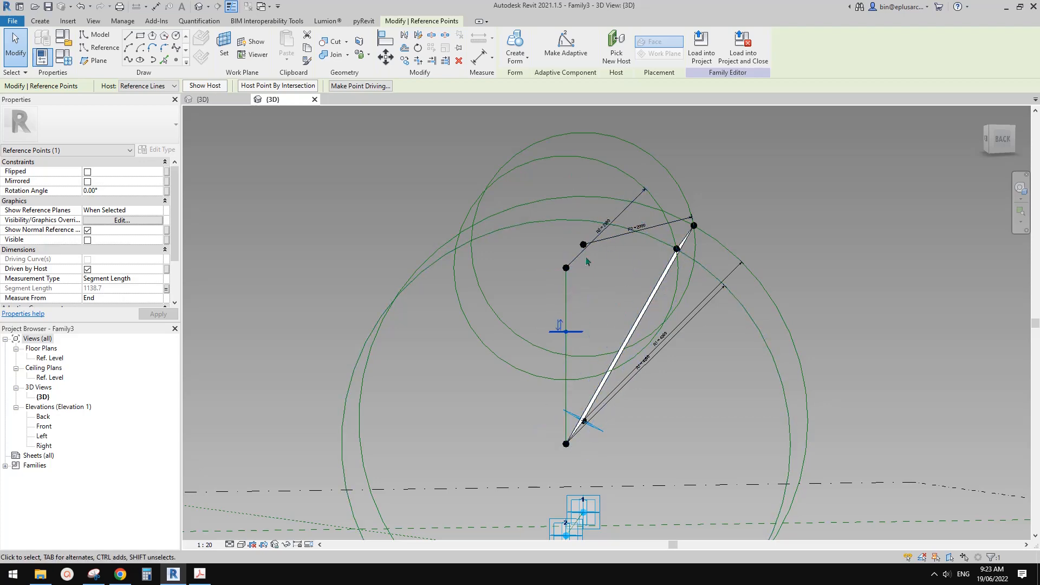
{"action": "middle_click_drag", "start_coordinate": [634, 273], "coordinate": [530, 315], "text": "shift"}
{"action": "left_click_drag", "start_coordinate": [521, 313], "coordinate": [590, 348]}
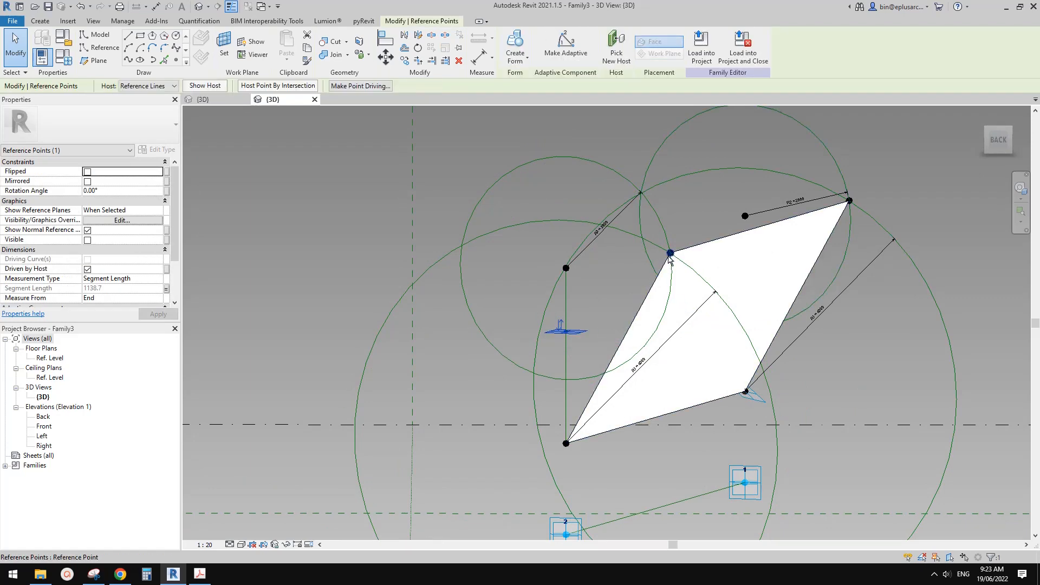
{"action": "middle_click_drag", "start_coordinate": [670, 259], "coordinate": [669, 288], "text": "shift"}
{"action": "left_click", "coordinate": [623, 284]}
{"action": "left_click", "coordinate": [674, 211]}
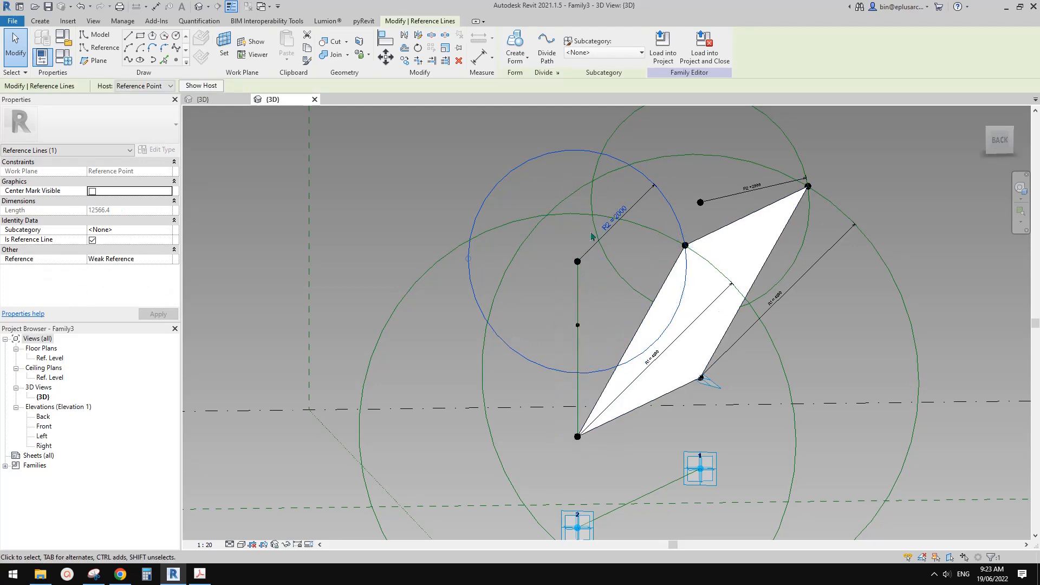
{"action": "middle_click_drag", "start_coordinate": [592, 237], "coordinate": [589, 233], "text": "shift"}
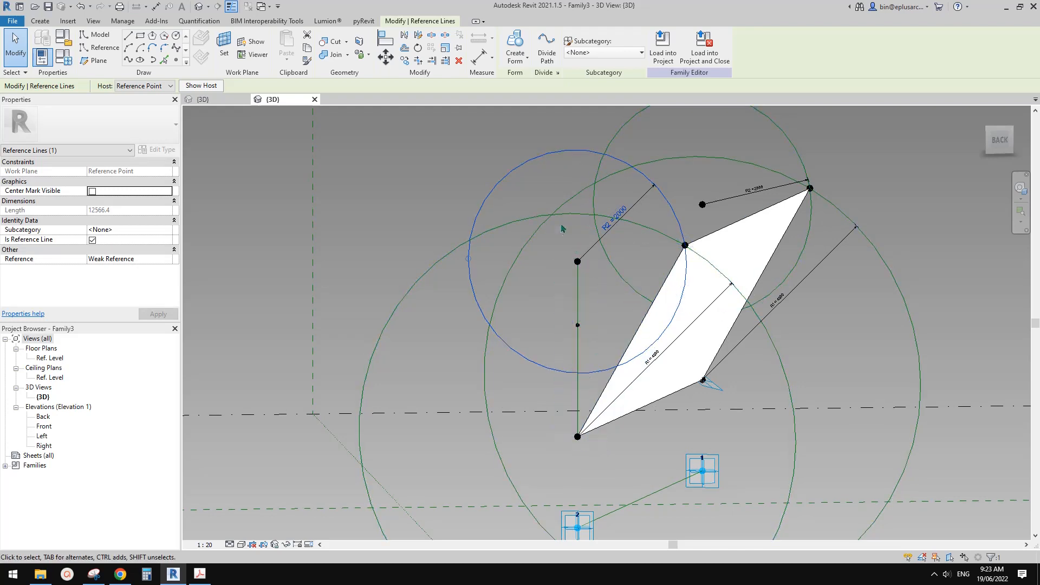
{"action": "left_click", "coordinate": [618, 246]}
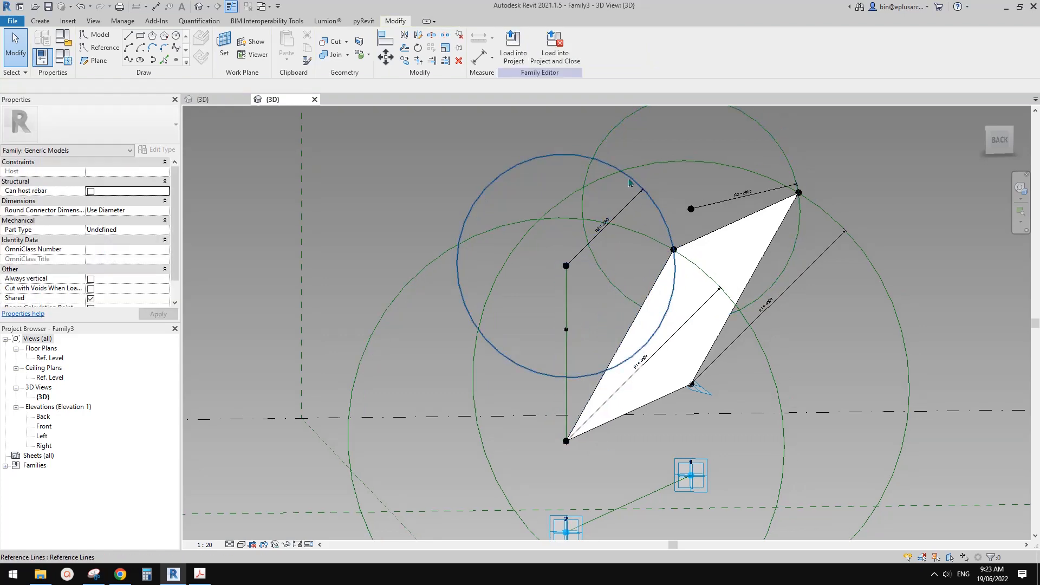
{"action": "scroll", "coordinate": [589, 290], "scroll_direction": "up", "scroll_amount": 1}
{"action": "middle_click_drag", "start_coordinate": [593, 321], "coordinate": [582, 321]}
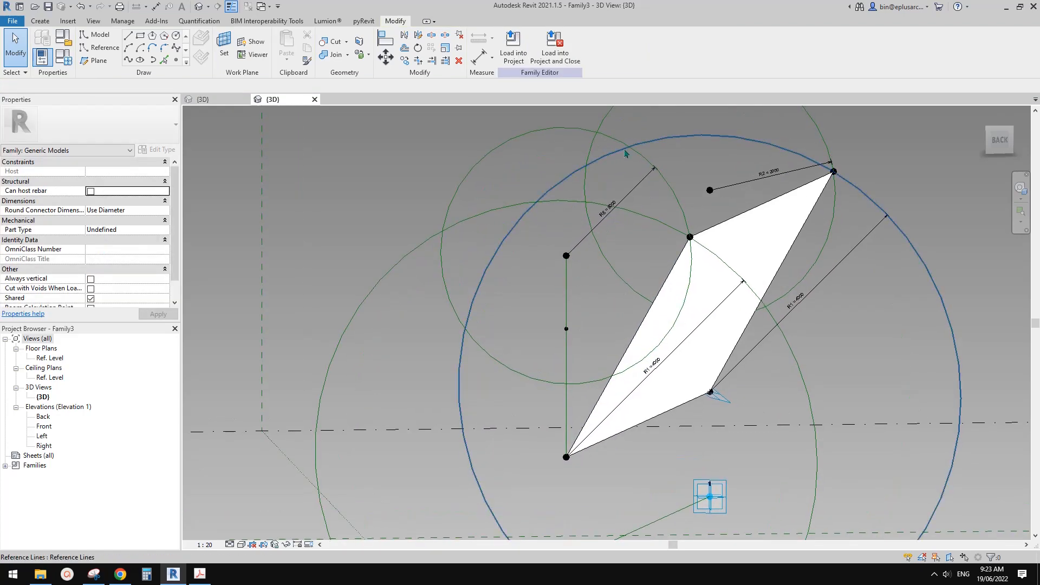
Rehost the near end's R2 circle to the plane of the OFS-driven point on the vertical line.
{"action": "left_click", "coordinate": [622, 142]}
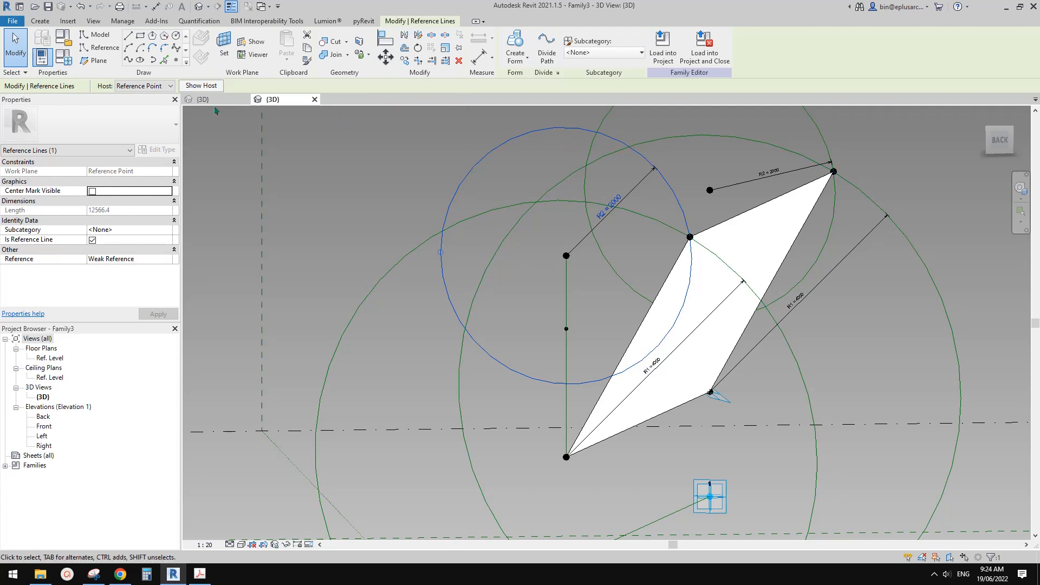
{"action": "left_click", "coordinate": [166, 86]}
{"action": "left_click", "coordinate": [129, 95]}
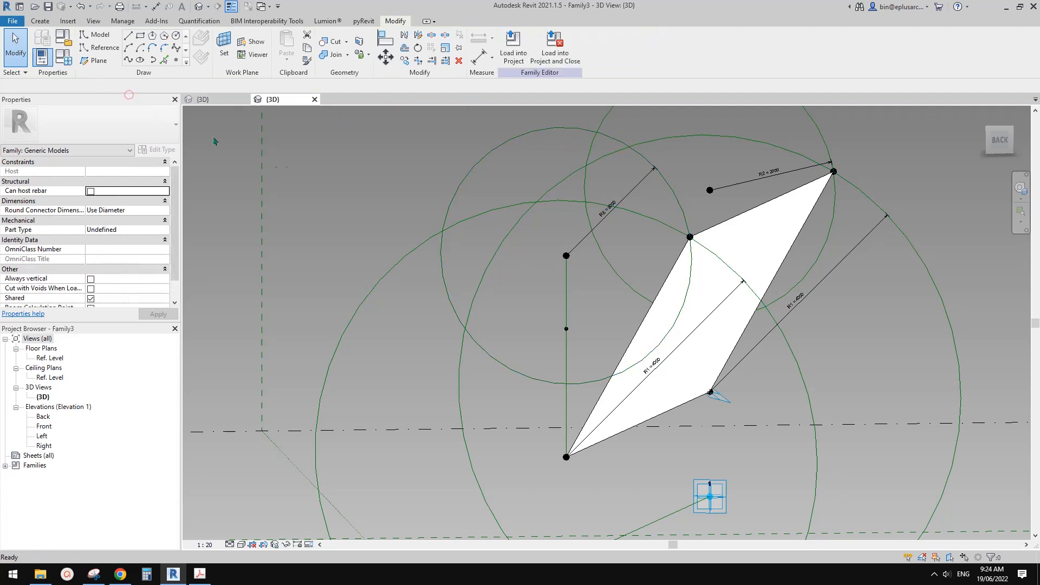
{"action": "left_click", "coordinate": [566, 330]}
{"action": "key", "text": "m"}
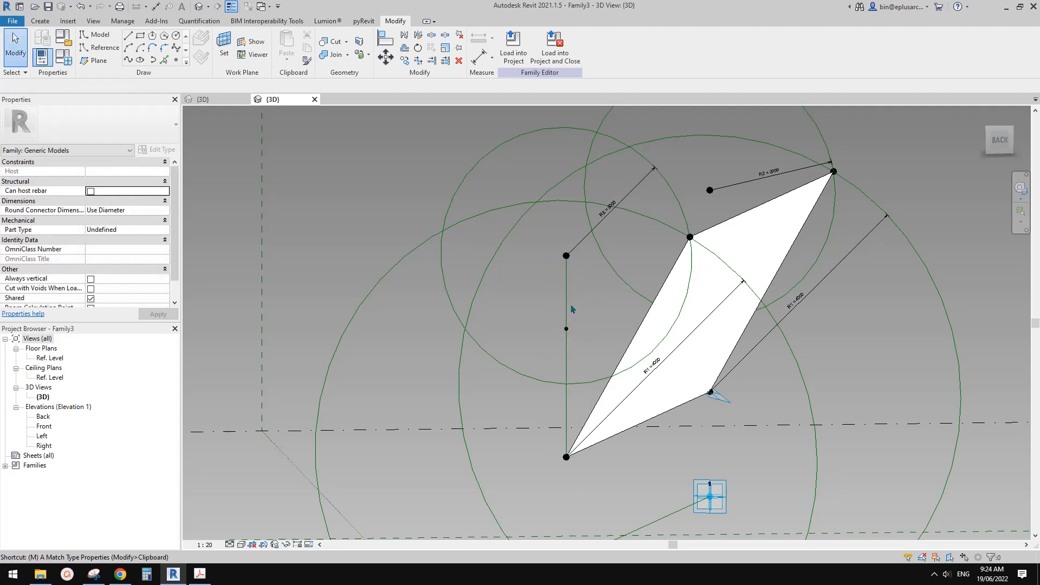
{"action": "key", "text": "v"}
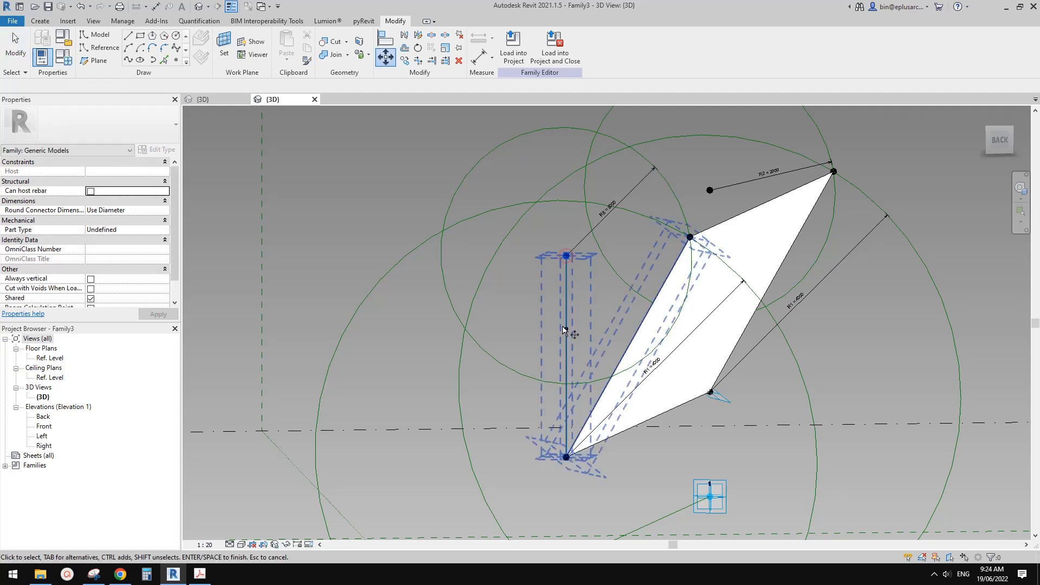
{"action": "middle_click", "coordinate": [556, 265]}
{"action": "key", "text": "Escape"}
Move the near end's R2 circle from the raised point down to the OFS-driven point.
{"action": "left_click", "coordinate": [644, 159]}
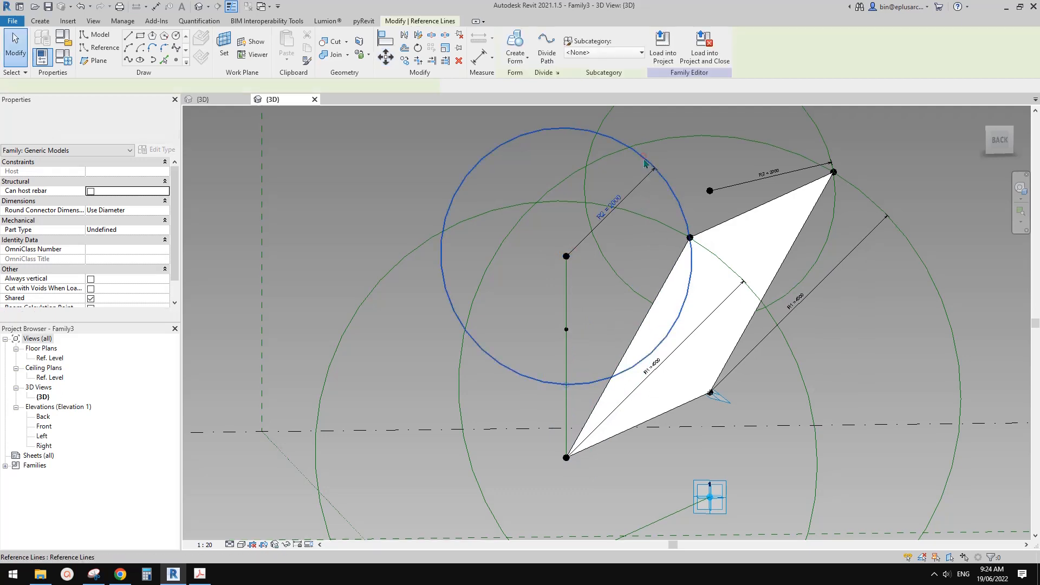
{"action": "middle_click_drag", "start_coordinate": [605, 233], "coordinate": [608, 237]}
{"action": "key", "text": "m"}
{"action": "key", "text": "v"}
{"action": "left_click", "coordinate": [570, 260]}
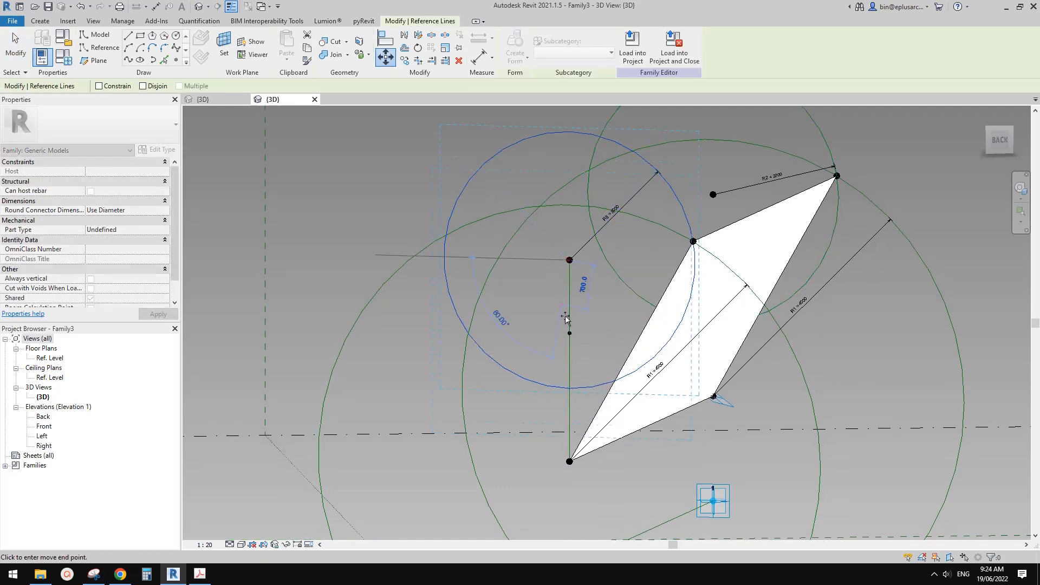
{"action": "left_click", "coordinate": [569, 333]}
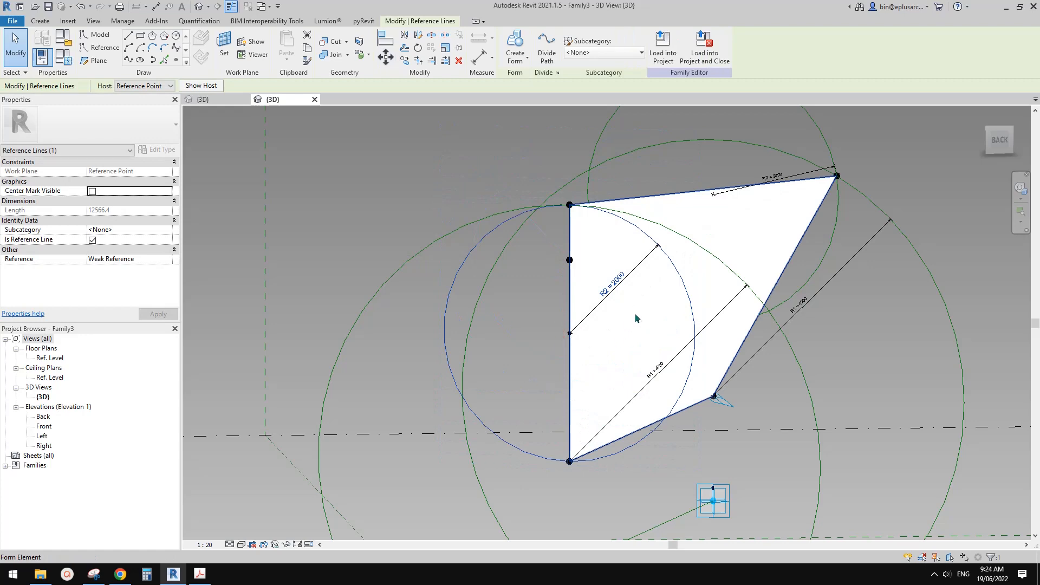
{"action": "key", "text": "Escape"}
{"action": "scroll", "coordinate": [637, 308], "scroll_direction": "down", "scroll_amount": 1}
{"action": "middle_click_drag", "start_coordinate": [654, 300], "coordinate": [575, 331], "text": "shift"}
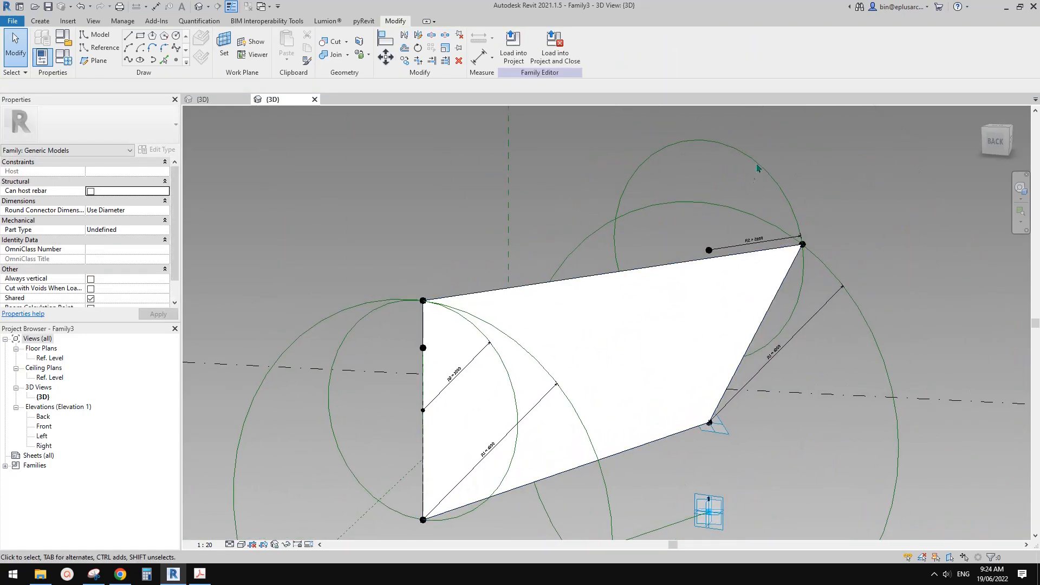
{"action": "left_click", "coordinate": [760, 159]}
{"action": "middle_click_drag", "start_coordinate": [760, 159], "coordinate": [663, 259], "text": "shift"}
{"action": "left_click", "coordinate": [154, 86]}
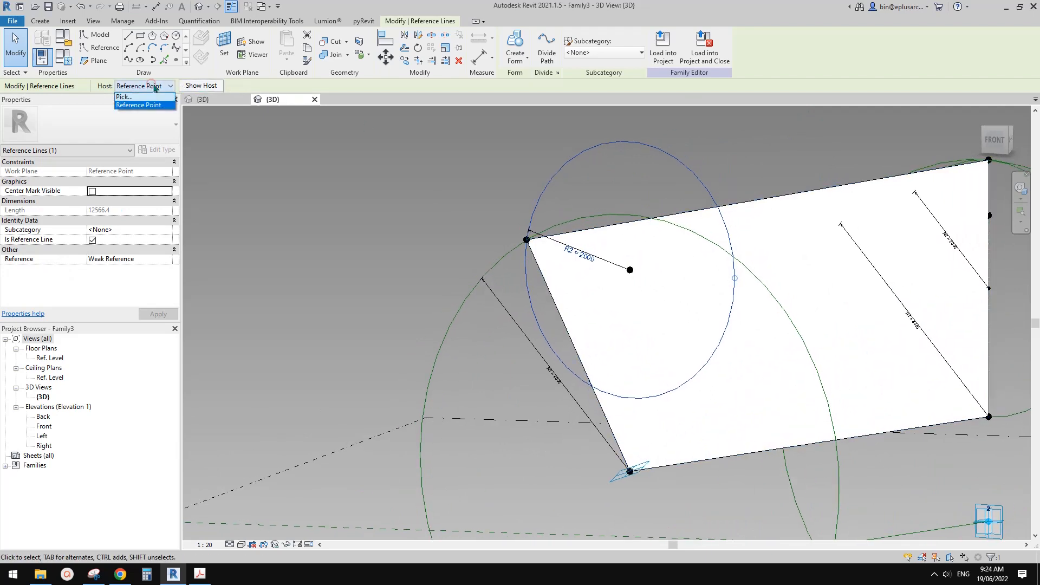
{"action": "left_click", "coordinate": [122, 98]}
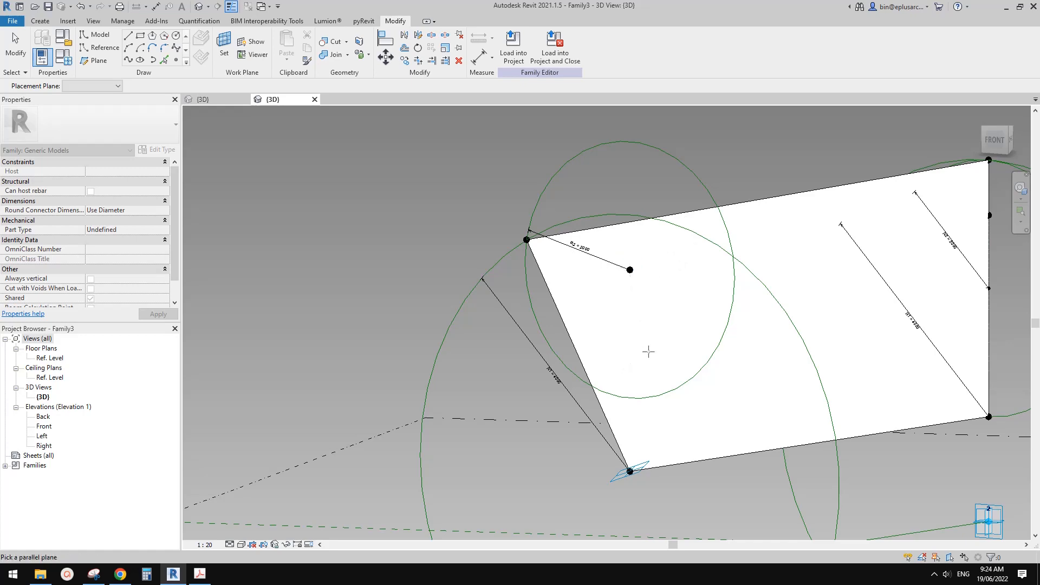
{"action": "scroll", "coordinate": [649, 352], "scroll_direction": "down", "scroll_amount": 2}
{"action": "middle_click_drag", "start_coordinate": [648, 351], "coordinate": [631, 316], "text": "shift"}
{"action": "scroll", "coordinate": [627, 304], "scroll_direction": "up", "scroll_amount": 2}
{"action": "key", "text": "Escape"}
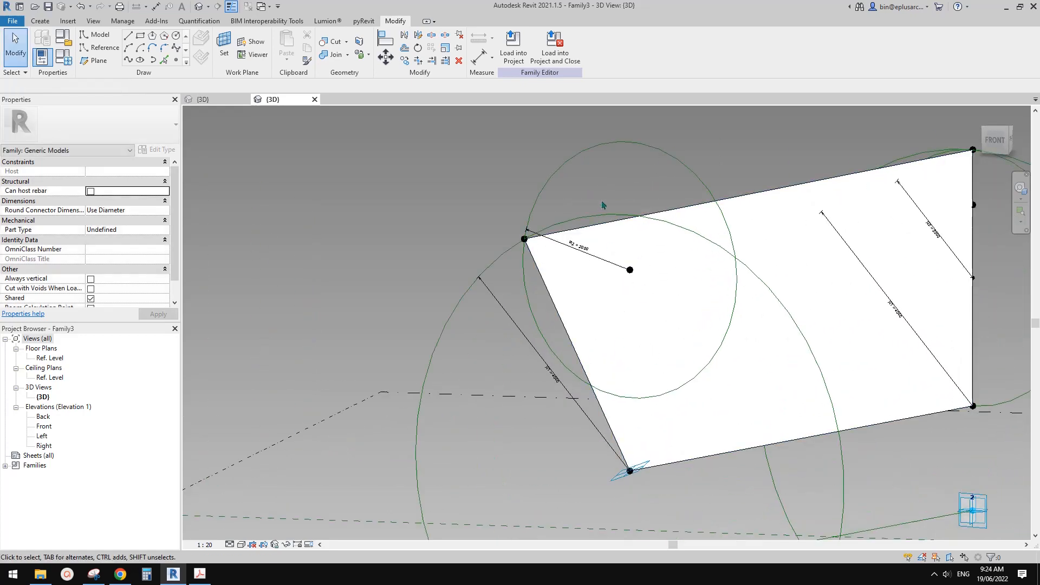
Connect the other end's lower and raised points with a reference line and place a reference point on it near the top.
{"action": "left_click_drag", "start_coordinate": [603, 204], "coordinate": [635, 490]}
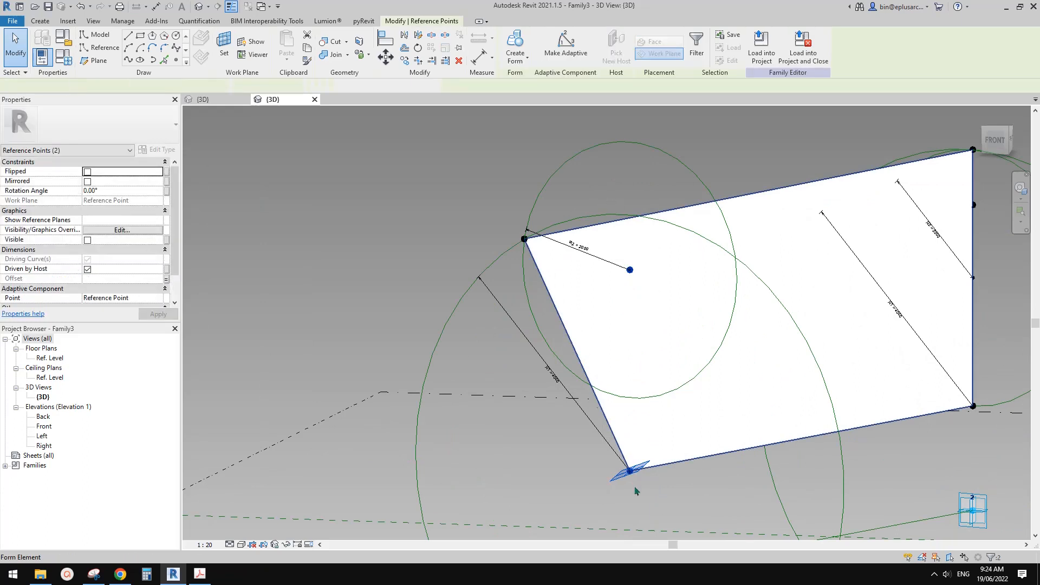
{"action": "left_click", "coordinate": [129, 61]}
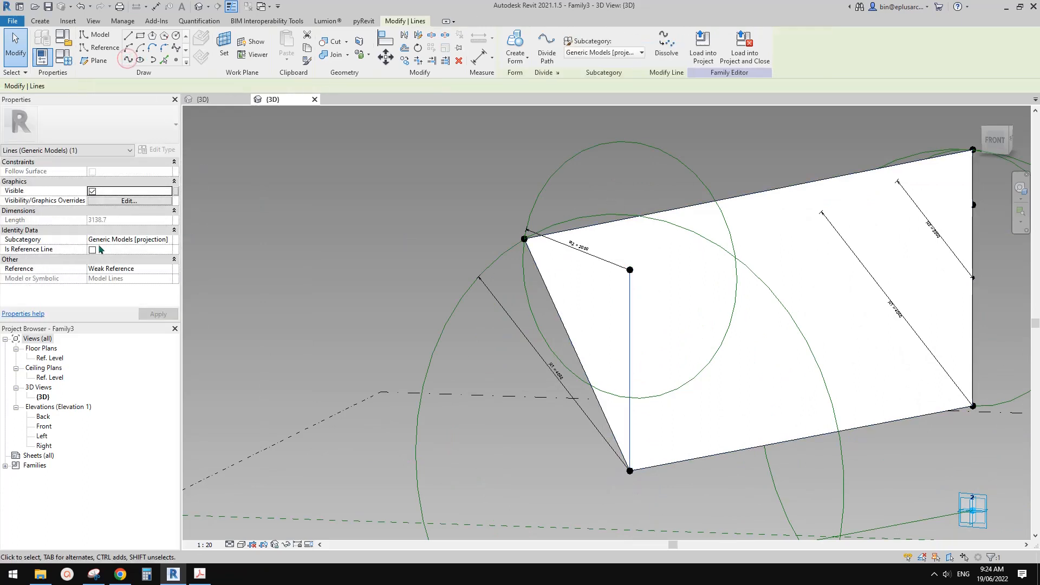
{"action": "left_click", "coordinate": [176, 59]}
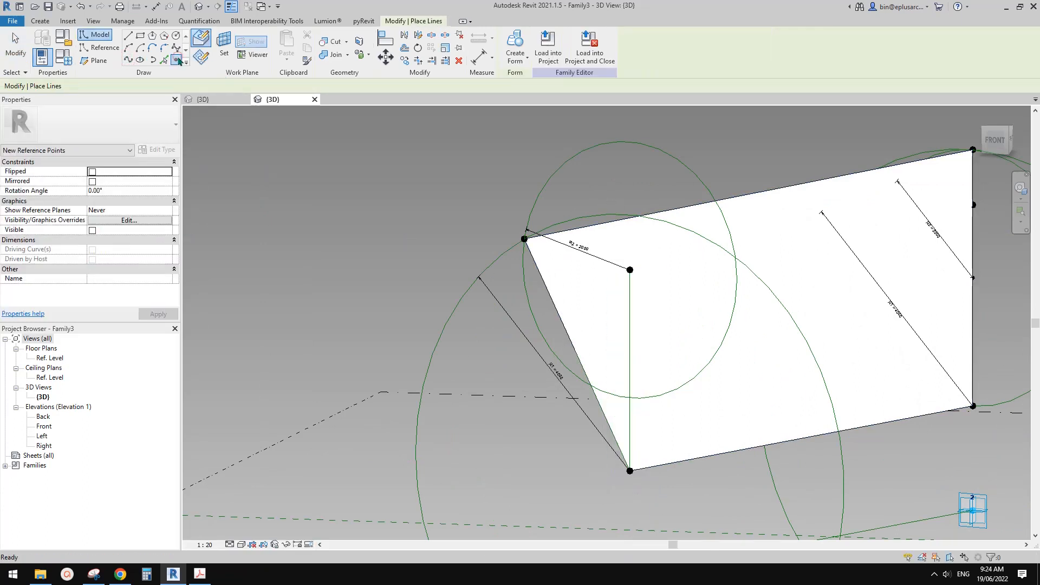
{"action": "left_click", "coordinate": [629, 304]}
{"action": "key", "text": "Escape"}
{"action": "left_click", "coordinate": [629, 304]}
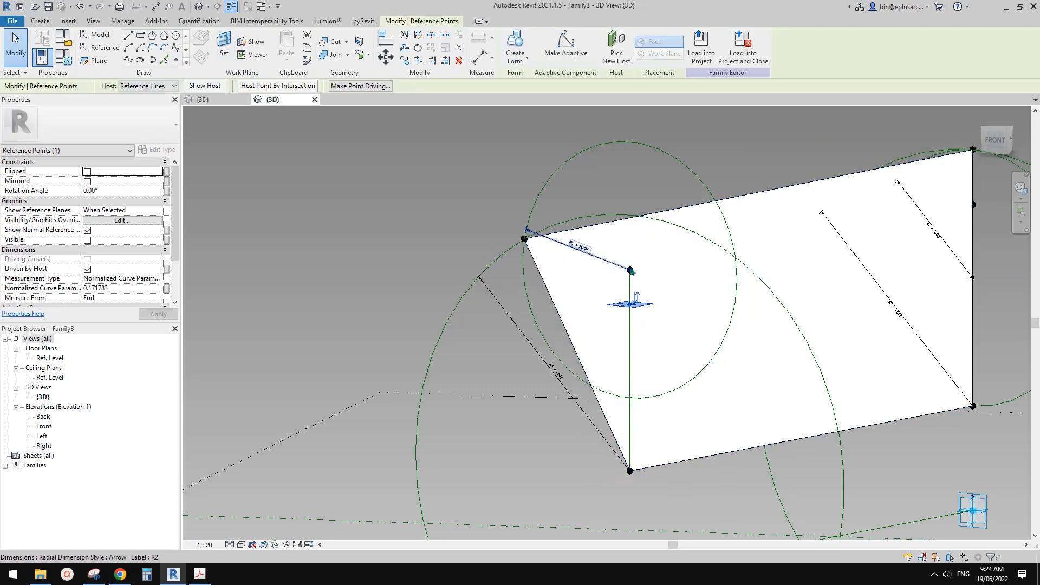
Switch the second hosted point's measurement type to Segment Length and link that length to the OFS parameter.
{"action": "left_click", "coordinate": [154, 278]}
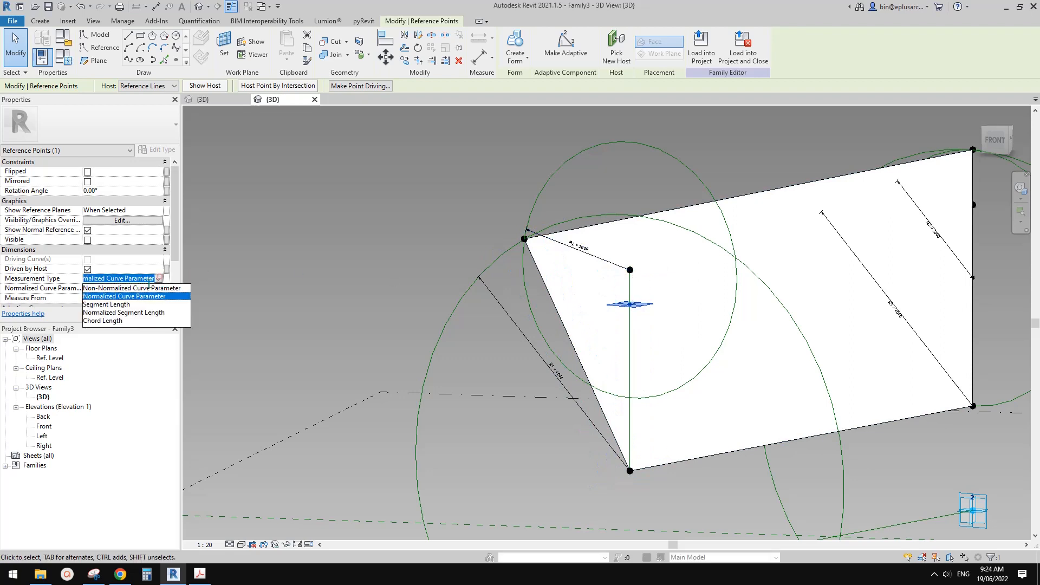
{"action": "left_click", "coordinate": [106, 305]}
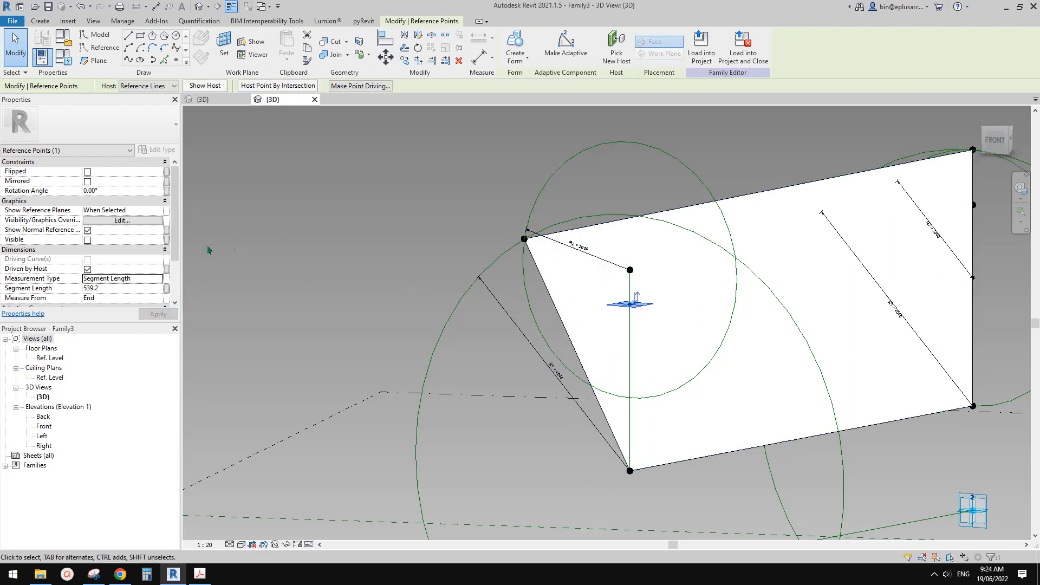
{"action": "left_click", "coordinate": [166, 289]}
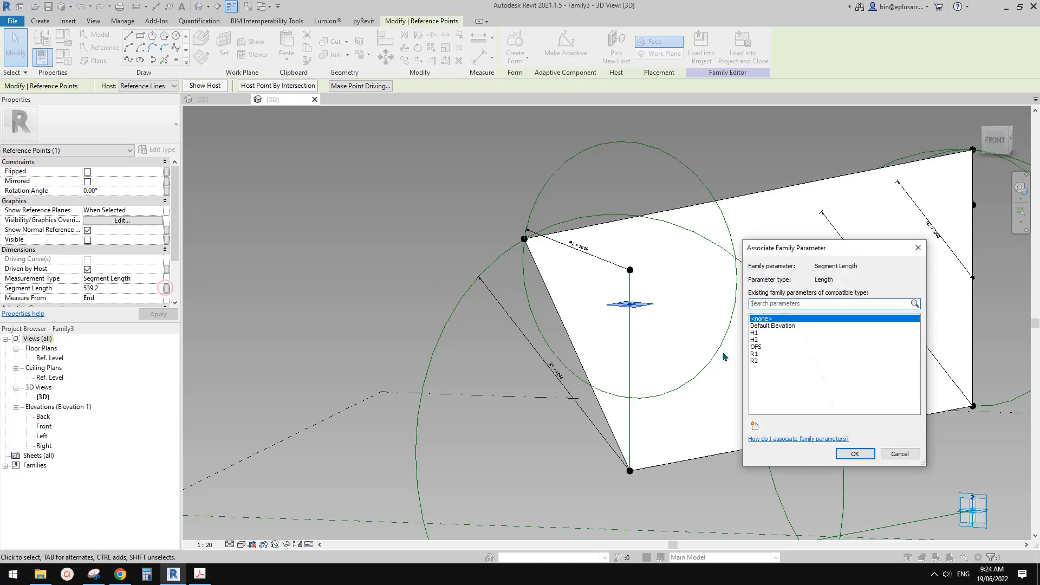
{"action": "left_click", "coordinate": [765, 349]}
{"action": "left_click", "coordinate": [855, 454]}
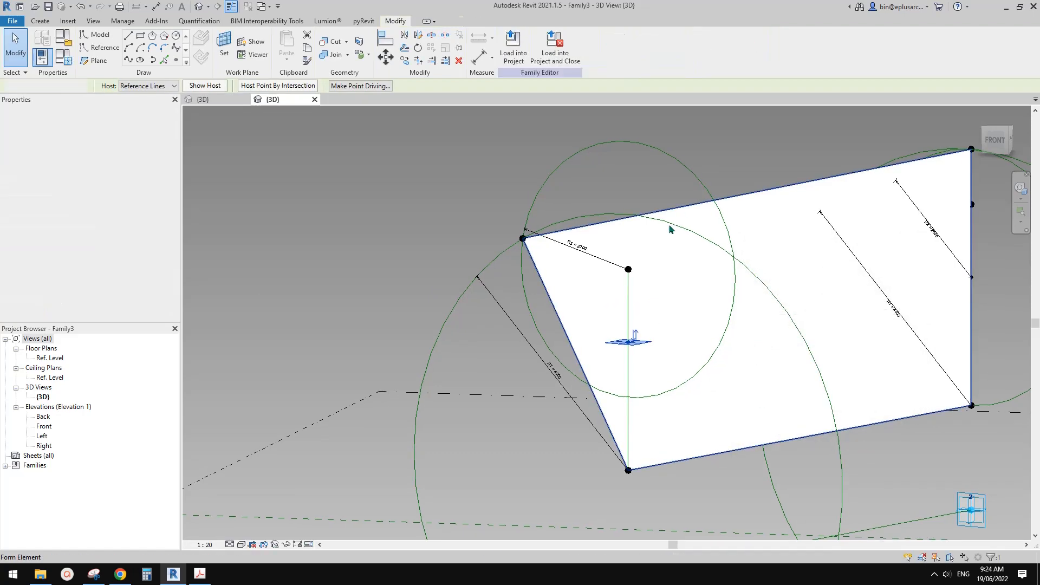
Rehost the other end's R2 circle to the plane of the OFS-driven point on that end's vertical reference line.
{"action": "left_click", "coordinate": [690, 183]}
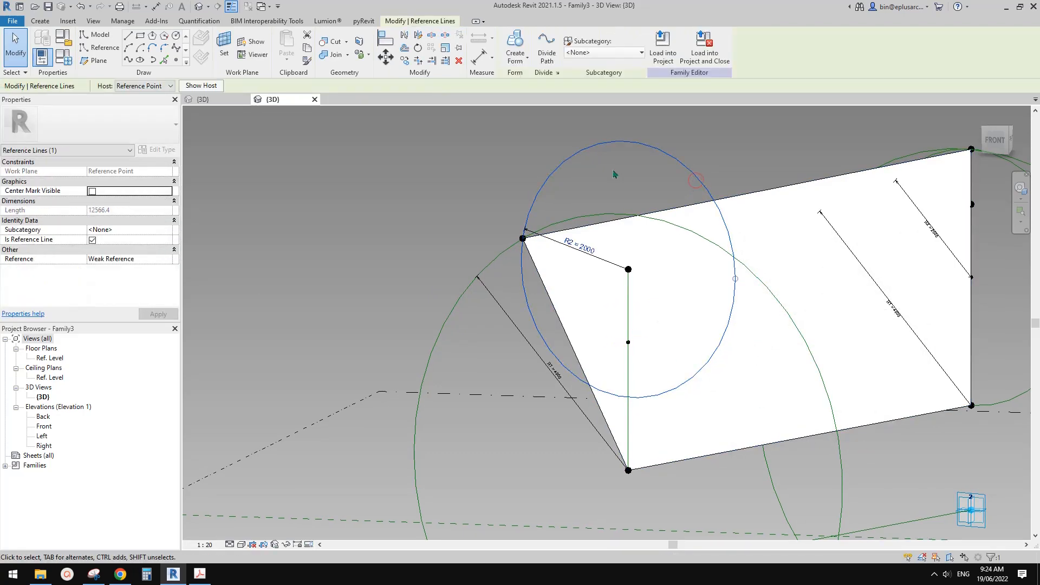
{"action": "left_click", "coordinate": [151, 86]}
{"action": "left_click", "coordinate": [130, 97]}
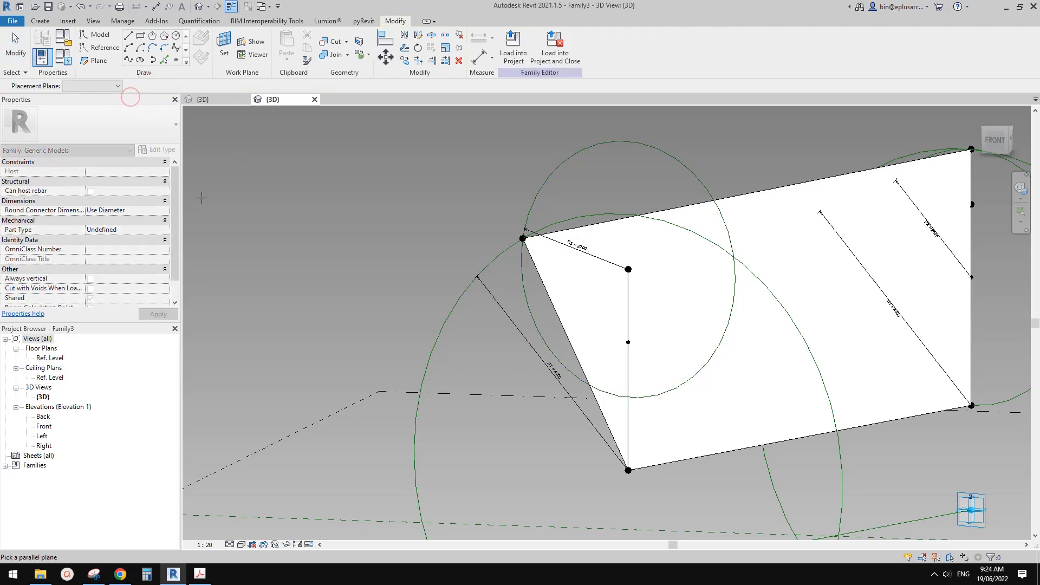
{"action": "key", "text": "Escape"}
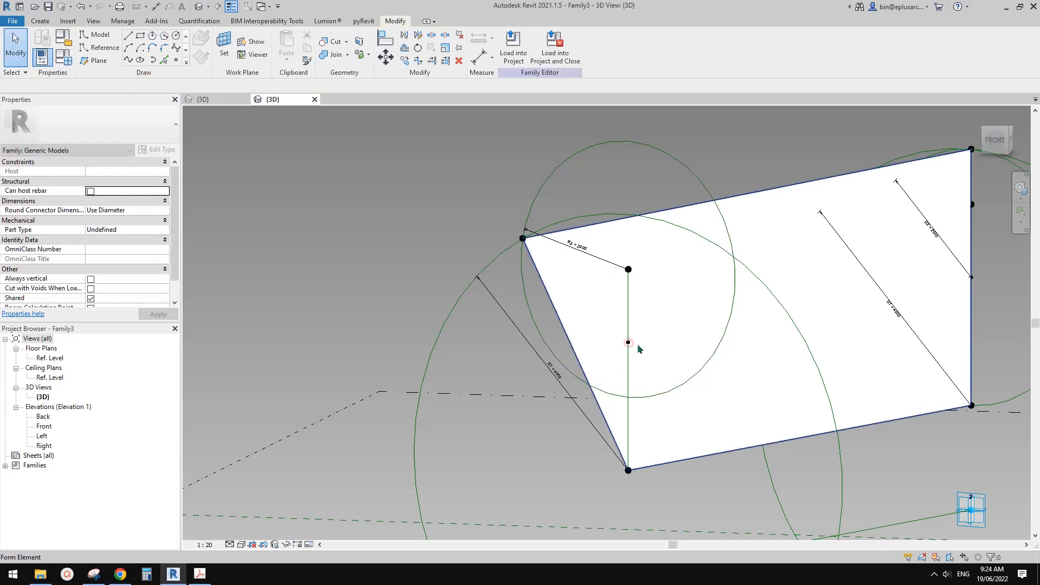
Move the other end's R2 circle from its raised center point down to the OFS-driven point on the same line.
{"action": "left_click", "coordinate": [697, 179]}
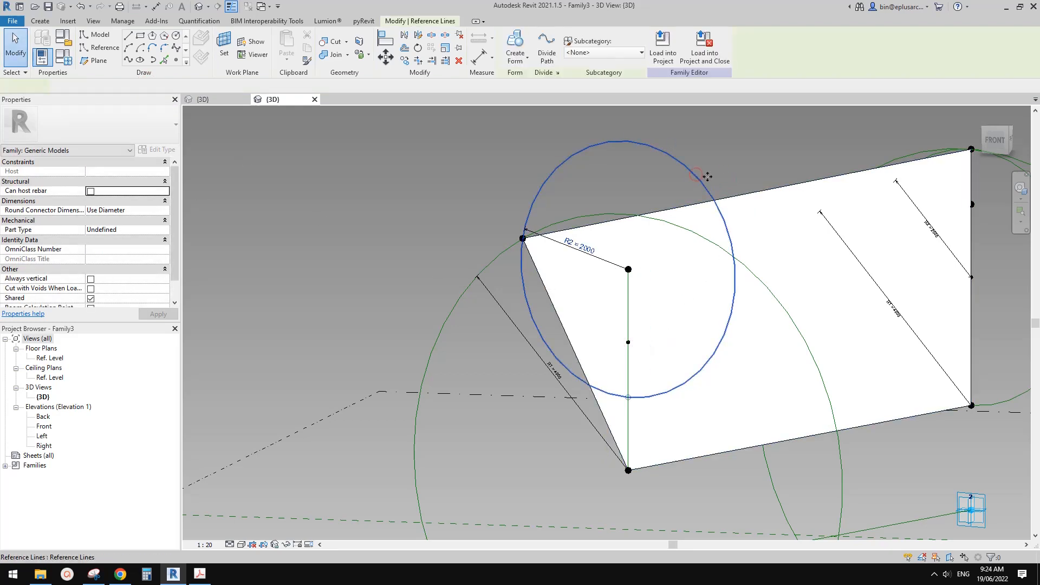
{"action": "key", "text": "m"}
{"action": "key", "text": "v"}
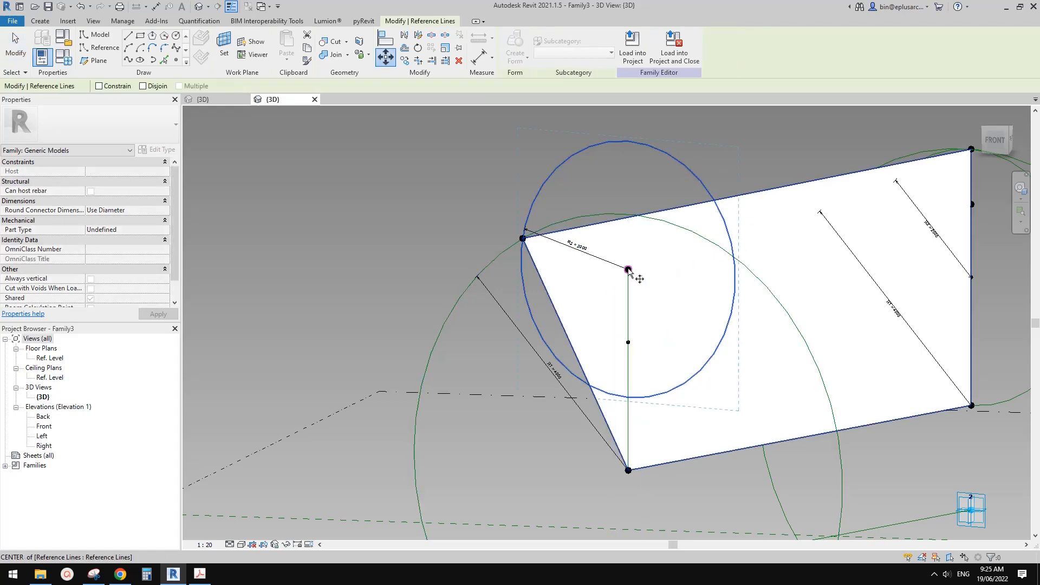
{"action": "left_click", "coordinate": [628, 269]}
{"action": "left_click", "coordinate": [628, 342]}
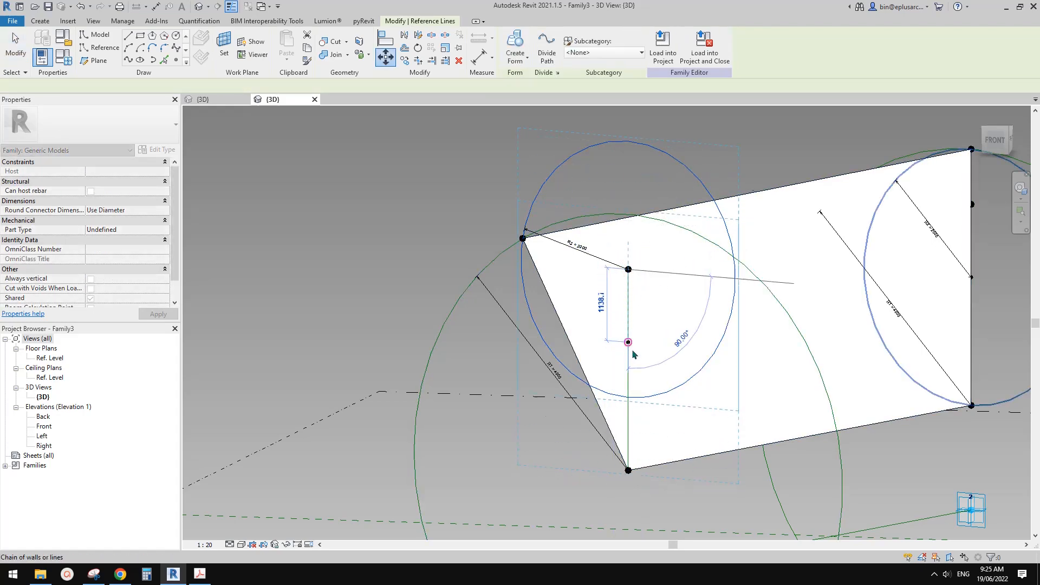
{"action": "key", "text": "Escape"}
Check both relocated R2 circles from the other side of the surface and open the Family Types parameters.
{"action": "scroll", "coordinate": [639, 337], "scroll_direction": "down", "scroll_amount": 2}
{"action": "middle_click_drag", "start_coordinate": [629, 341], "coordinate": [639, 301], "text": "shift"}
{"action": "left_click", "coordinate": [486, 255]}
{"action": "left_click", "coordinate": [531, 276]}
{"action": "middle_click_drag", "start_coordinate": [531, 276], "coordinate": [547, 281]}
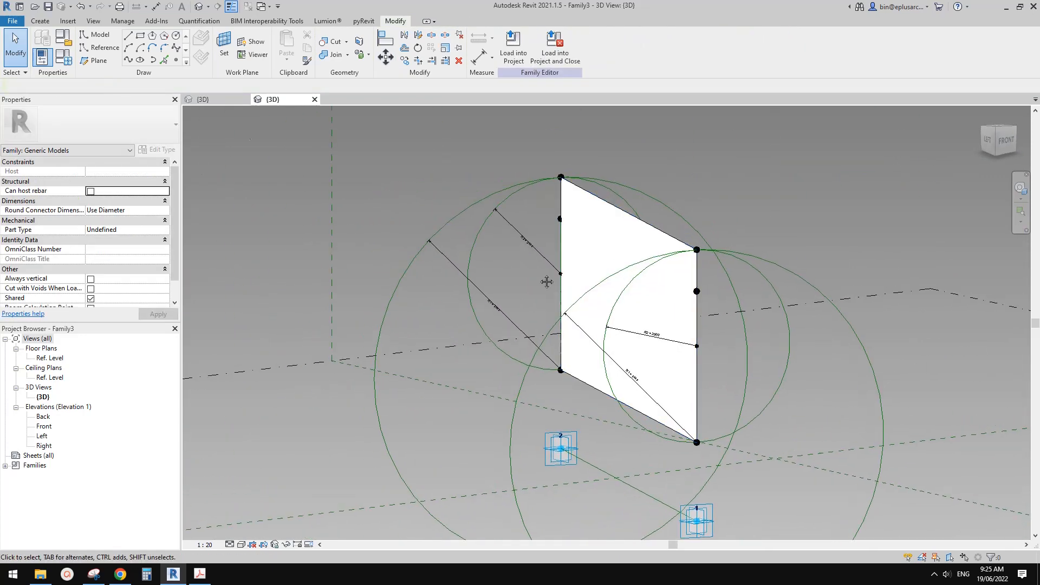
{"action": "left_click", "coordinate": [63, 56]}
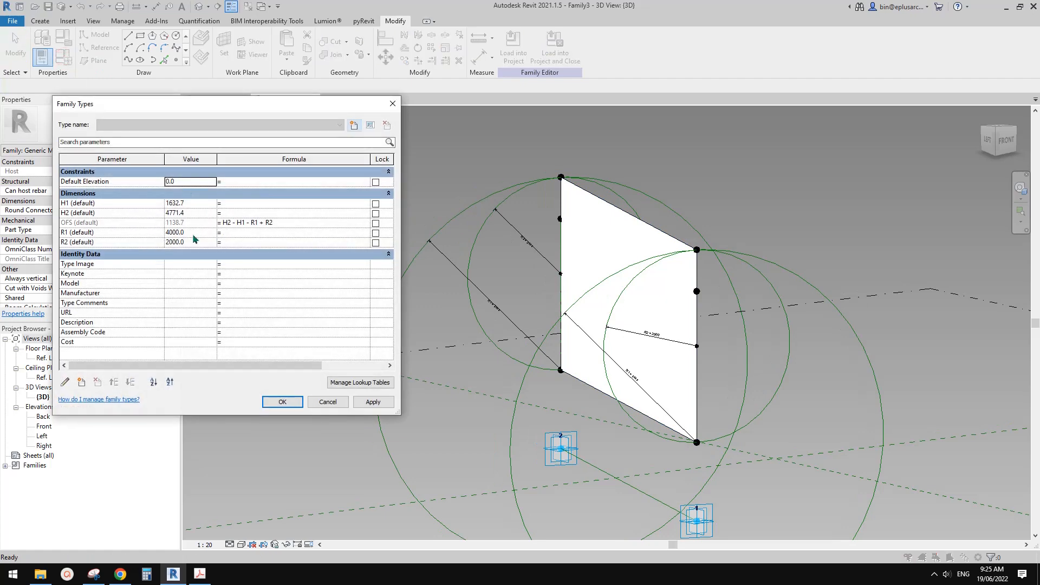
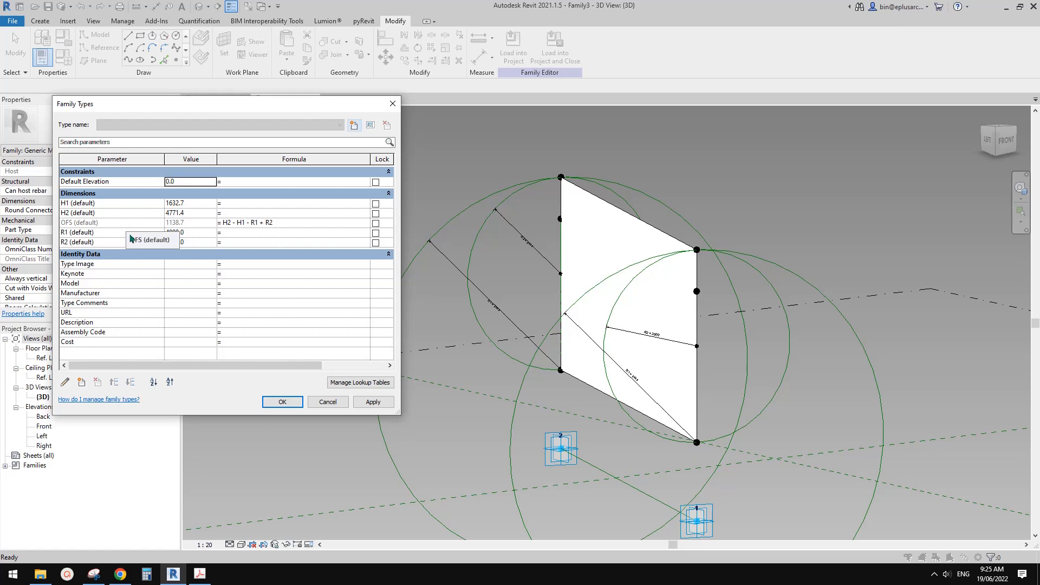
Add a family parameter named x as an instance parameter of type Number.
{"action": "left_click", "coordinate": [81, 381]}
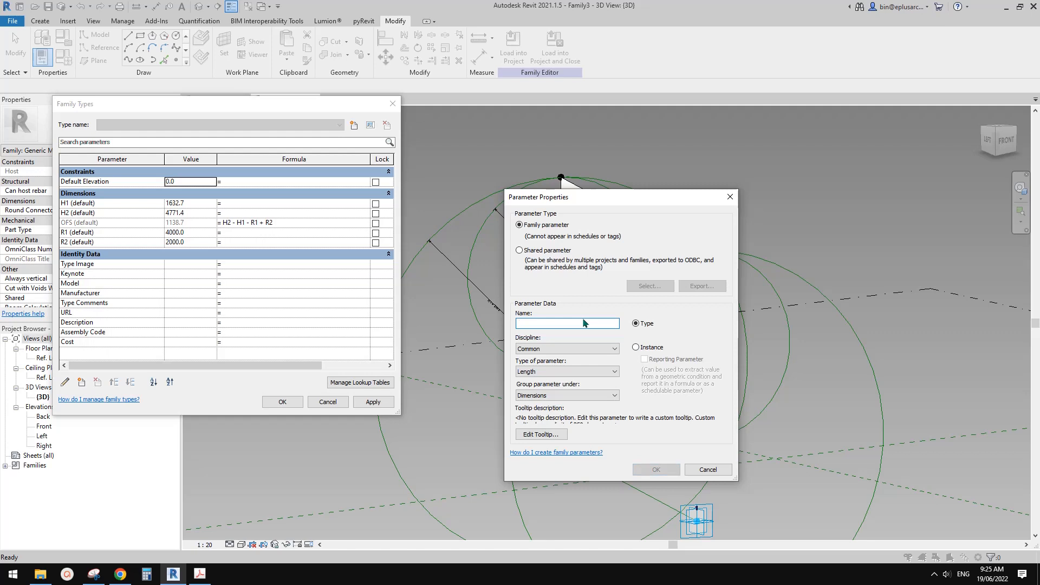
{"action": "type", "text": "X"}
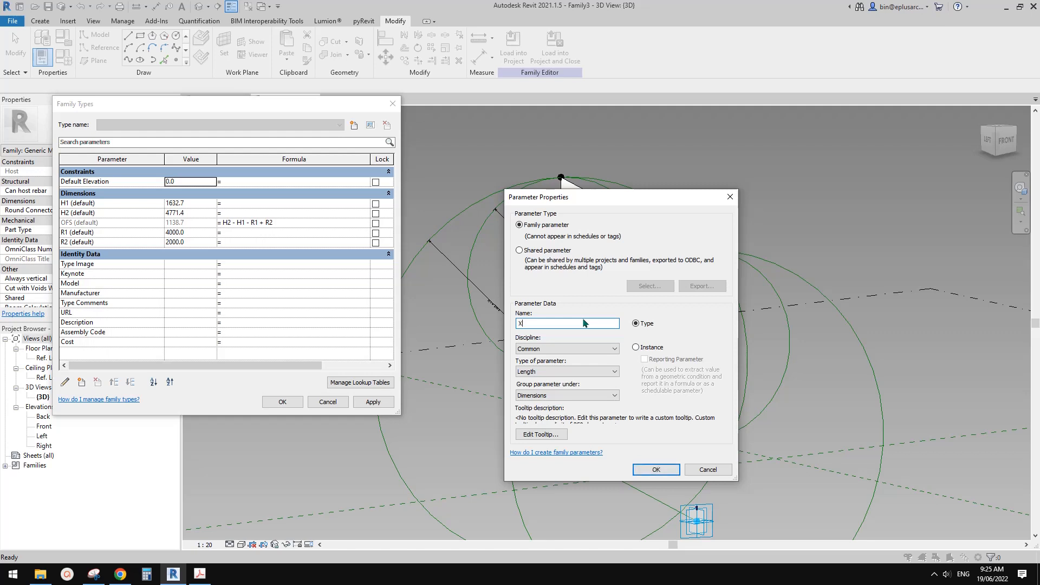
{"action": "key", "text": "BackSpace"}
{"action": "type", "text": "x"}
{"action": "left_click", "coordinate": [563, 371]}
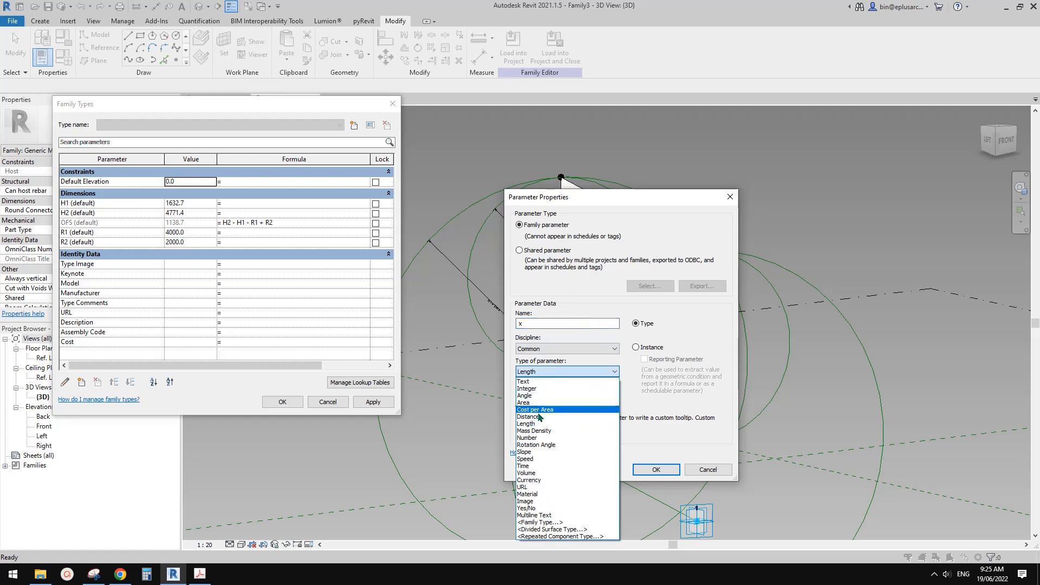
{"action": "left_click", "coordinate": [537, 438]}
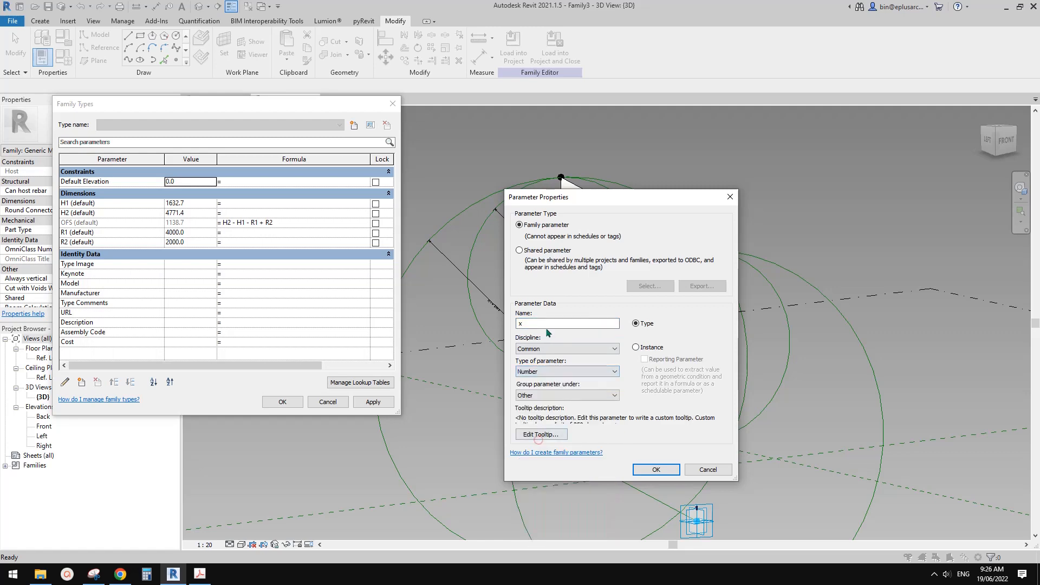
{"action": "left_click", "coordinate": [636, 346]}
{"action": "left_click", "coordinate": [653, 468]}
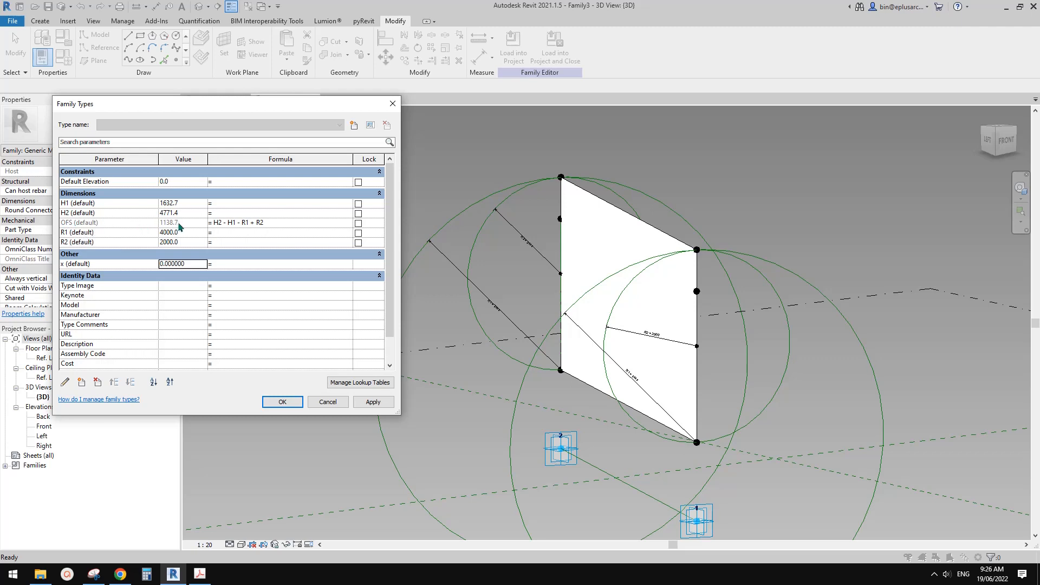
Change the OFS formula to (H2 - H1 - R1 + R2) * x and accept the family types.
{"action": "left_click", "coordinate": [282, 225]}
{"action": "key", "text": "ctrl+c"}
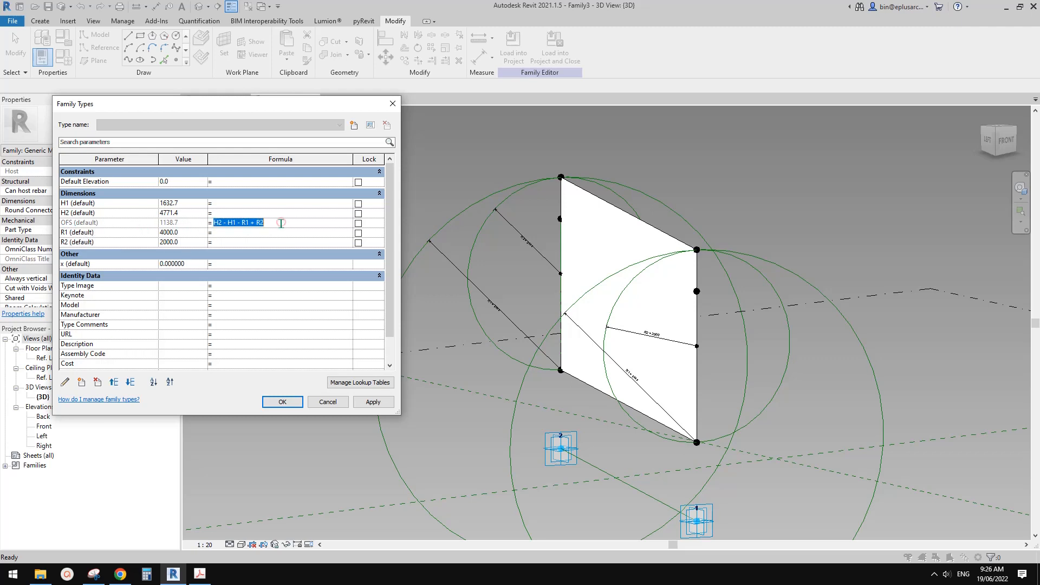
{"action": "key", "text": "Delete"}
{"action": "left_click", "coordinate": [99, 232]}
{"action": "left_click", "coordinate": [99, 224]}
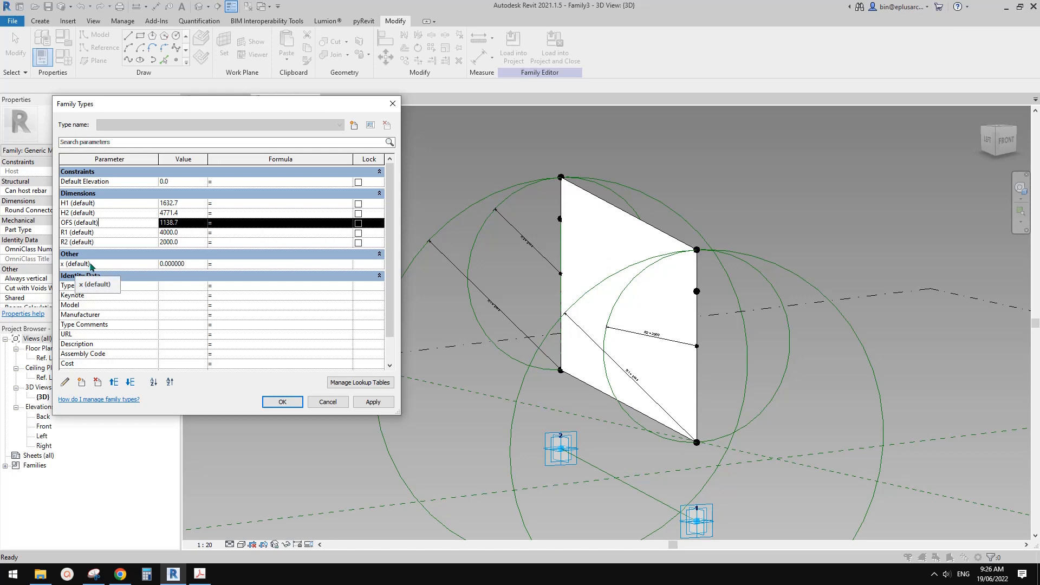
{"action": "left_click", "coordinate": [245, 265]}
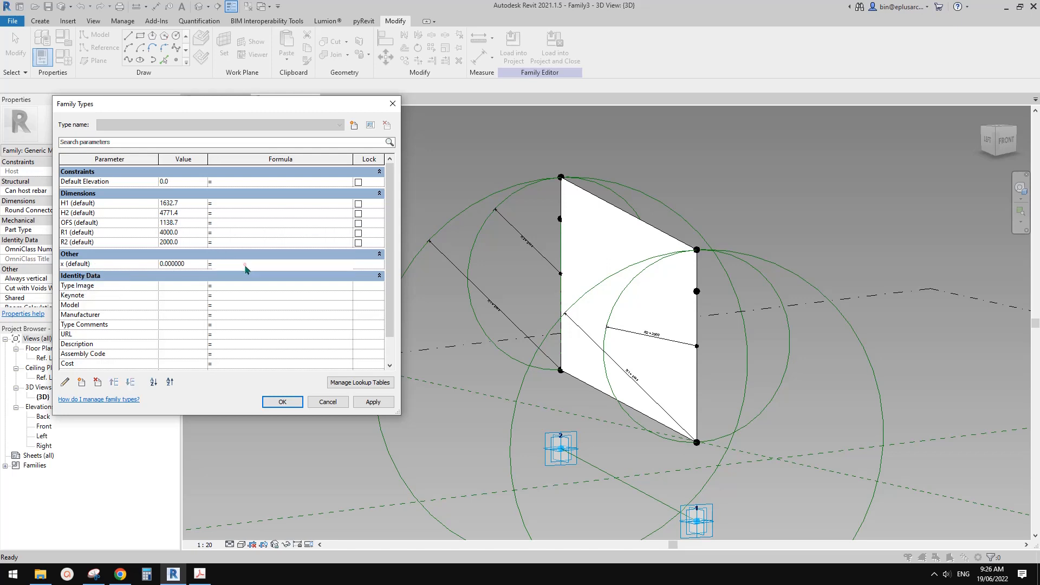
{"action": "left_click", "coordinate": [230, 224]}
{"action": "key", "text": "ctrl+v"}
{"action": "key", "text": "Home"}
{"action": "type", "text": "("}
{"action": "left_click", "coordinate": [239, 265]}
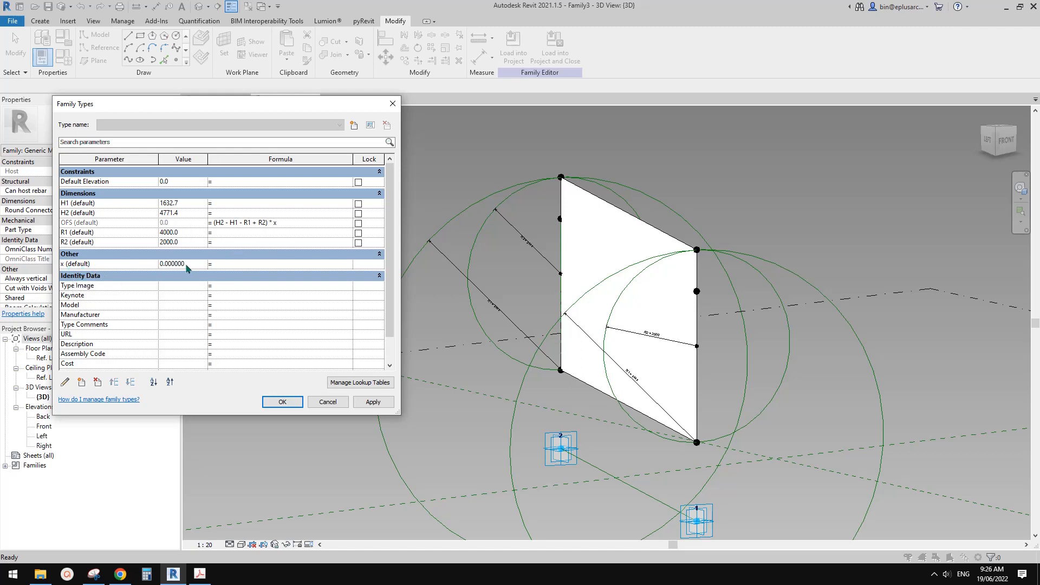
{"action": "left_click", "coordinate": [282, 402]}
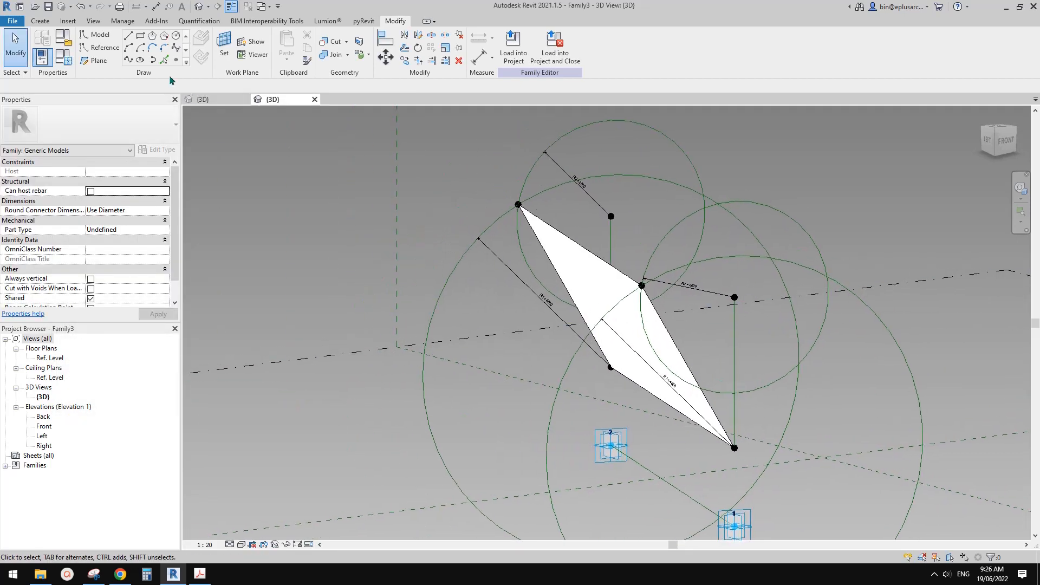
Flex the folding surface by applying x values of 1, 0 and 1 in turn.
{"action": "left_click", "coordinate": [64, 57]}
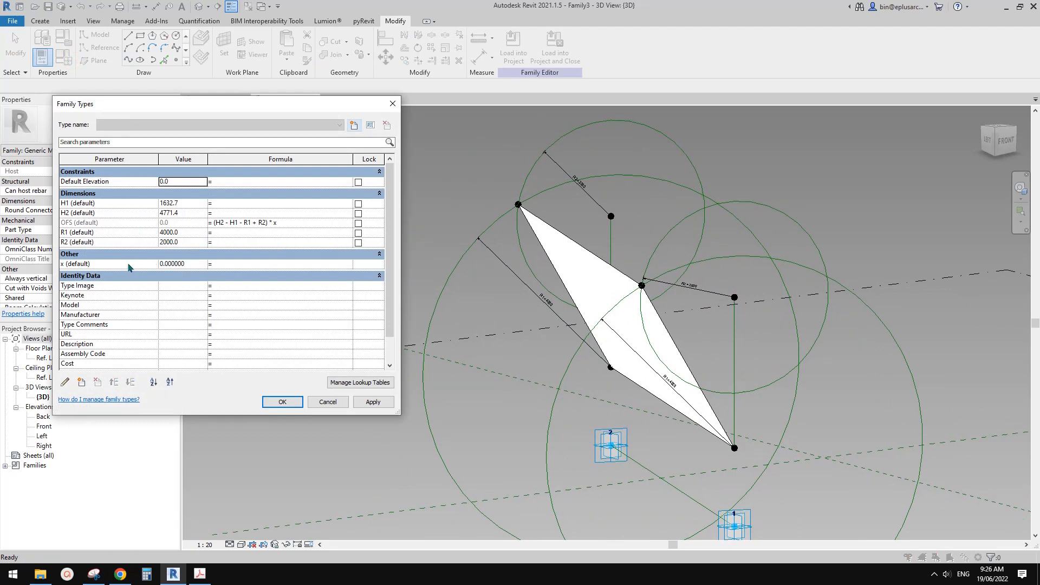
{"action": "left_click", "coordinate": [183, 264]}
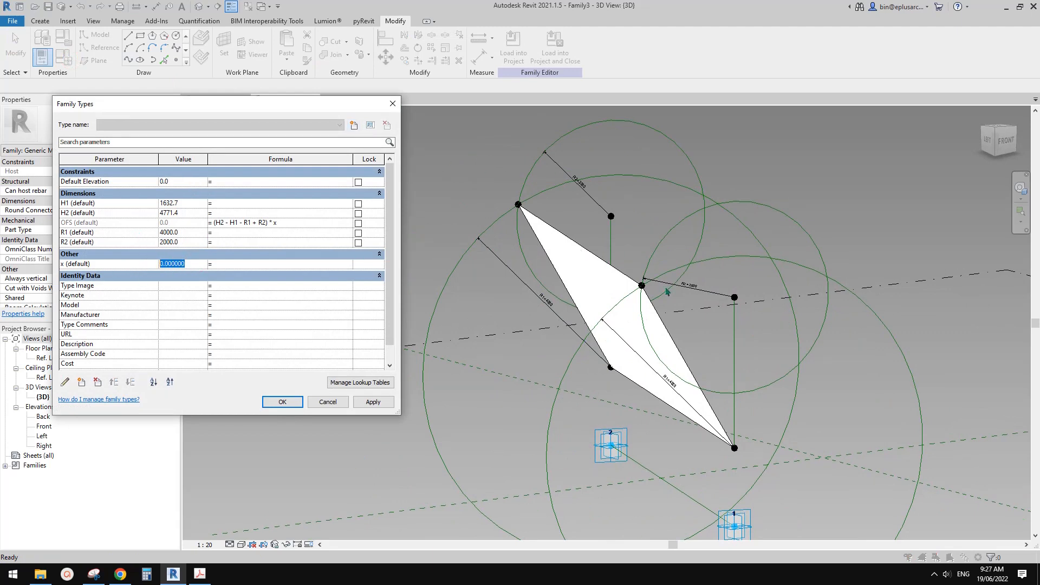
{"action": "type", "text": "1"}
{"action": "left_click", "coordinate": [373, 401]}
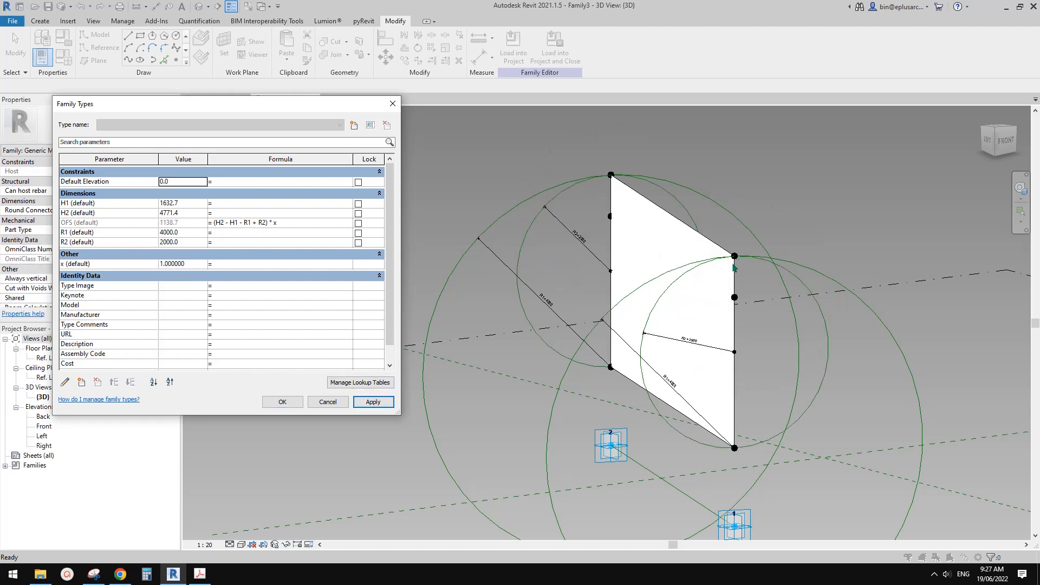
{"action": "left_click", "coordinate": [201, 262]}
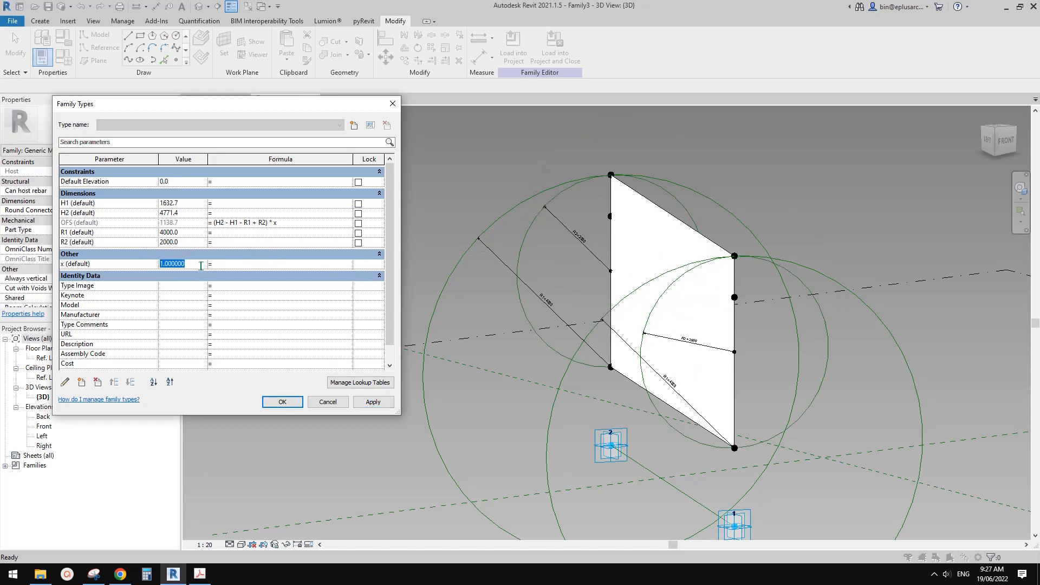
{"action": "type", "text": "0"}
{"action": "left_click", "coordinate": [380, 406]}
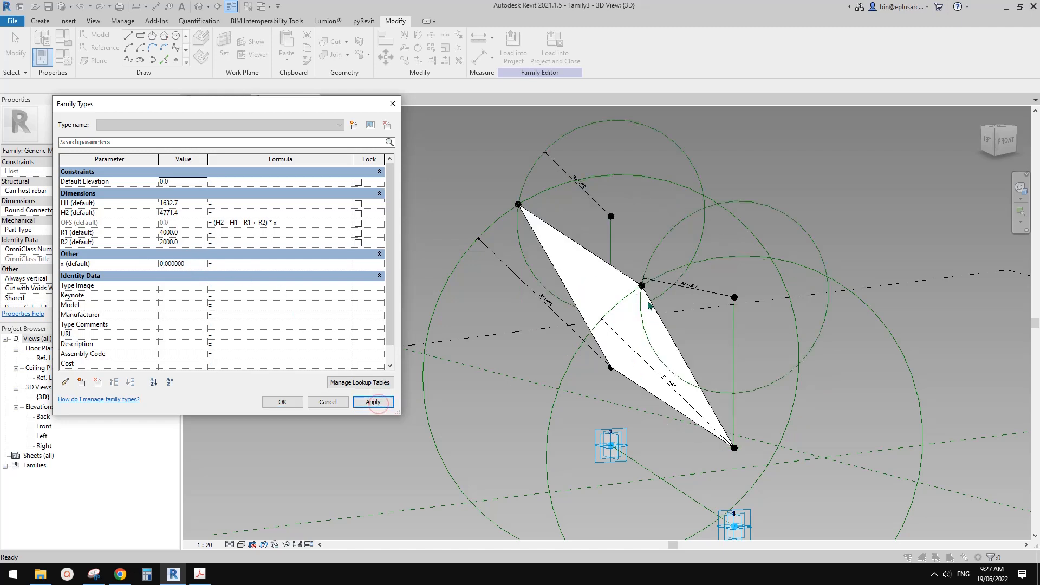
{"action": "left_click", "coordinate": [192, 265]}
{"action": "type", "text": "1"}
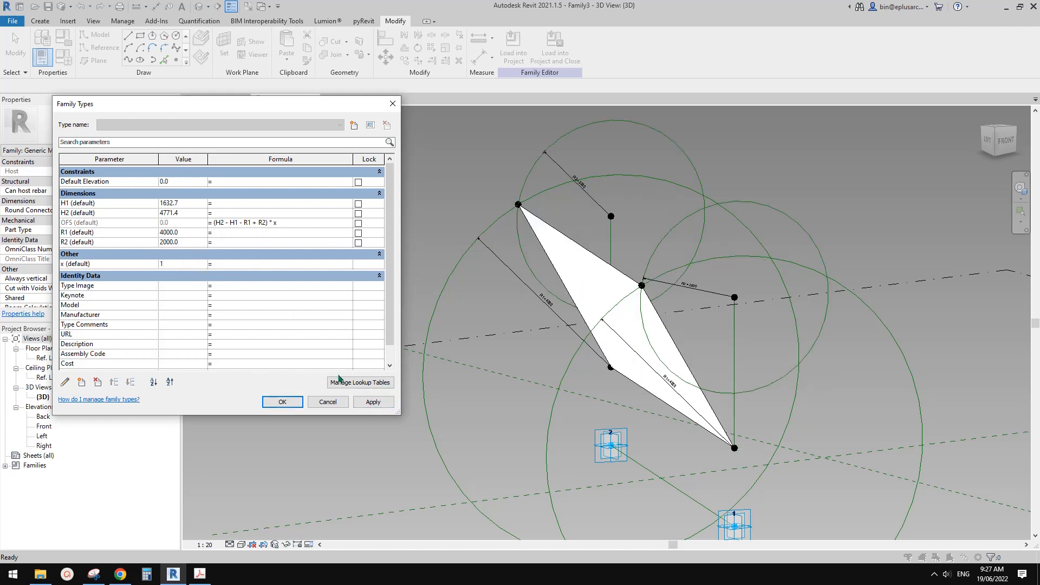
{"action": "left_click", "coordinate": [373, 401]}
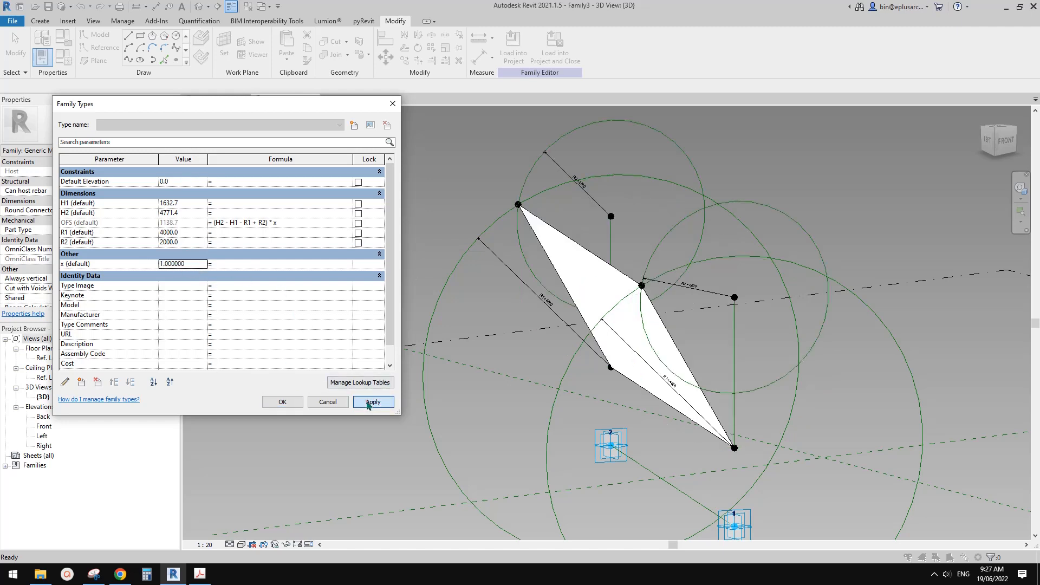
Set x to 0.5, apply it and accept the family types.
{"action": "left_click", "coordinate": [195, 264]}
{"action": "type", "text": "0."}
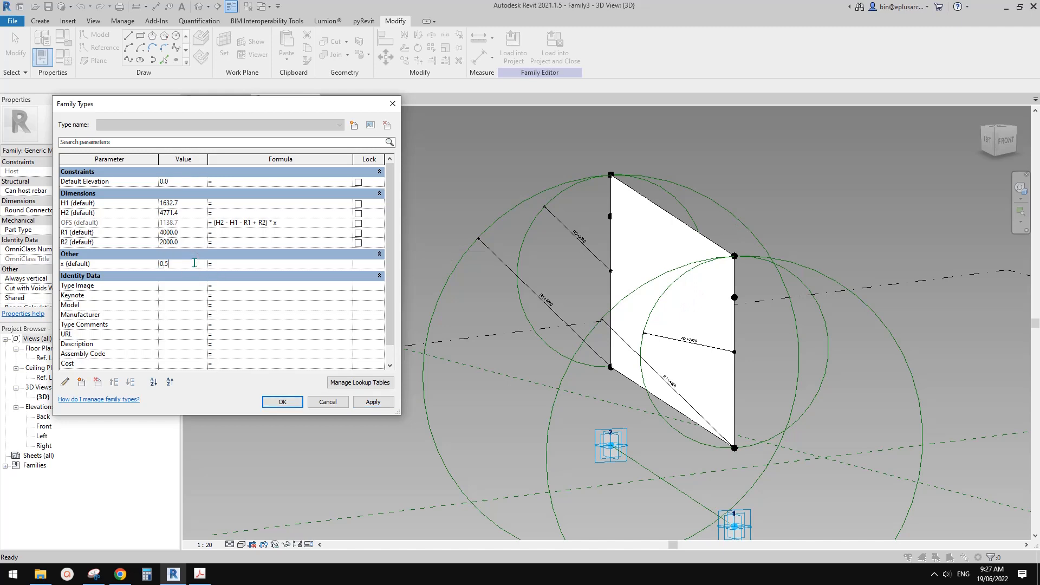
{"action": "type", "text": "5"}
{"action": "left_click", "coordinate": [372, 401]}
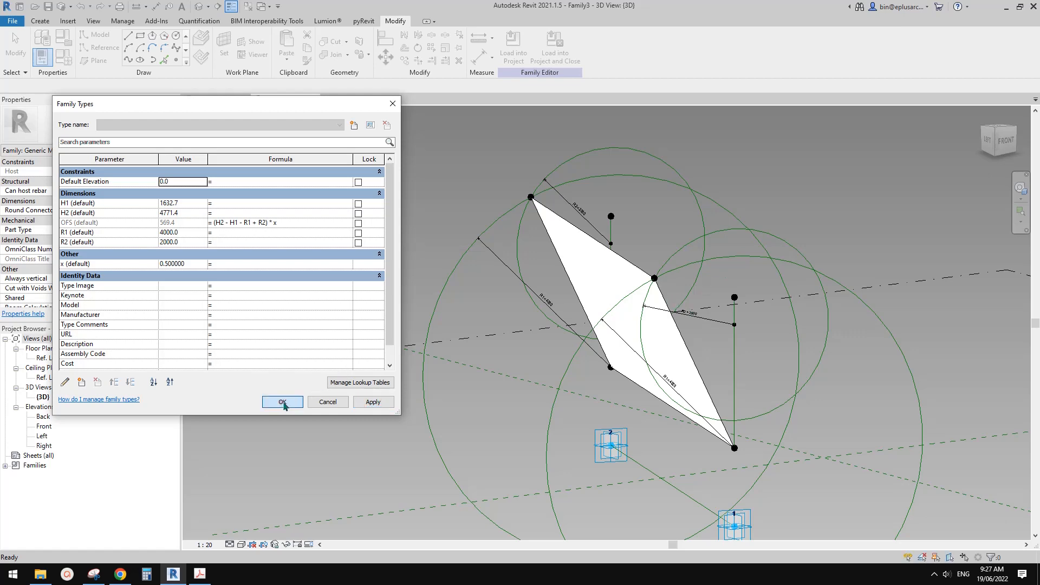
{"action": "left_click", "coordinate": [282, 401]}
Join the surface's upper corner to the OFS-driven R2 center at adaptive point 1's end with a line, made a reference line.
{"action": "middle_click_drag", "start_coordinate": [791, 296], "coordinate": [608, 271], "text": "shift"}
{"action": "scroll", "coordinate": [608, 271], "scroll_direction": "up", "scroll_amount": 1}
{"action": "left_click_drag", "start_coordinate": [454, 174], "coordinate": [494, 207]}
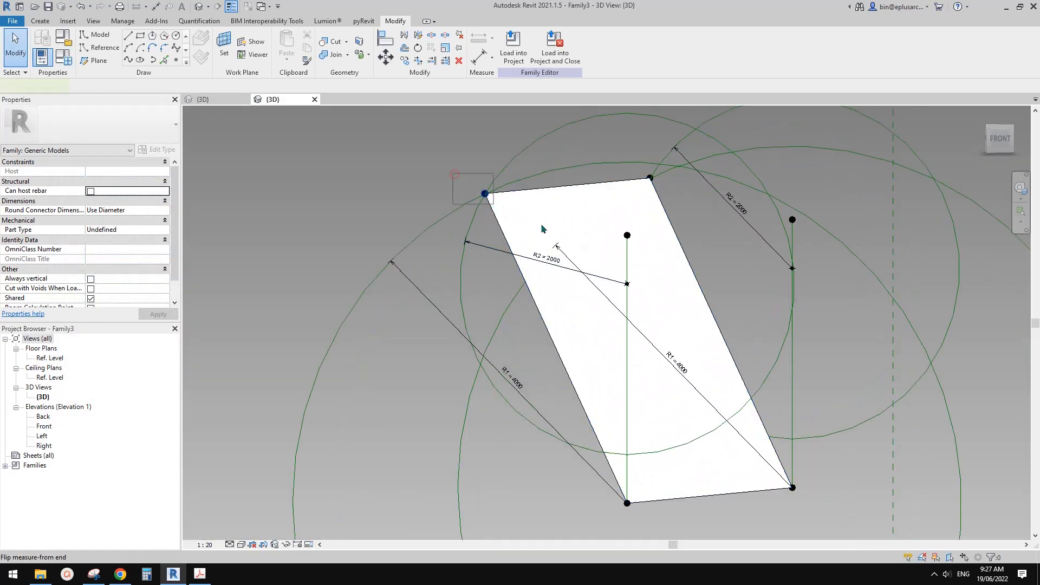
{"action": "left_click", "coordinate": [629, 283], "text": "ctrl"}
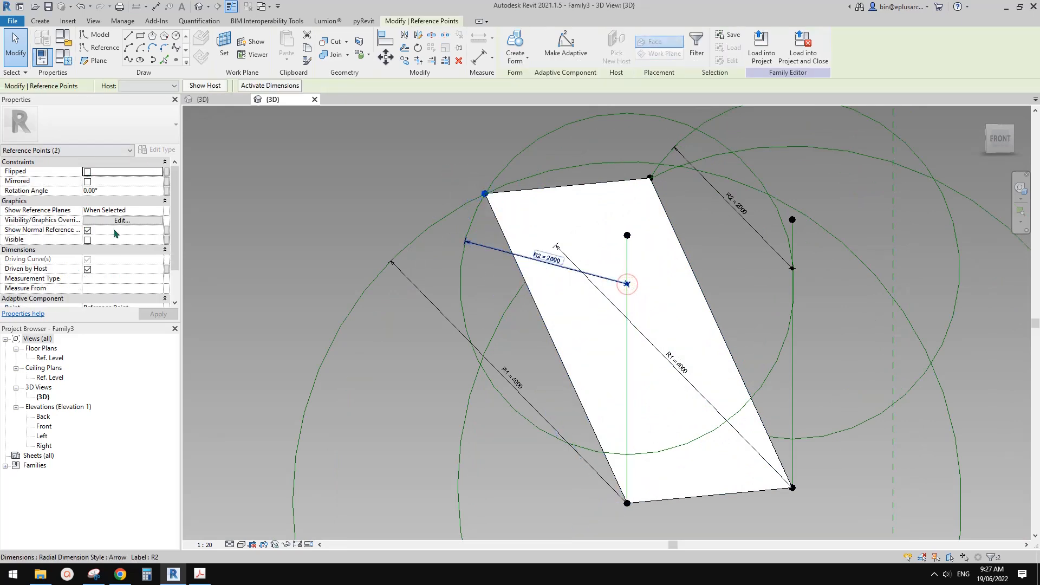
{"action": "left_click", "coordinate": [128, 61]}
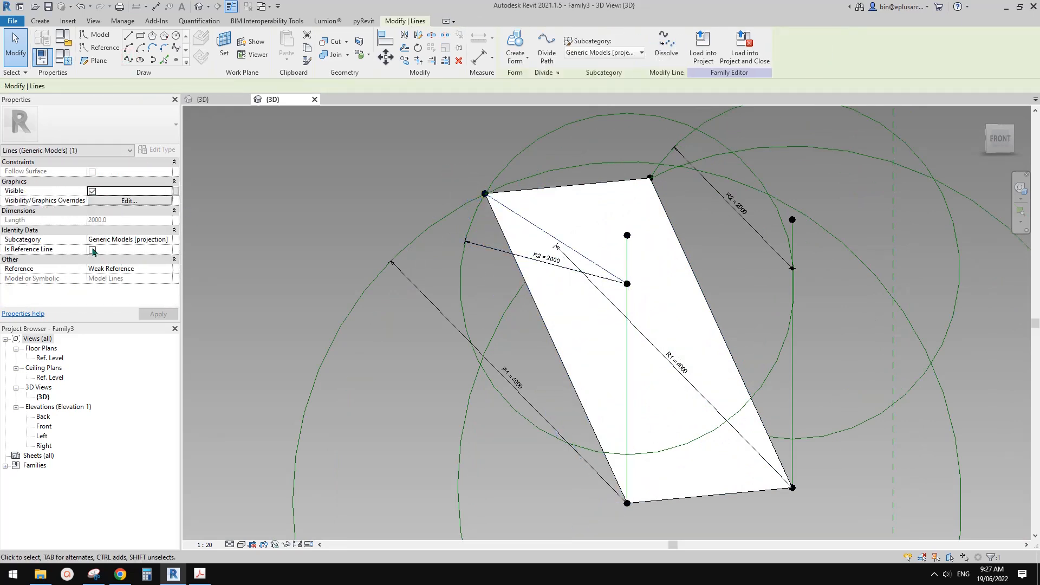
{"action": "key", "text": "Escape"}
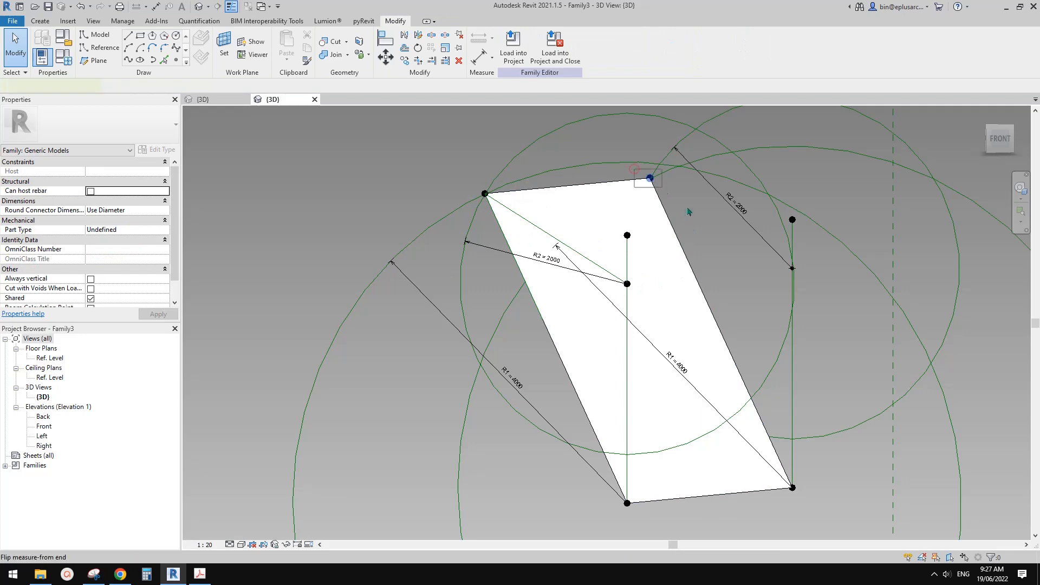
Join the other upper corner to the OFS-driven R2 center at adaptive point 2's end with a line, made a reference line.
{"action": "left_click", "coordinate": [650, 177]}
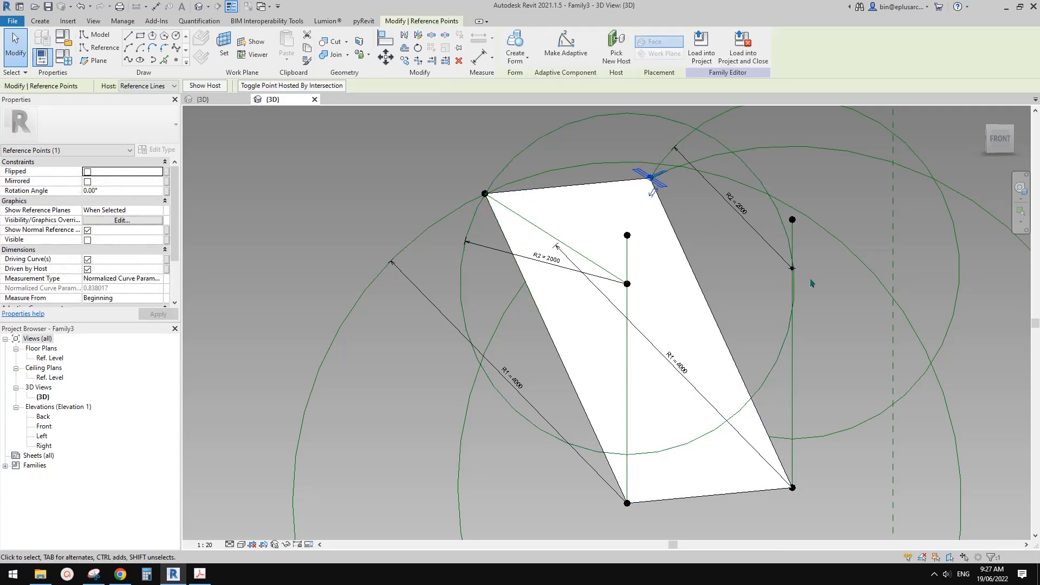
{"action": "middle_click_drag", "start_coordinate": [810, 283], "coordinate": [765, 304], "text": "shift"}
{"action": "left_click", "coordinate": [775, 273], "text": "ctrl"}
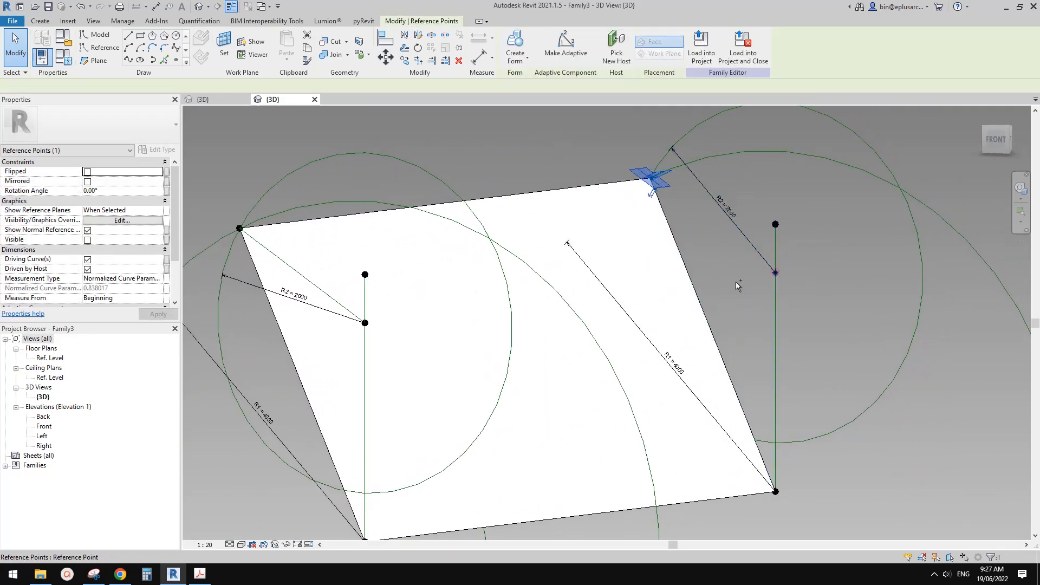
{"action": "left_click", "coordinate": [127, 60]}
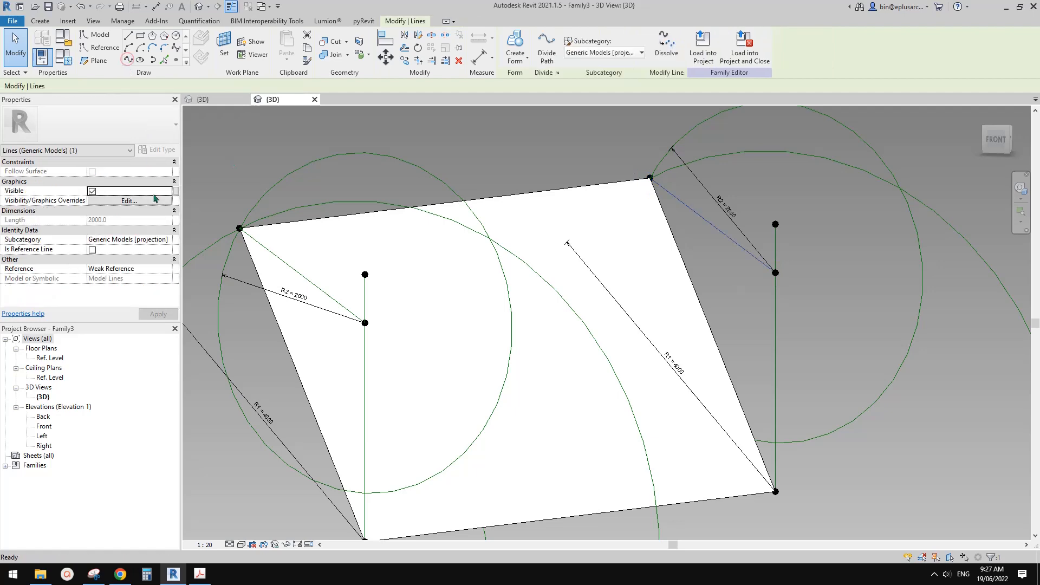
{"action": "left_click", "coordinate": [95, 249]}
{"action": "key", "text": "Escape"}
Create a planar surface form between the two new R2 reference lines as the upper folding panel.
{"action": "key", "text": "Tab"}
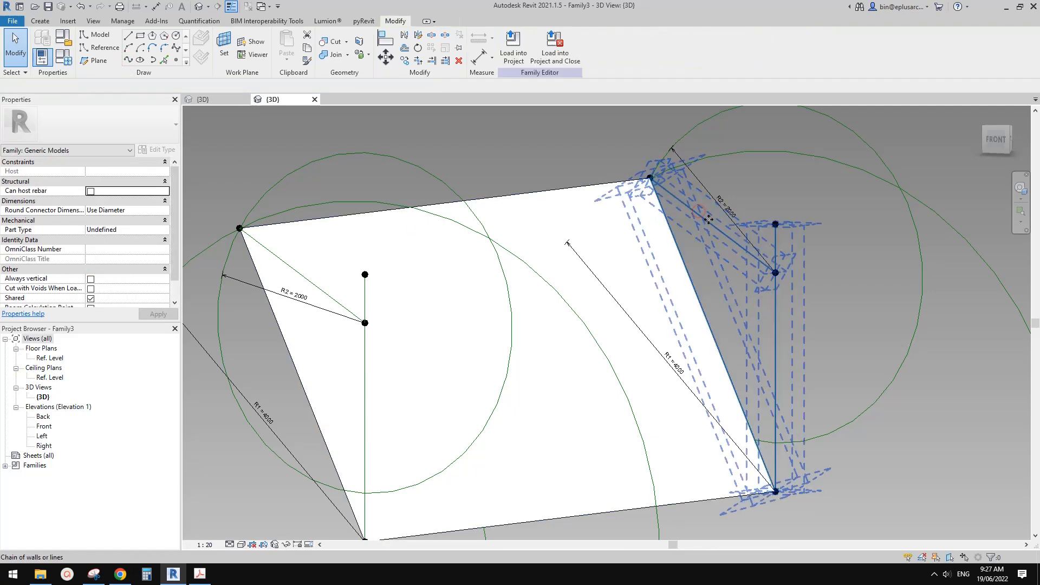
{"action": "left_click", "coordinate": [699, 216]}
{"action": "middle_click_drag", "start_coordinate": [699, 215], "coordinate": [510, 278], "text": "shift"}
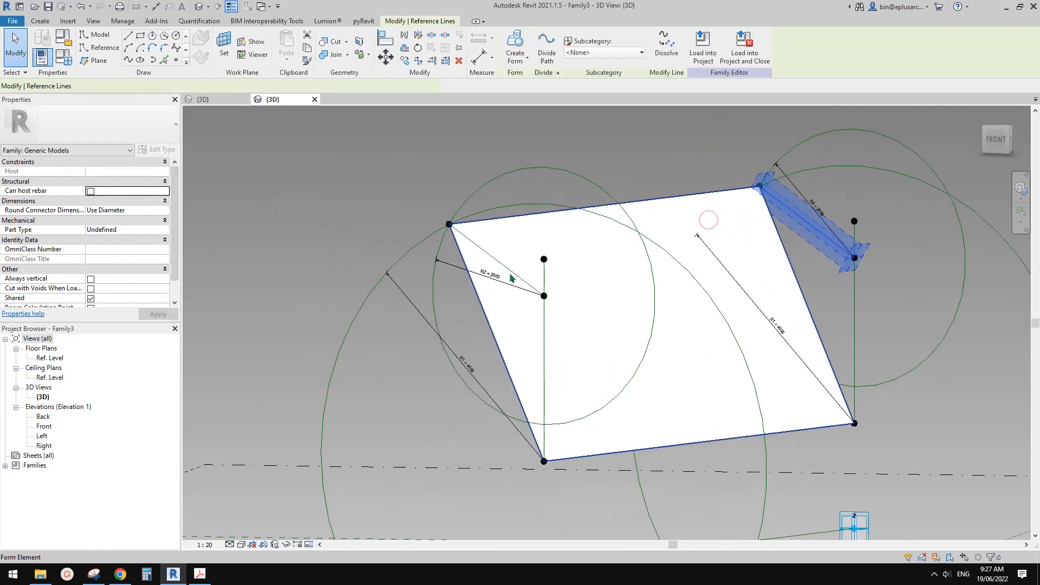
{"action": "left_click", "coordinate": [482, 246], "text": "ctrl"}
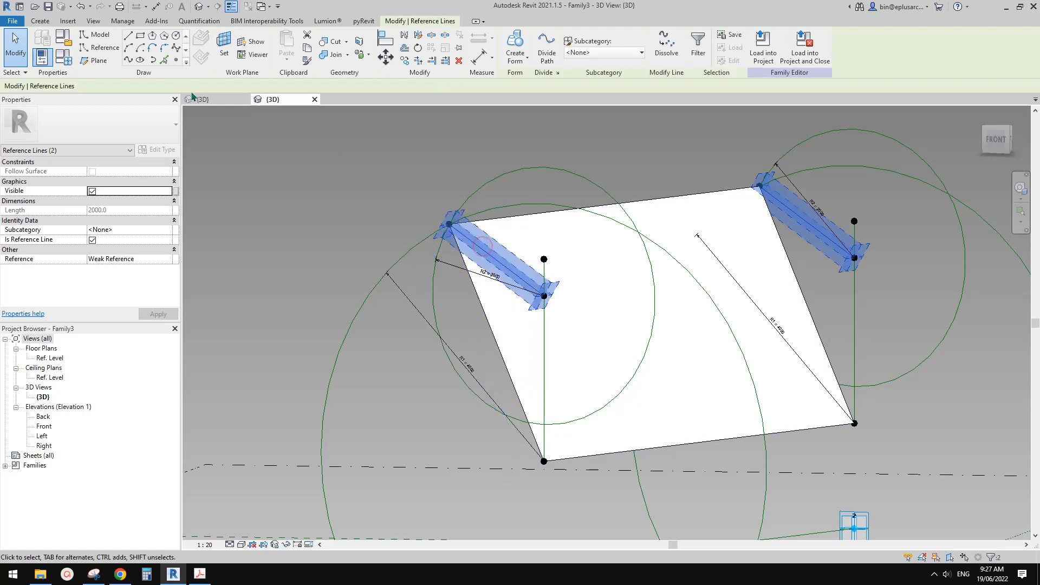
{"action": "left_click", "coordinate": [128, 60]}
{"action": "key", "text": "Escape"}
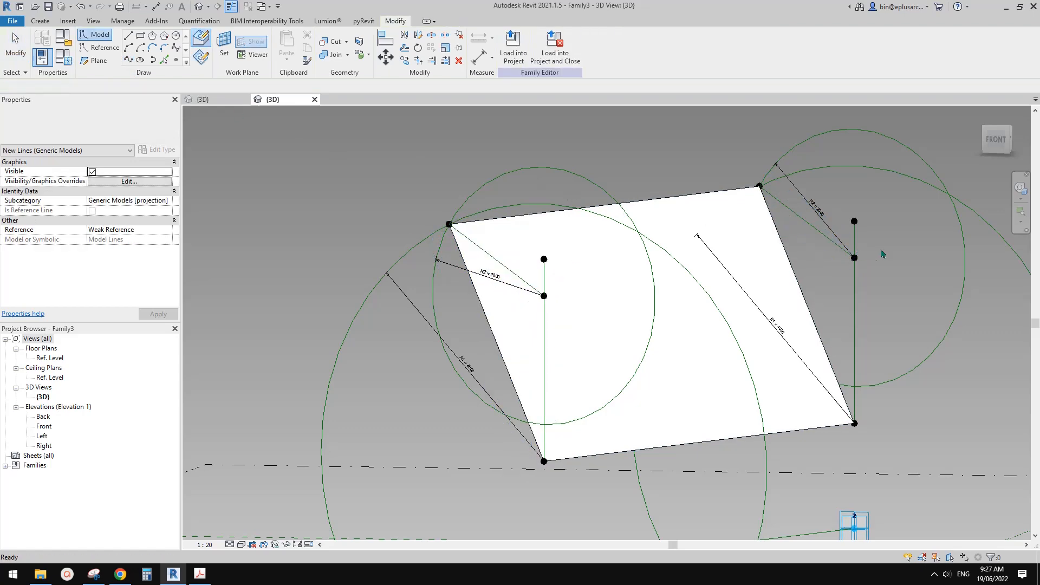
{"action": "left_click", "coordinate": [500, 264], "text": "ctrl"}
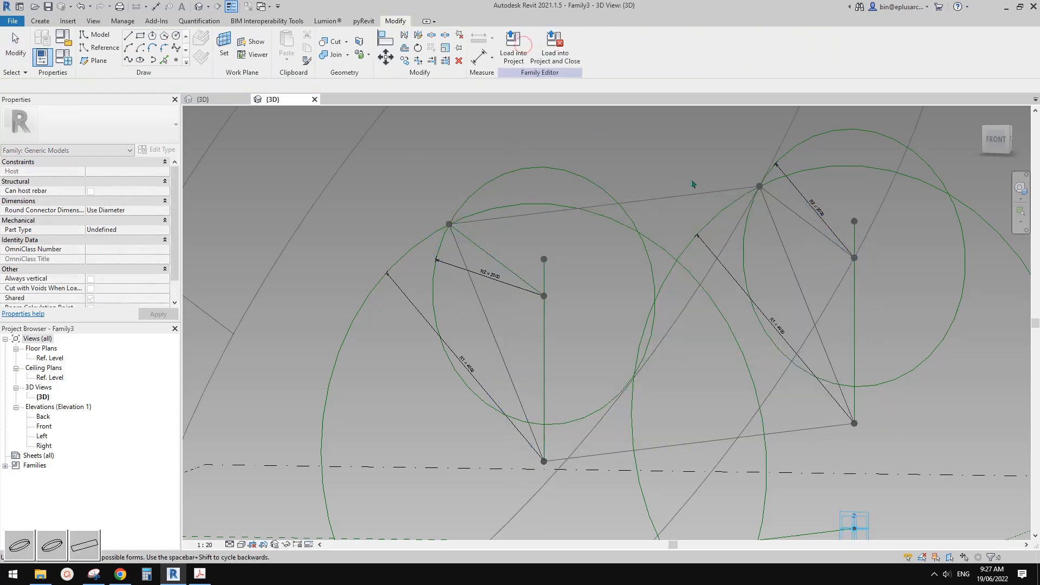
{"action": "left_click", "coordinate": [84, 538]}
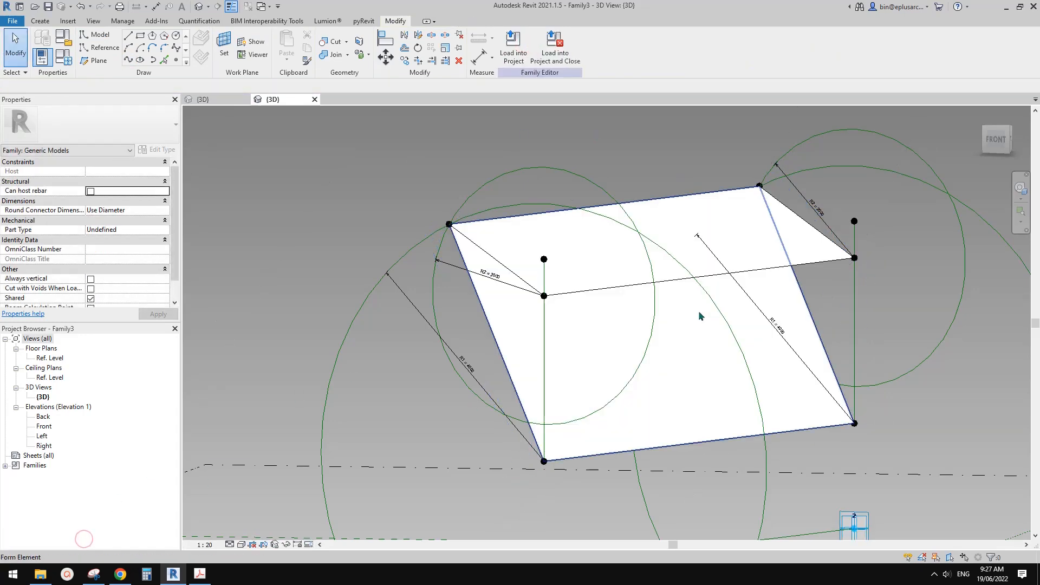
Create a new project for testing the folding shade family.
{"action": "scroll", "coordinate": [701, 318], "scroll_direction": "down", "scroll_amount": 2}
{"action": "middle_click_drag", "start_coordinate": [701, 318], "coordinate": [652, 346], "text": "shift"}
{"action": "middle_click_drag", "start_coordinate": [722, 321], "coordinate": [599, 342], "text": "shift"}
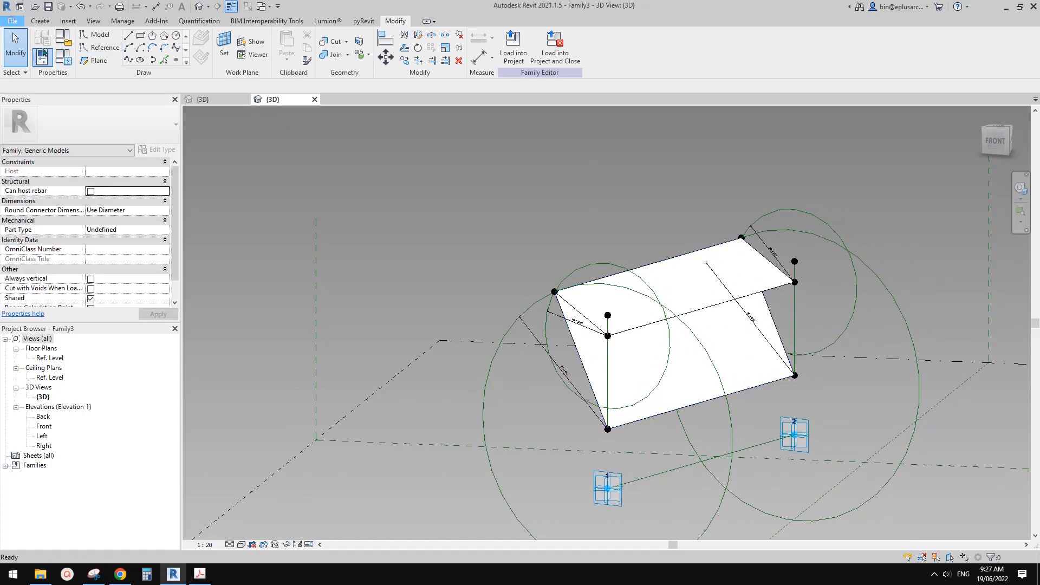
{"action": "left_click", "coordinate": [12, 21]}
{"action": "left_click", "coordinate": [68, 62]}
{"action": "left_click", "coordinate": [124, 77]}
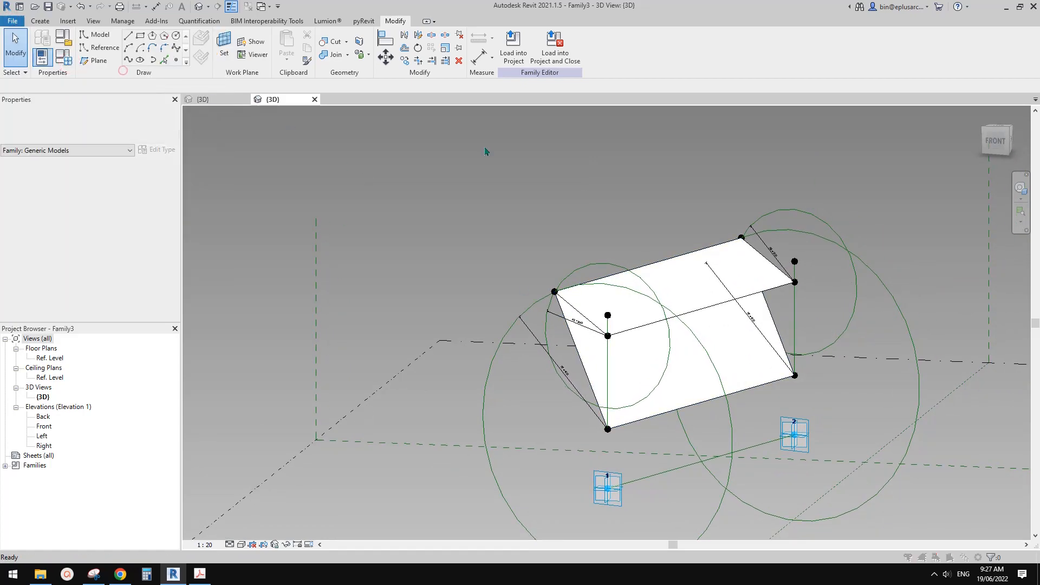
{"action": "left_click", "coordinate": [758, 293]}
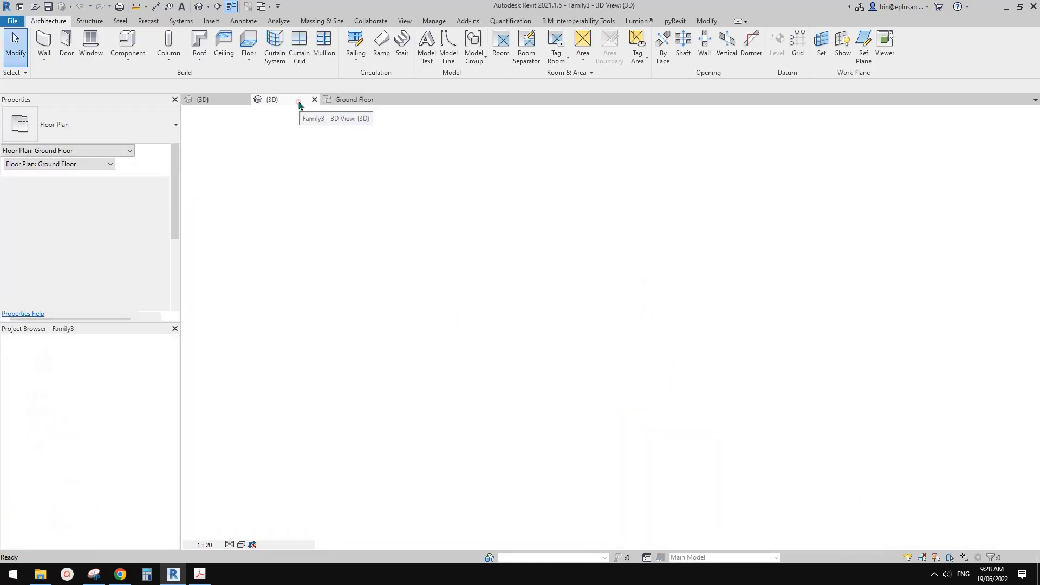
Load the folding shade family from its 3D view into Project4 only.
{"action": "left_click", "coordinate": [298, 101]}
{"action": "left_click", "coordinate": [513, 49]}
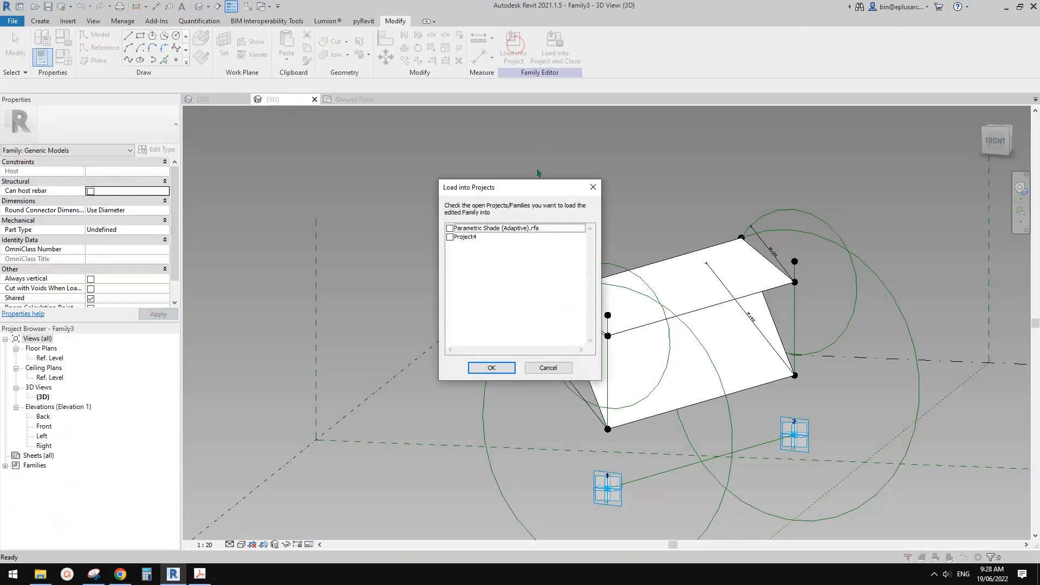
{"action": "left_click", "coordinate": [449, 236]}
{"action": "left_click", "coordinate": [492, 367]}
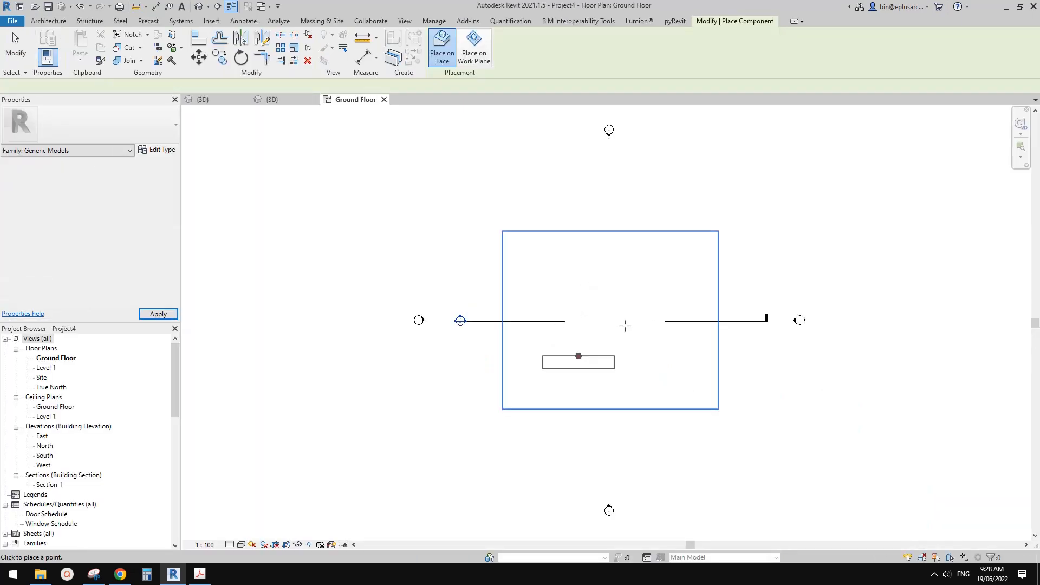
Place the shade on the Ground Floor plan with two diagonally offset adaptive points and open the default 3D view.
{"action": "left_click", "coordinate": [579, 356]}
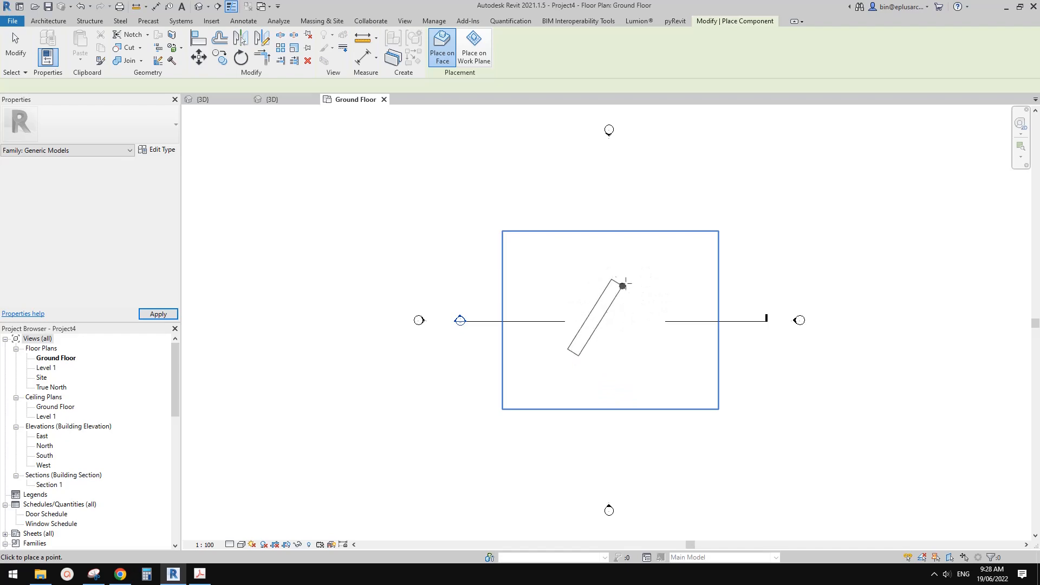
{"action": "left_click", "coordinate": [624, 281]}
{"action": "key", "text": "Escape"}
{"action": "key", "text": "Escape"}
{"action": "left_click", "coordinate": [197, 7]}
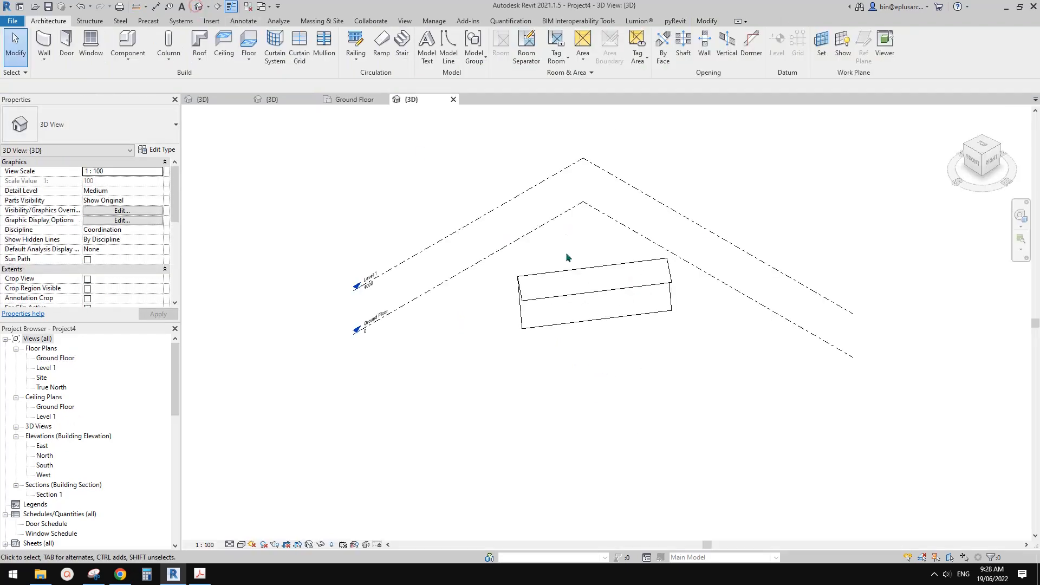
Select the placed shade and set its R1 instance dimension to 3000.
{"action": "left_click", "coordinate": [562, 301]}
{"action": "middle_click_drag", "start_coordinate": [564, 302], "coordinate": [743, 165], "text": "shift"}
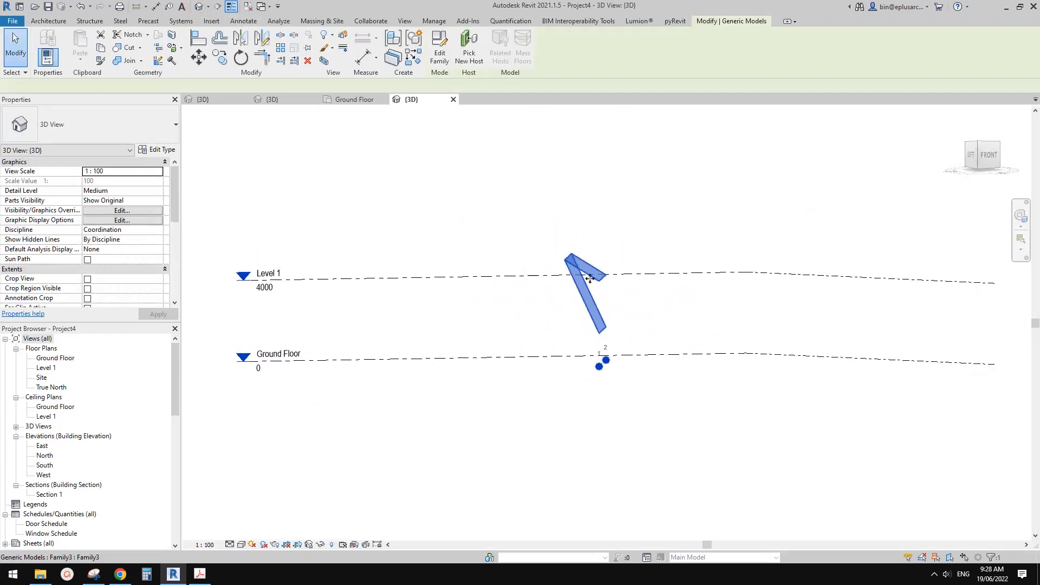
{"action": "middle_click_drag", "start_coordinate": [588, 281], "coordinate": [623, 284], "text": "shift"}
{"action": "scroll", "coordinate": [540, 286], "scroll_direction": "up", "scroll_amount": 3}
{"action": "middle_click_drag", "start_coordinate": [541, 286], "coordinate": [585, 300], "text": "shift"}
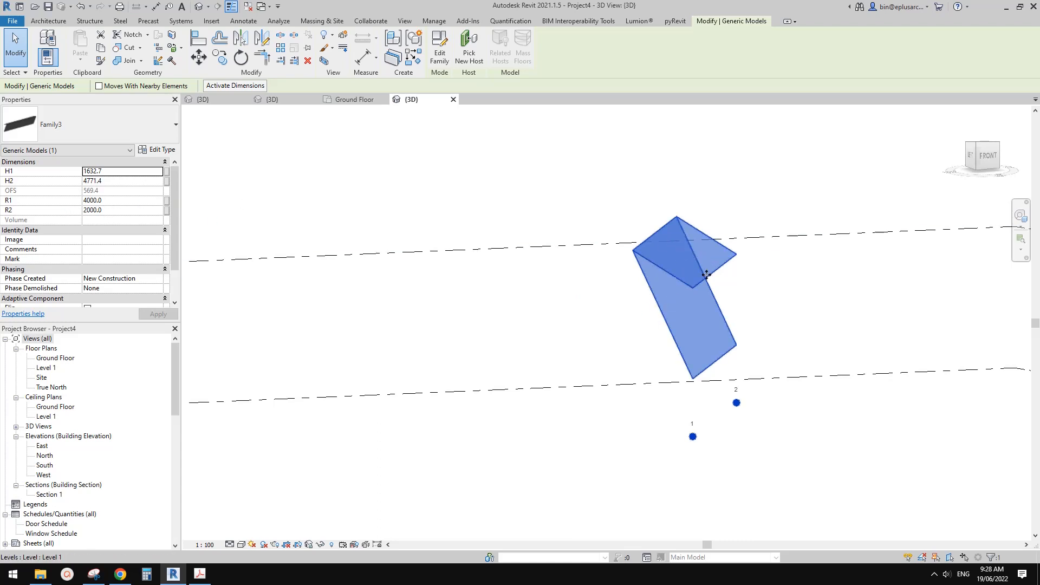
{"action": "mouse_move", "coordinate": [707, 275]}
{"action": "middle_mouse_down", "text": "shift"}
{"action": "mouse_move", "coordinate": [769, 276]}
{"action": "mouse_move", "coordinate": [714, 260]}
{"action": "middle_mouse_up", "text": "shift"}
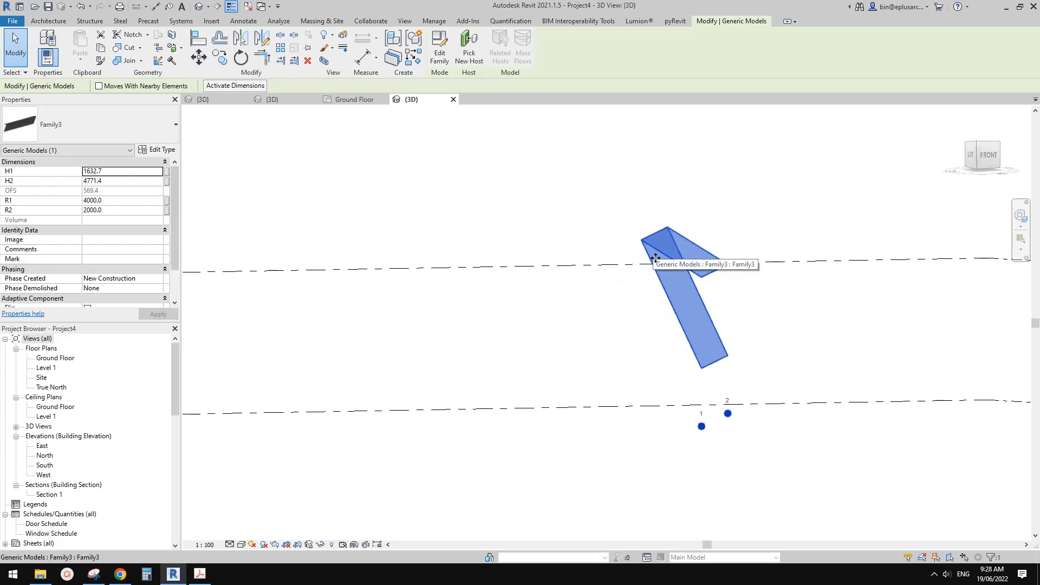
{"action": "left_click", "coordinate": [118, 200]}
{"action": "type", "text": "3000"}
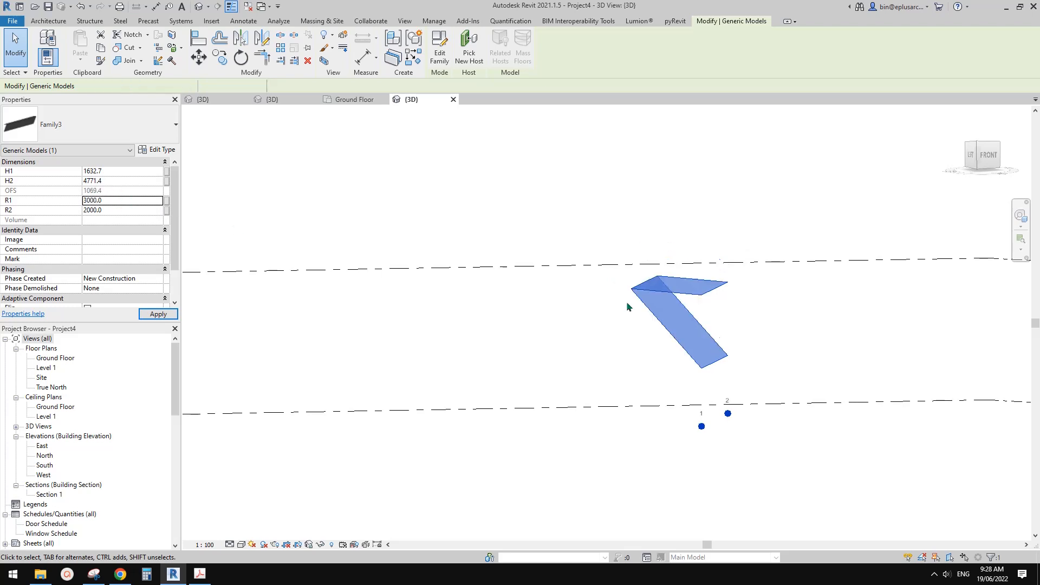
{"action": "middle_click_drag", "start_coordinate": [619, 325], "coordinate": [663, 344], "text": "shift"}
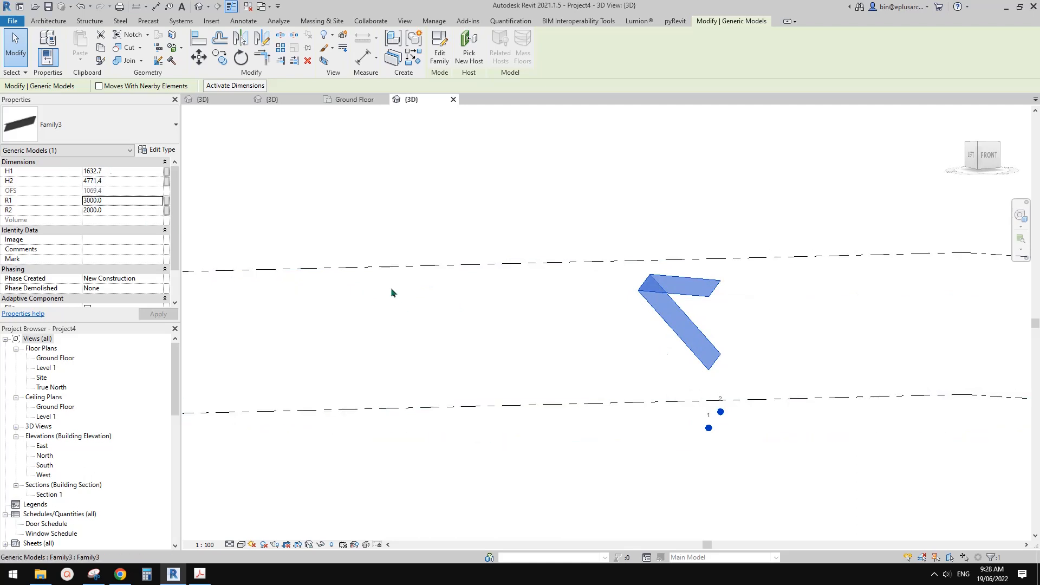
Set the selected shade's H1 dimension to 1500.
{"action": "left_click", "coordinate": [119, 172]}
{"action": "type", "text": "15"}
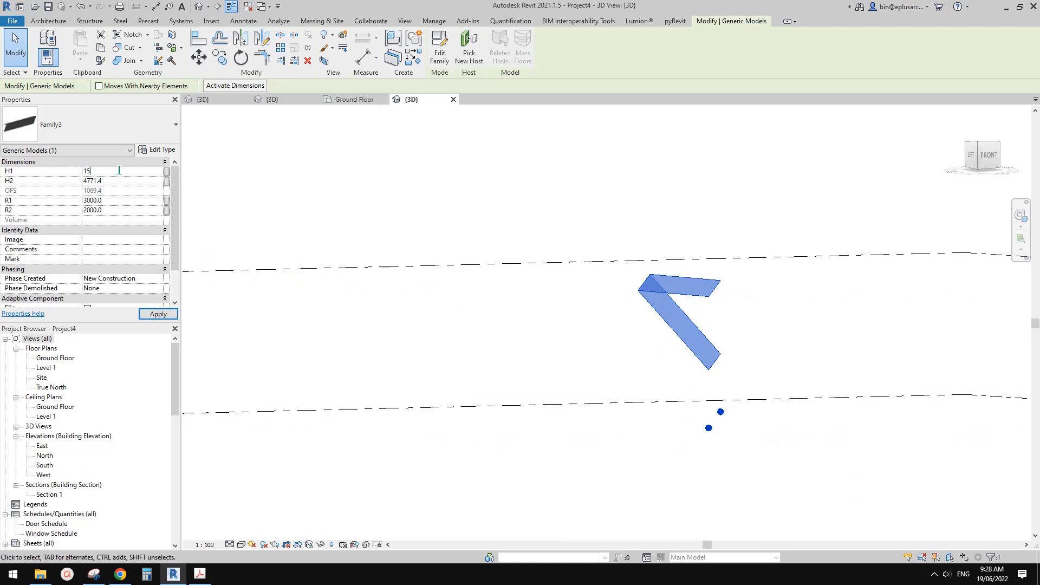
{"action": "type", "text": "00"}
{"action": "key", "text": "Return"}
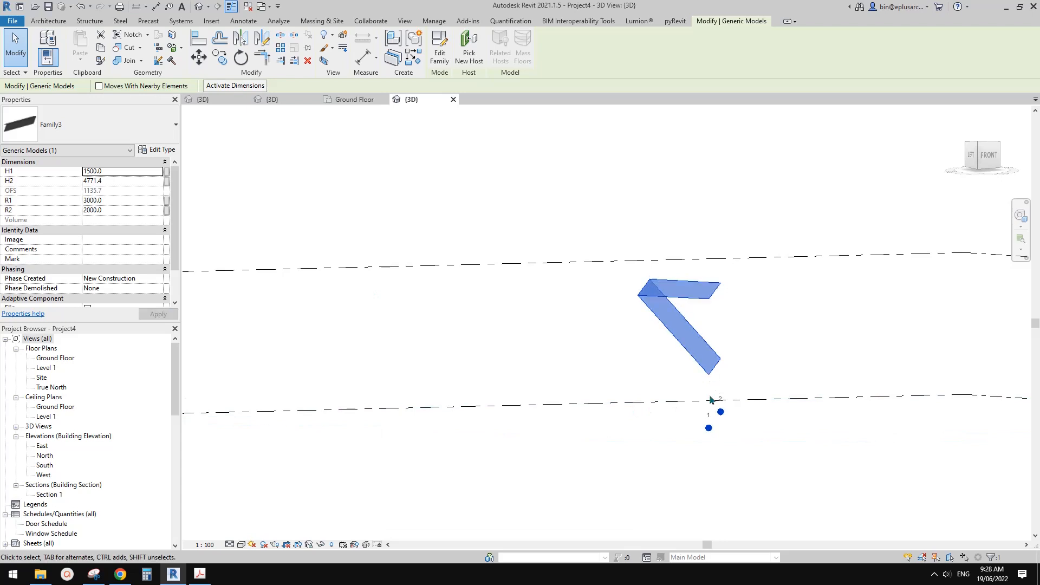
Set the selected shade's H2 dimension to 5000.
{"action": "left_click", "coordinate": [120, 181]}
{"action": "mouse_move", "coordinate": [708, 287]}
{"action": "middle_mouse_down", "text": "shift"}
{"action": "mouse_move", "coordinate": [726, 288]}
{"action": "mouse_move", "coordinate": [707, 280]}
{"action": "middle_mouse_up", "text": "shift"}
{"action": "left_click", "coordinate": [121, 182]}
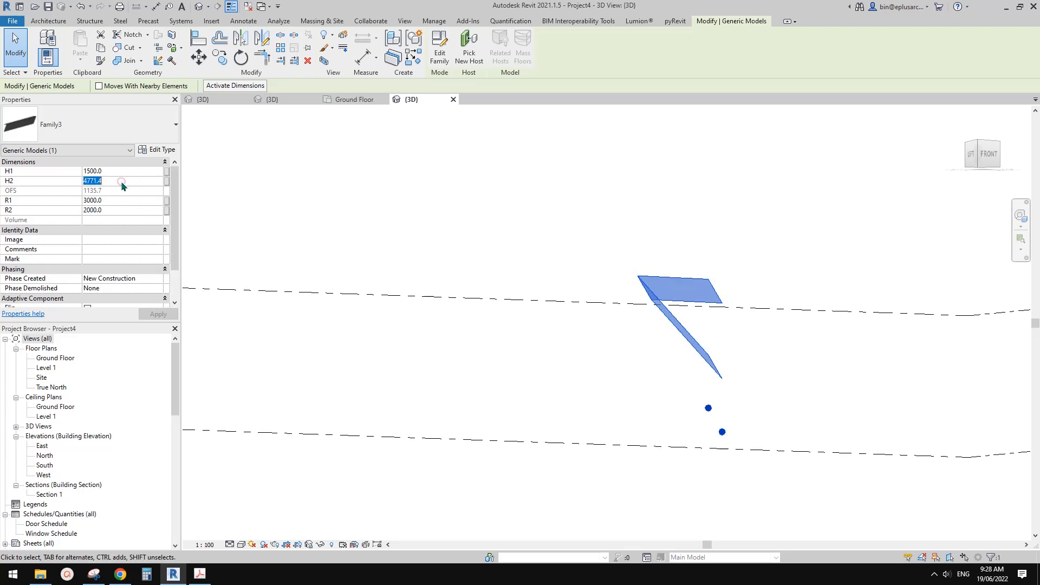
{"action": "type", "text": "500"}
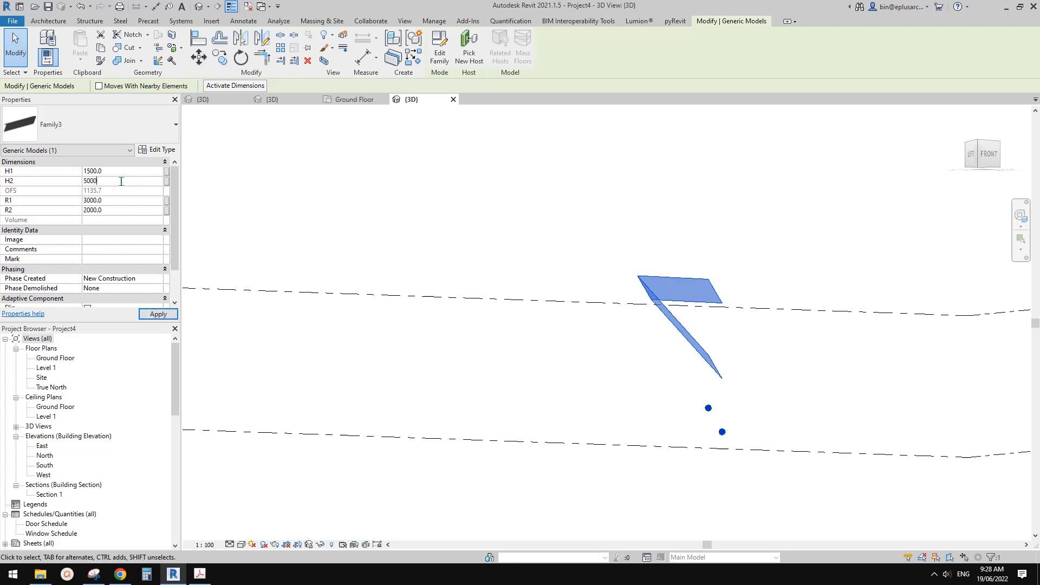
{"action": "type", "text": "0"}
{"action": "middle_click_drag", "start_coordinate": [502, 204], "coordinate": [715, 288], "text": "shift"}
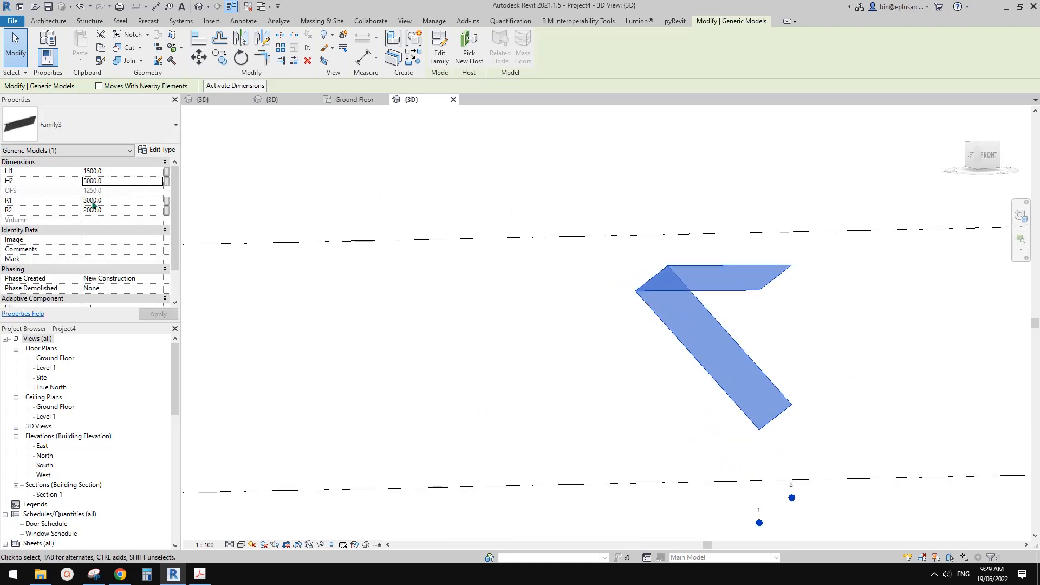
Set the shade's x parameter to 0 and check the folding of both panels.
{"action": "scroll", "coordinate": [111, 248], "scroll_direction": "down", "scroll_amount": 2}
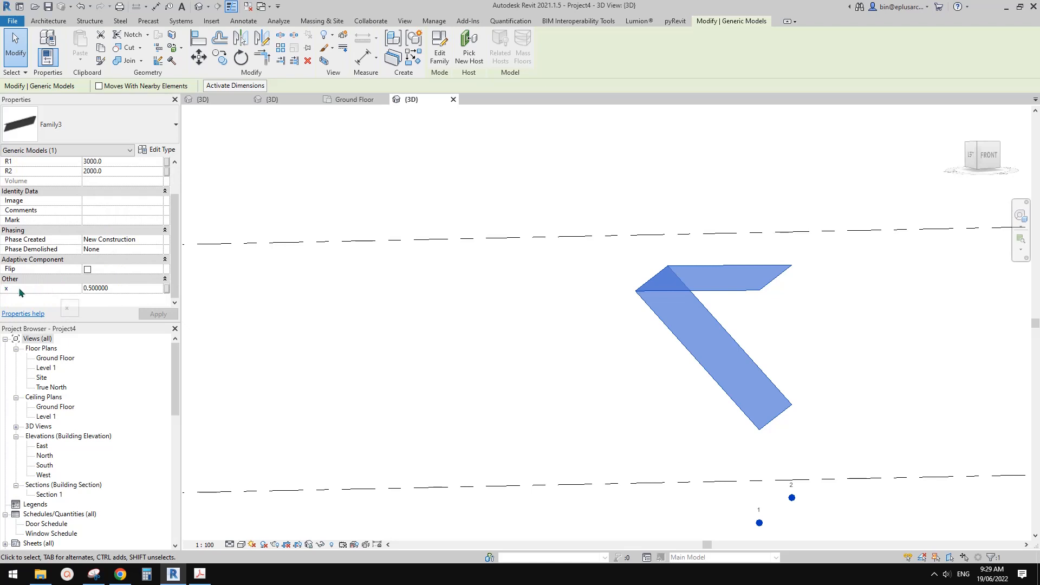
{"action": "left_click", "coordinate": [125, 288]}
{"action": "type", "text": "0"}
{"action": "key", "text": "Return"}
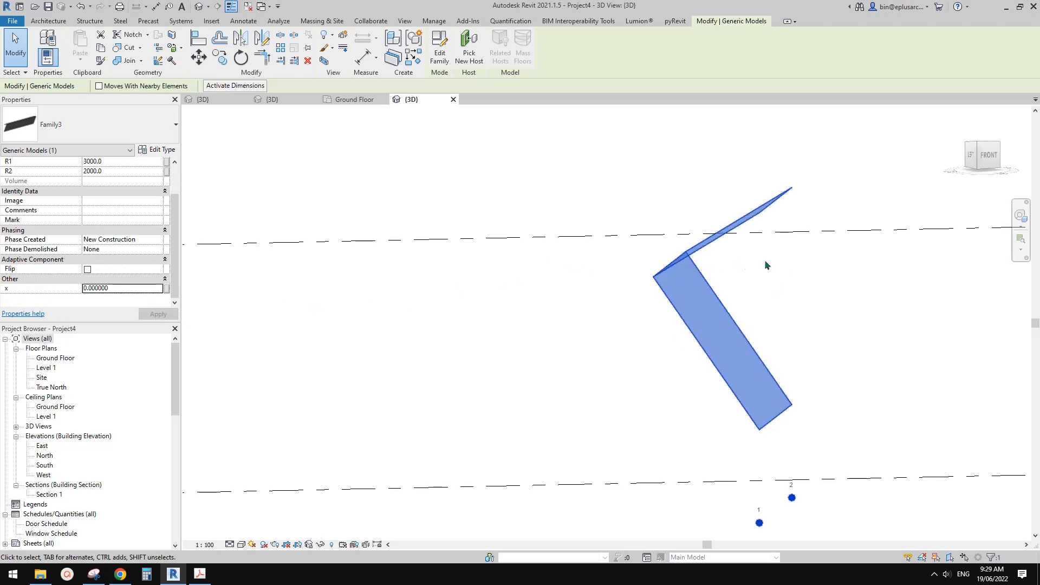
{"action": "middle_click_drag", "start_coordinate": [773, 212], "coordinate": [736, 198], "text": "shift"}
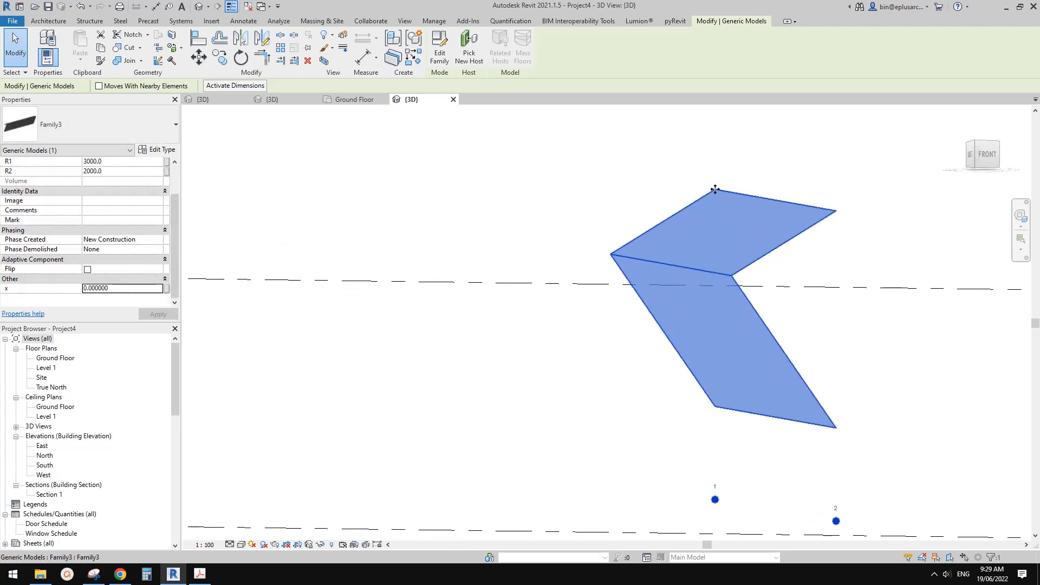
{"action": "mouse_move", "coordinate": [715, 189]}
{"action": "middle_mouse_down", "text": "shift"}
{"action": "mouse_move", "coordinate": [675, 209]}
{"action": "mouse_move", "coordinate": [719, 204]}
{"action": "middle_mouse_up", "text": "shift"}
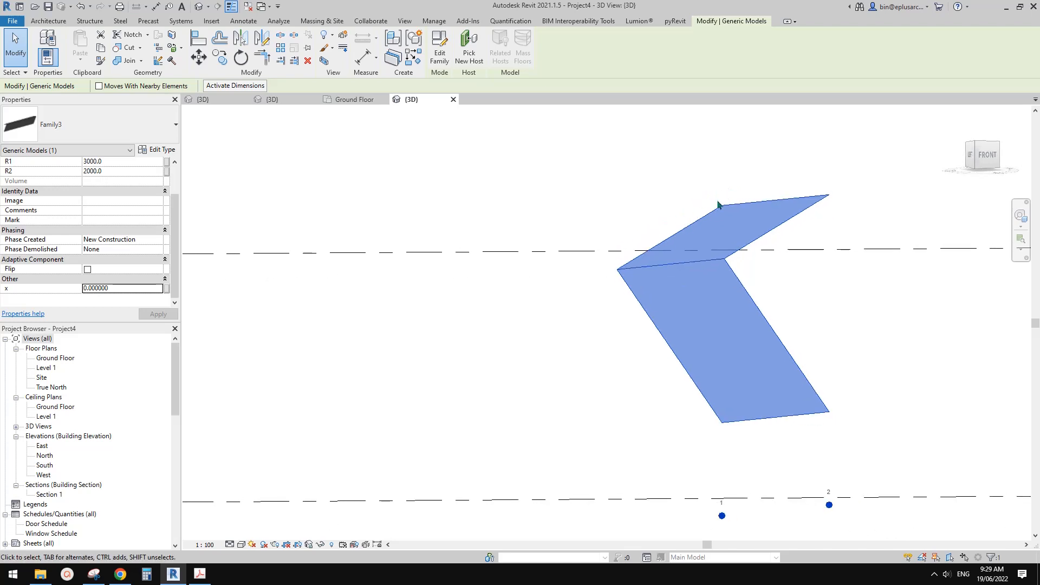
Set the shade's x parameter to 1 and check the panels from several angles.
{"action": "left_click", "coordinate": [127, 288]}
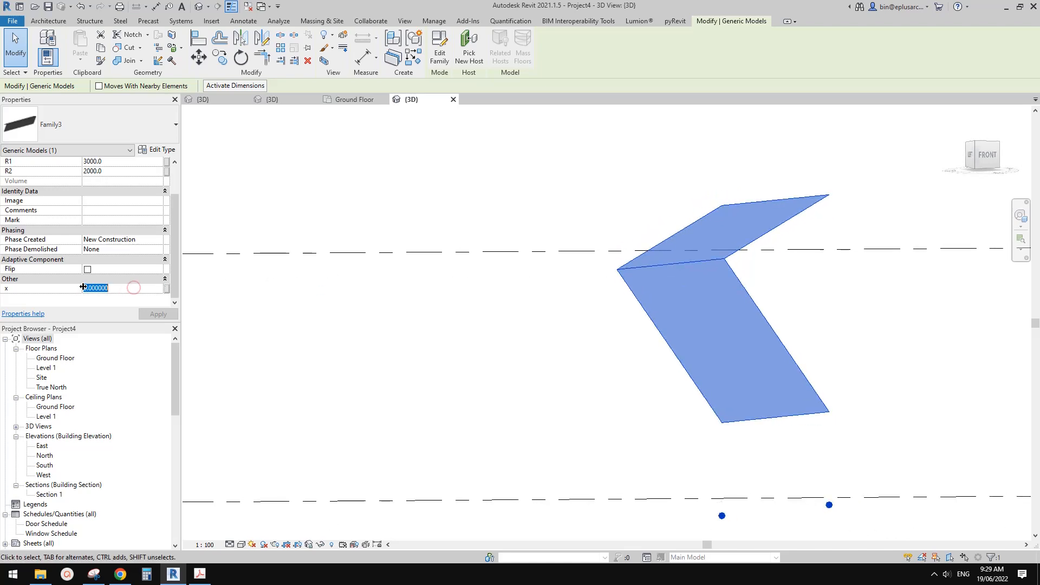
{"action": "type", "text": "1"}
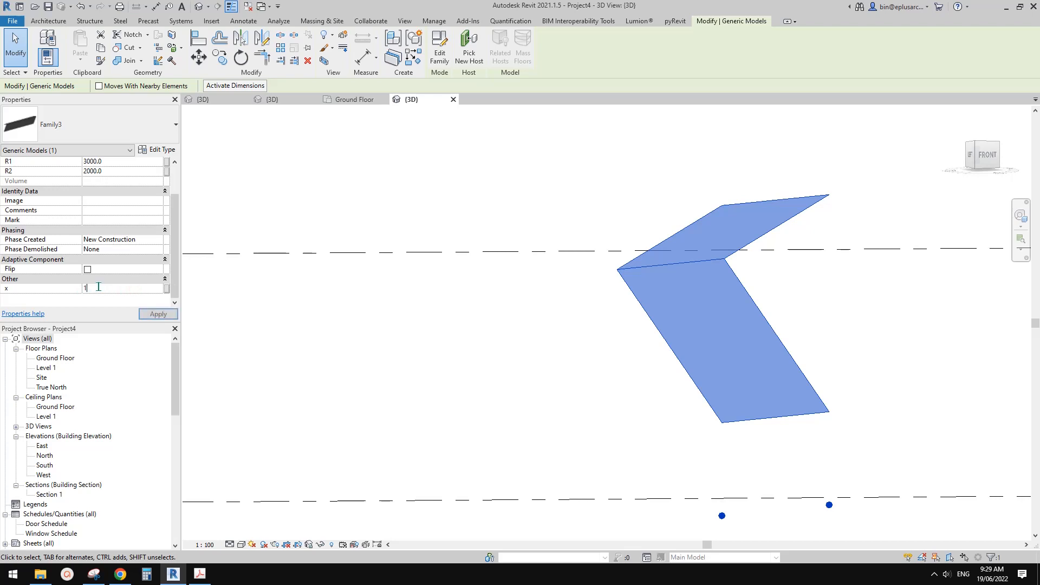
{"action": "middle_click_drag", "start_coordinate": [692, 272], "coordinate": [751, 285], "text": "shift"}
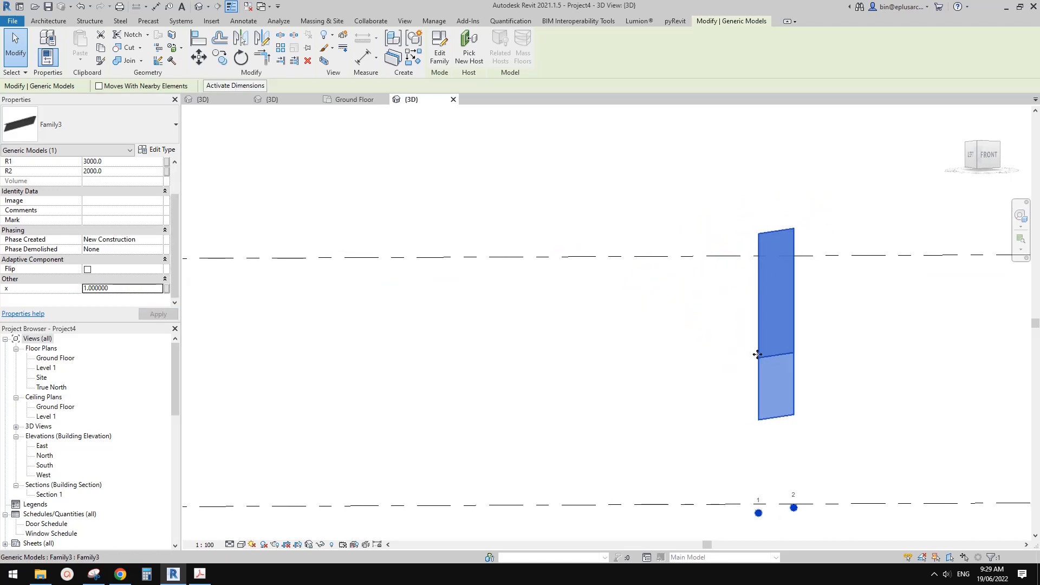
{"action": "middle_click_drag", "start_coordinate": [759, 352], "coordinate": [803, 402], "text": "shift"}
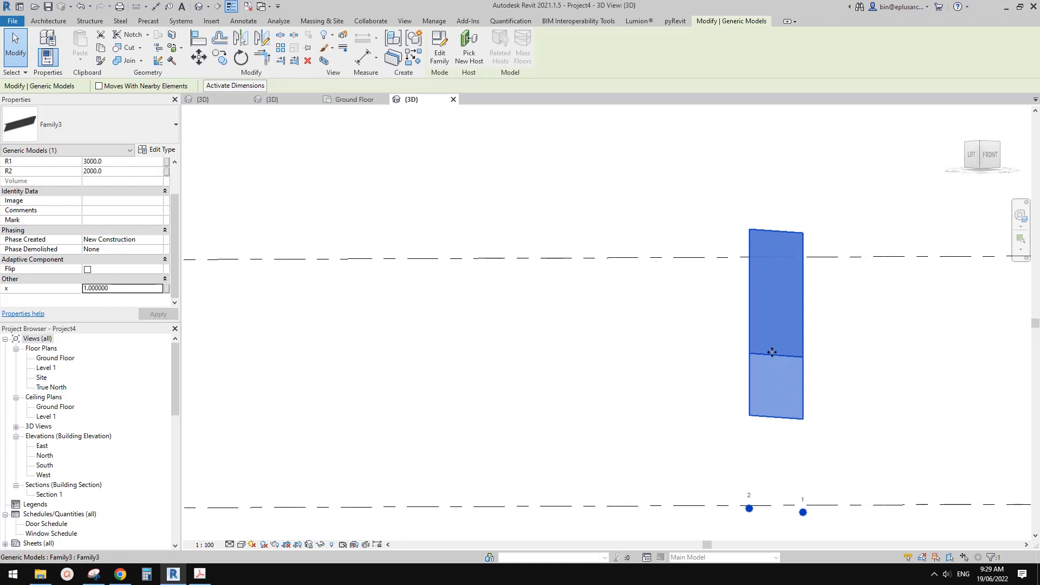
{"action": "middle_click_drag", "start_coordinate": [771, 352], "coordinate": [780, 235], "text": "shift"}
Set the shade's x parameter to 0.1 and check the panels from nearer the front.
{"action": "left_click", "coordinate": [128, 285]}
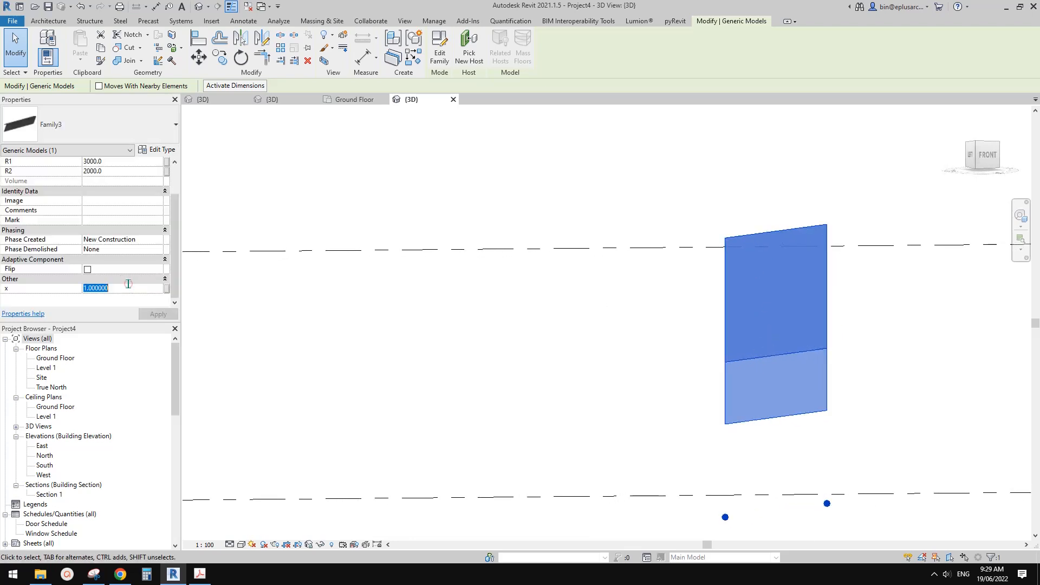
{"action": "key", "text": "BackSpace"}
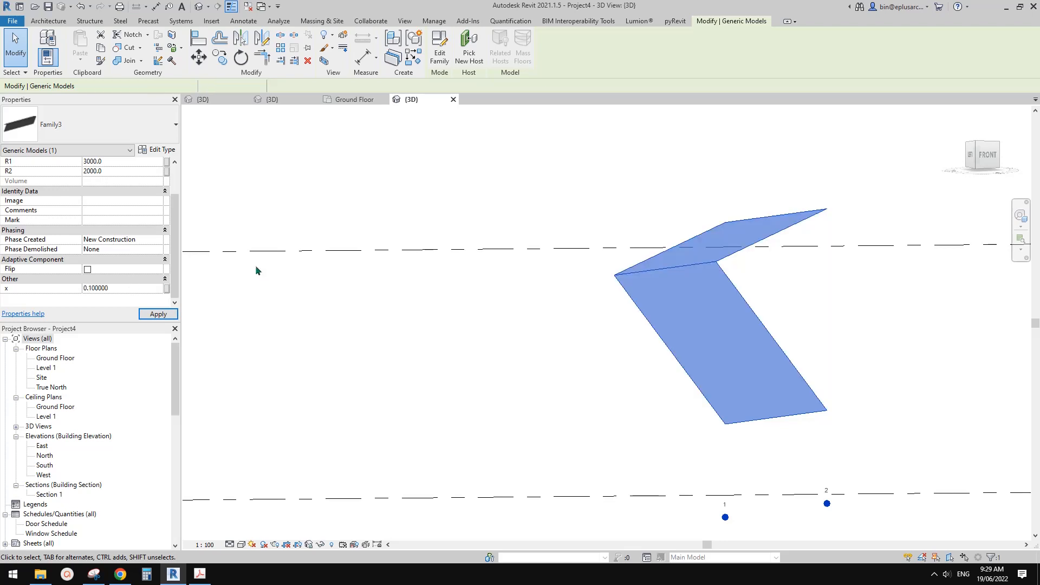
{"action": "left_click", "coordinate": [117, 288]}
{"action": "middle_click_drag", "start_coordinate": [256, 294], "coordinate": [238, 294], "text": "shift"}
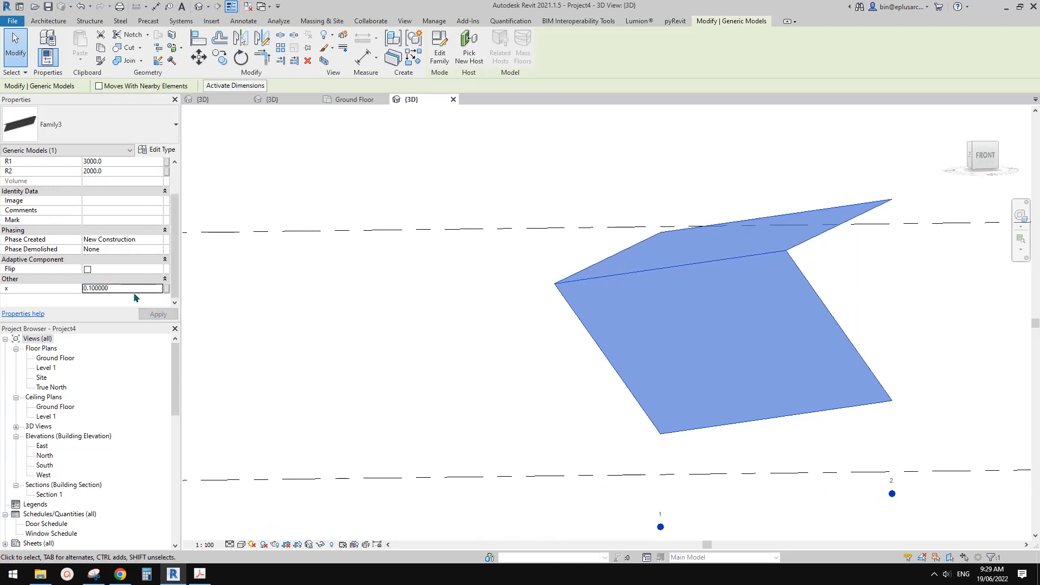
Test the shade's folding with x values of 0.2, 0.3, 0.4 and 0.6 in turn.
{"action": "left_click", "coordinate": [135, 288]}
{"action": "type", "text": ".2"}
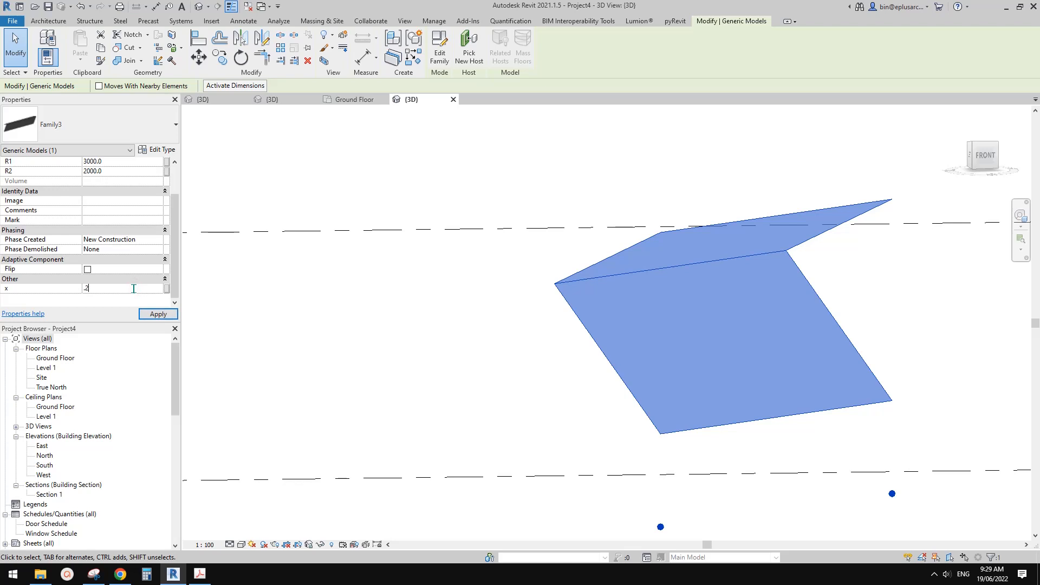
{"action": "left_click", "coordinate": [125, 287]}
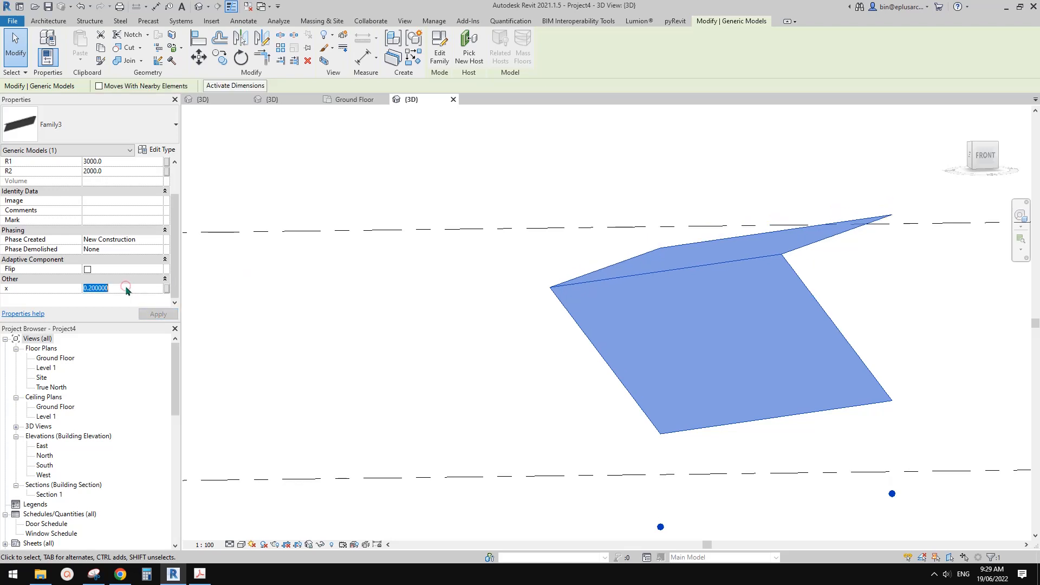
{"action": "type", "text": ".3"}
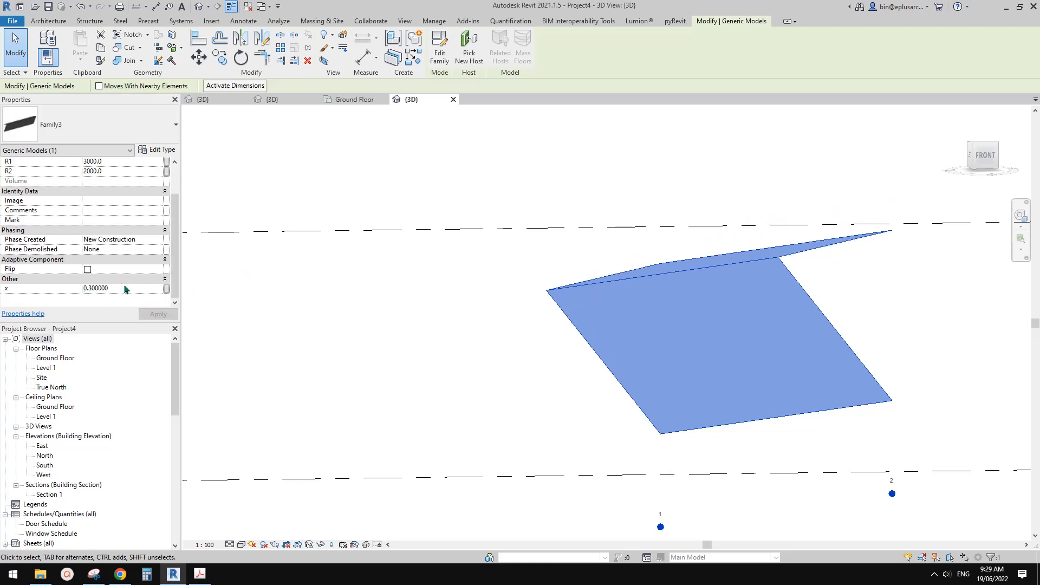
{"action": "type", "text": ".4"}
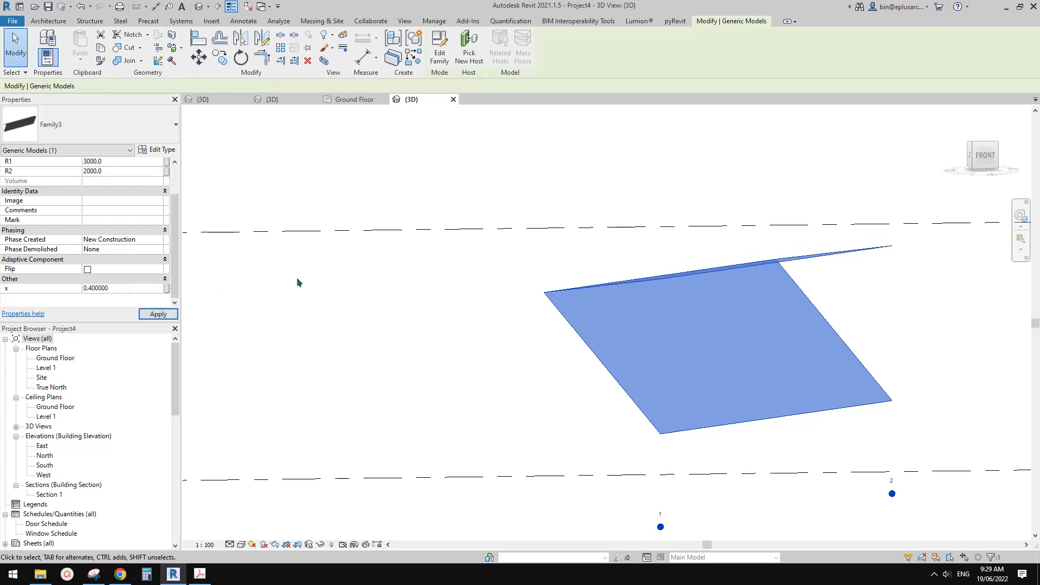
{"action": "type", "text": ".6"}
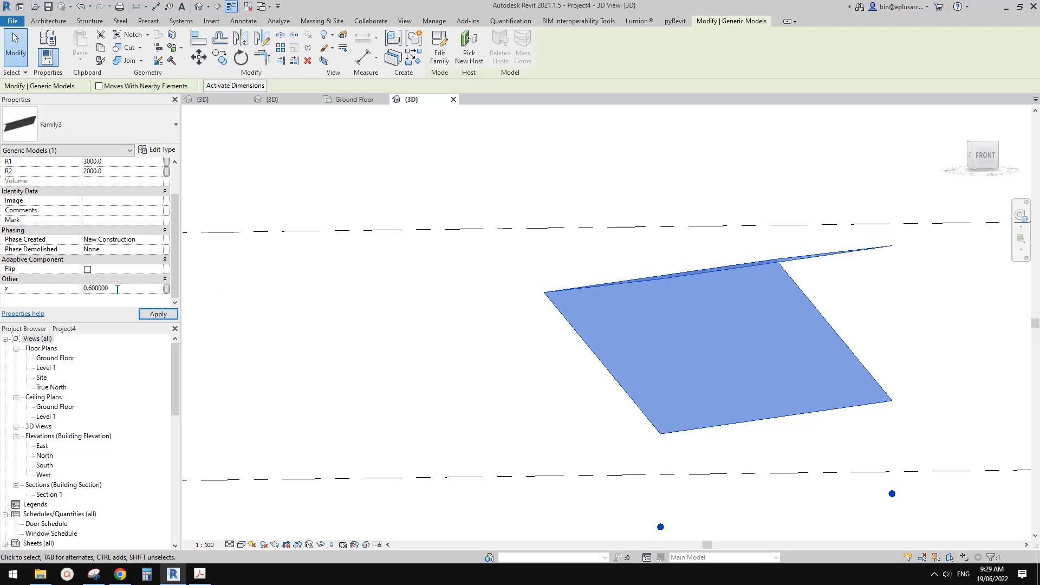
Continue the folding test with x values of 0.7, 0.8 and 0.9, ending with x at 1.
{"action": "left_click", "coordinate": [124, 287]}
{"action": "type", "text": ".7"}
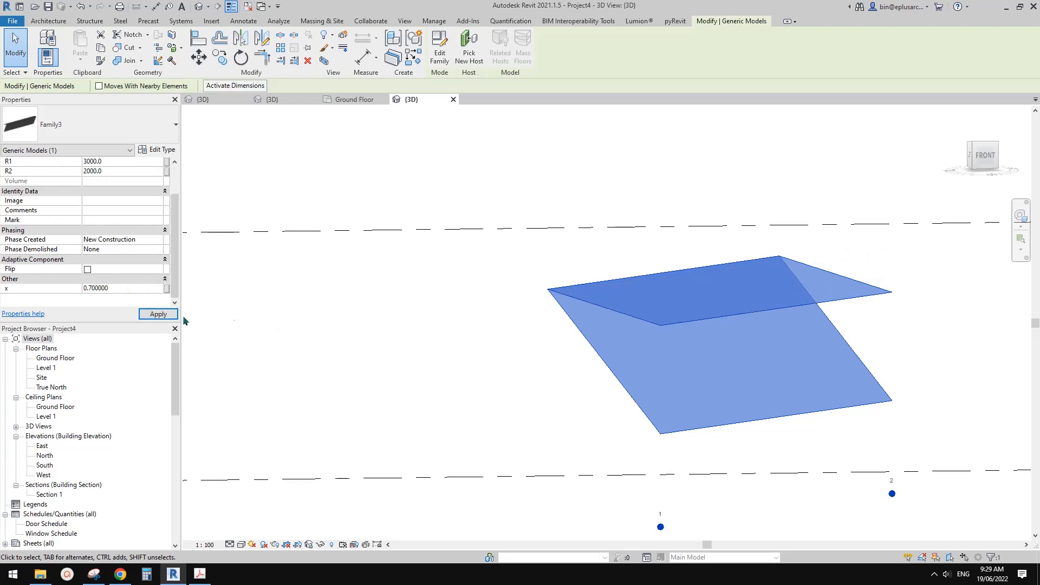
{"action": "left_click", "coordinate": [135, 287]}
{"action": "type", "text": ".8"}
{"action": "left_click", "coordinate": [133, 288]}
{"action": "key", "text": "BackSpace"}
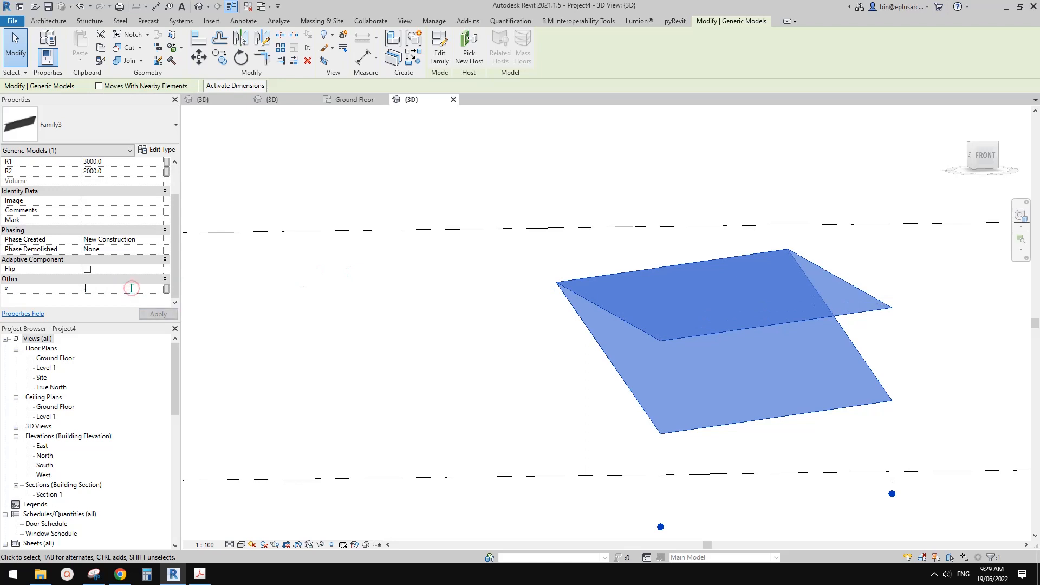
{"action": "type", "text": ".9"}
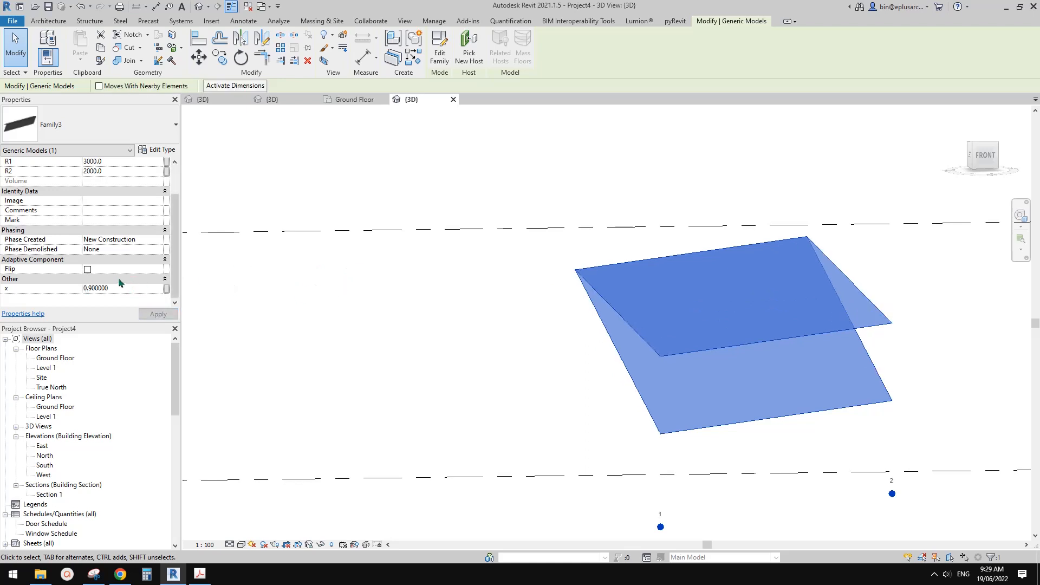
{"action": "type", "text": "1"}
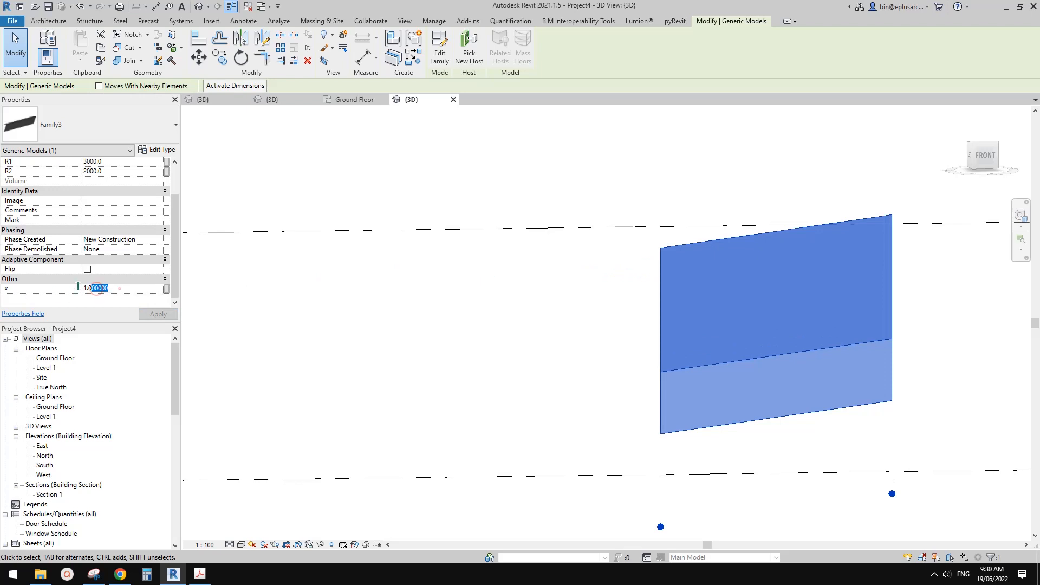
{"action": "left_click", "coordinate": [117, 288]}
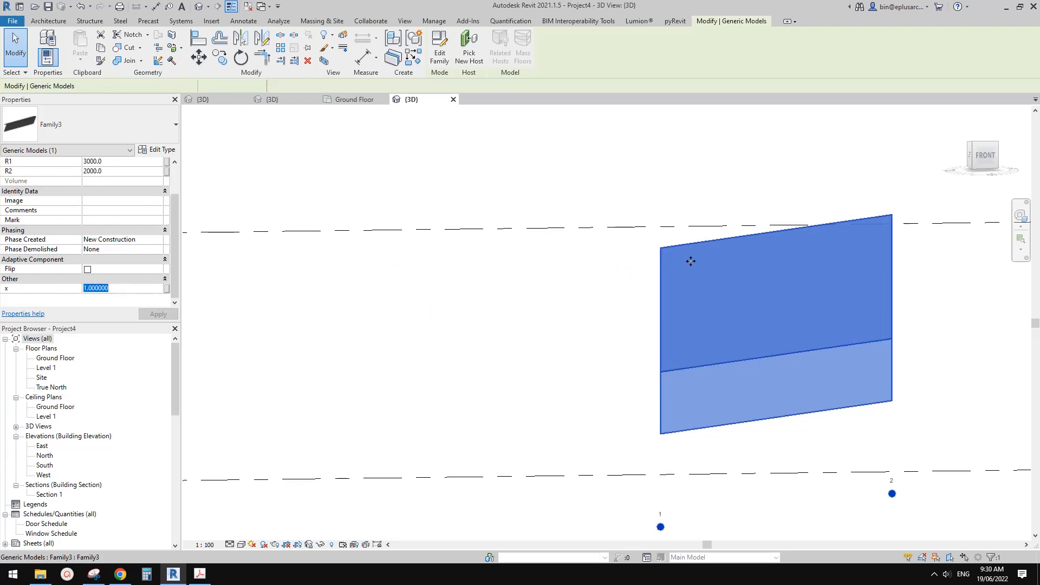
In the shade family, change the OFS formula to (H2 - H1 - R1 + R2) * (1 - x) and apply it.
{"action": "left_click", "coordinate": [382, 159]}
{"action": "left_click", "coordinate": [272, 99]}
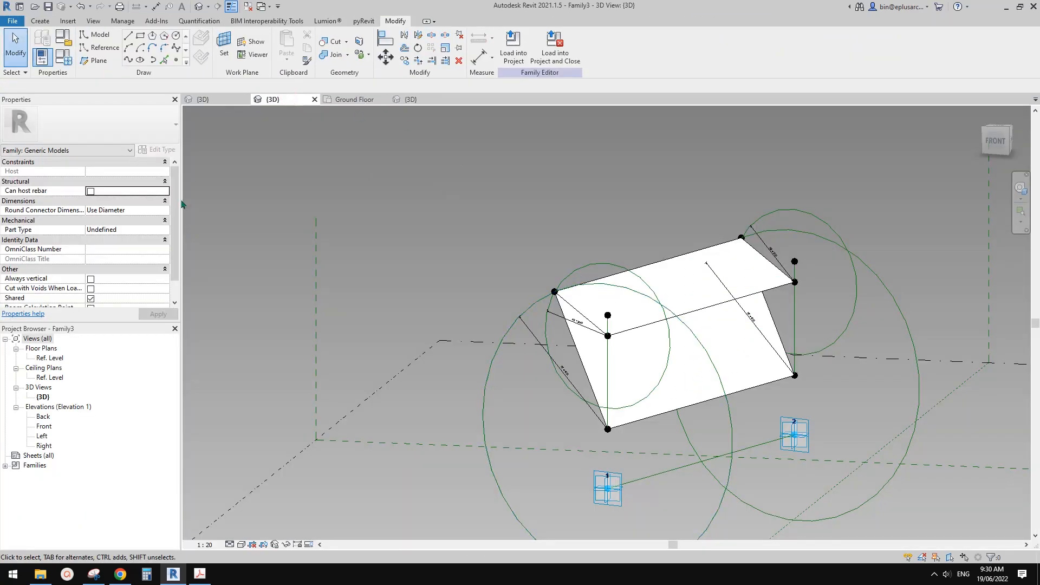
{"action": "left_click", "coordinate": [64, 57]}
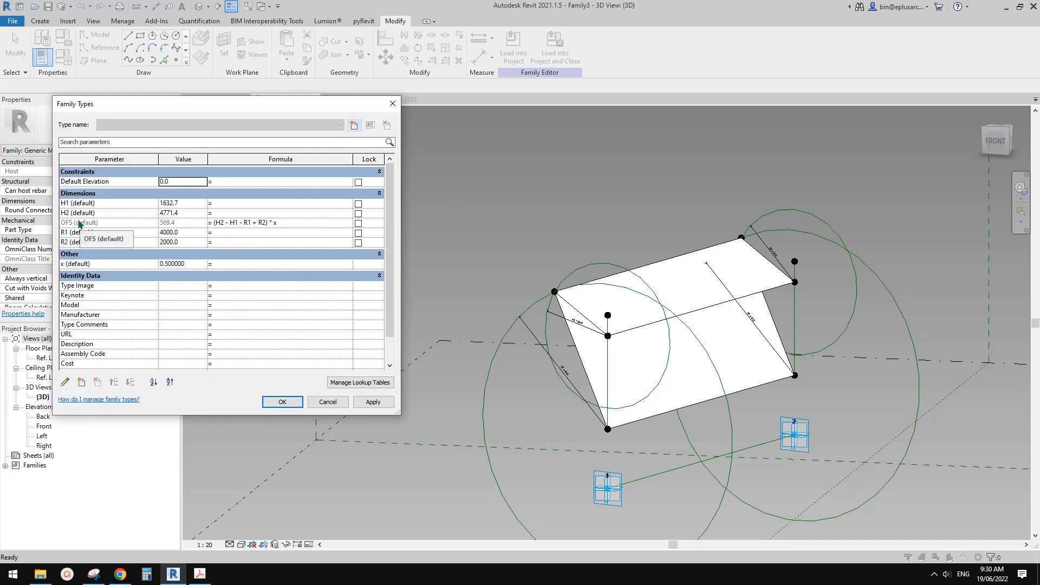
{"action": "left_click", "coordinate": [263, 223]}
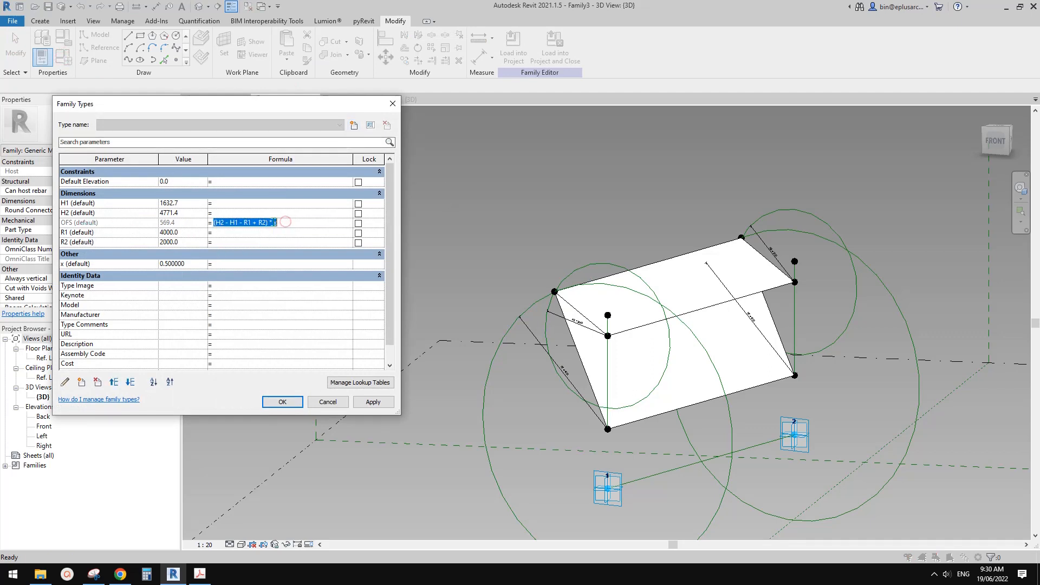
{"action": "left_click", "coordinate": [294, 224]}
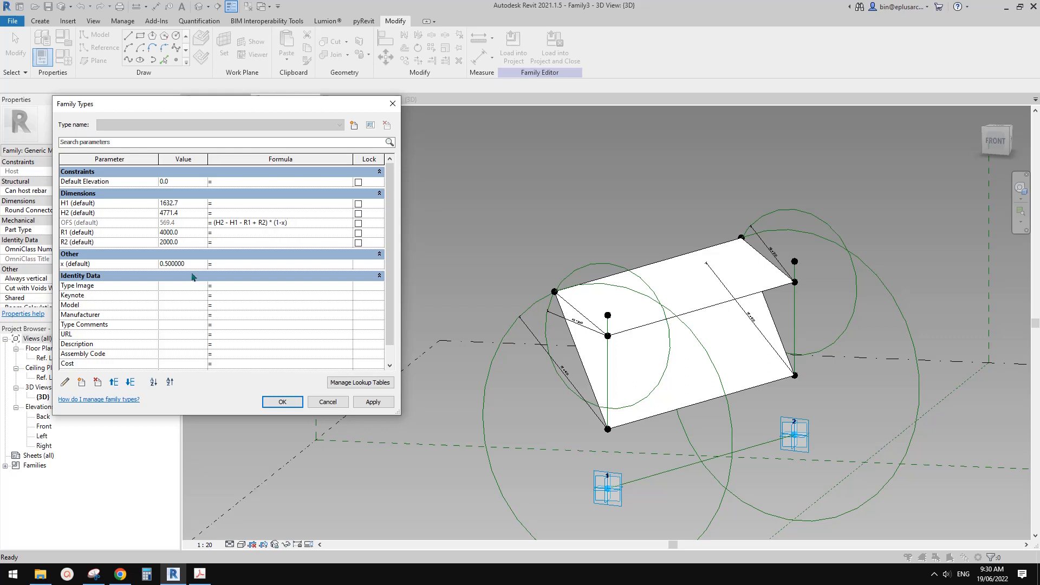
{"action": "left_click", "coordinate": [370, 401]}
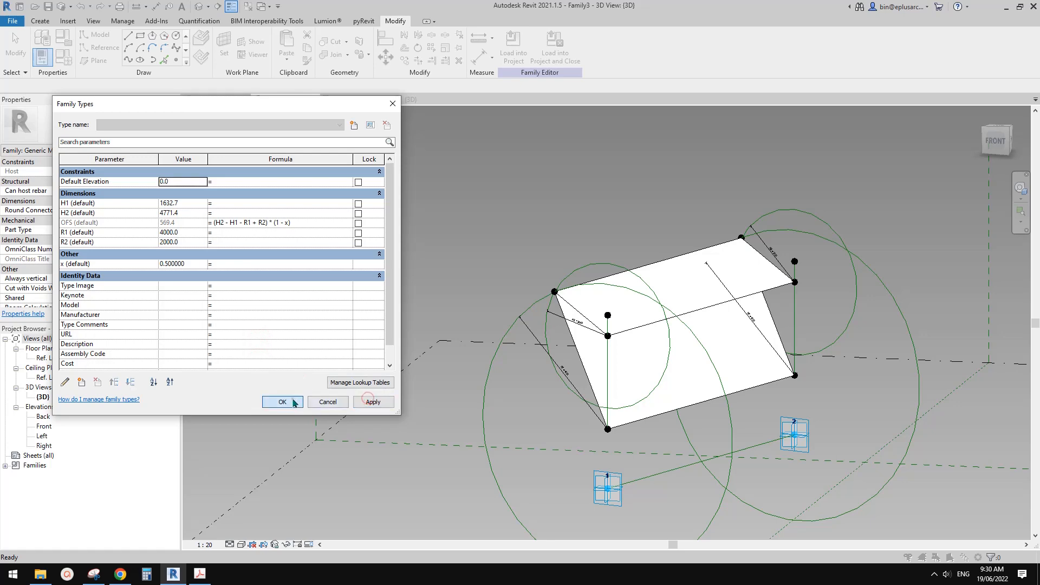
{"action": "left_click", "coordinate": [282, 402]}
Reload the edited shade family into Project4 and return to the project's 3D view.
{"action": "left_click", "coordinate": [513, 52]}
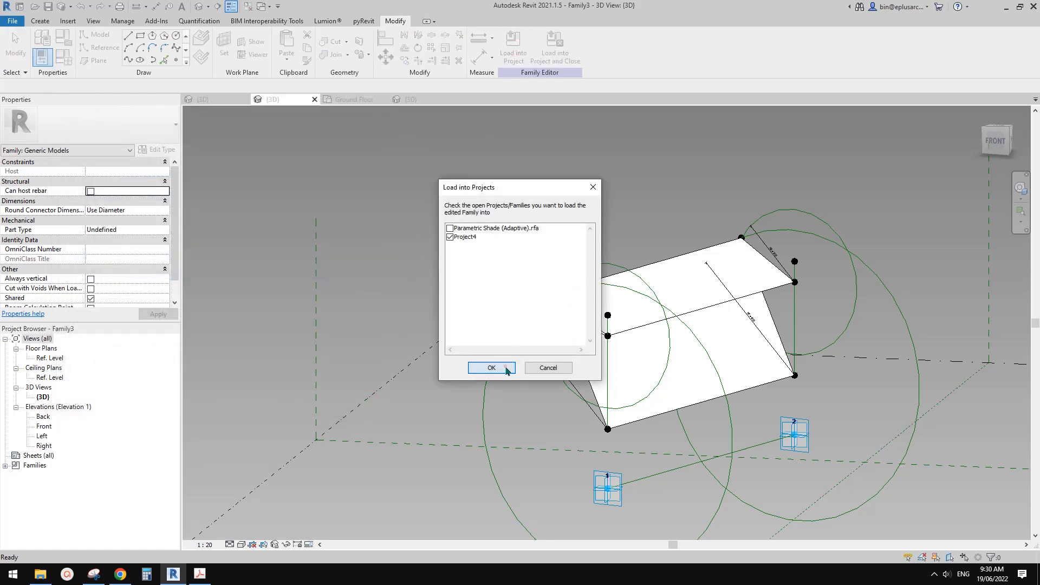
{"action": "left_click", "coordinate": [506, 368]}
{"action": "left_click", "coordinate": [512, 252]}
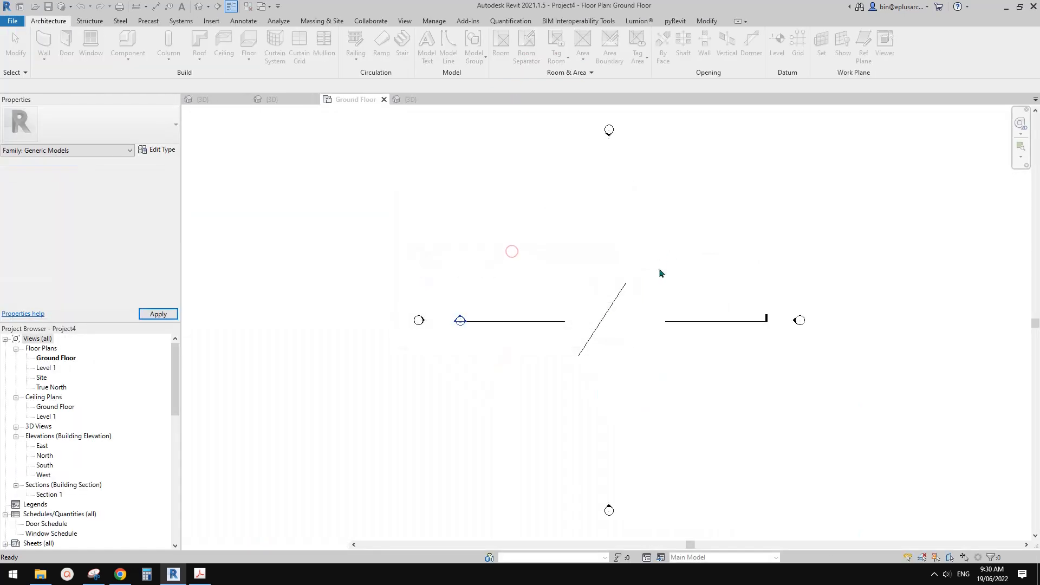
{"action": "left_click", "coordinate": [198, 6]}
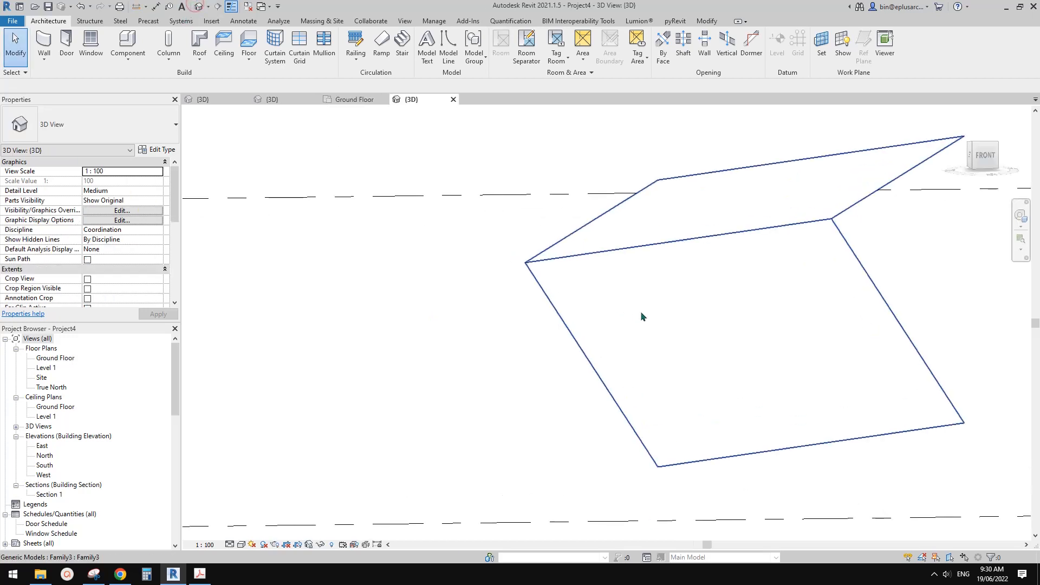
Select the placed shade and test the revised formula with x set to 0.
{"action": "left_click", "coordinate": [641, 316]}
{"action": "scroll", "coordinate": [130, 278], "scroll_direction": "down", "scroll_amount": 3}
{"action": "left_click", "coordinate": [129, 292]}
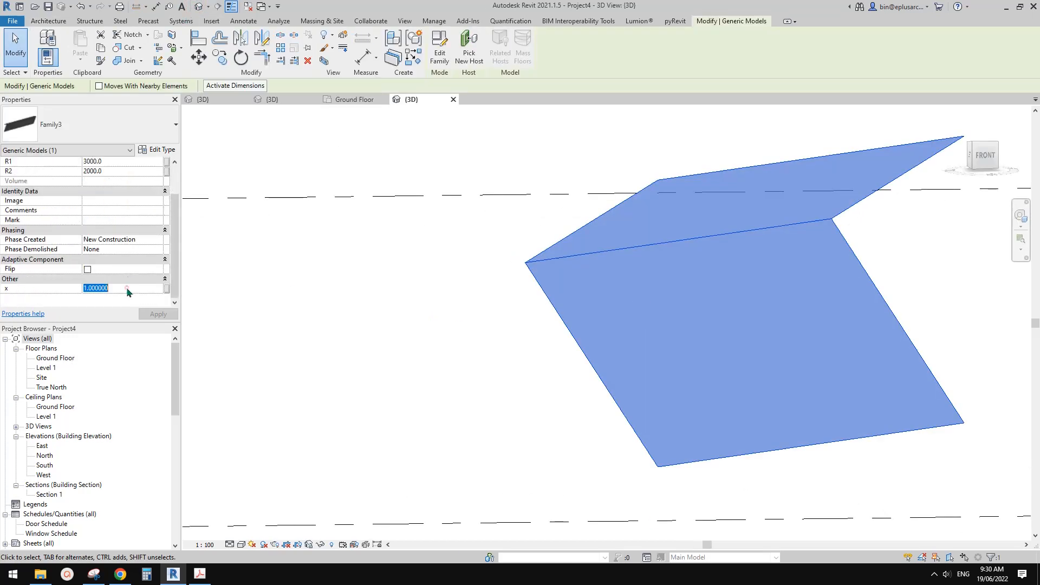
{"action": "type", "text": "0"}
{"action": "left_click", "coordinate": [158, 313]}
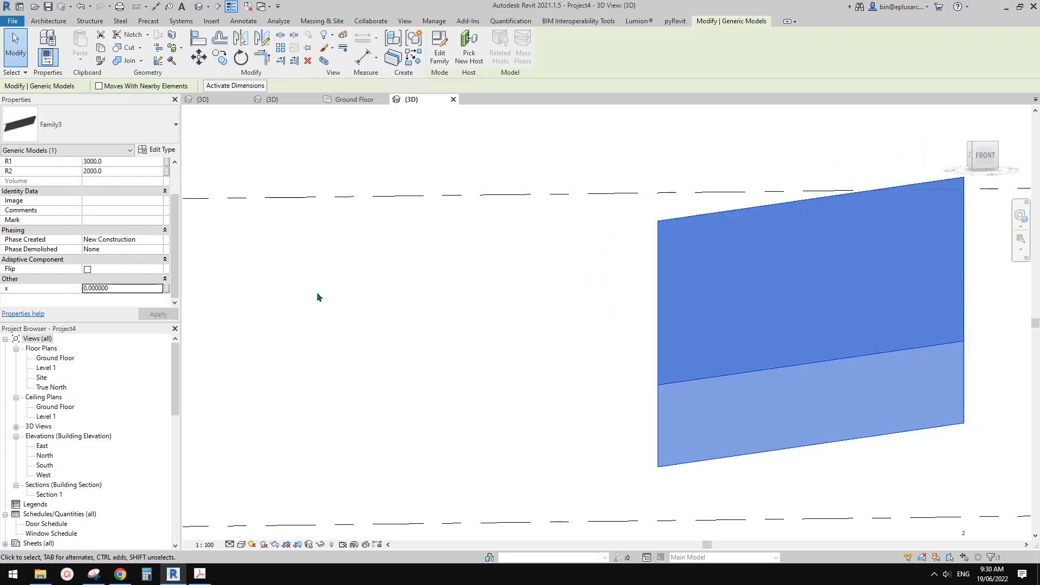
Set the placed shade's x parameter to 0.5 and check the folded panels from the back.
{"action": "left_click", "coordinate": [125, 291]}
{"action": "scroll", "coordinate": [379, 247], "scroll_direction": "down", "scroll_amount": 2}
{"action": "middle_click_drag", "start_coordinate": [379, 247], "coordinate": [444, 281], "text": "shift"}
{"action": "middle_click_drag", "start_coordinate": [261, 264], "coordinate": [188, 280], "text": "shift"}
{"action": "left_click", "coordinate": [135, 291]}
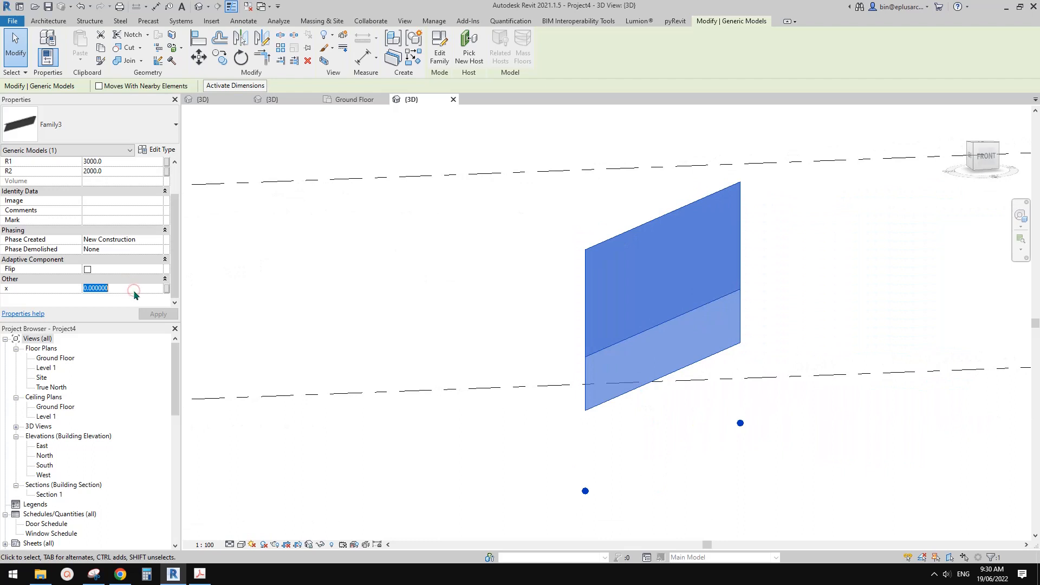
{"action": "type", "text": "0.5"}
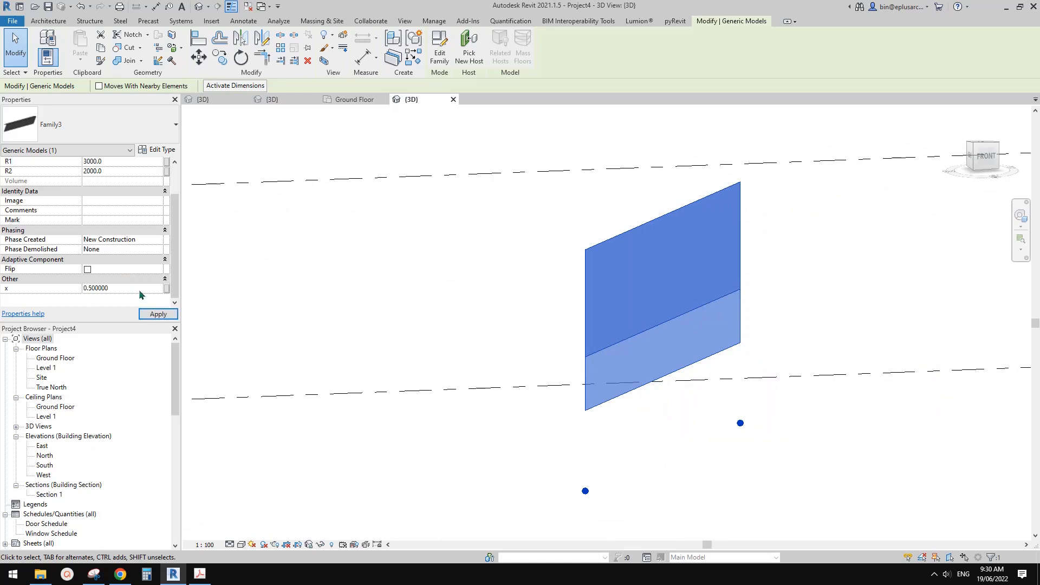
{"action": "mouse_move", "coordinate": [698, 301]}
{"action": "middle_mouse_down", "text": "shift"}
{"action": "mouse_move", "coordinate": [731, 309]}
{"action": "mouse_move", "coordinate": [634, 307]}
{"action": "mouse_move", "coordinate": [599, 341]}
{"action": "mouse_move", "coordinate": [569, 297]}
{"action": "mouse_move", "coordinate": [577, 344]}
{"action": "mouse_move", "coordinate": [640, 314]}
{"action": "mouse_move", "coordinate": [629, 258]}
{"action": "mouse_move", "coordinate": [644, 343]}
{"action": "mouse_move", "coordinate": [674, 355]}
{"action": "middle_mouse_up", "text": "shift"}
{"action": "key", "text": "Escape"}
{"action": "left_click", "coordinate": [705, 291]}
{"action": "middle_click_drag", "start_coordinate": [729, 301], "coordinate": [704, 311], "text": "shift"}
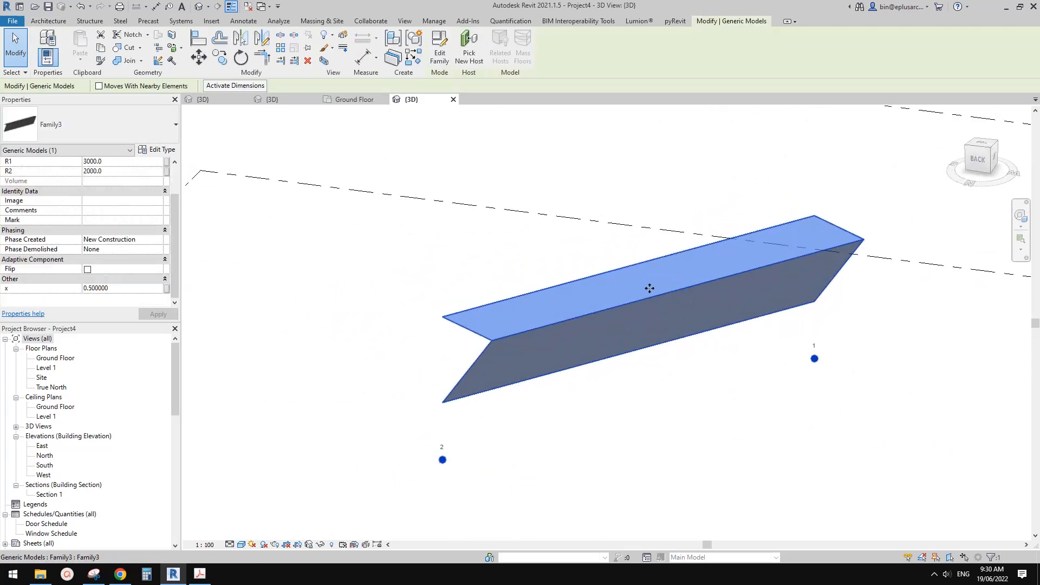
Close the Ground Floor plan view and switch back to the shade family's 3D view.
{"action": "left_click", "coordinate": [384, 99]}
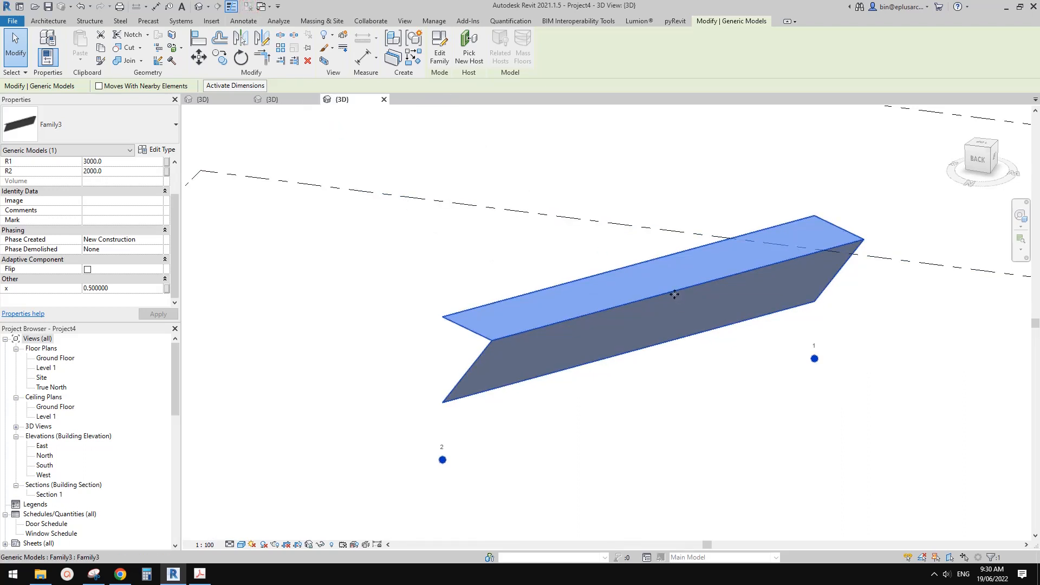
{"action": "middle_click_drag", "start_coordinate": [675, 294], "coordinate": [676, 291]}
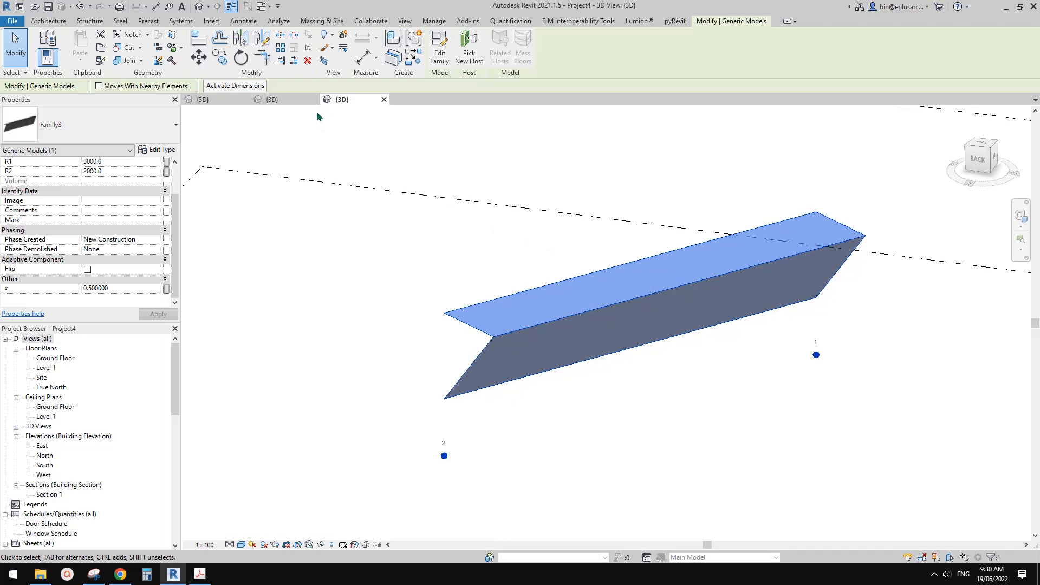
{"action": "left_click", "coordinate": [299, 101]}
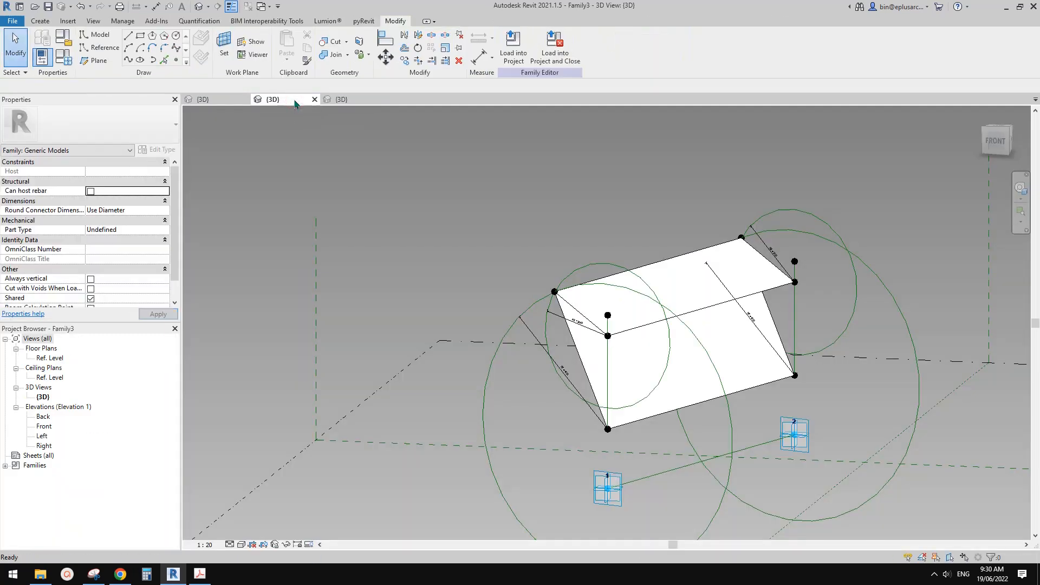